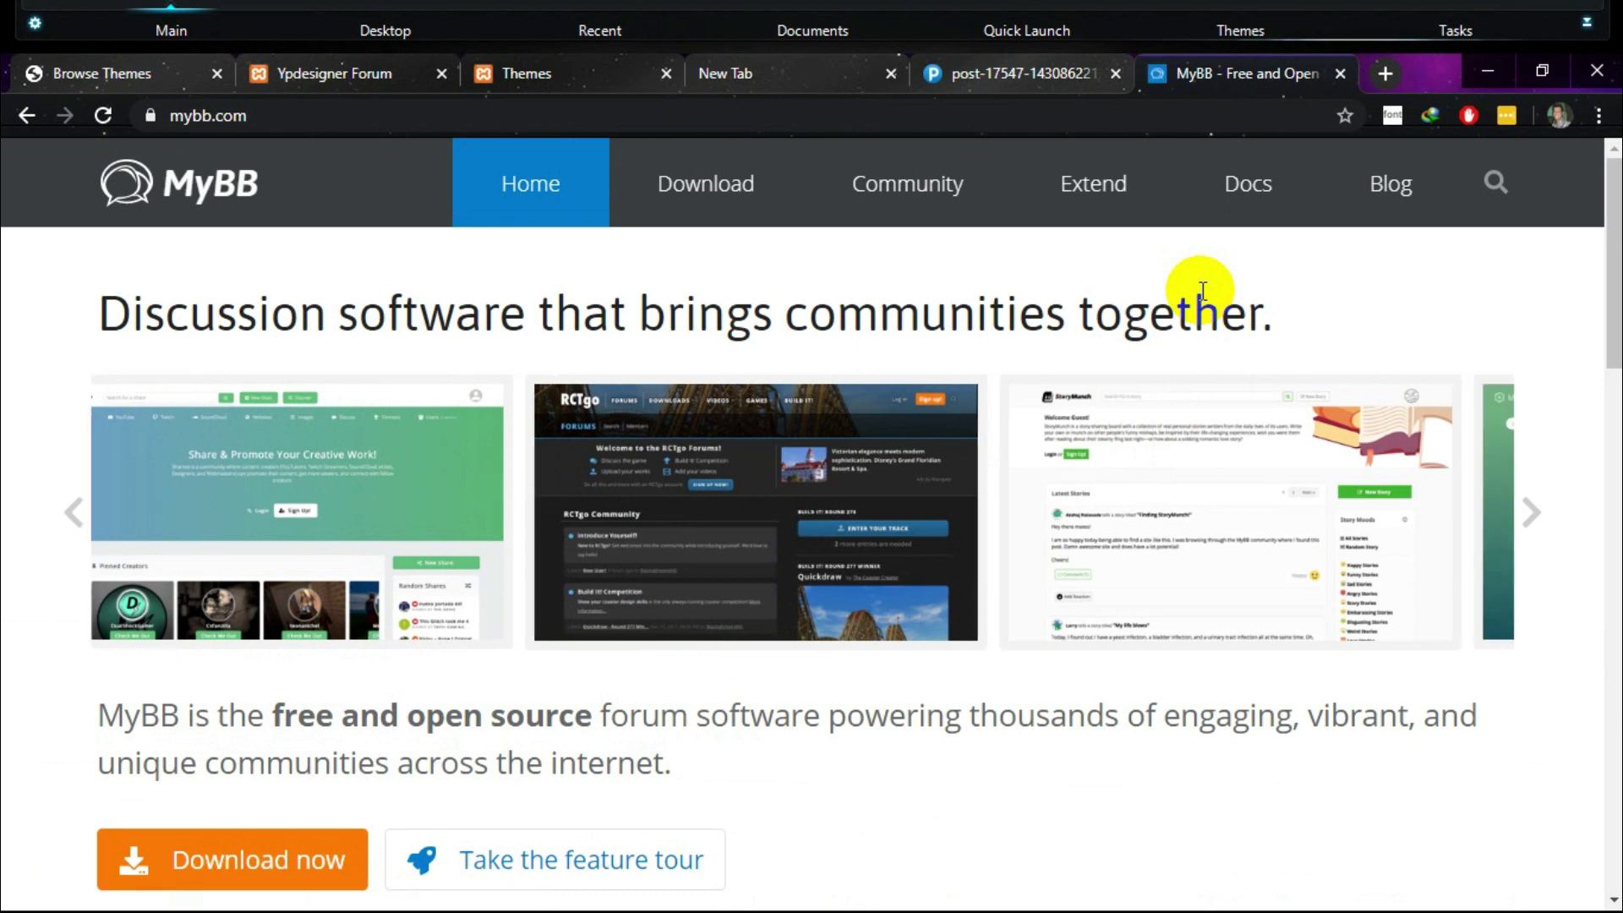
Open the MyBB download page and look over the MyBB 1.8.22 package and the extra resources offered.
click(725, 203)
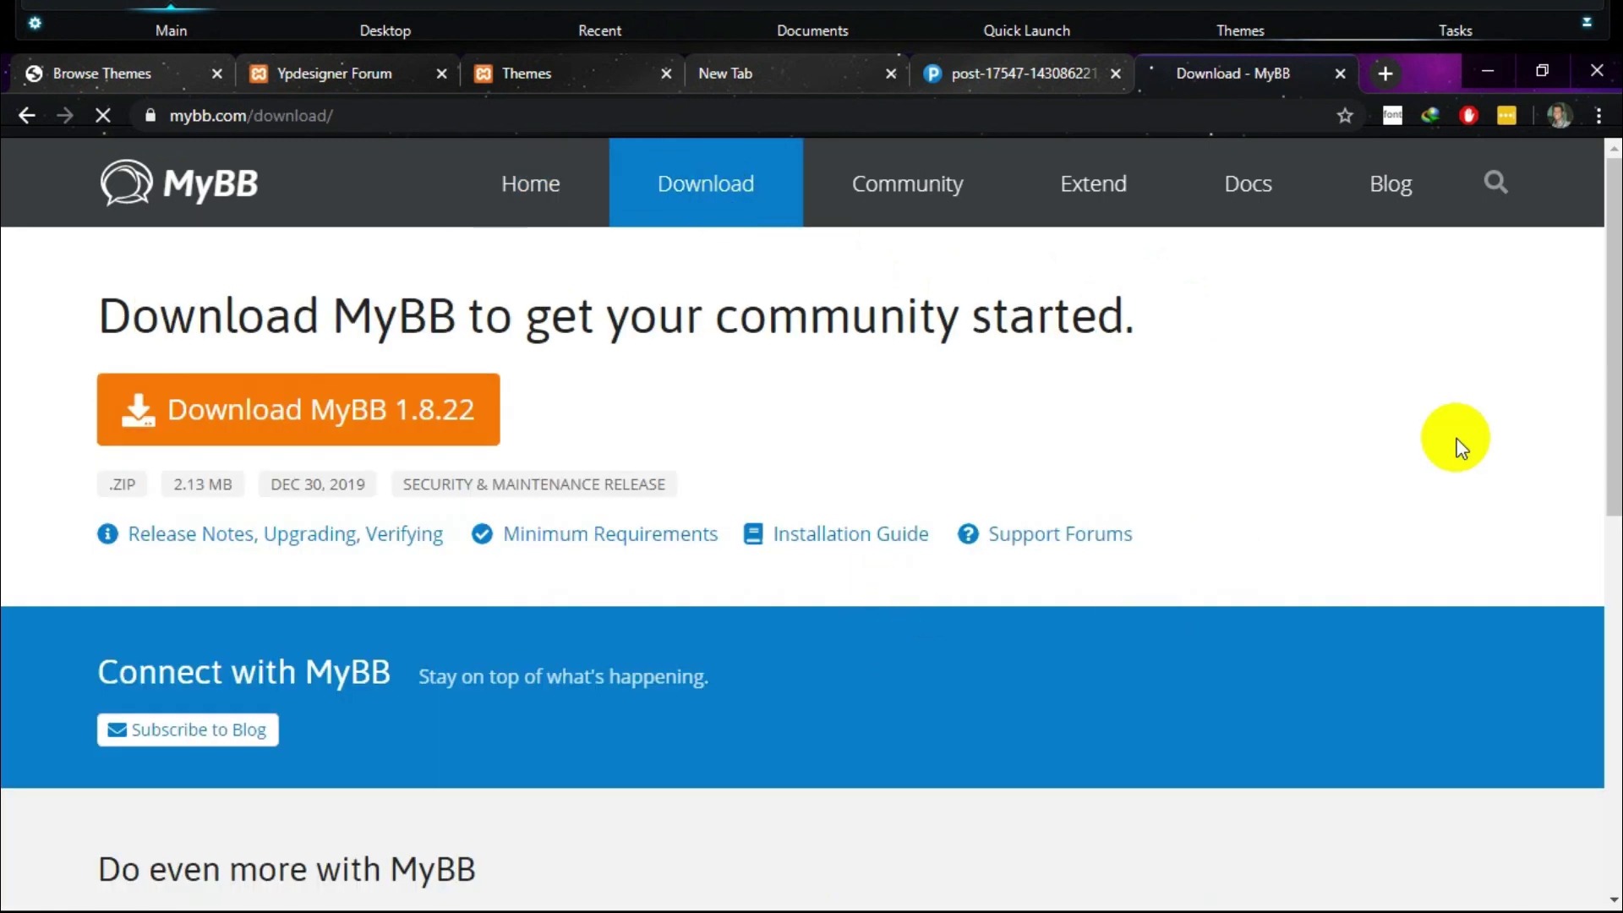
scroll(1602, 207, down, 7)
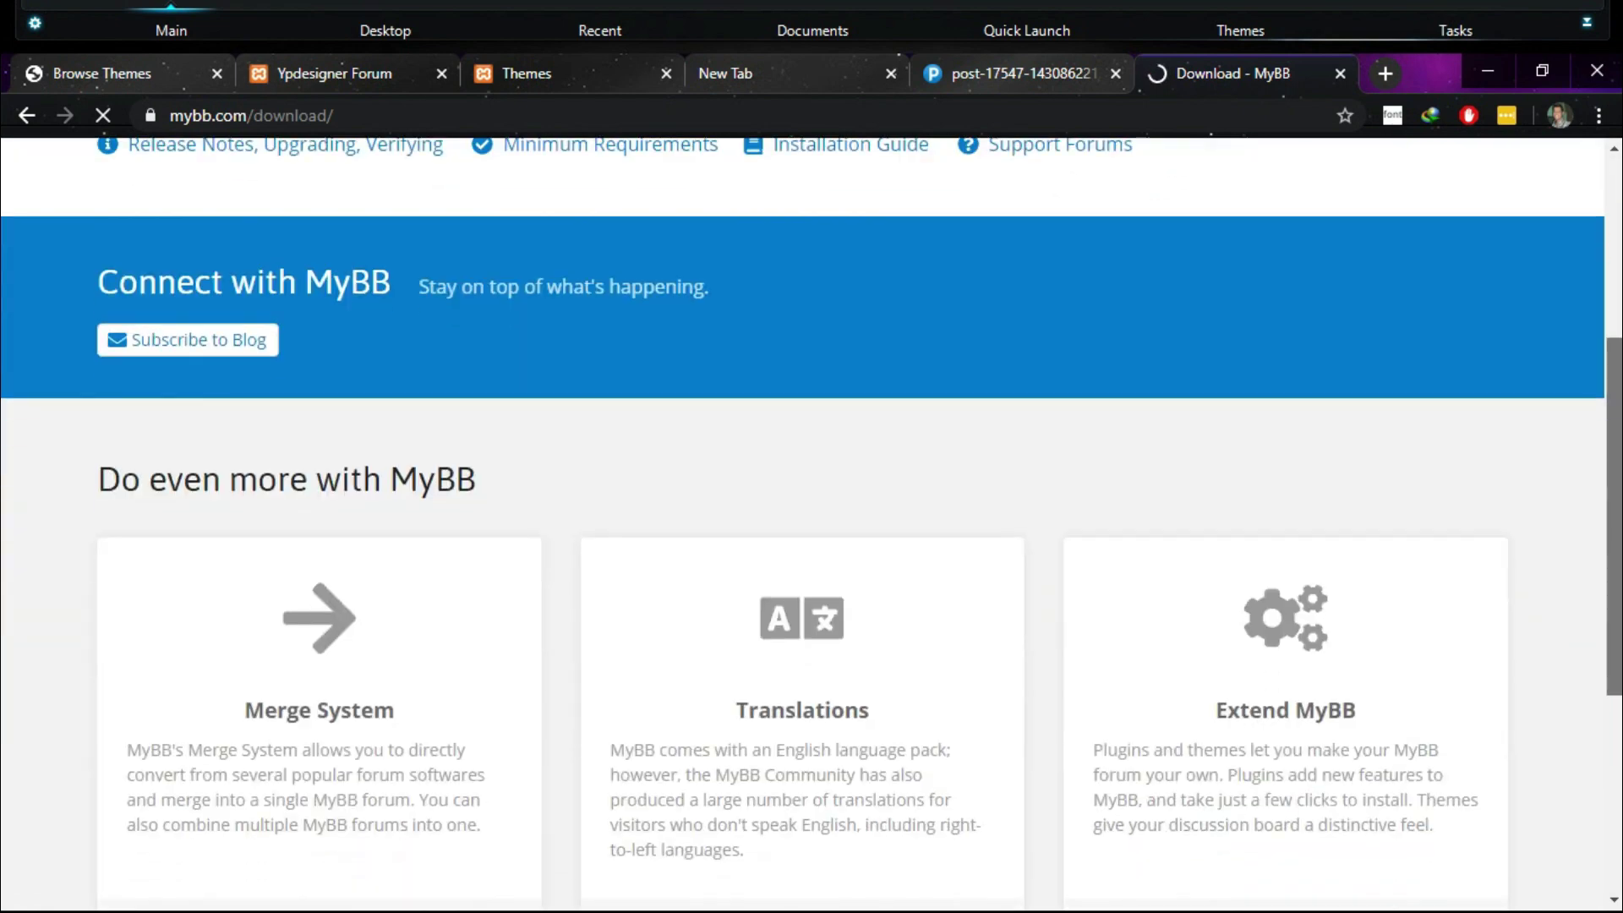
scroll(812, 524, down, 3)
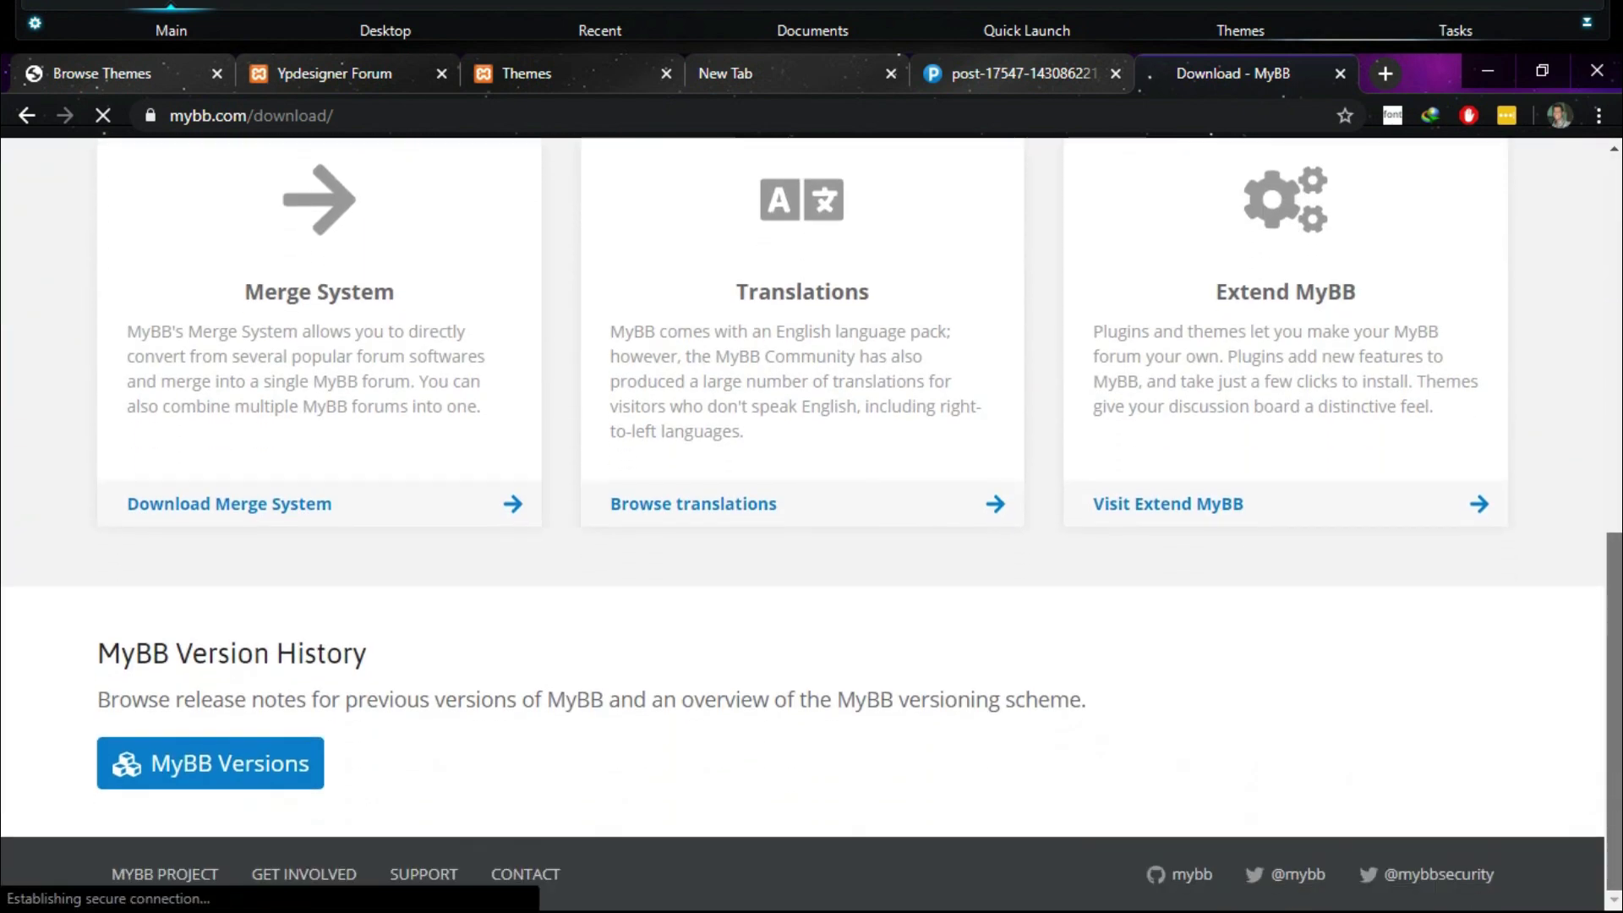
scroll(811, 507, up, 10)
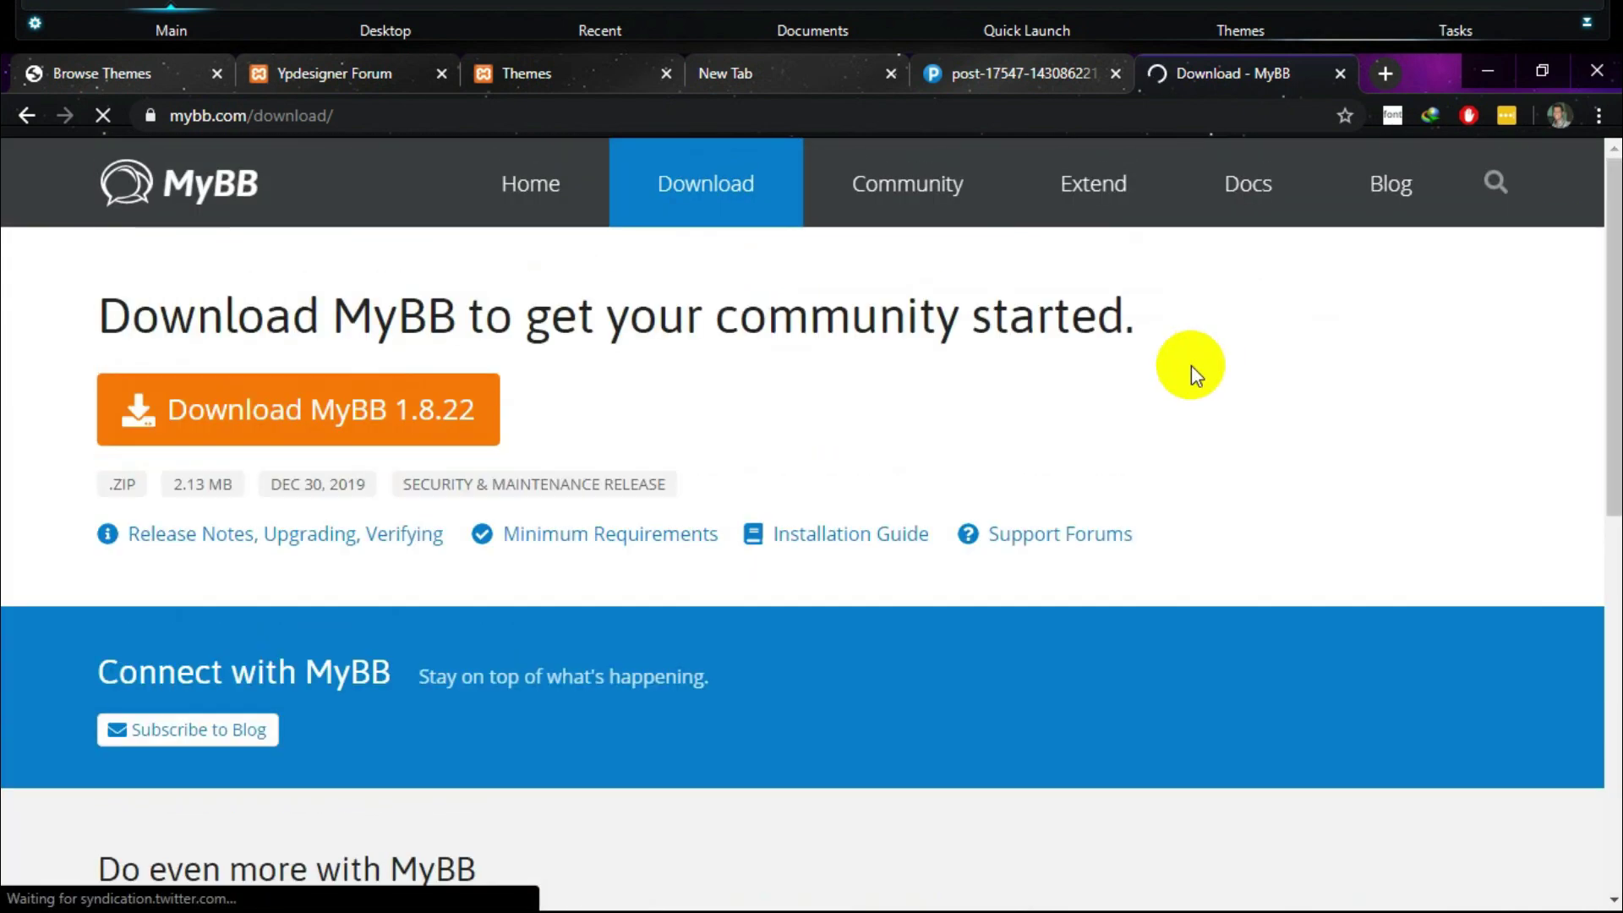
Open the Themes category of the MyBB Extend section and look through the available themes.
click(1085, 193)
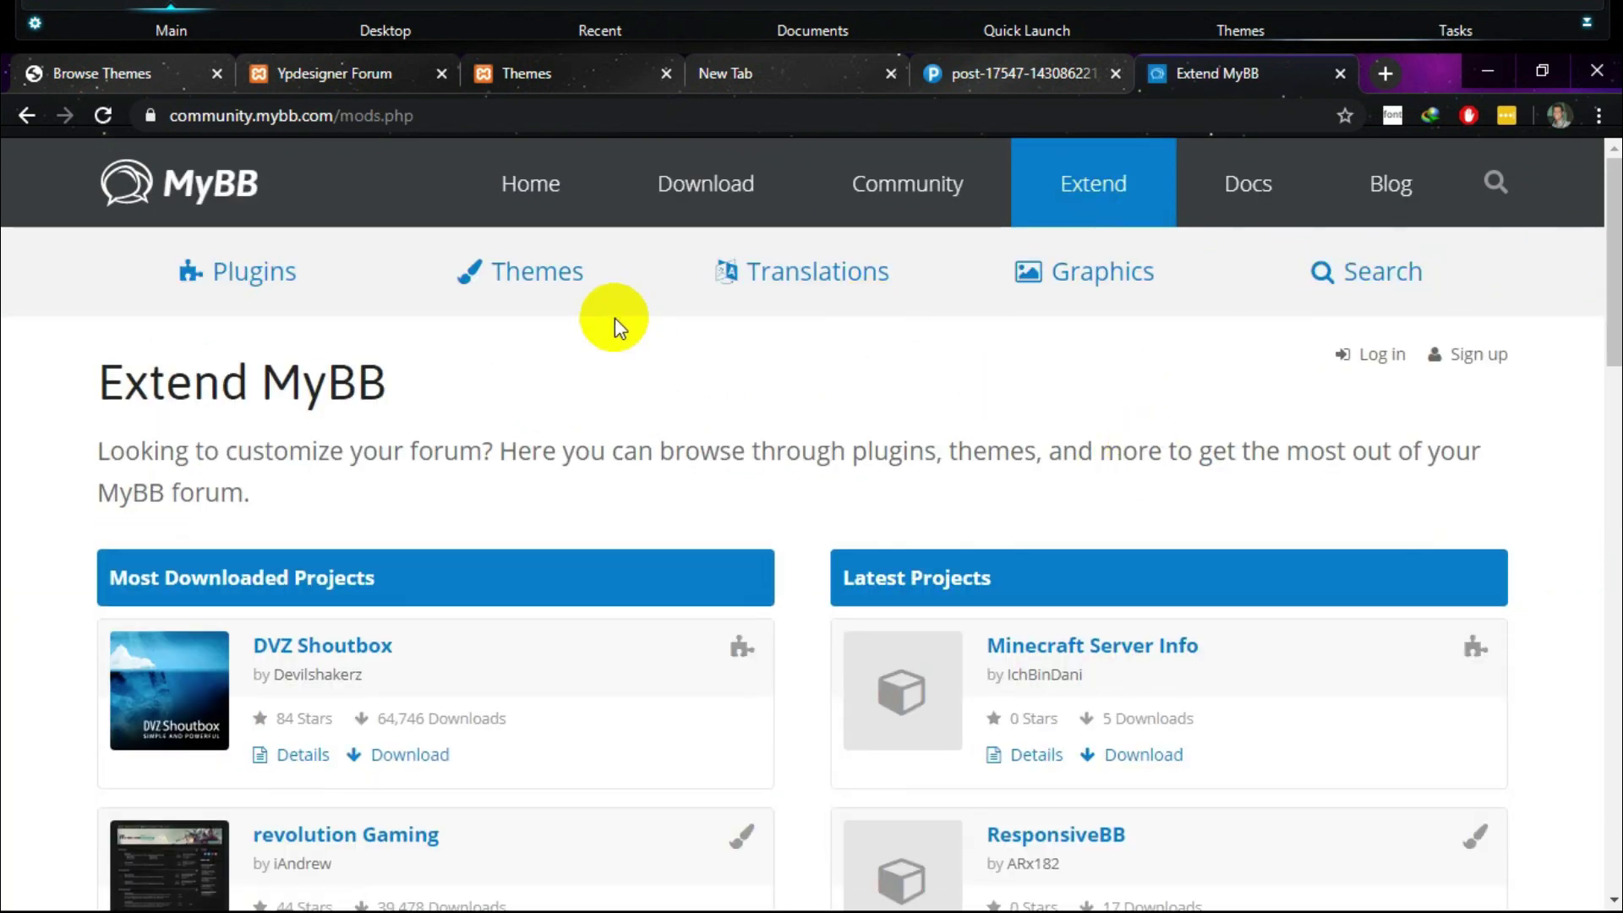
click(548, 292)
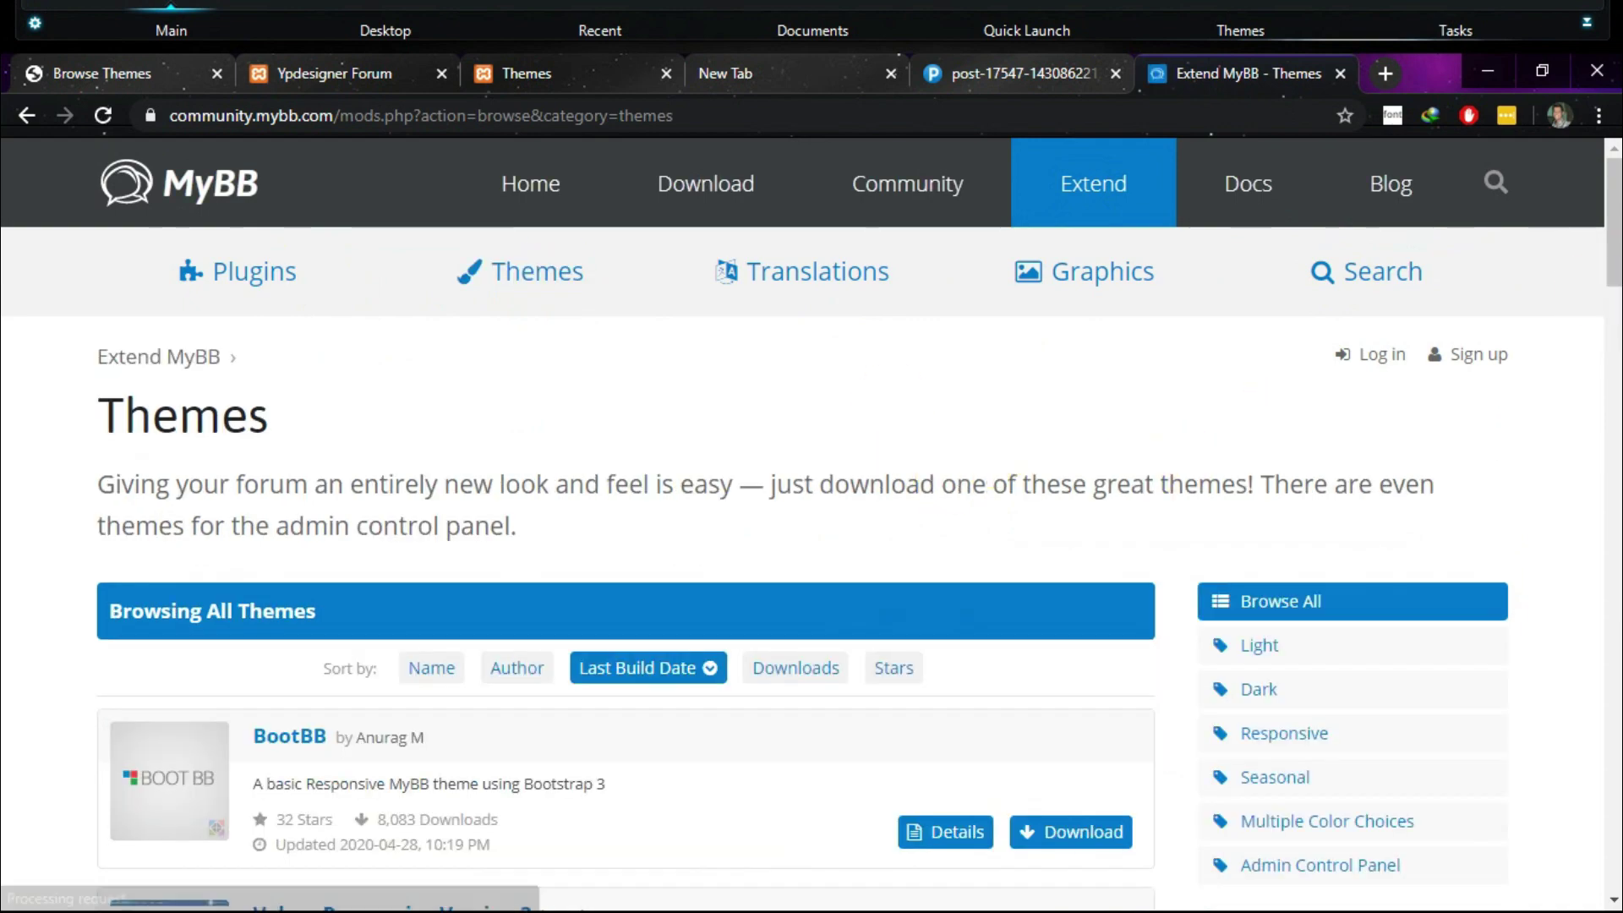
scroll(811, 524, down, 6)
scroll(812, 524, up, 6)
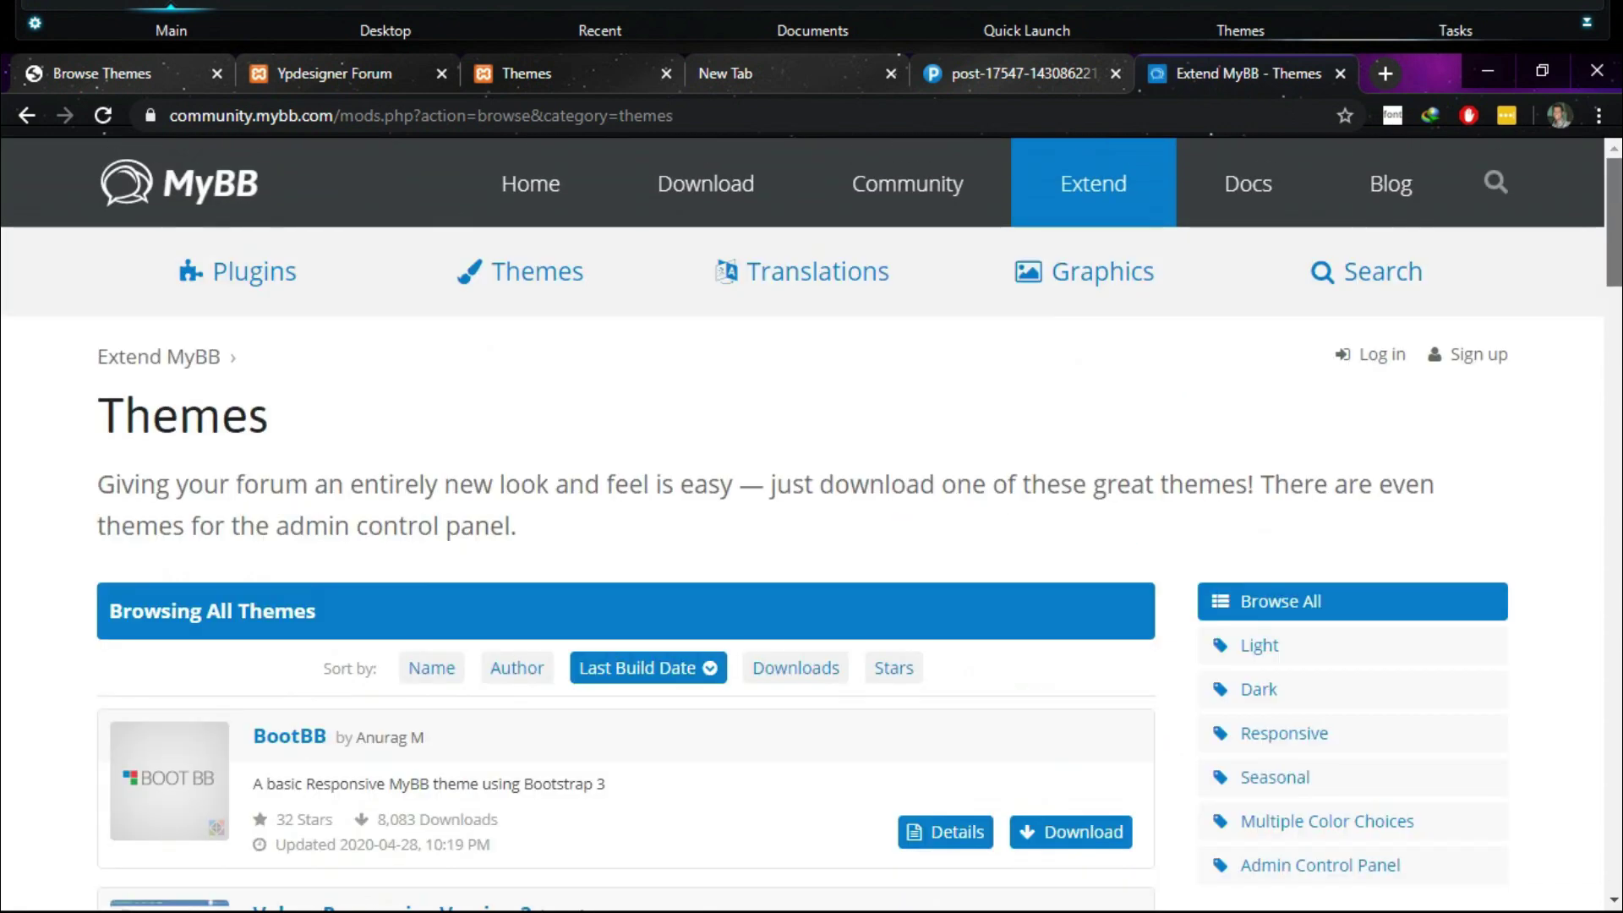
scroll(812, 524, down, 3)
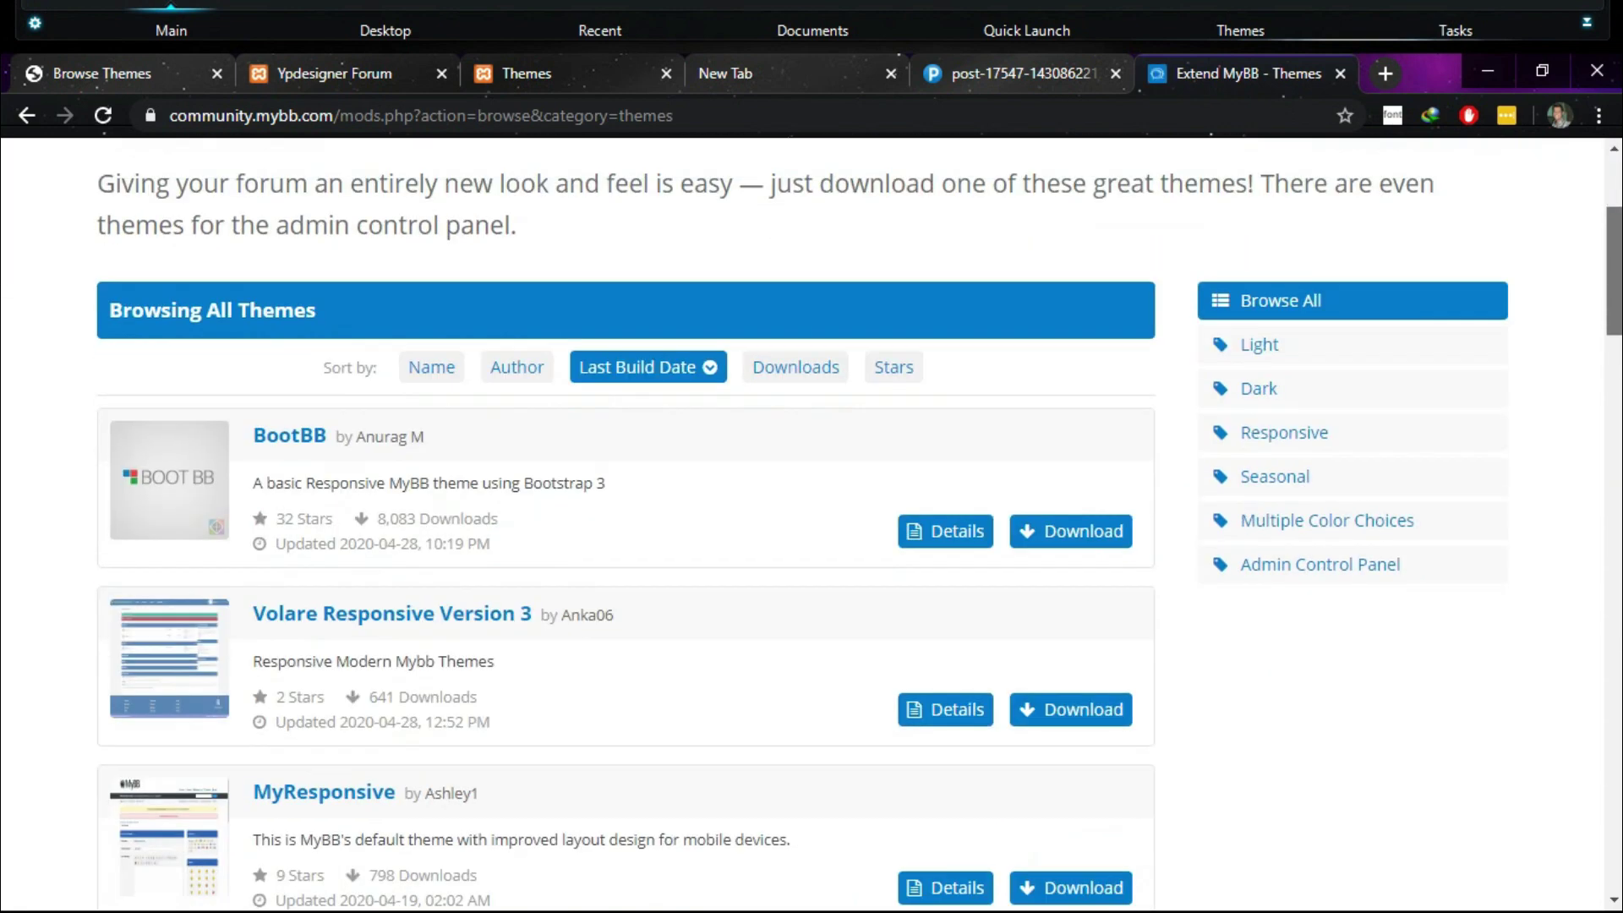
Filter the theme list to Responsive and browse through the listed themes.
click(1283, 438)
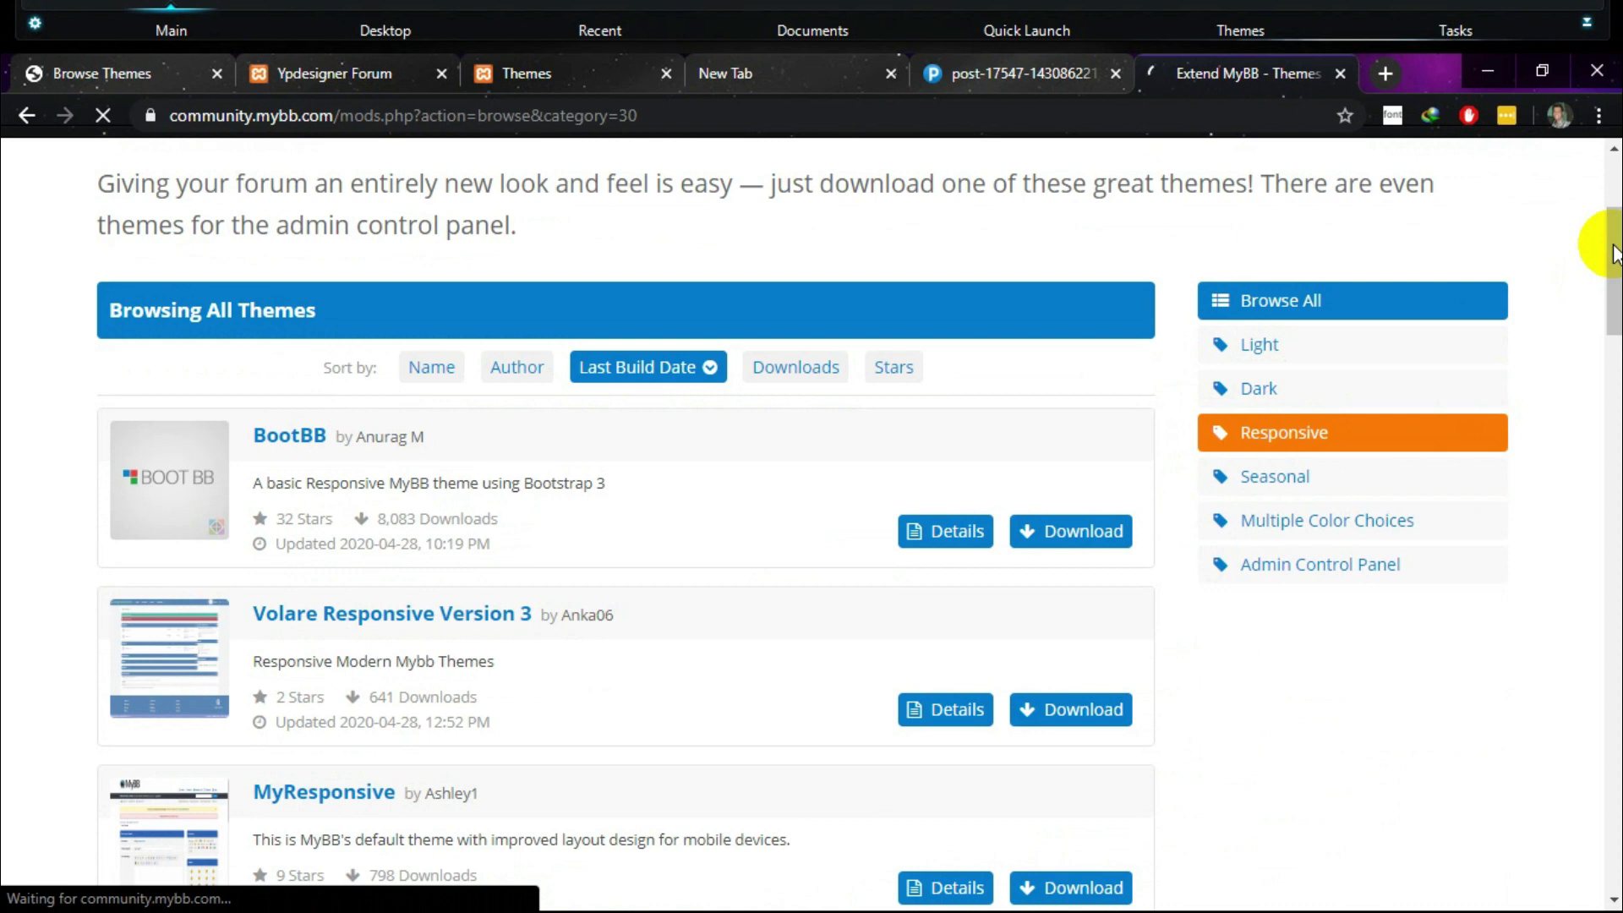
scroll(1613, 253, down, 6)
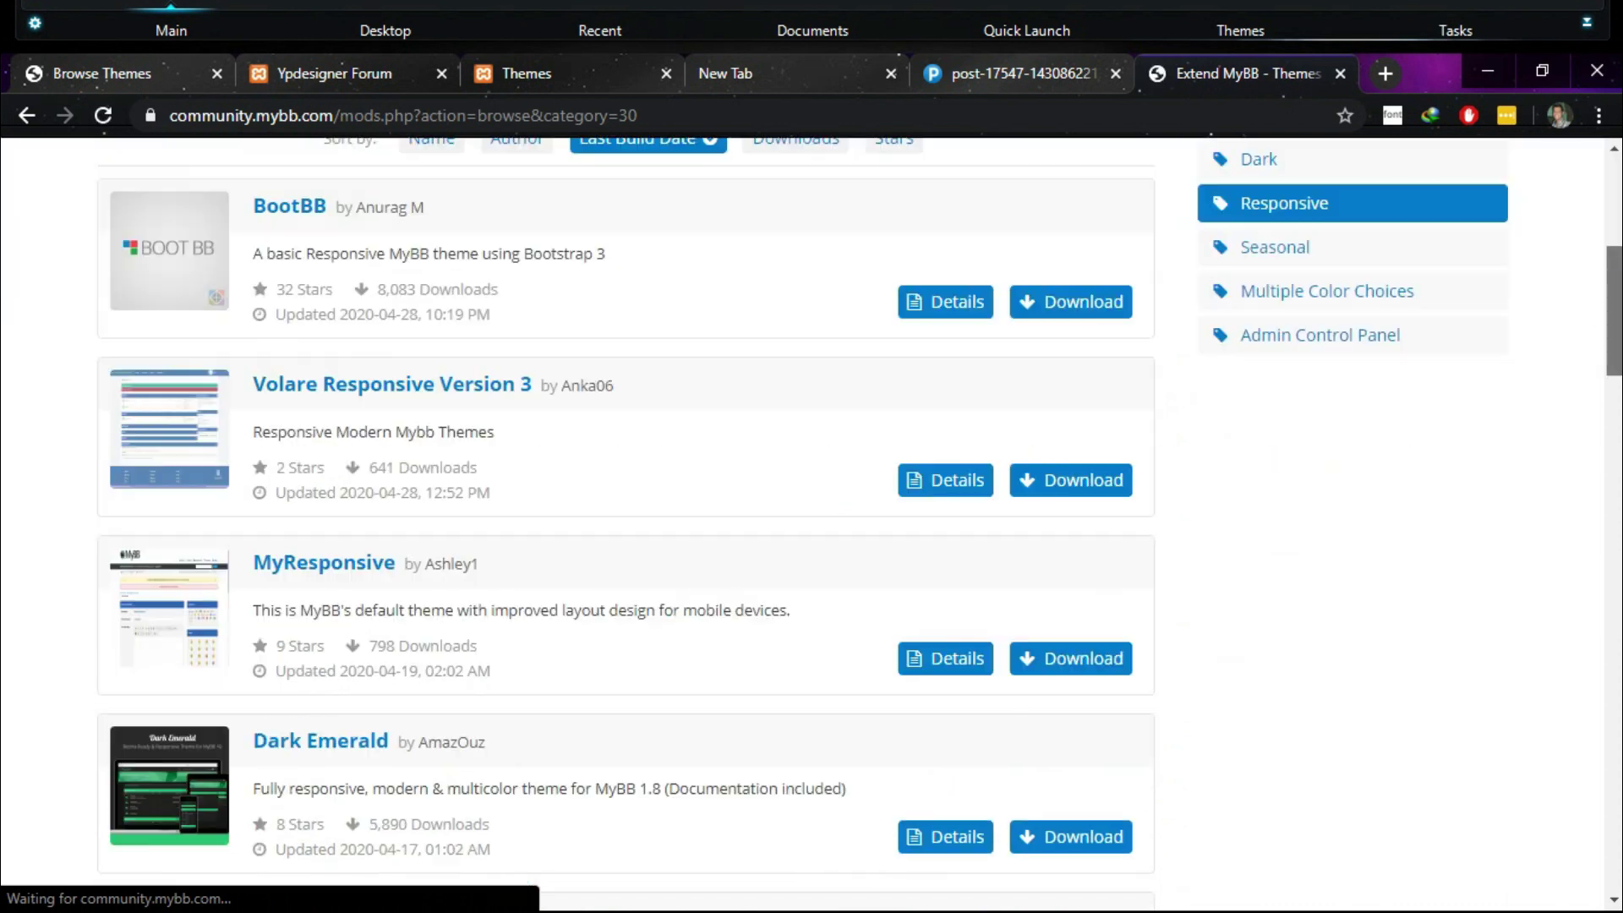
scroll(625, 524, down, 5)
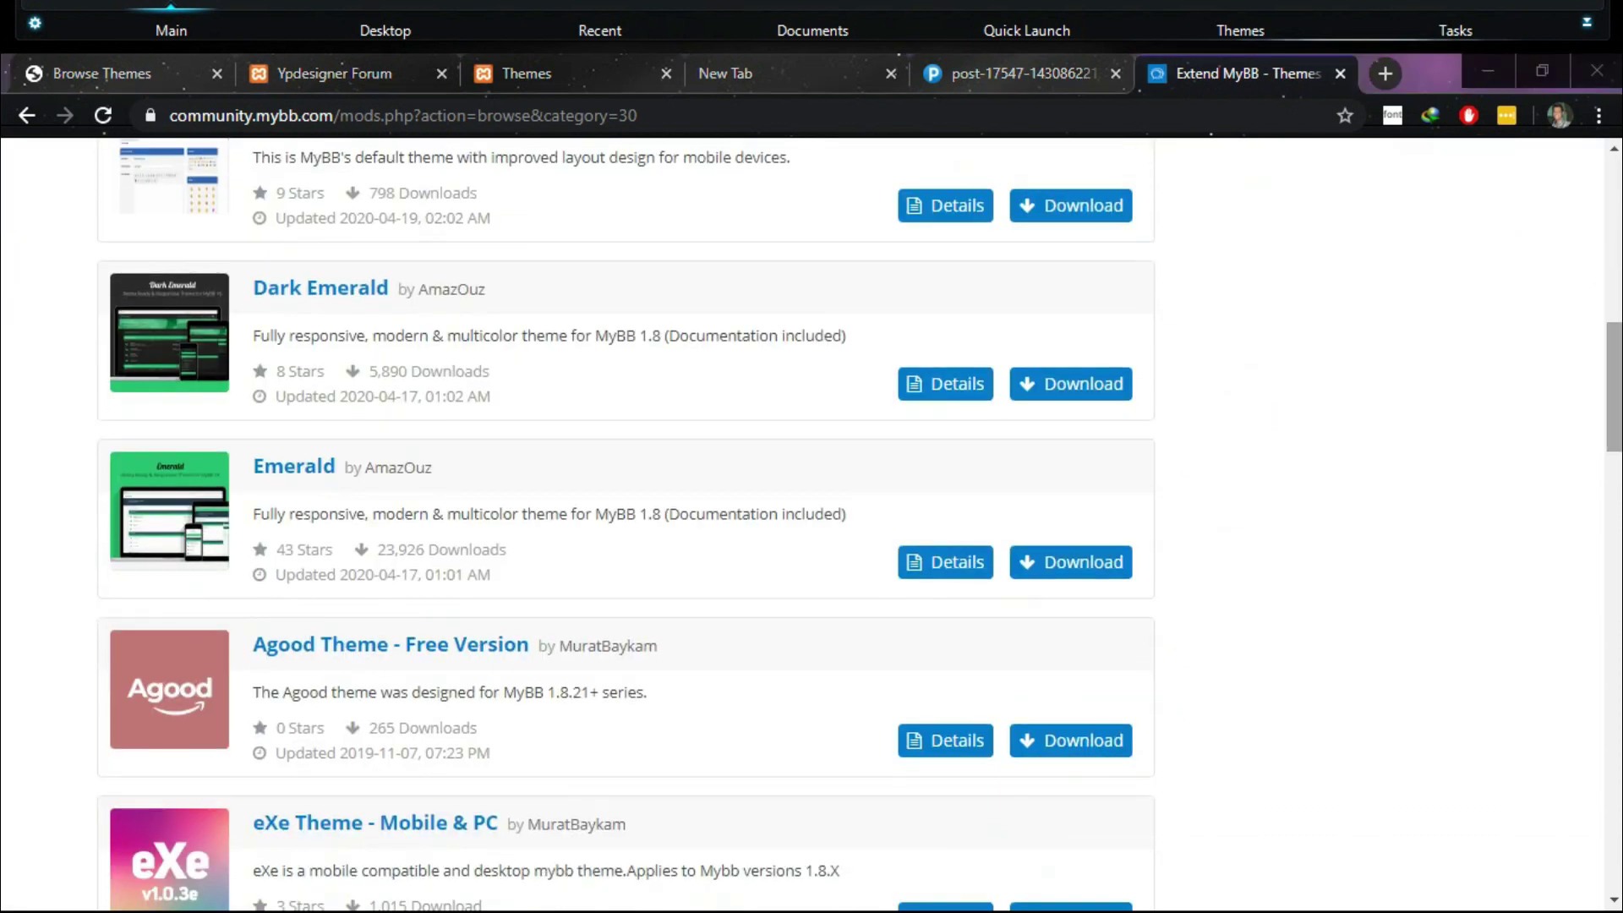
drag(1613, 406, 1616, 770)
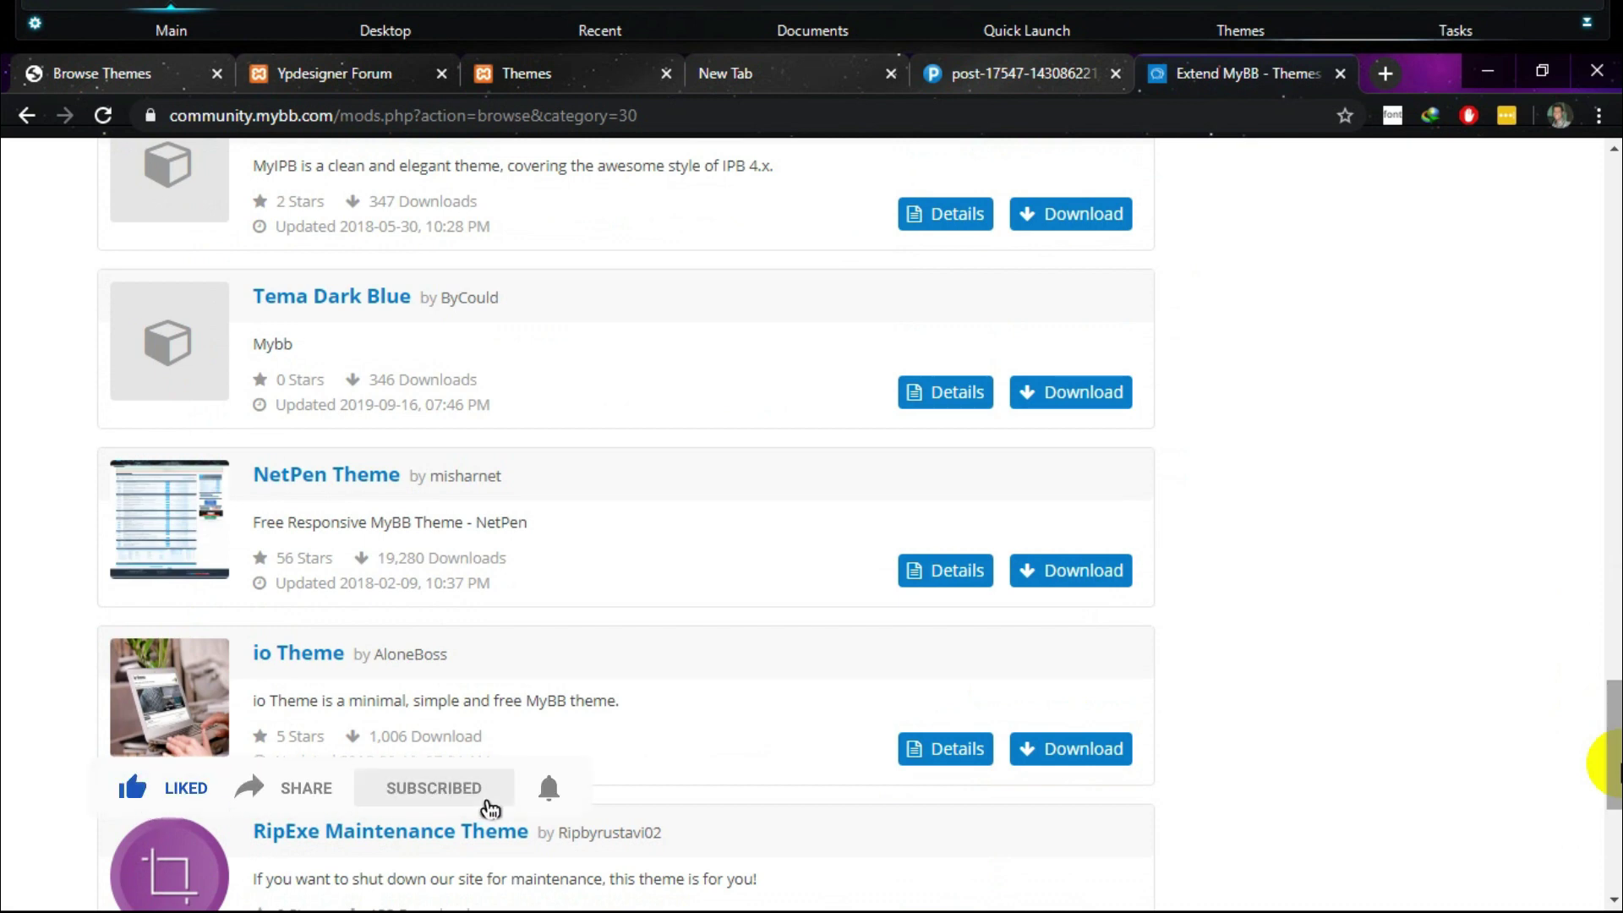
View the local forum's front page, and open the installed themes list in the ypdesigner.com forum's admin control panel.
click(140, 74)
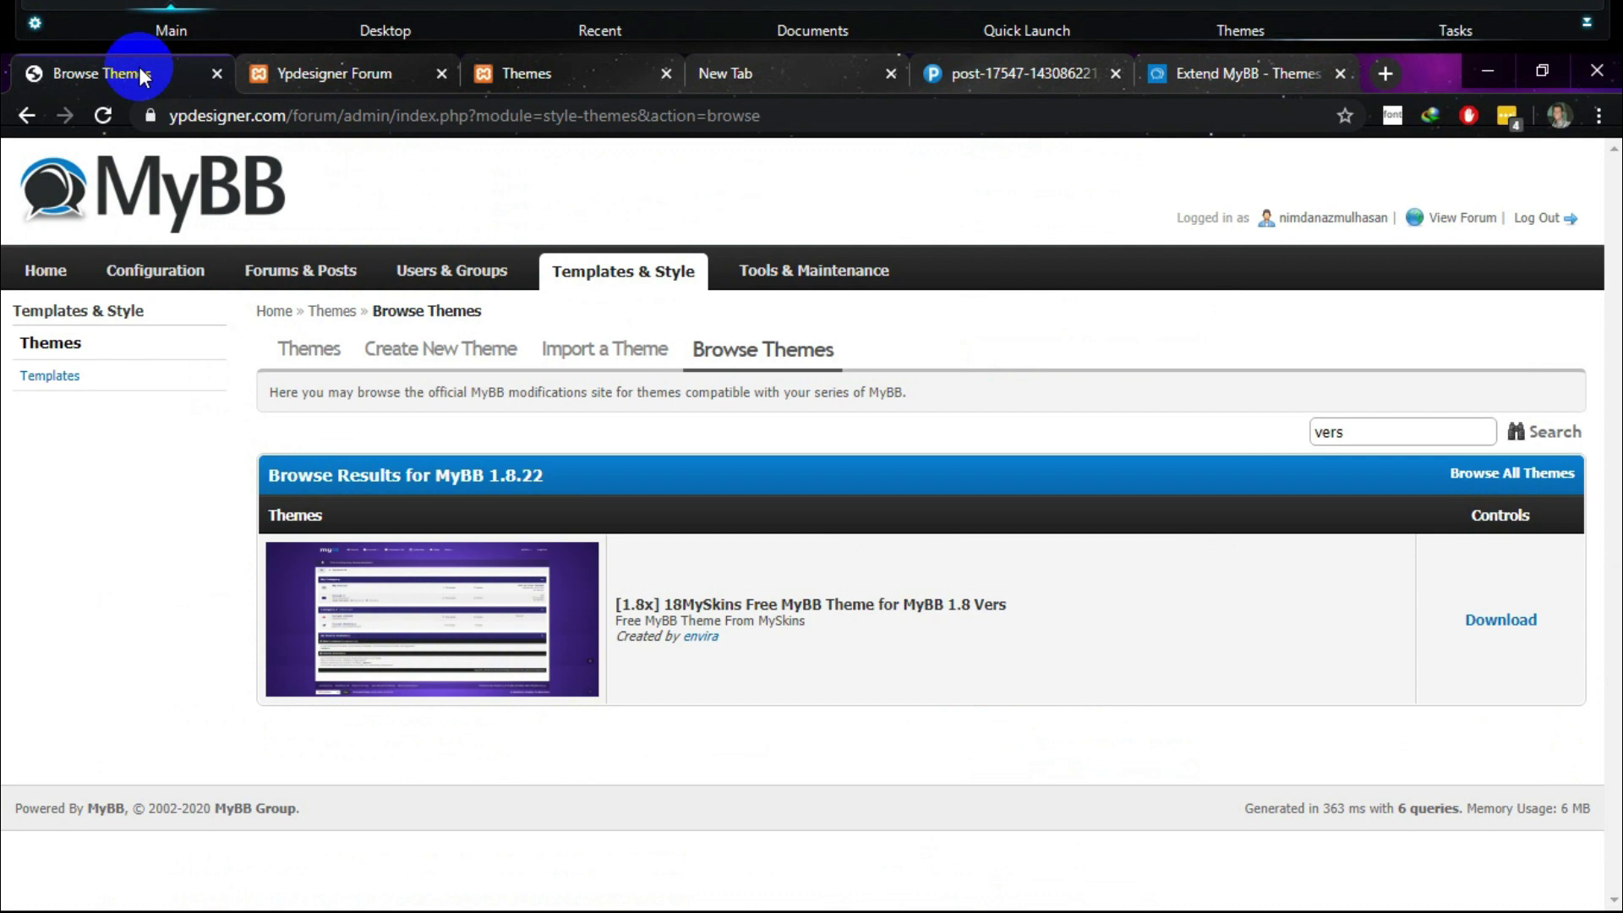
click(356, 78)
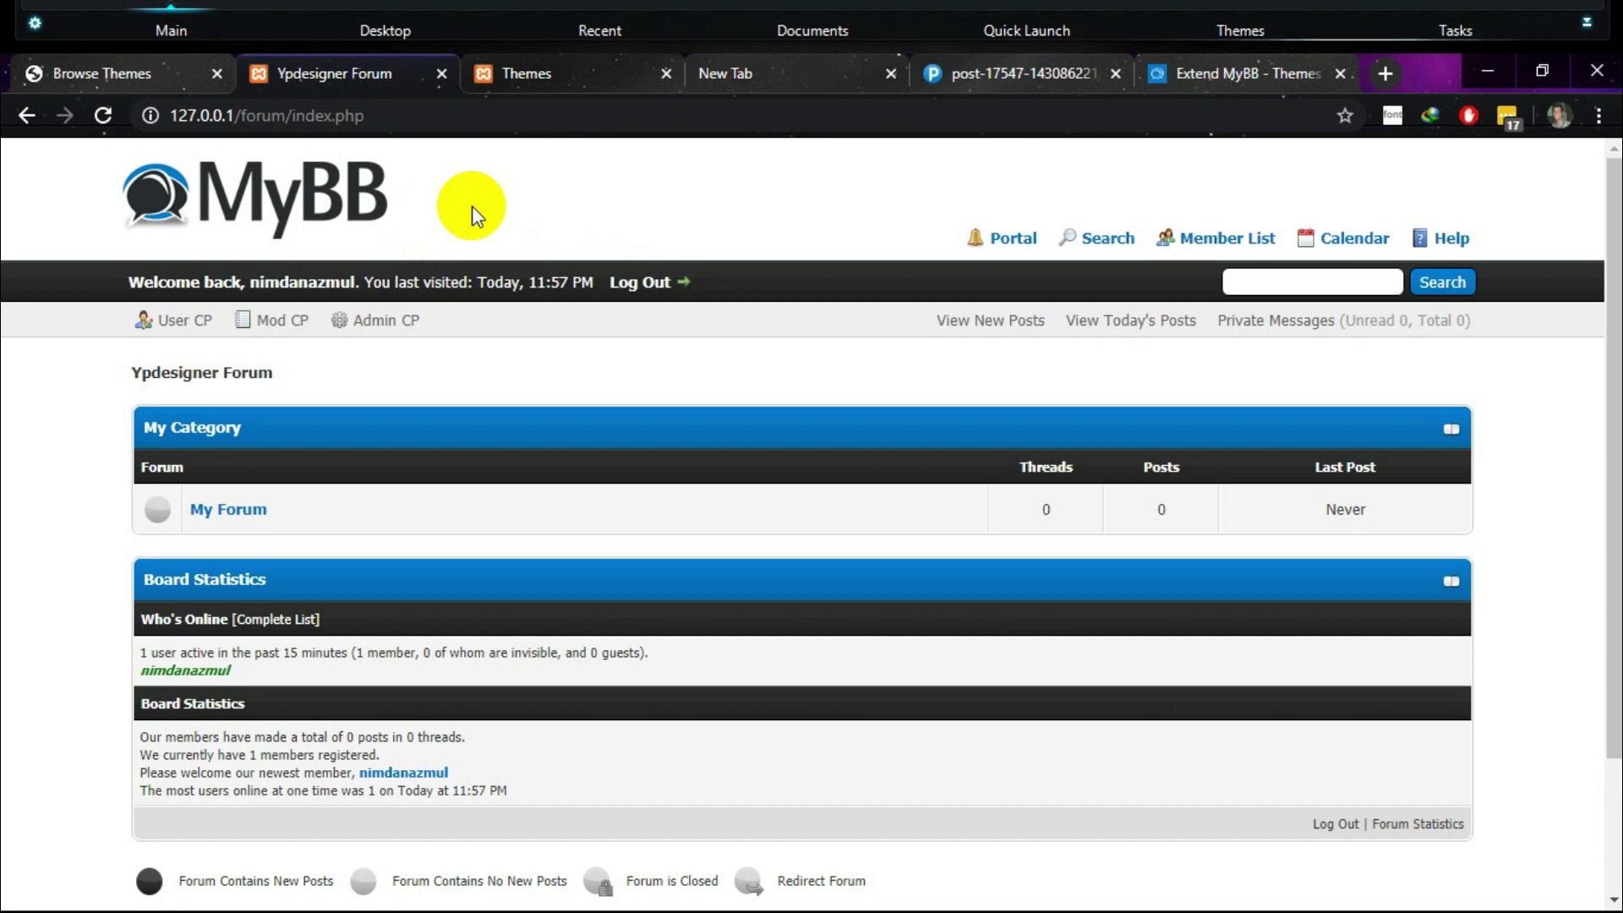
click(100, 74)
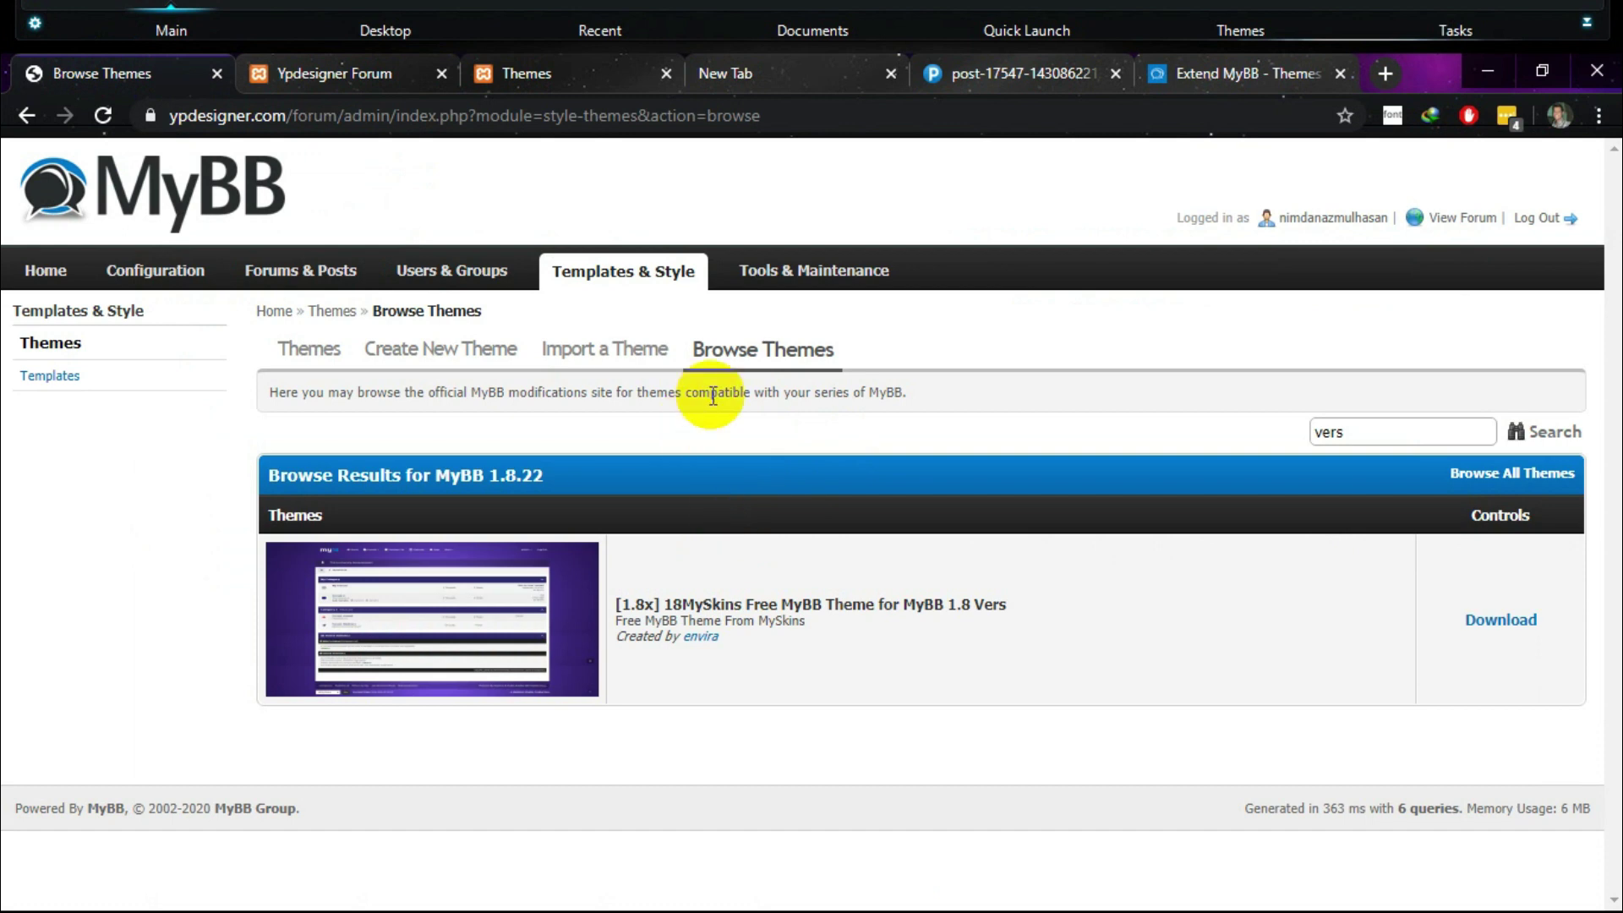
click(313, 353)
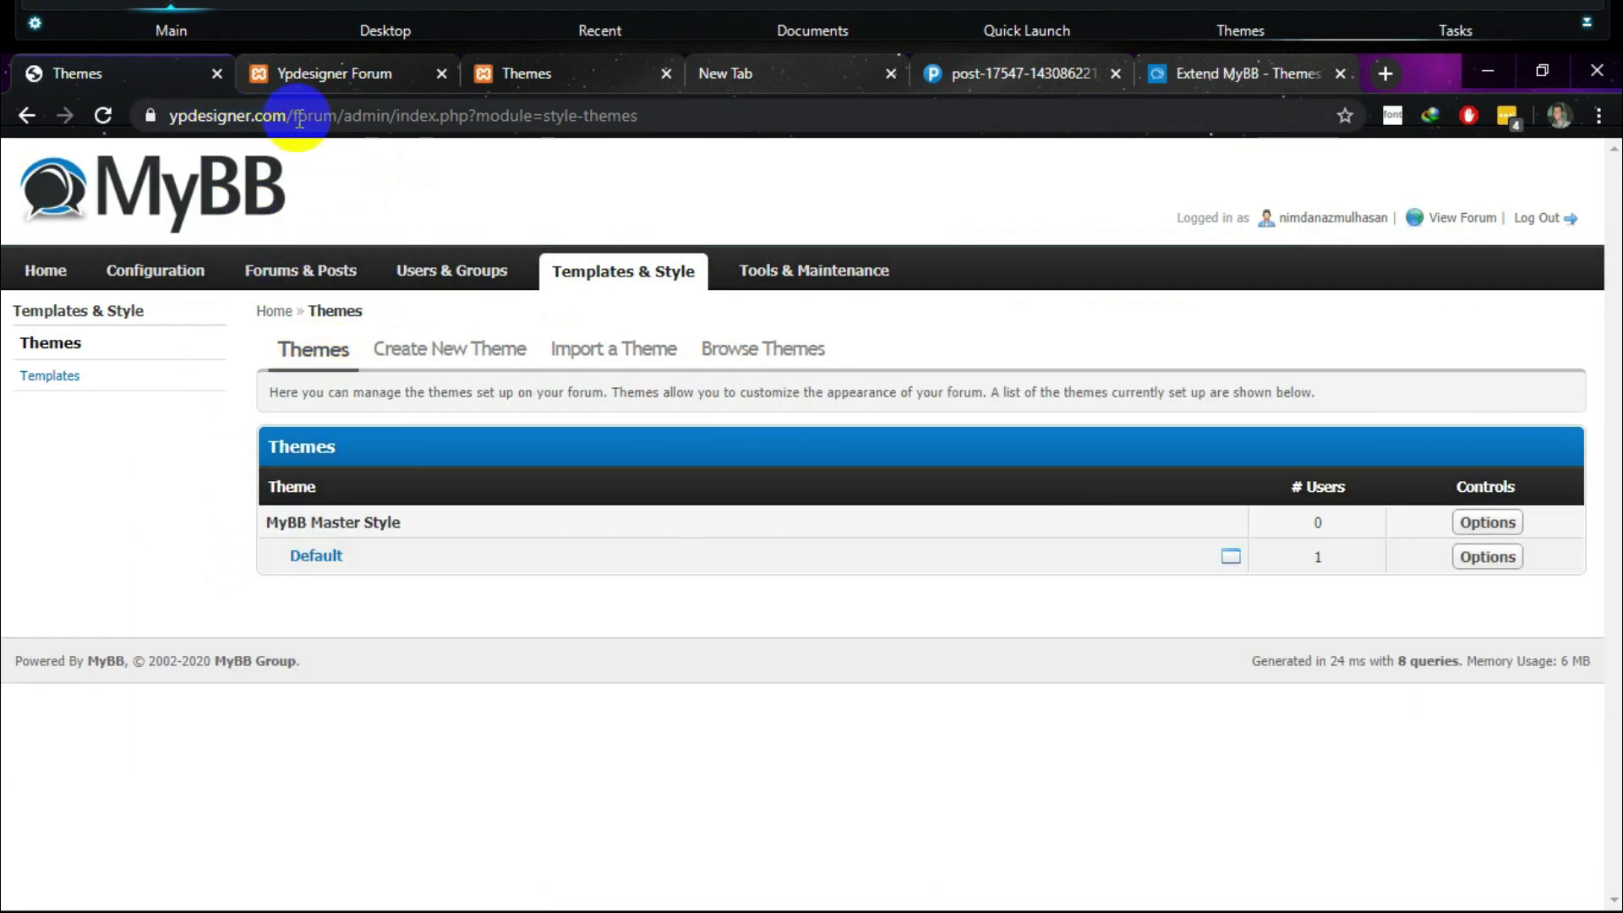
click(371, 127)
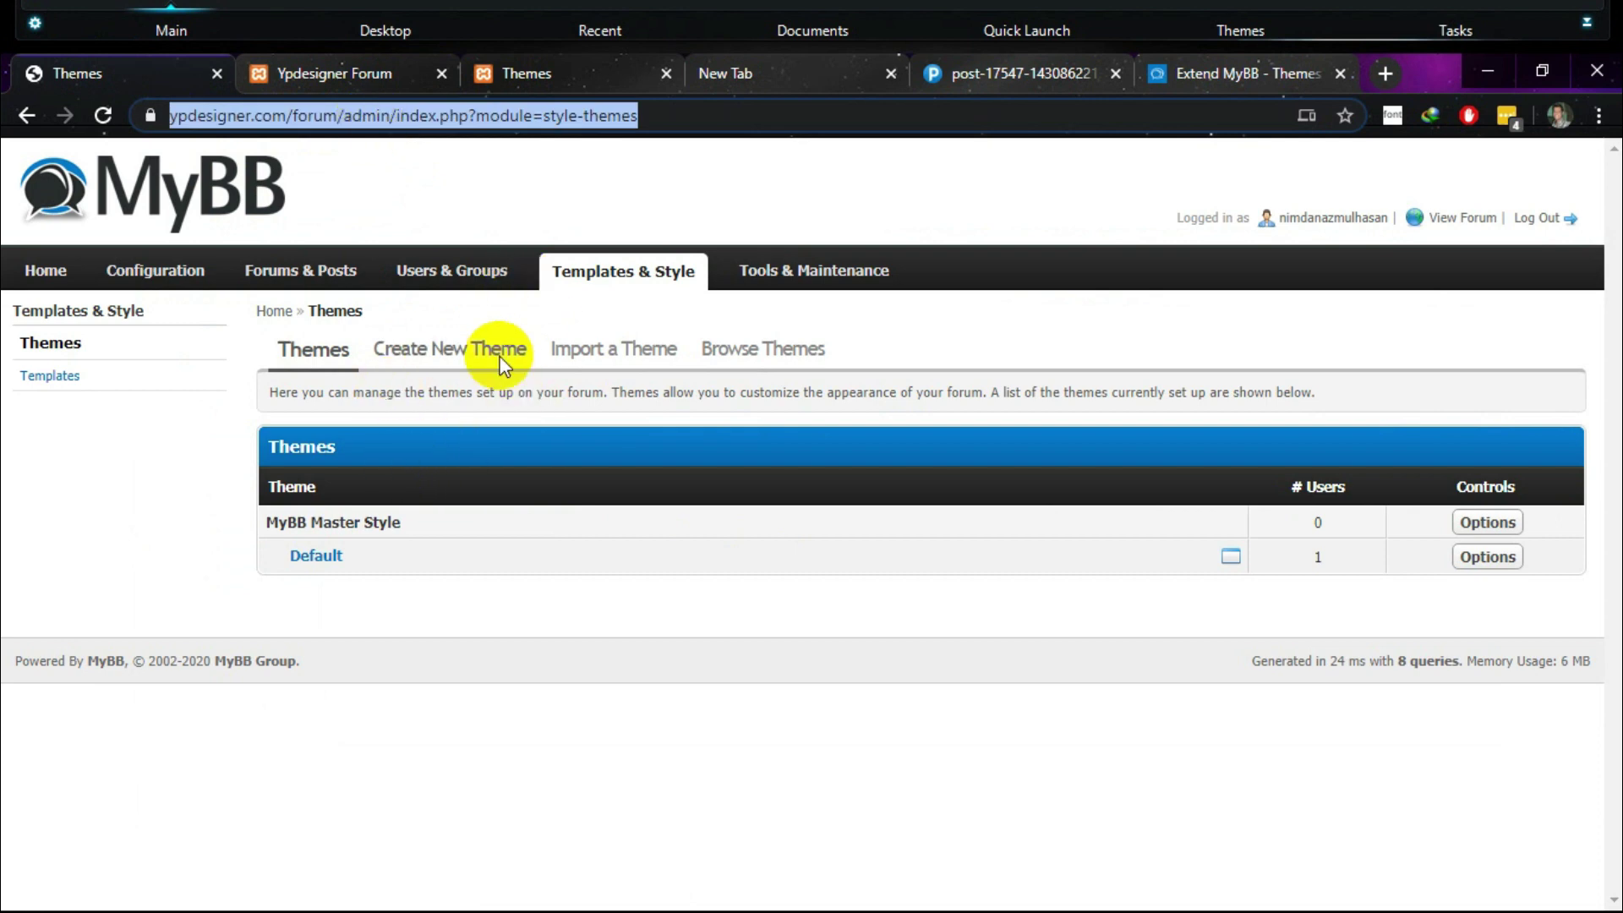
Go from the admin dashboard to the Create New Theme form and inspect its name field and parent theme choices.
click(63, 271)
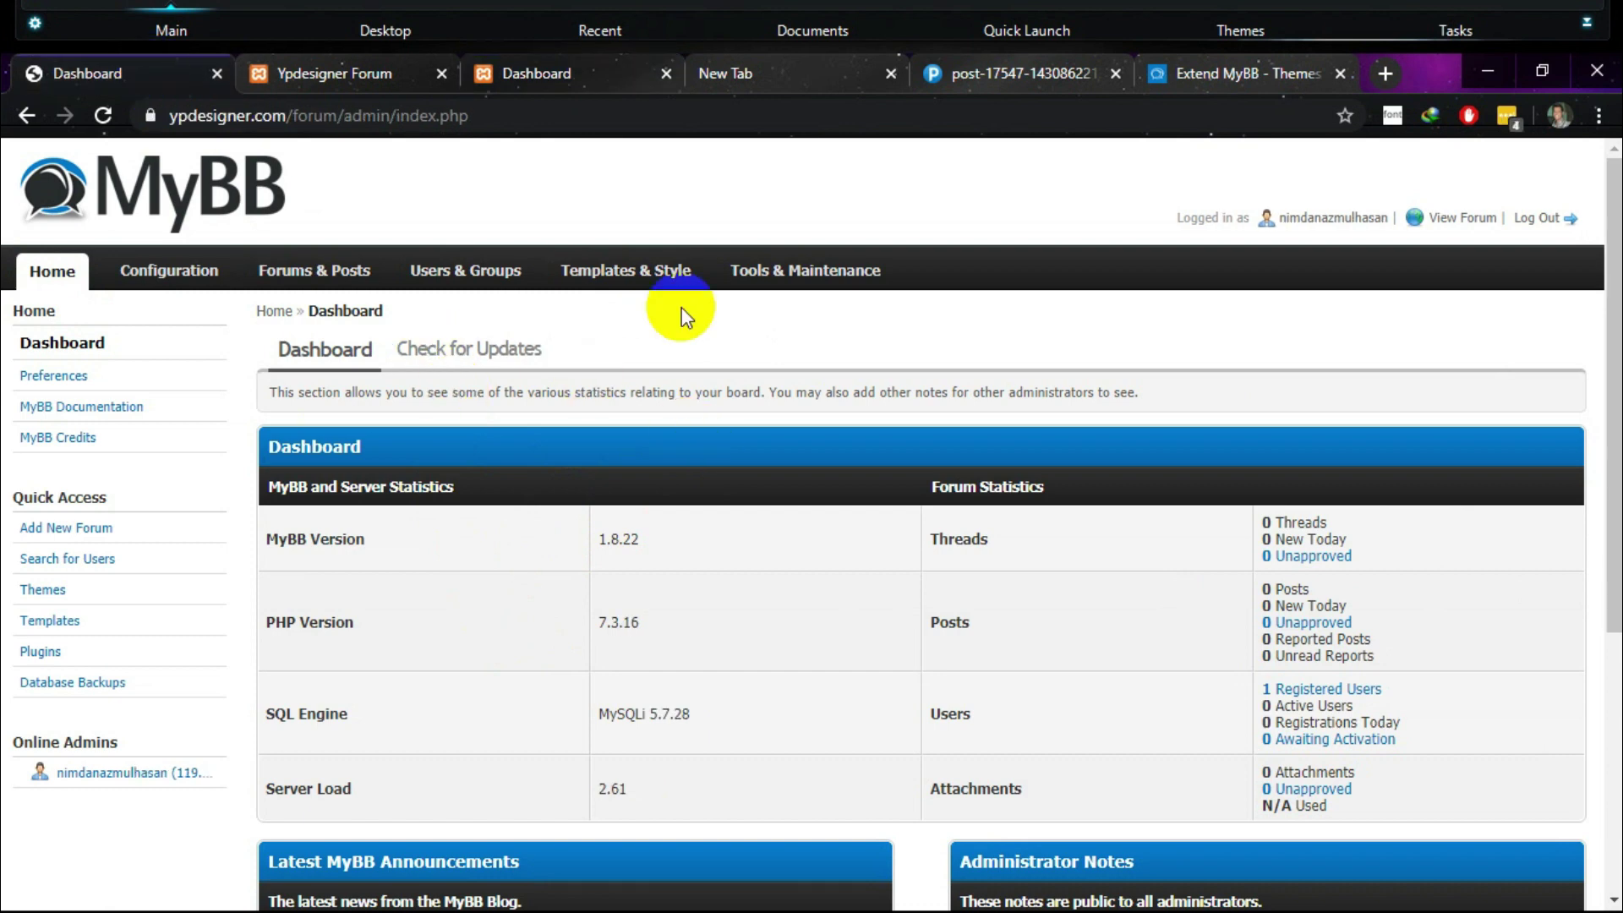
click(607, 279)
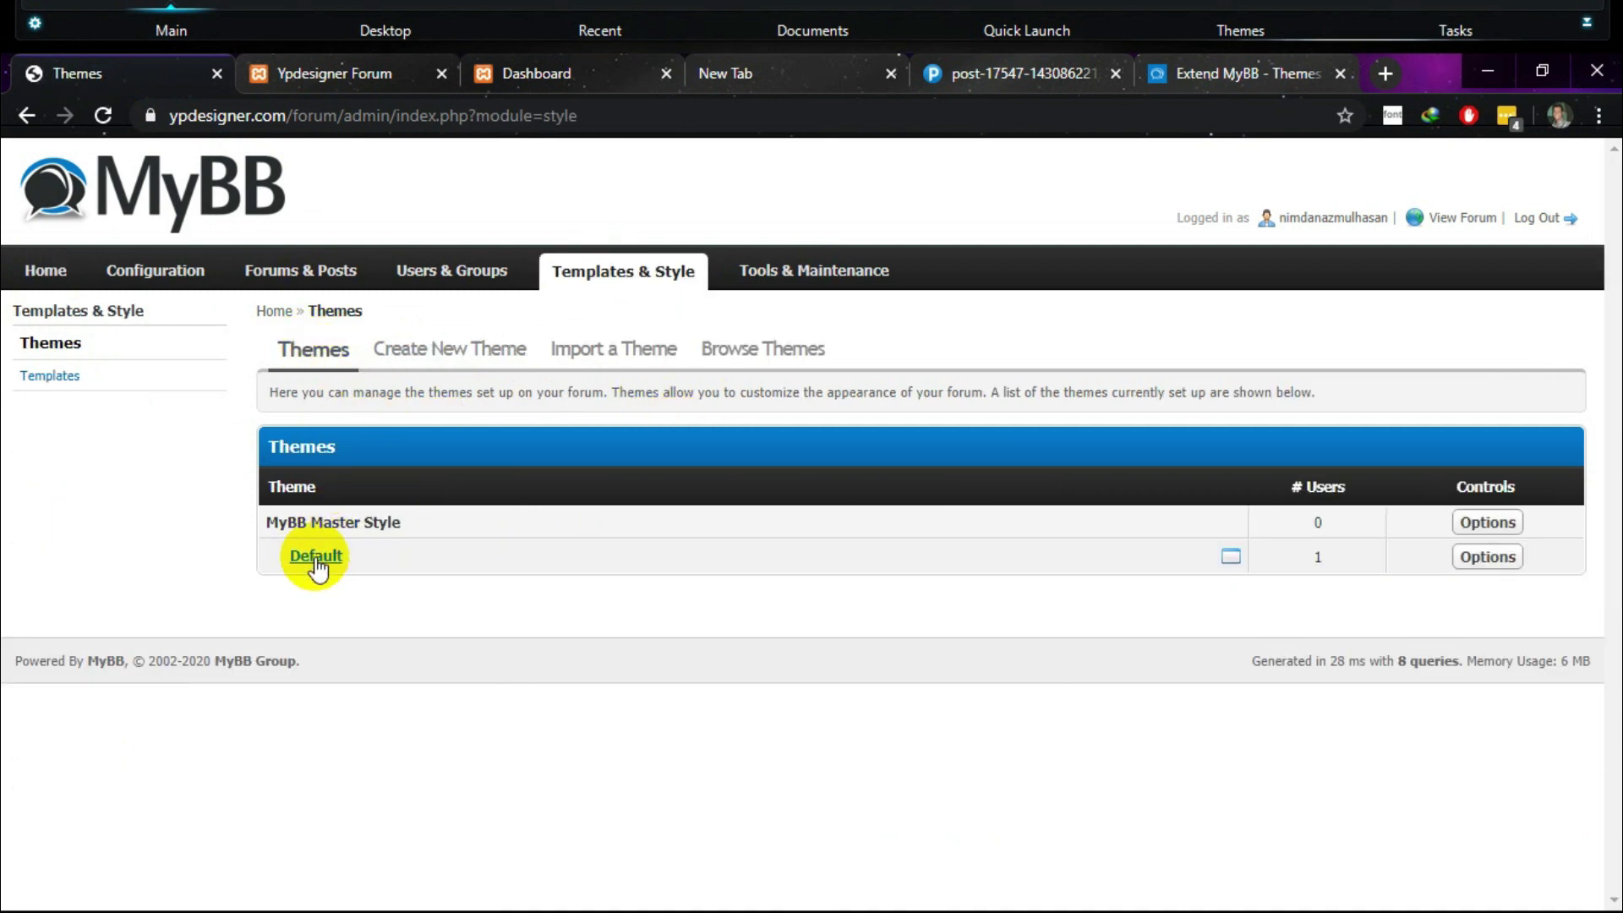
click(472, 355)
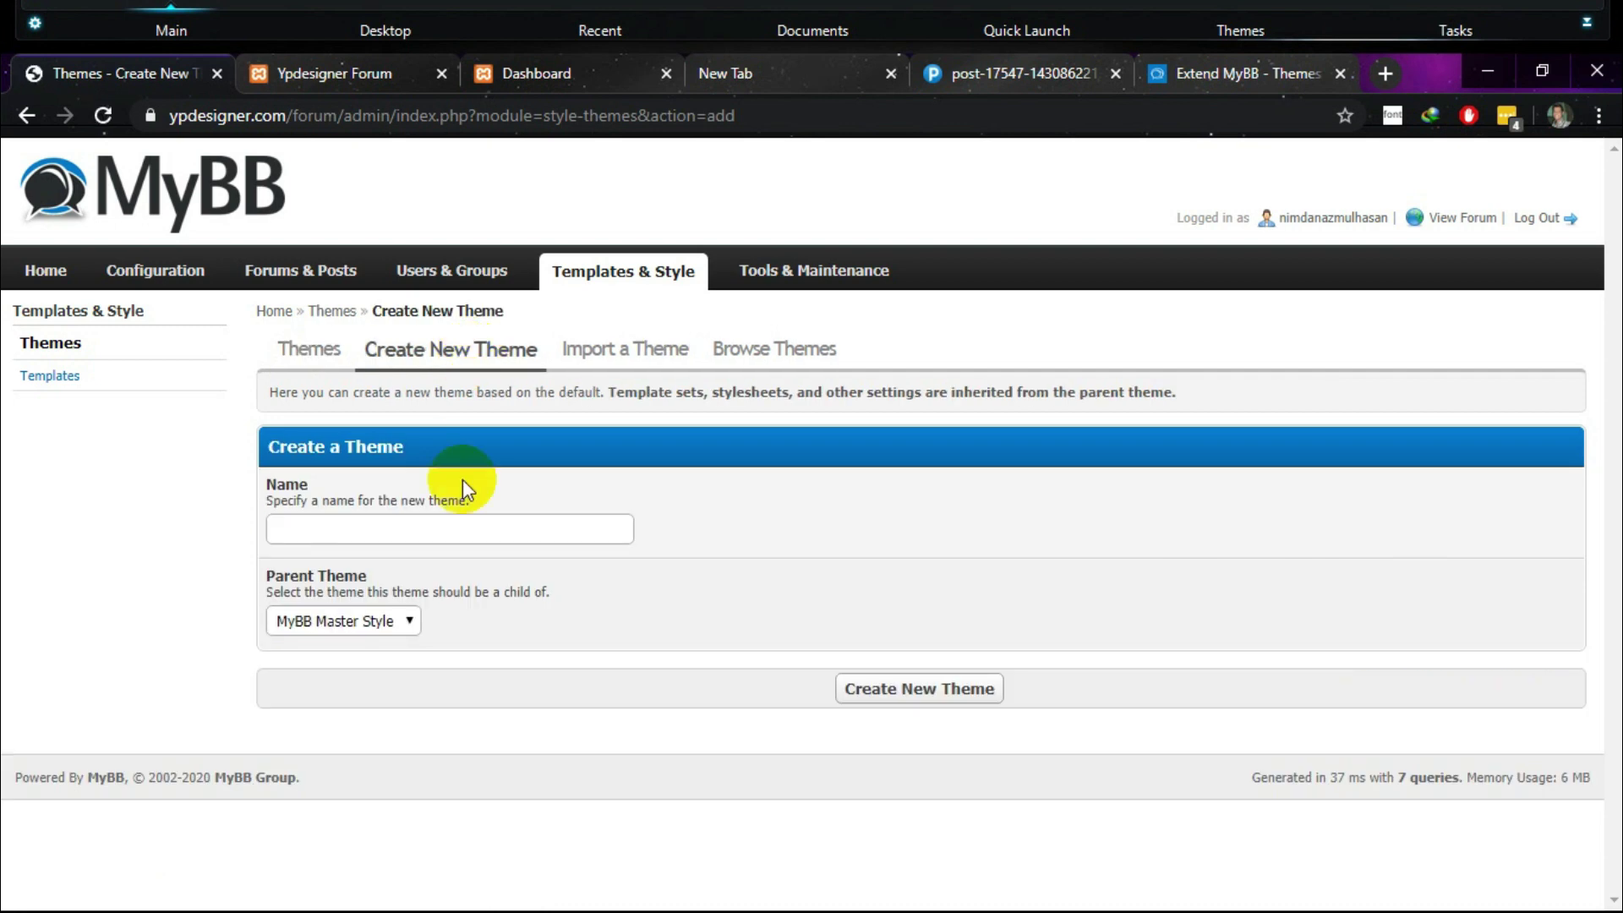
click(445, 536)
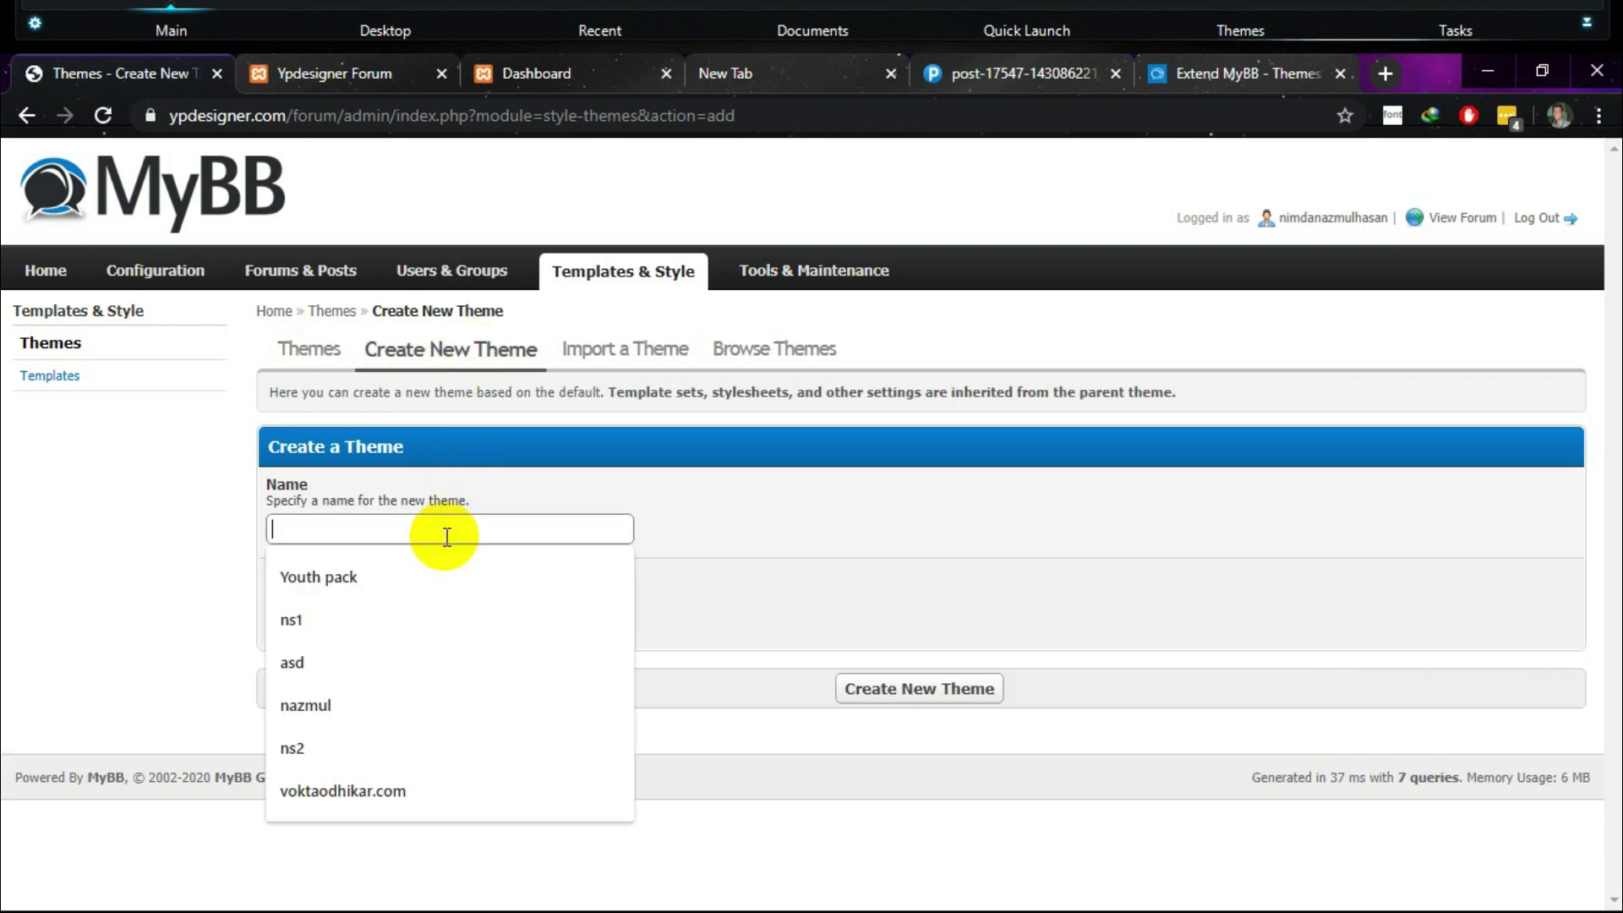
click(734, 614)
click(404, 624)
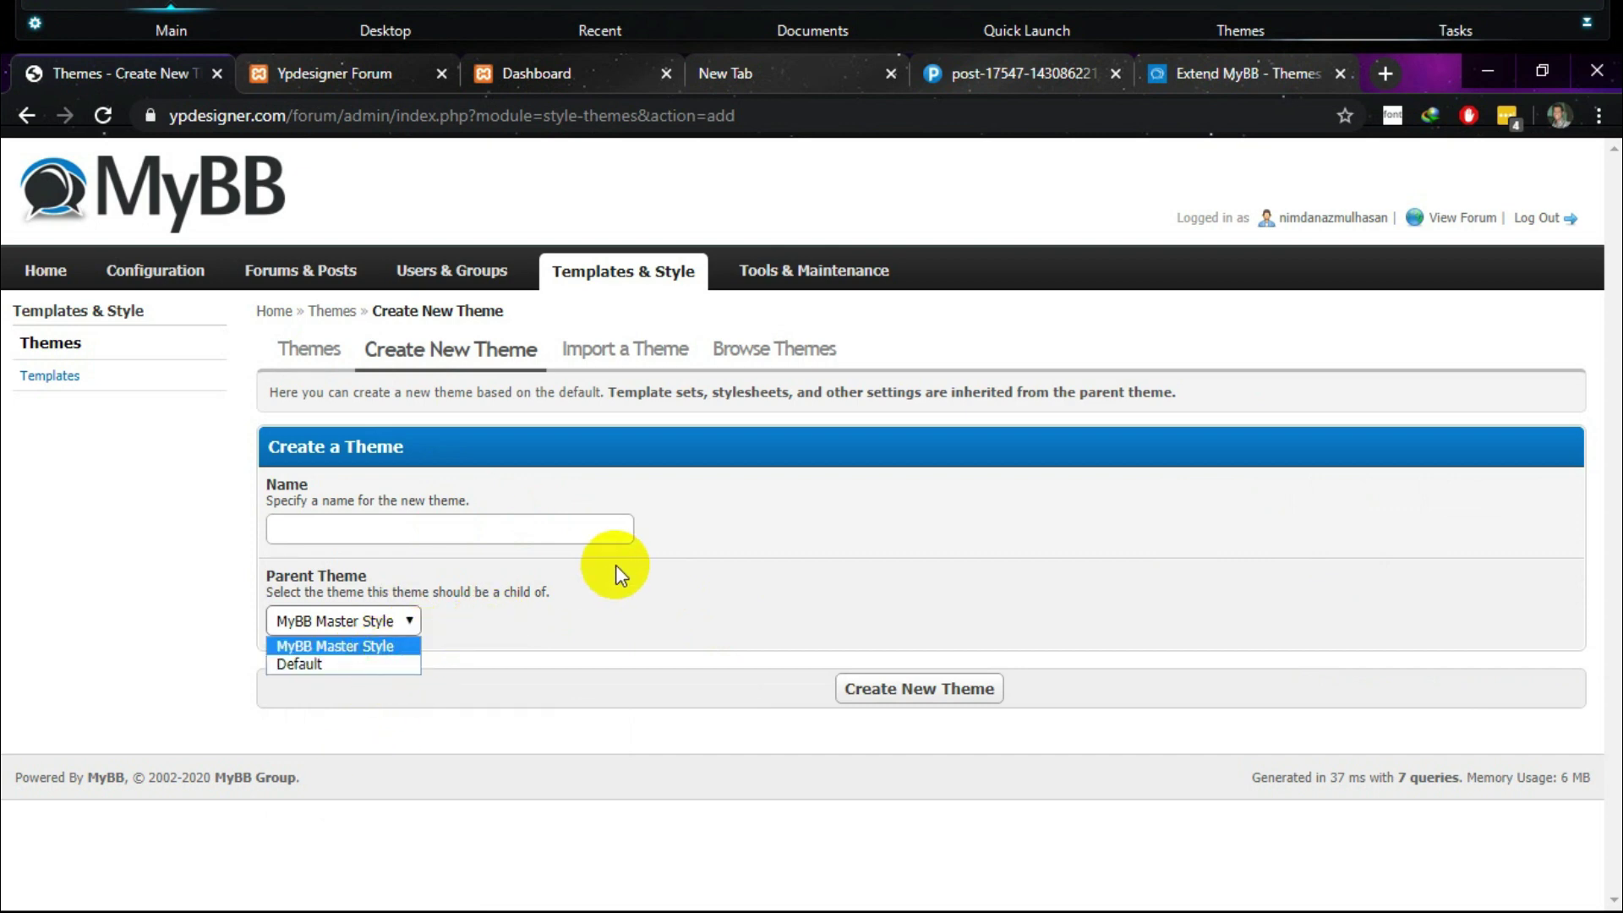
Look at the Import a Theme form and open the Browse Themes page.
click(625, 353)
click(630, 355)
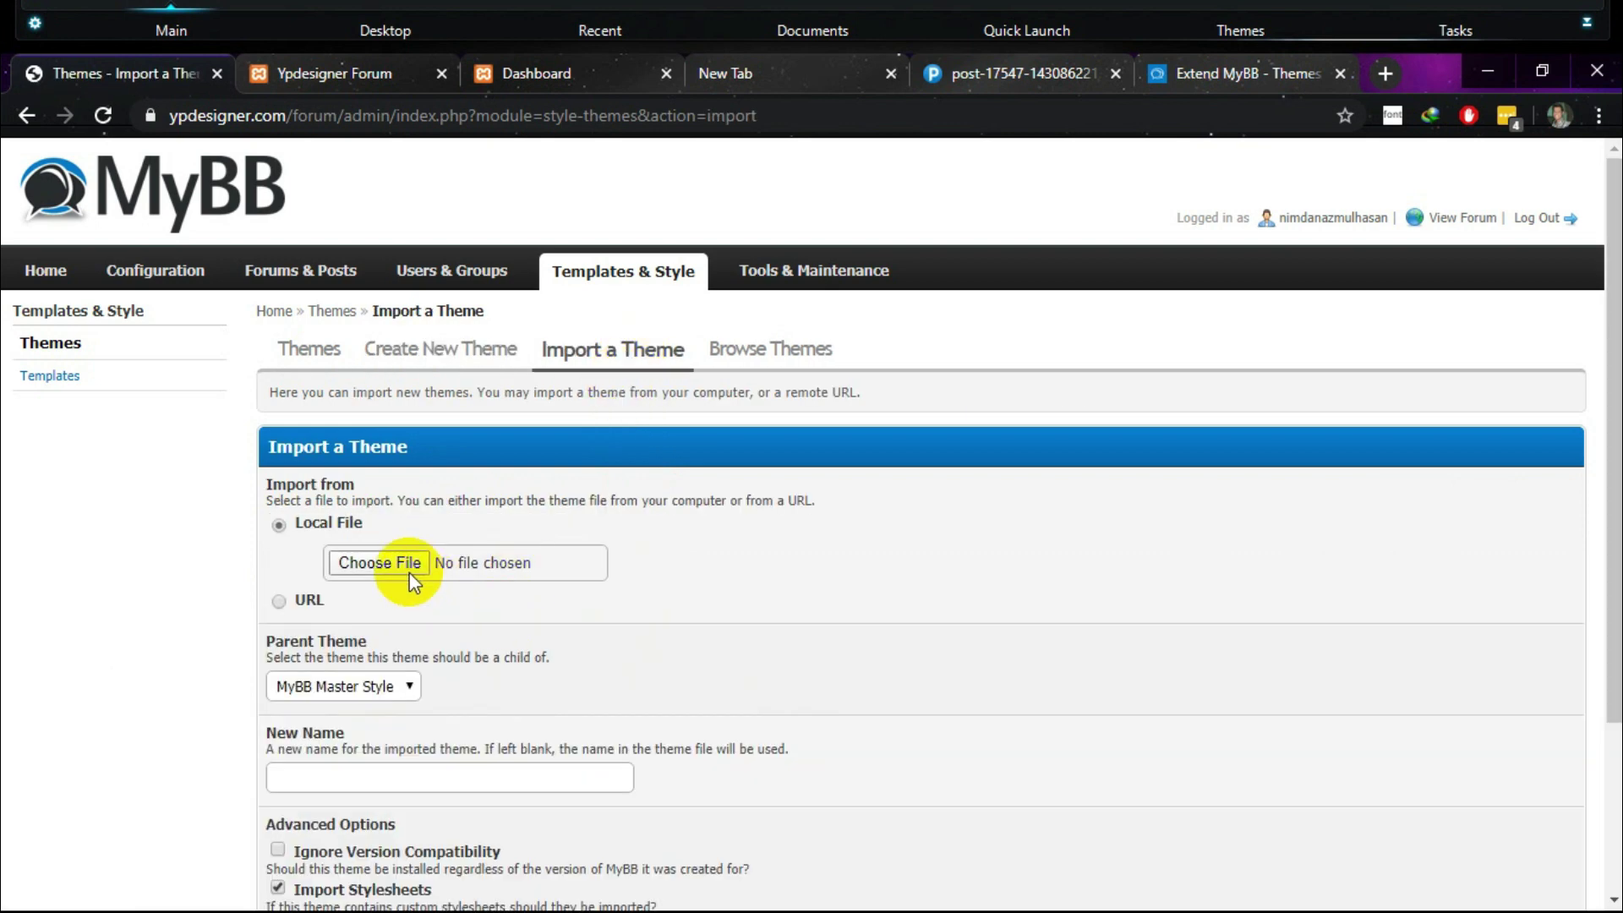
click(751, 362)
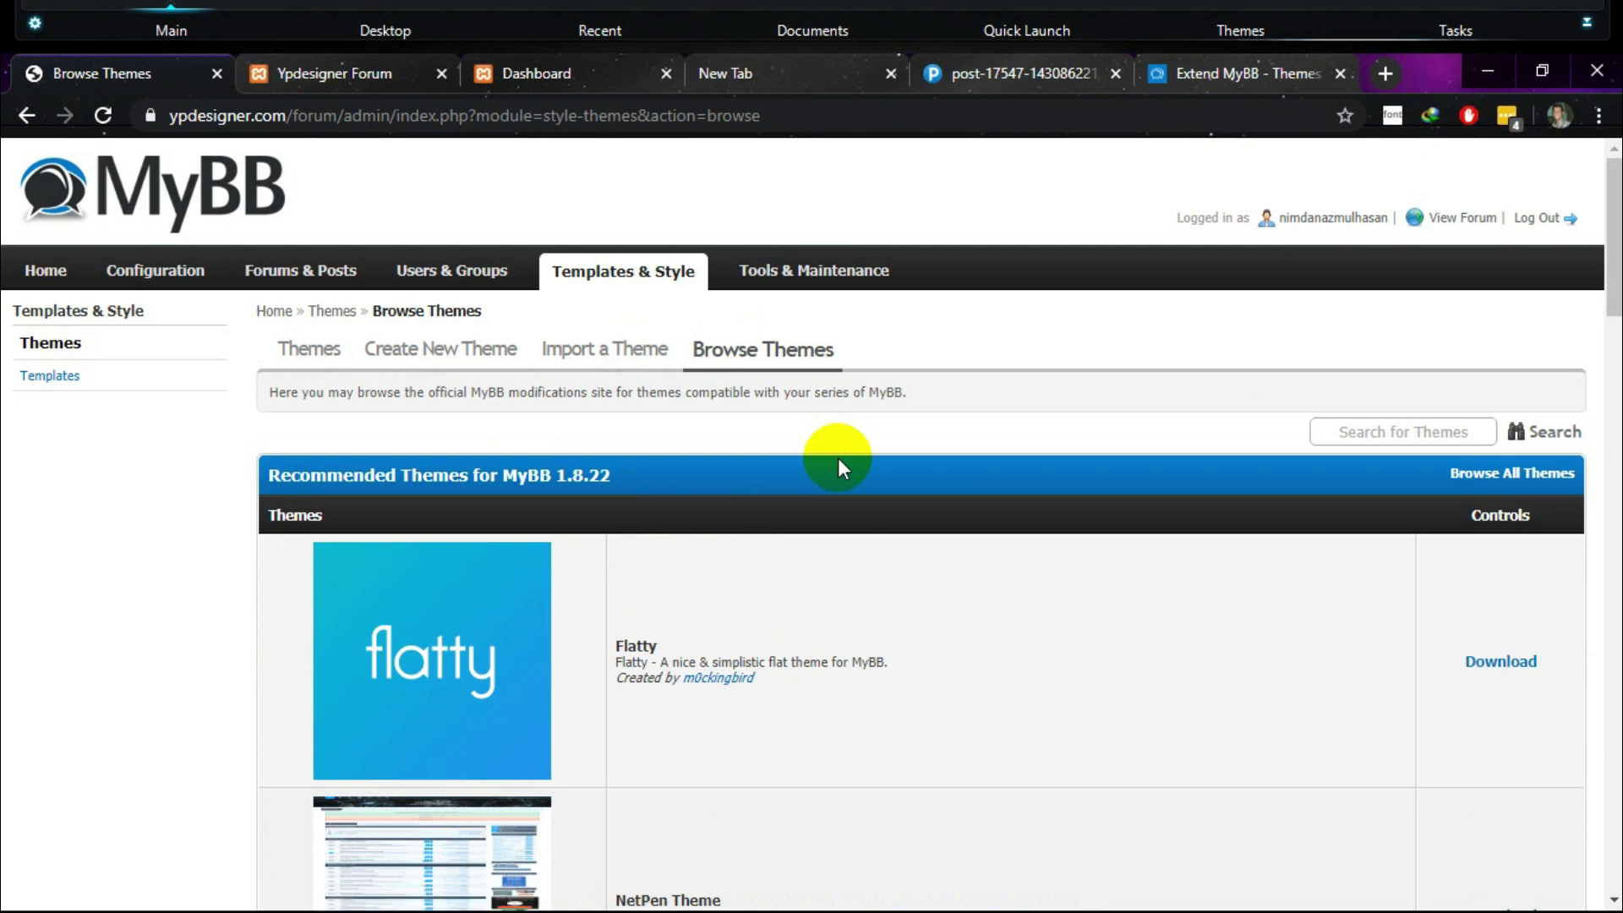
Compare the responsive themes on the MyBB Extend site with the recommended themes listed in the forum's admin control panel.
click(1236, 69)
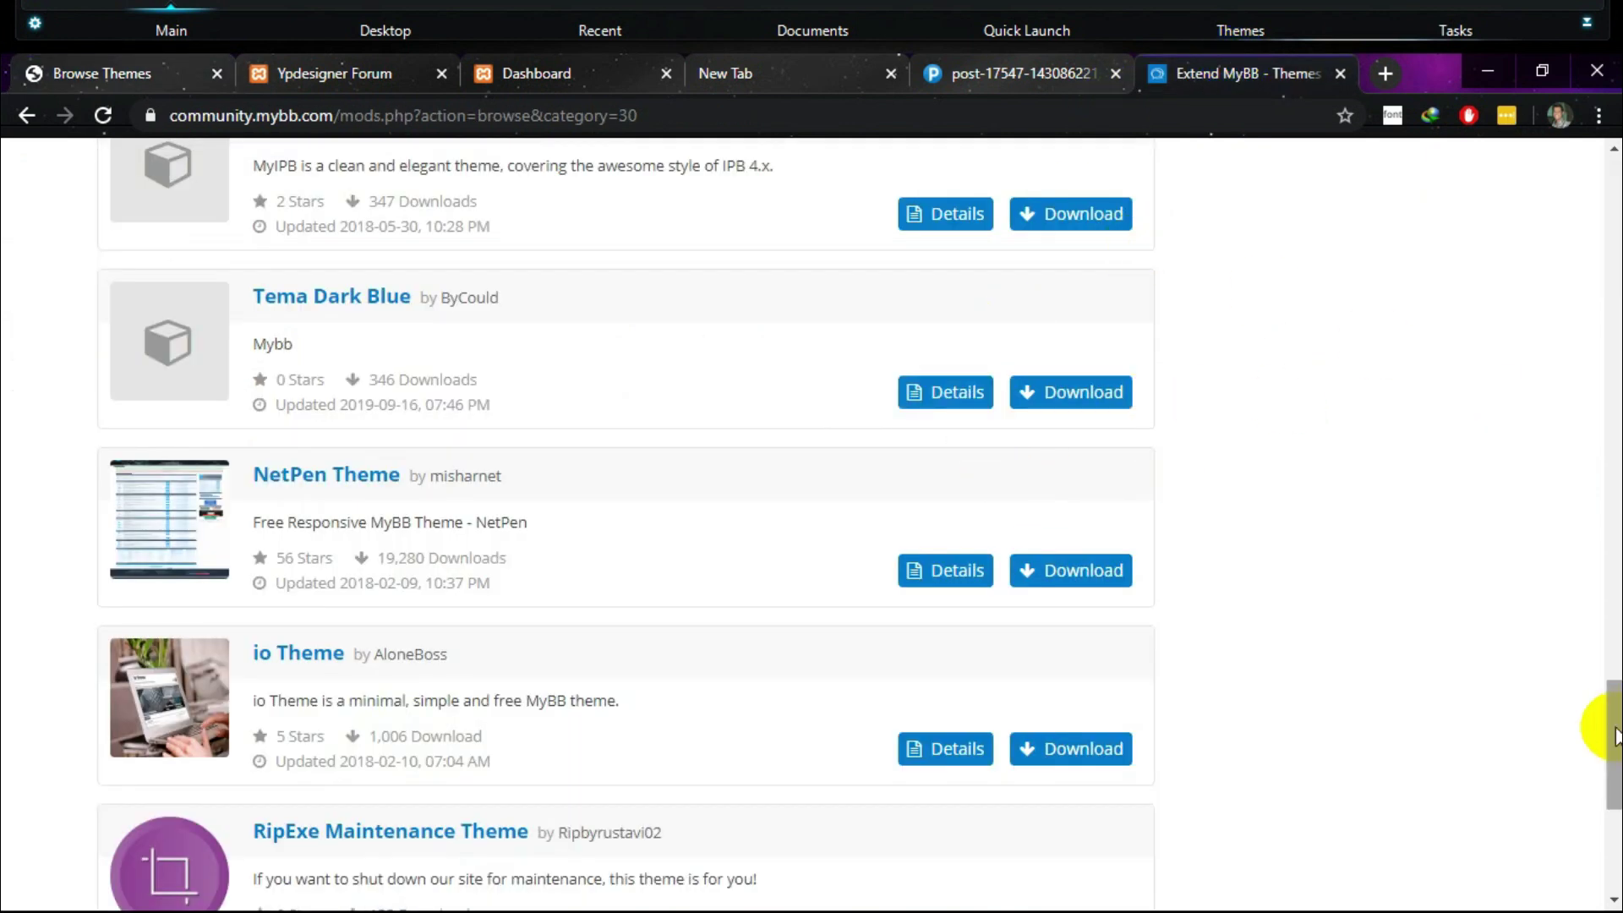
drag(1615, 734, 1598, 449)
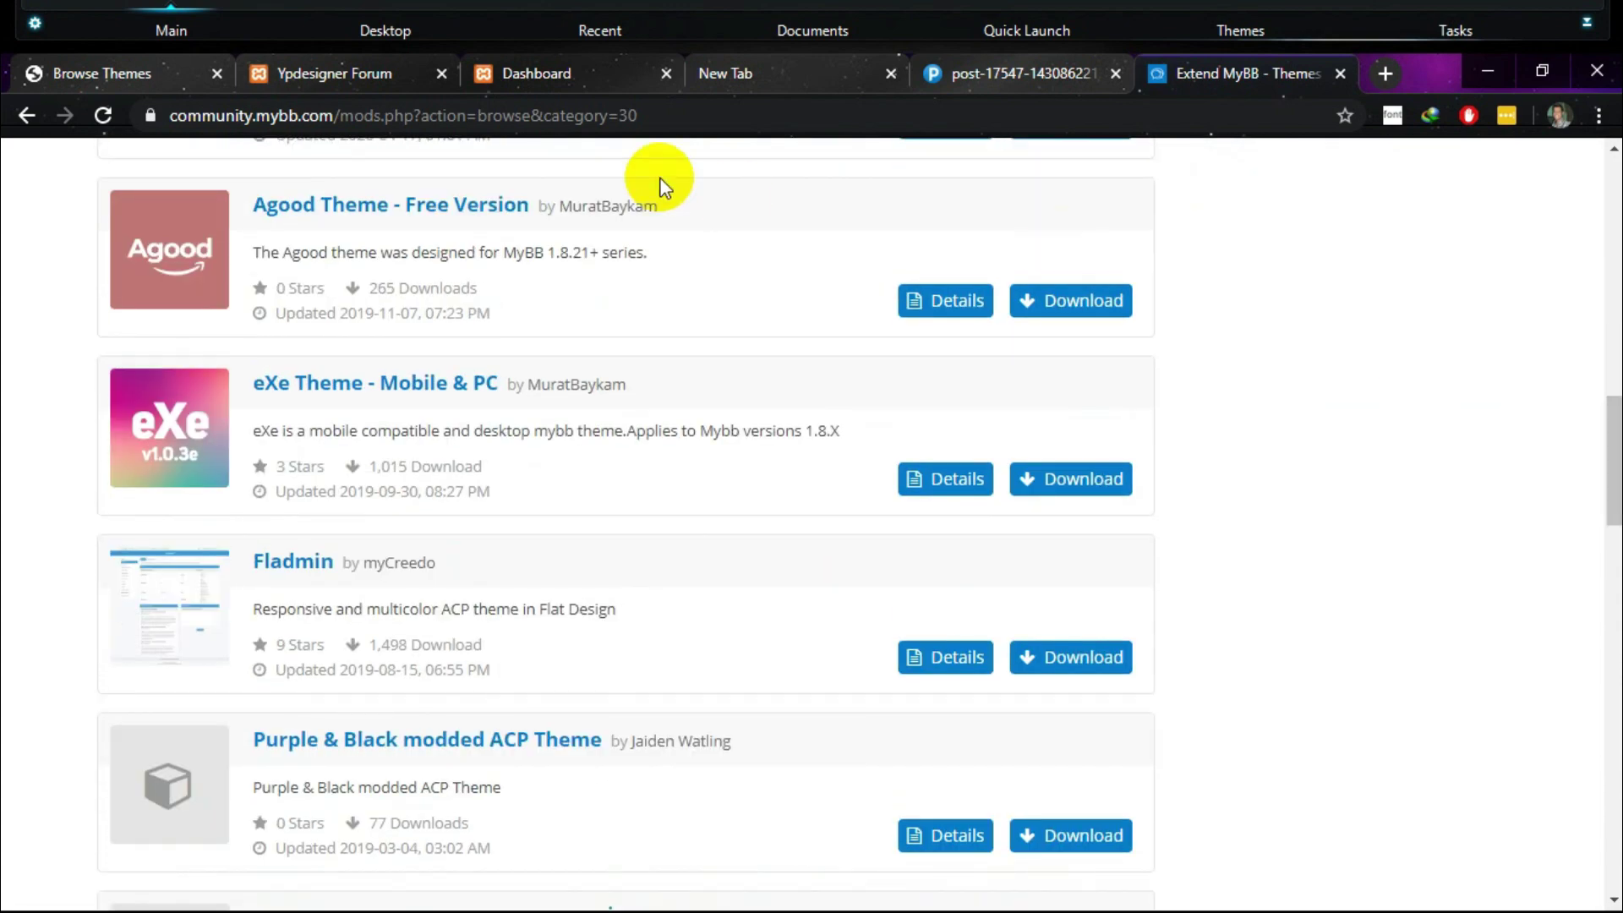
click(132, 84)
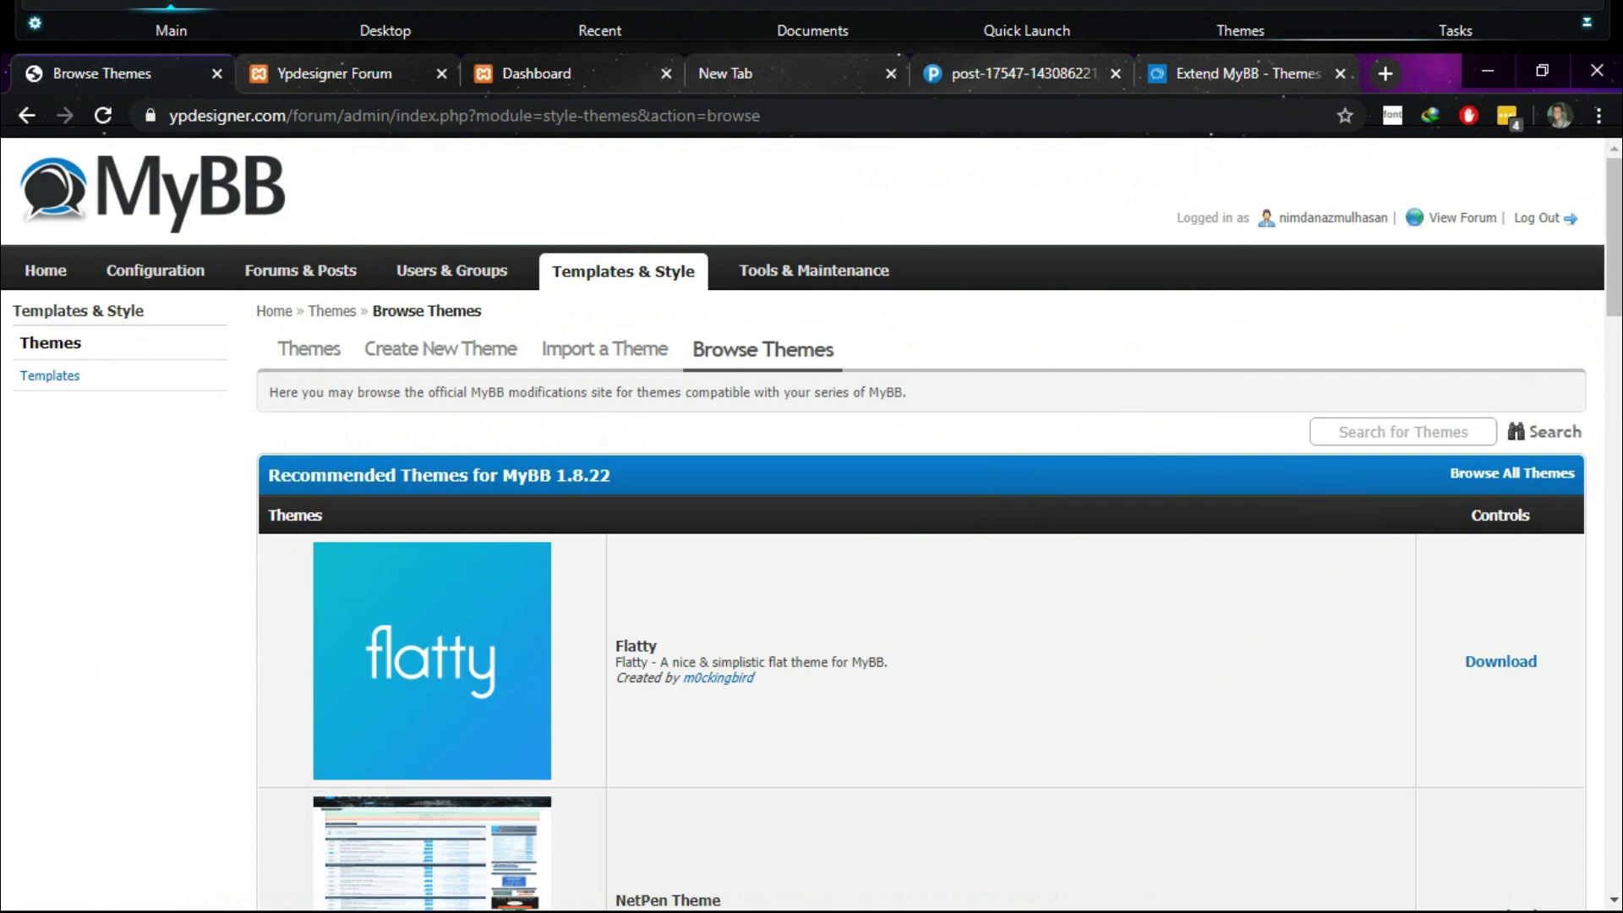
drag(1612, 208, 1612, 343)
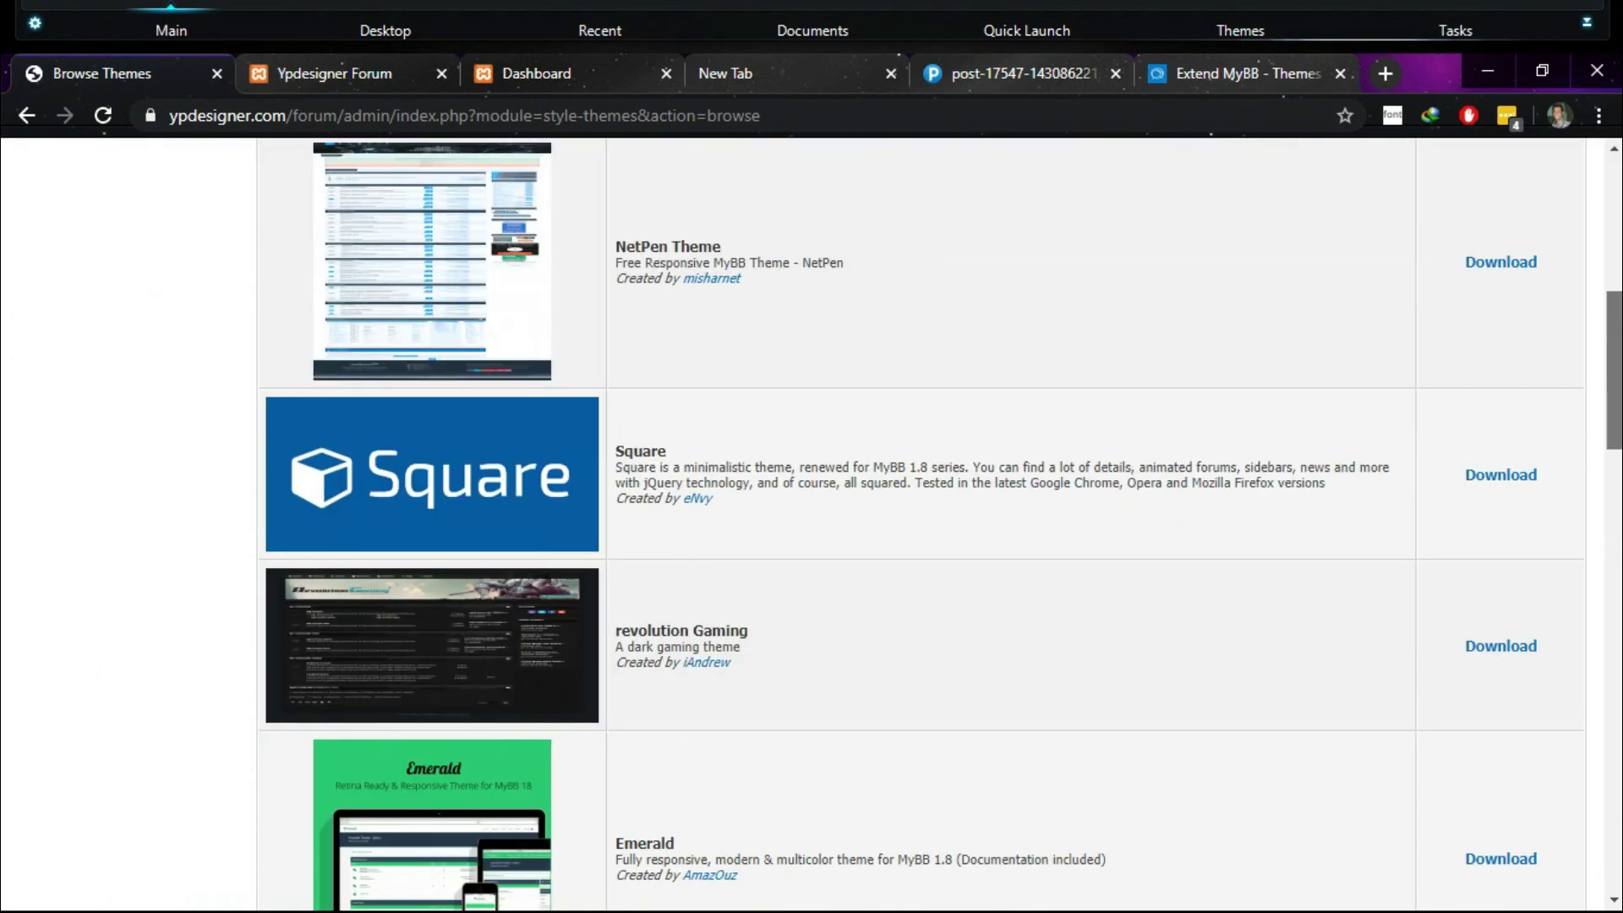
scroll(727, 534, down, 1)
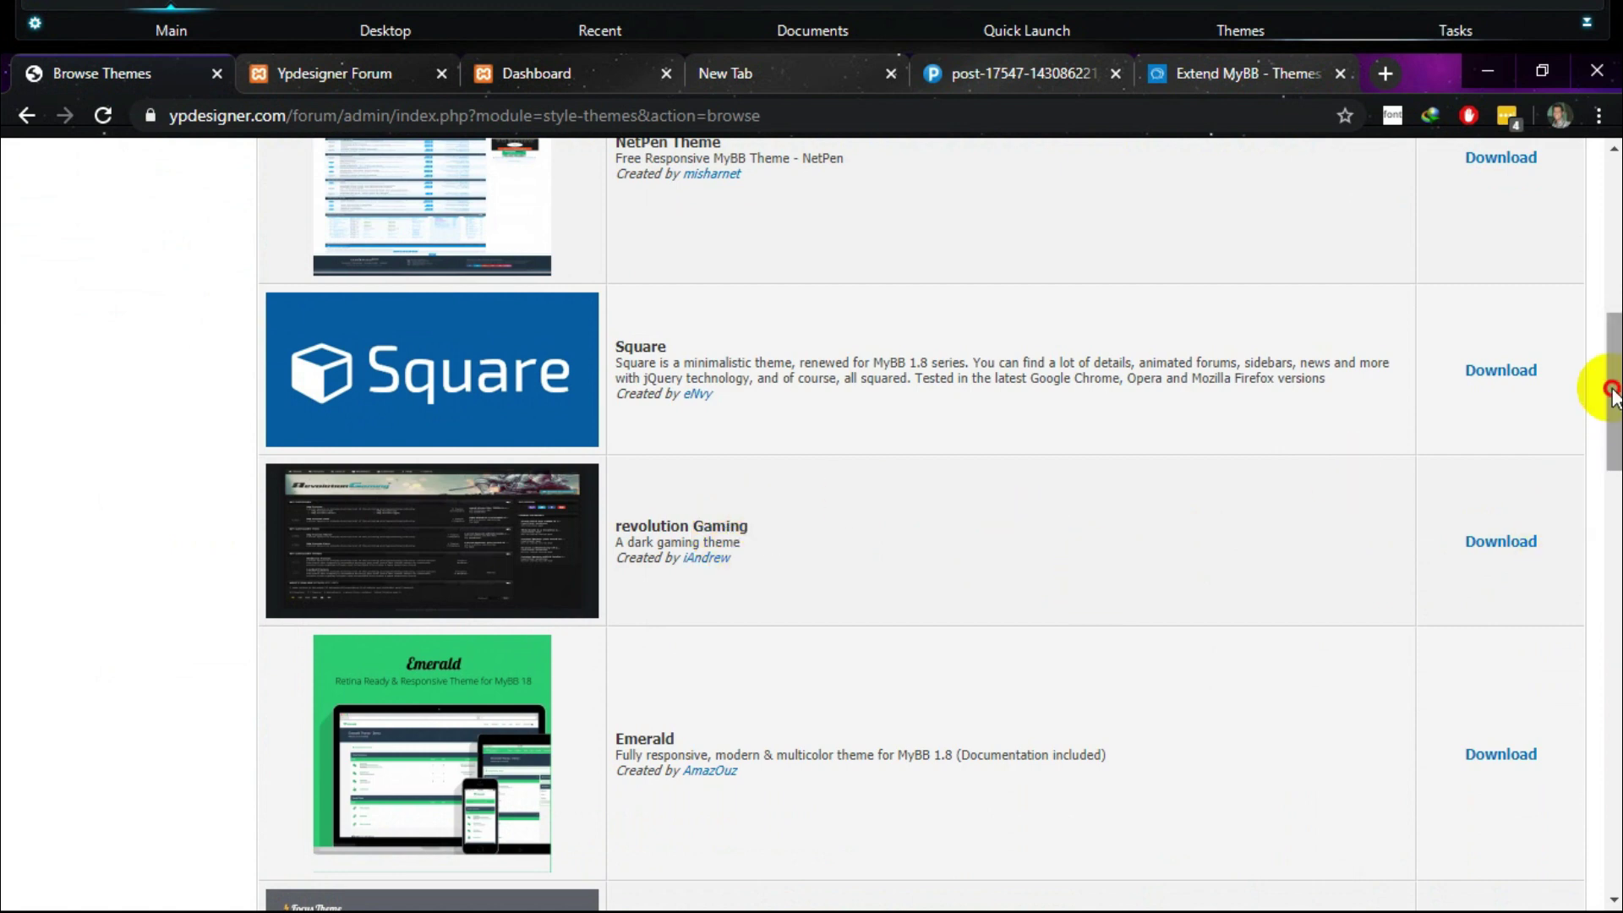
drag(1612, 404, 1620, 566)
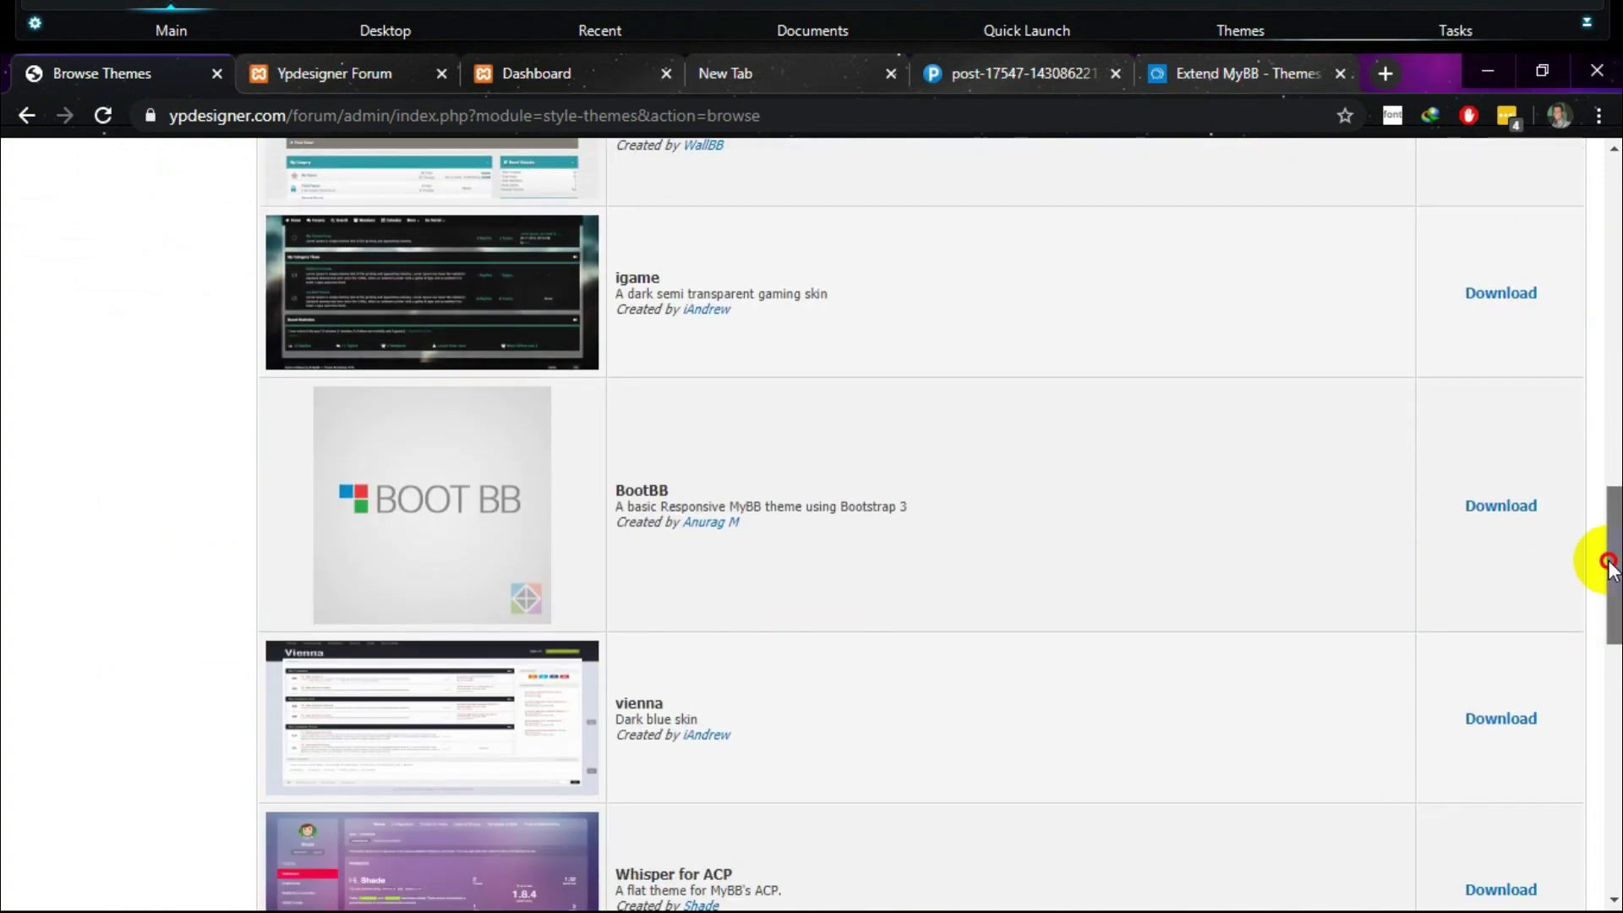
drag(1611, 555, 1616, 233)
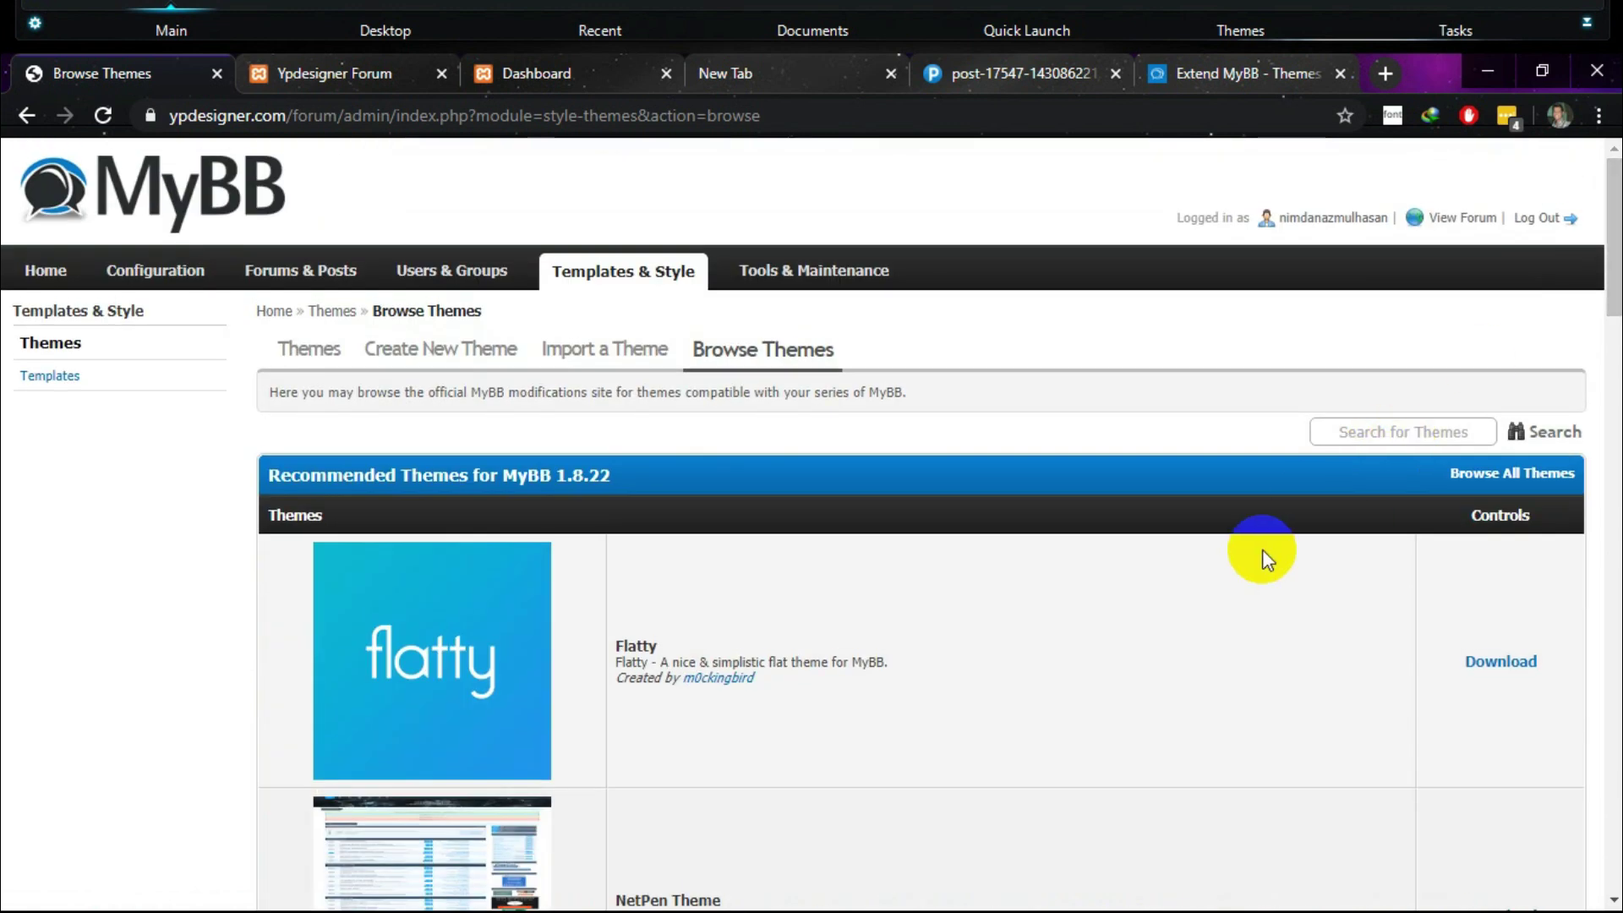
Search the theme browser for "vers" and open the project page of the 18MySkins Free MyBB Theme.
click(1352, 435)
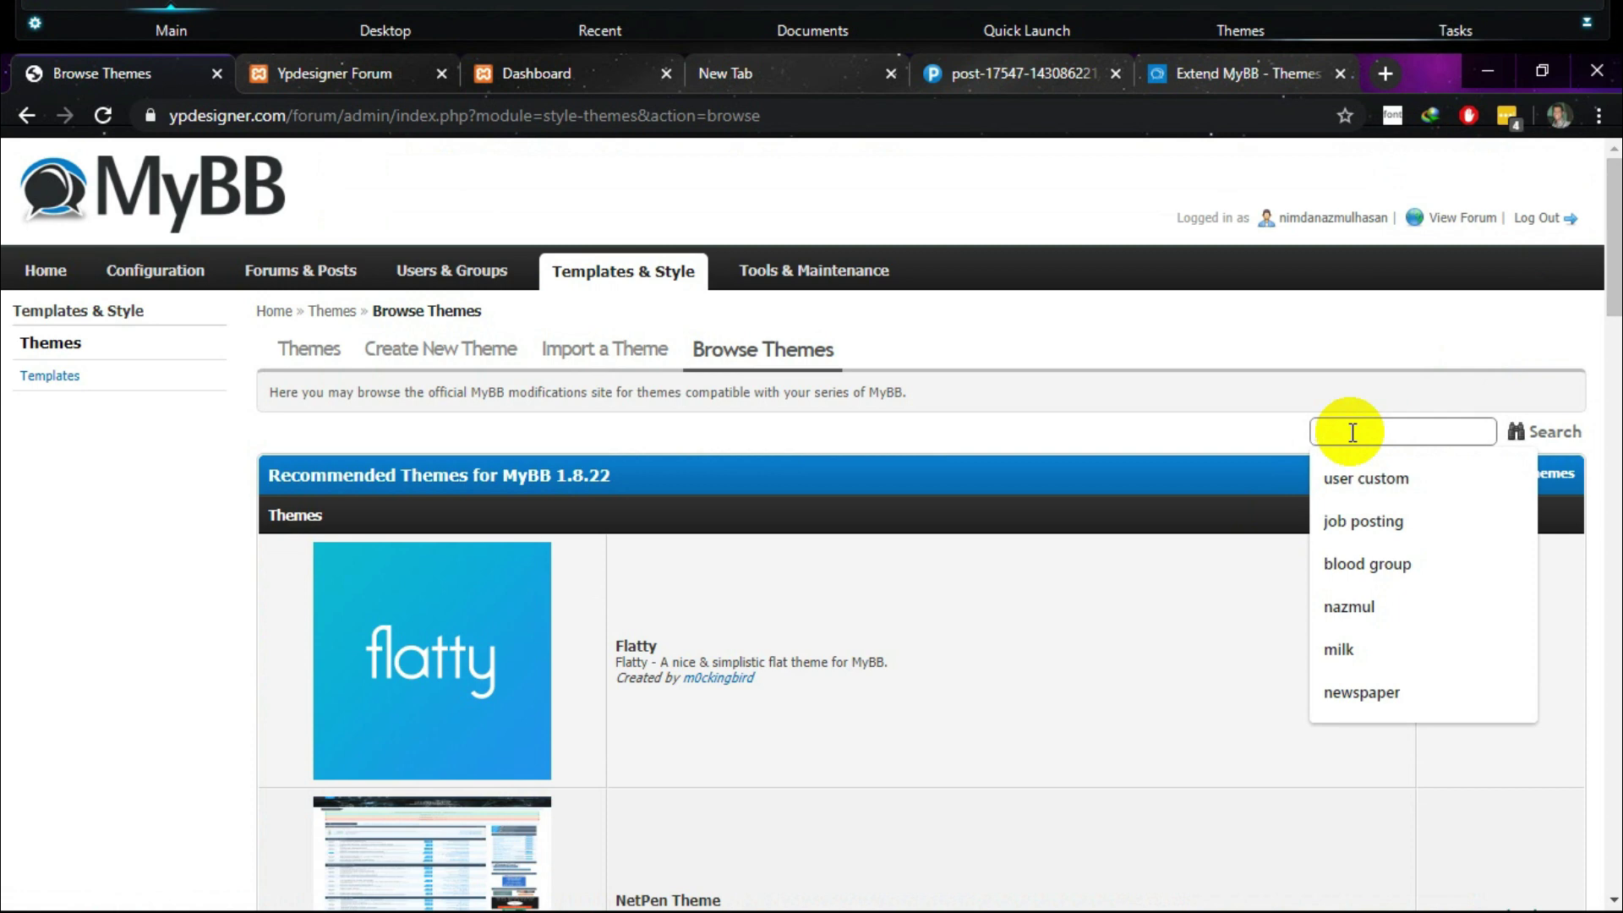
click(1258, 538)
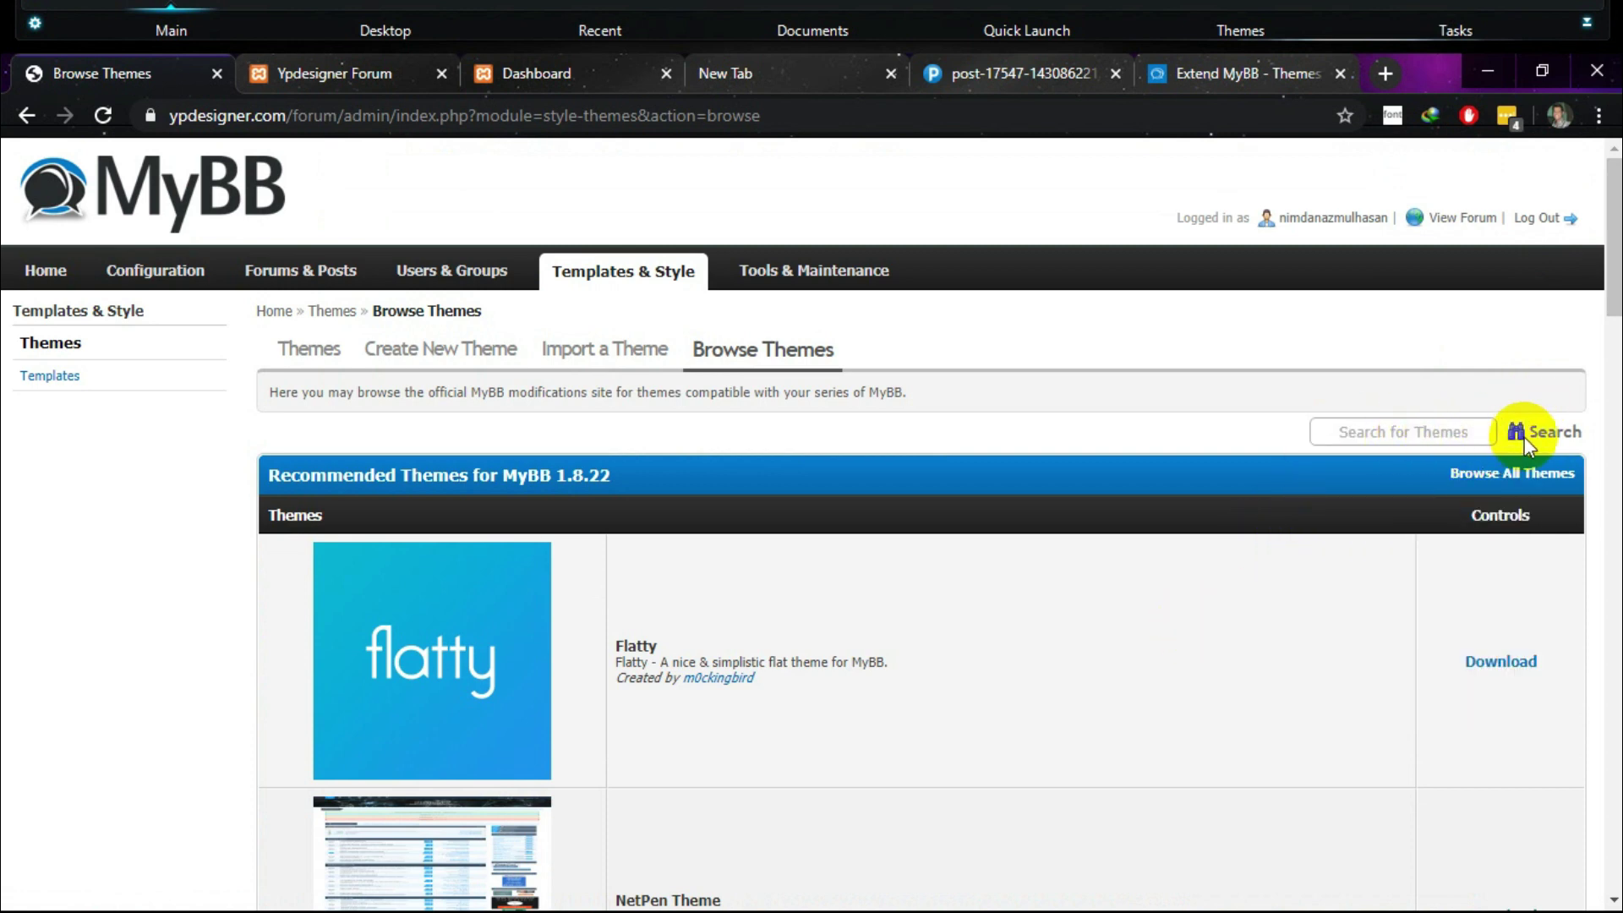
mouse_move(1614, 287)
mouse_down()
mouse_move(1615, 343)
mouse_move(1611, 283)
mouse_up()
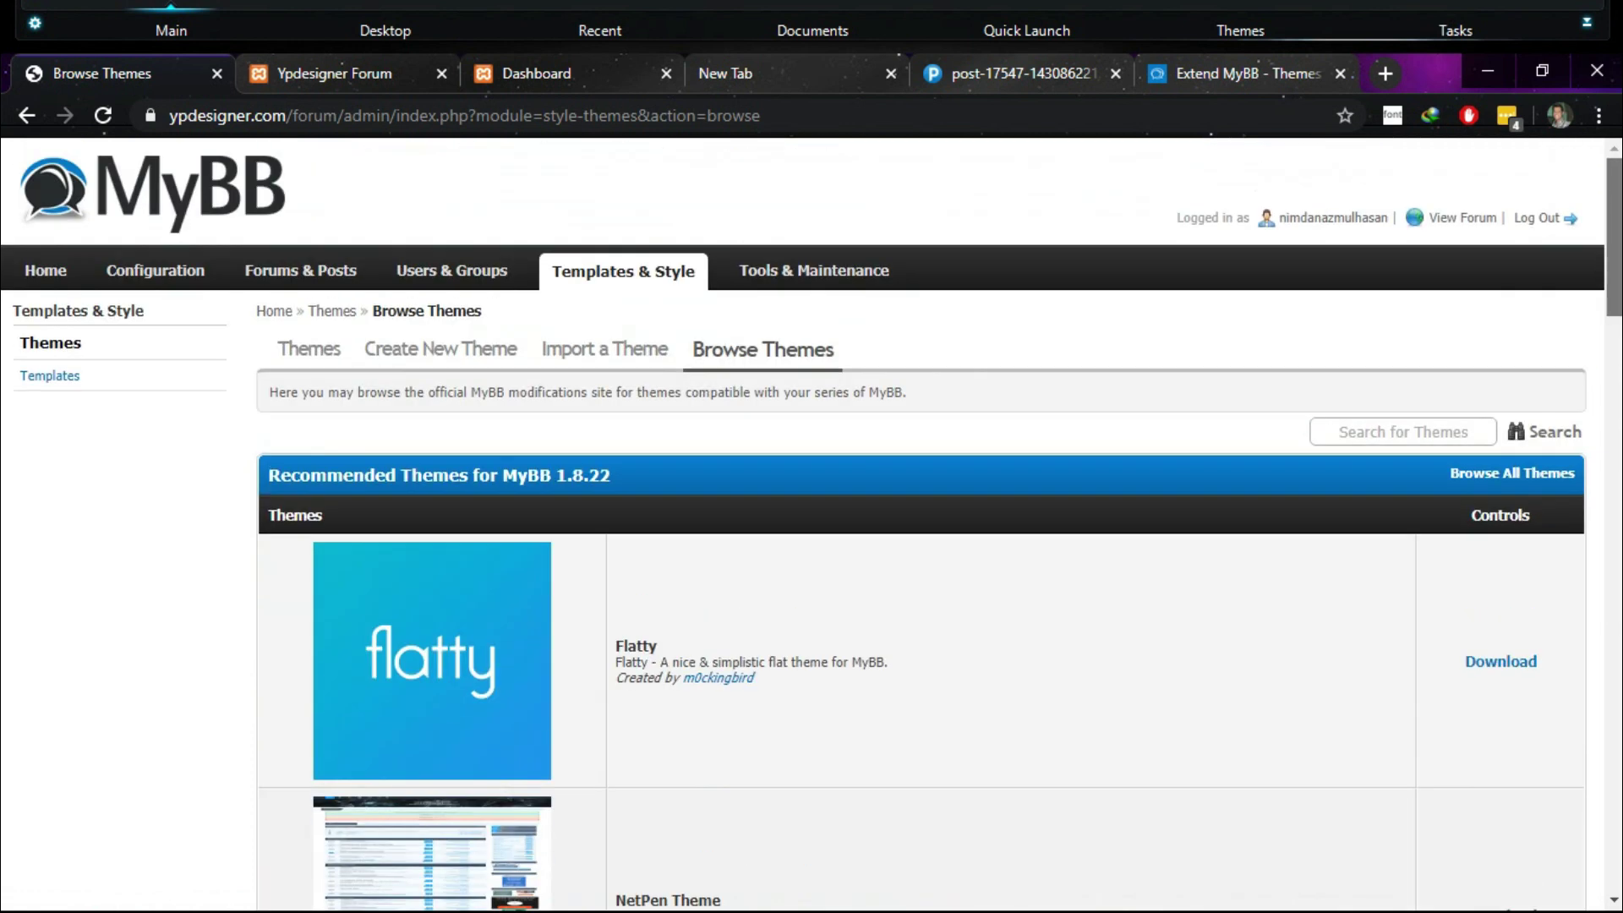
click(1394, 436)
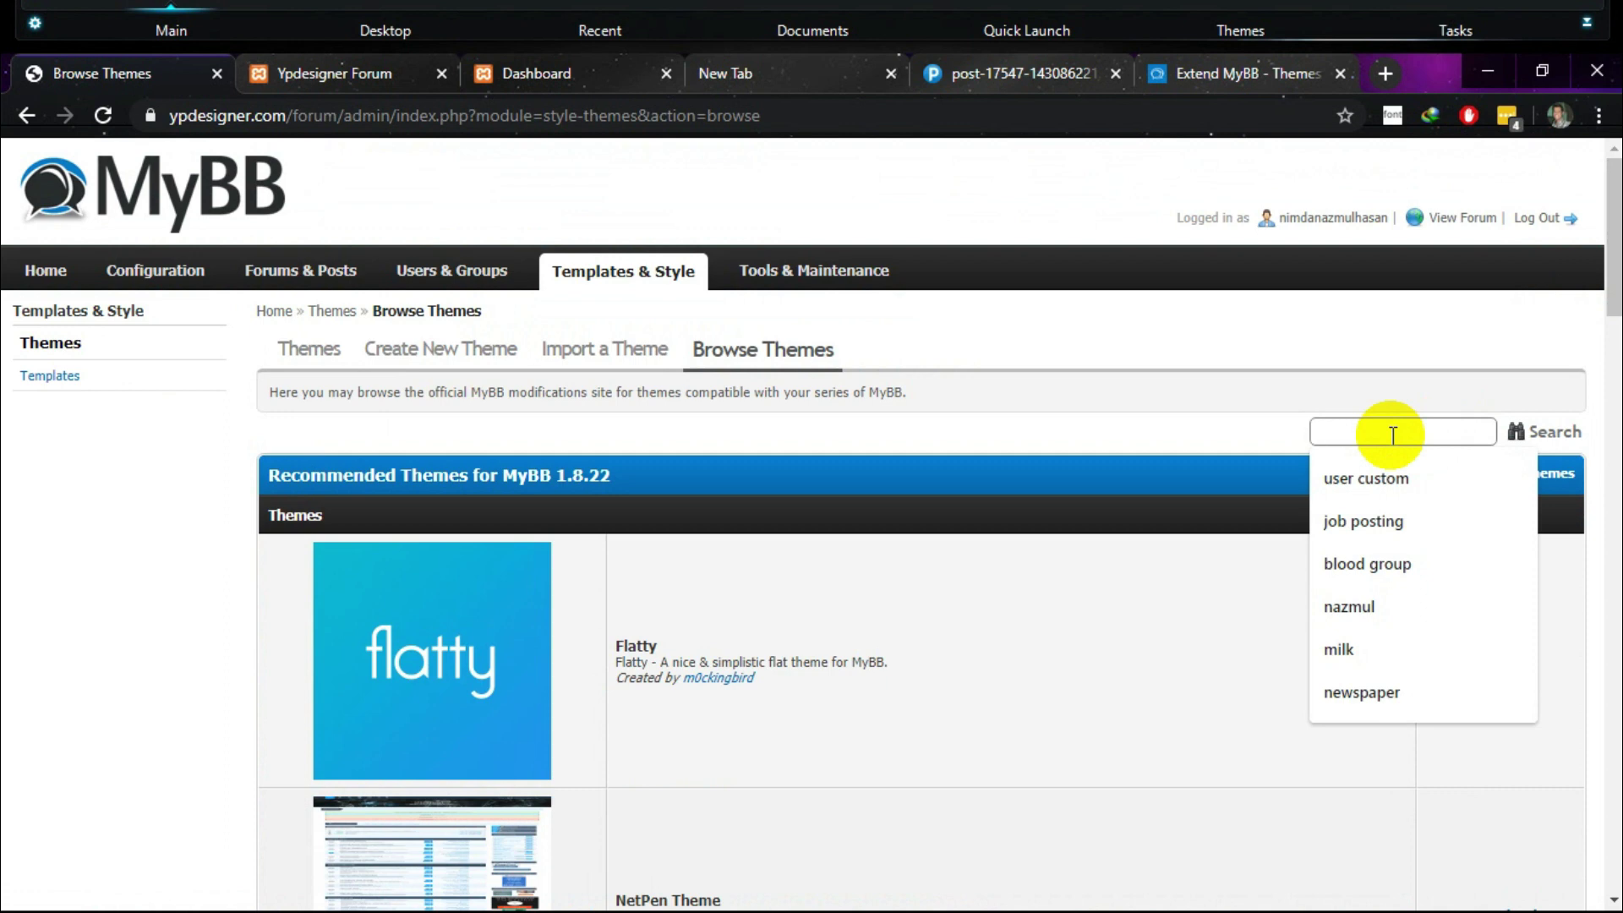
text(vers)
click(1346, 493)
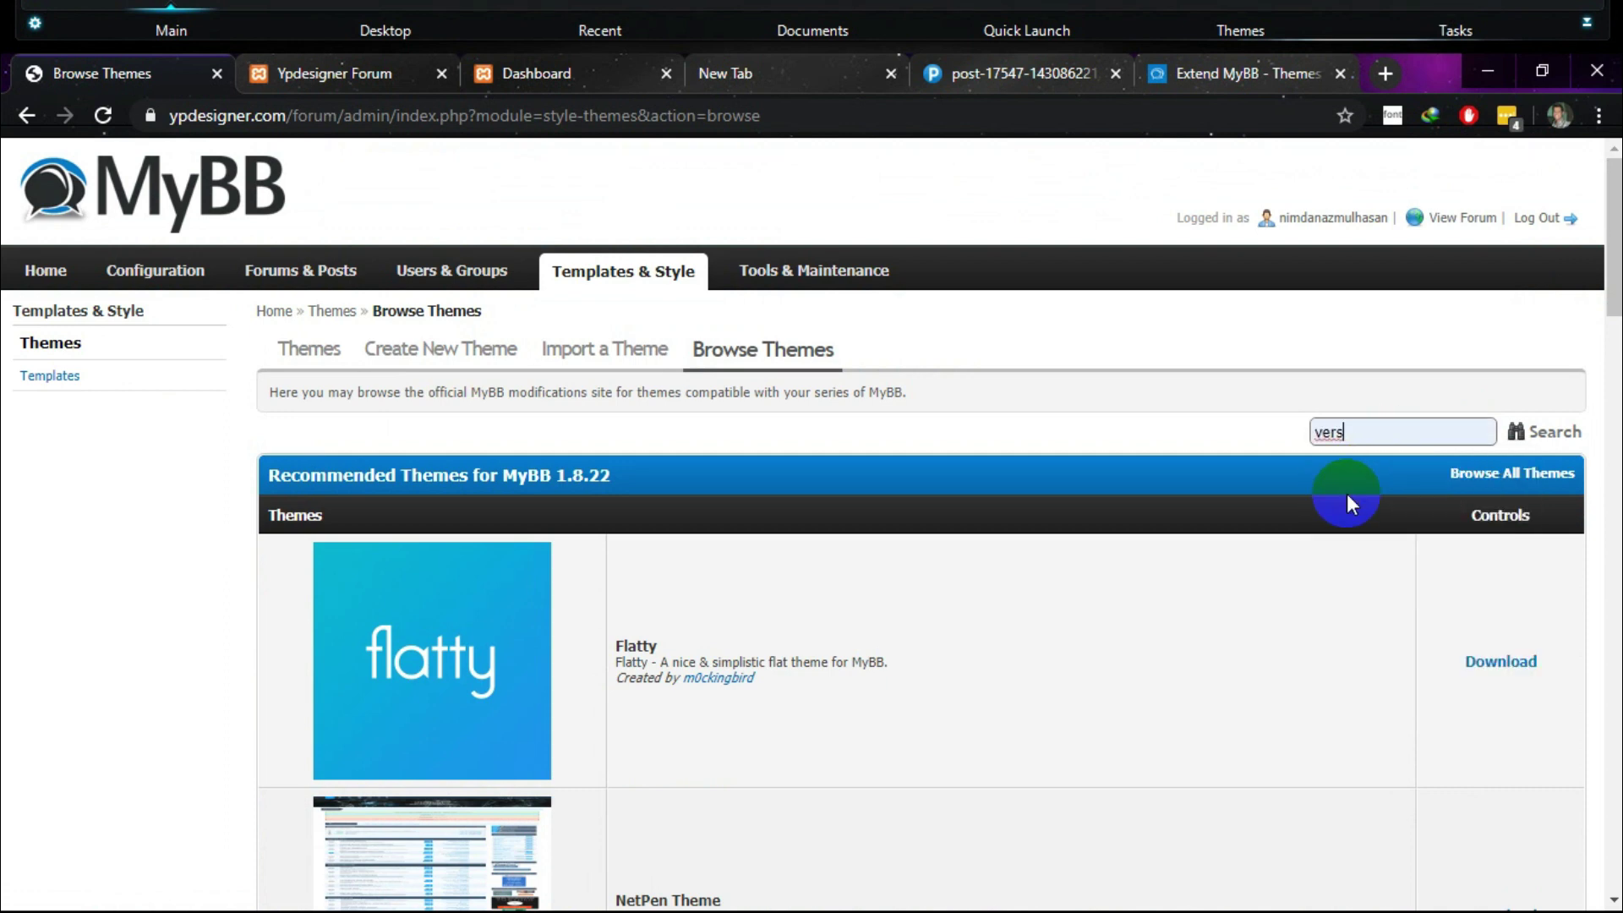
click(1546, 434)
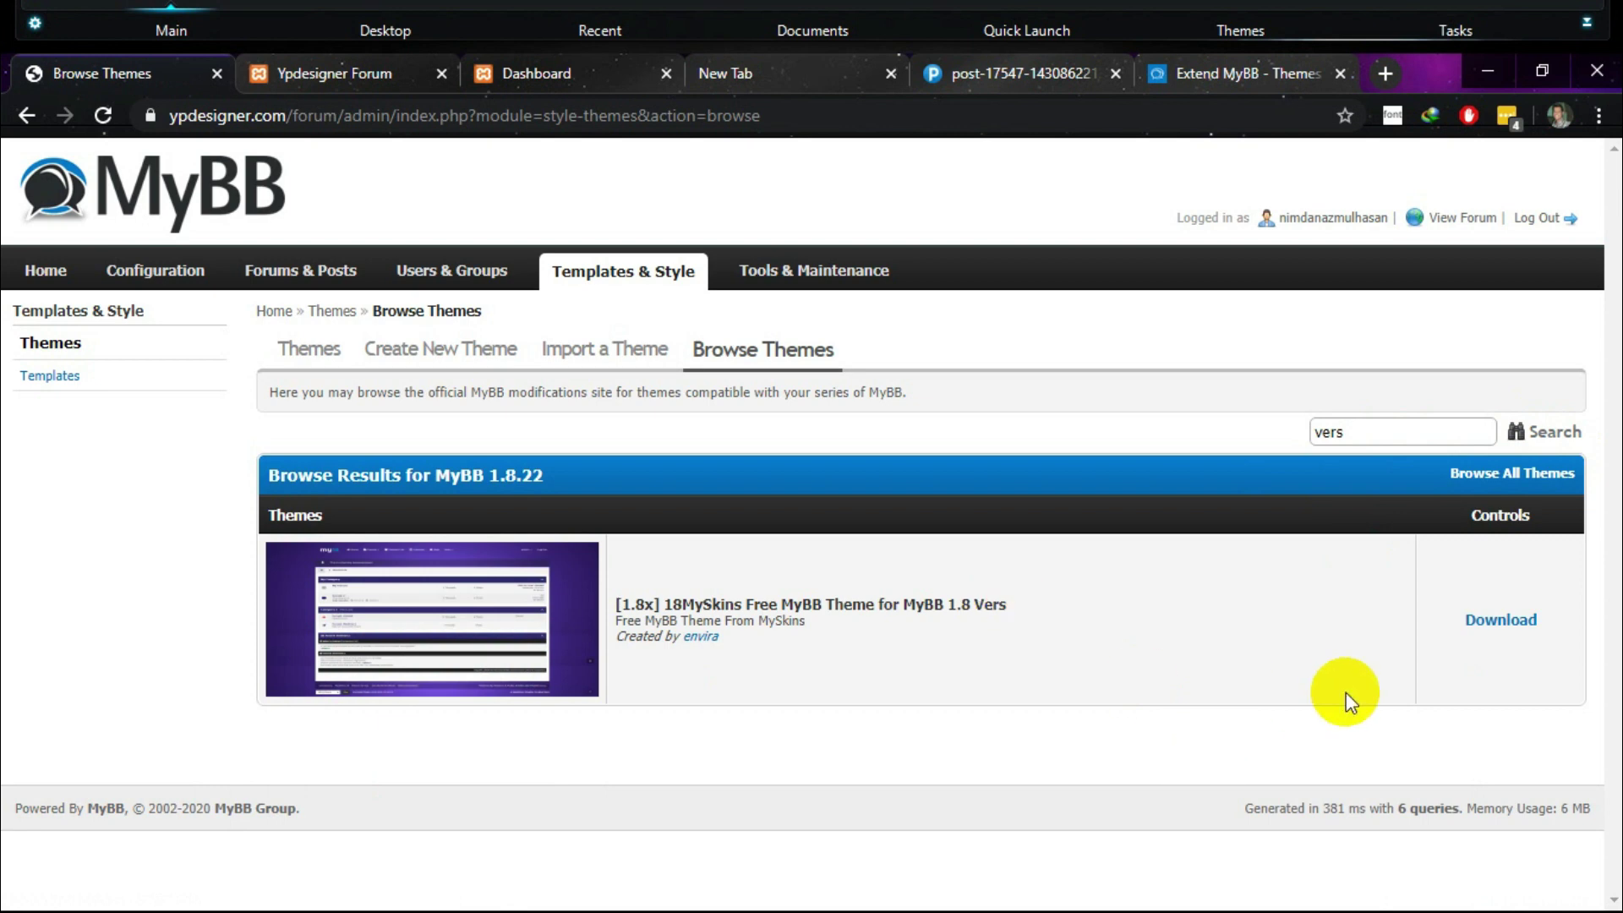
click(1505, 622)
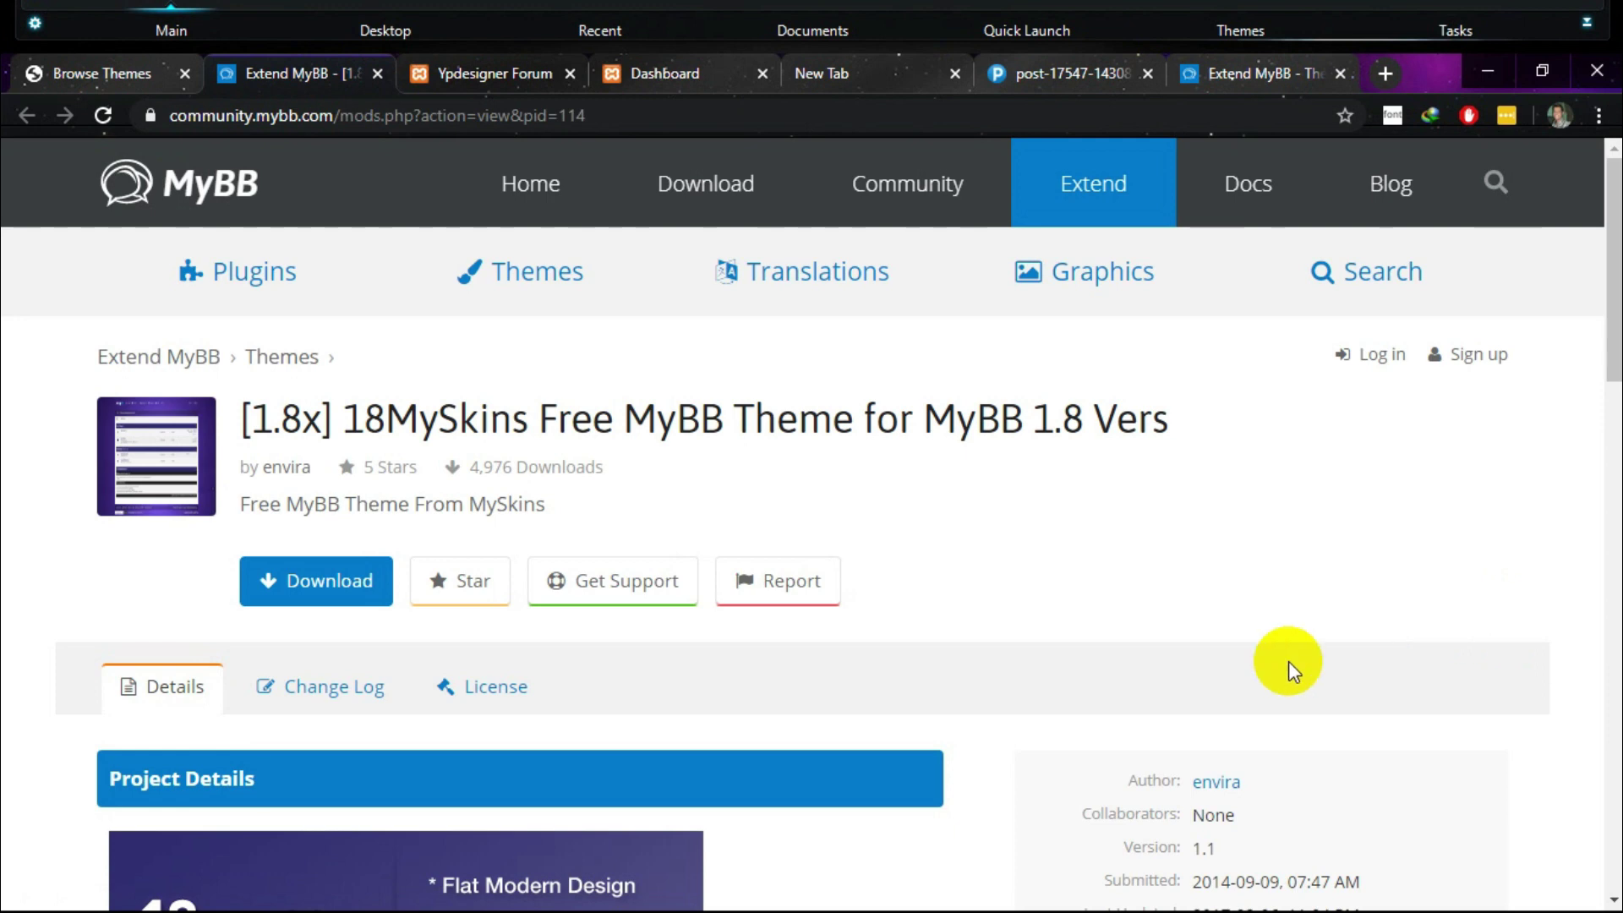
Read the 18MySkins project details and open the external download link from the description in a separate tab.
drag(1613, 267, 1614, 418)
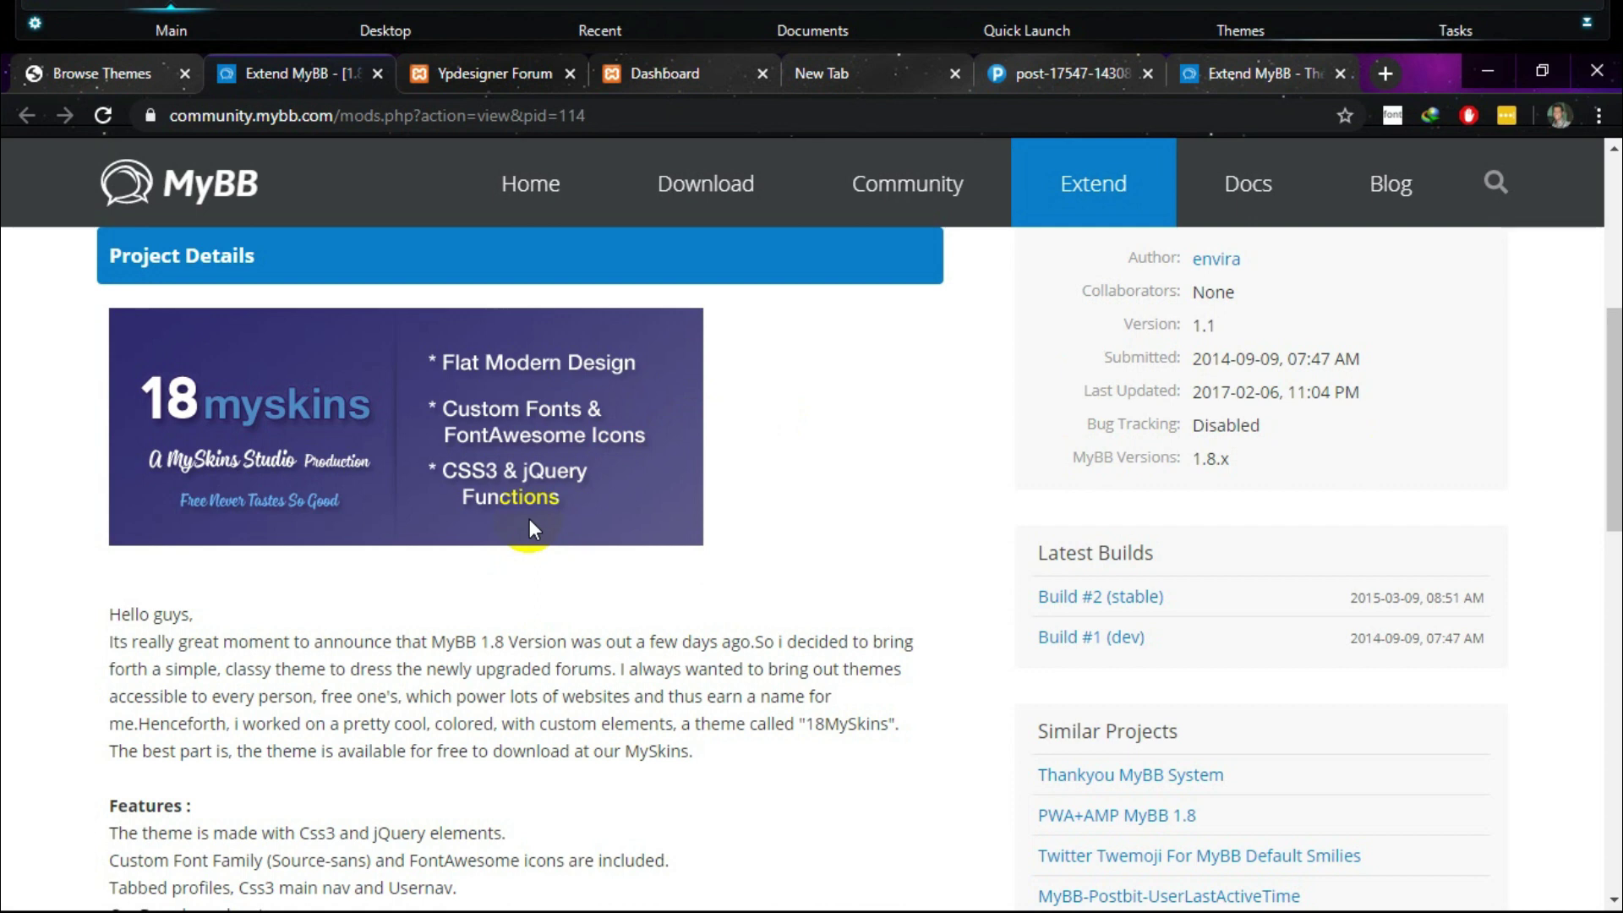
scroll(1232, 536, down, 8)
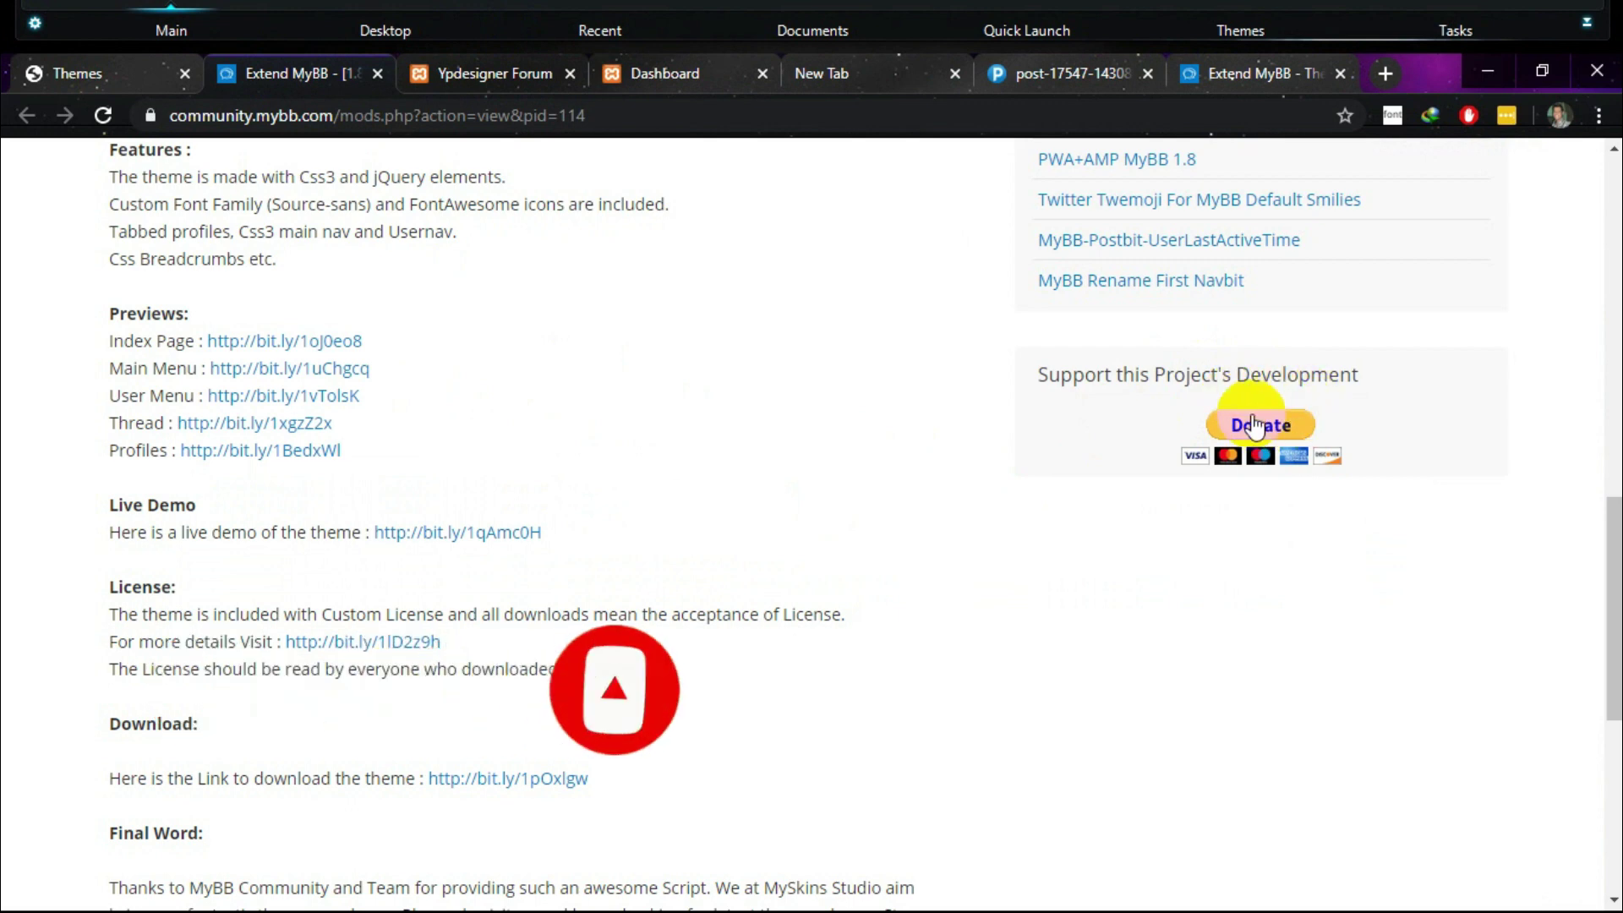
scroll(627, 773, down, 1)
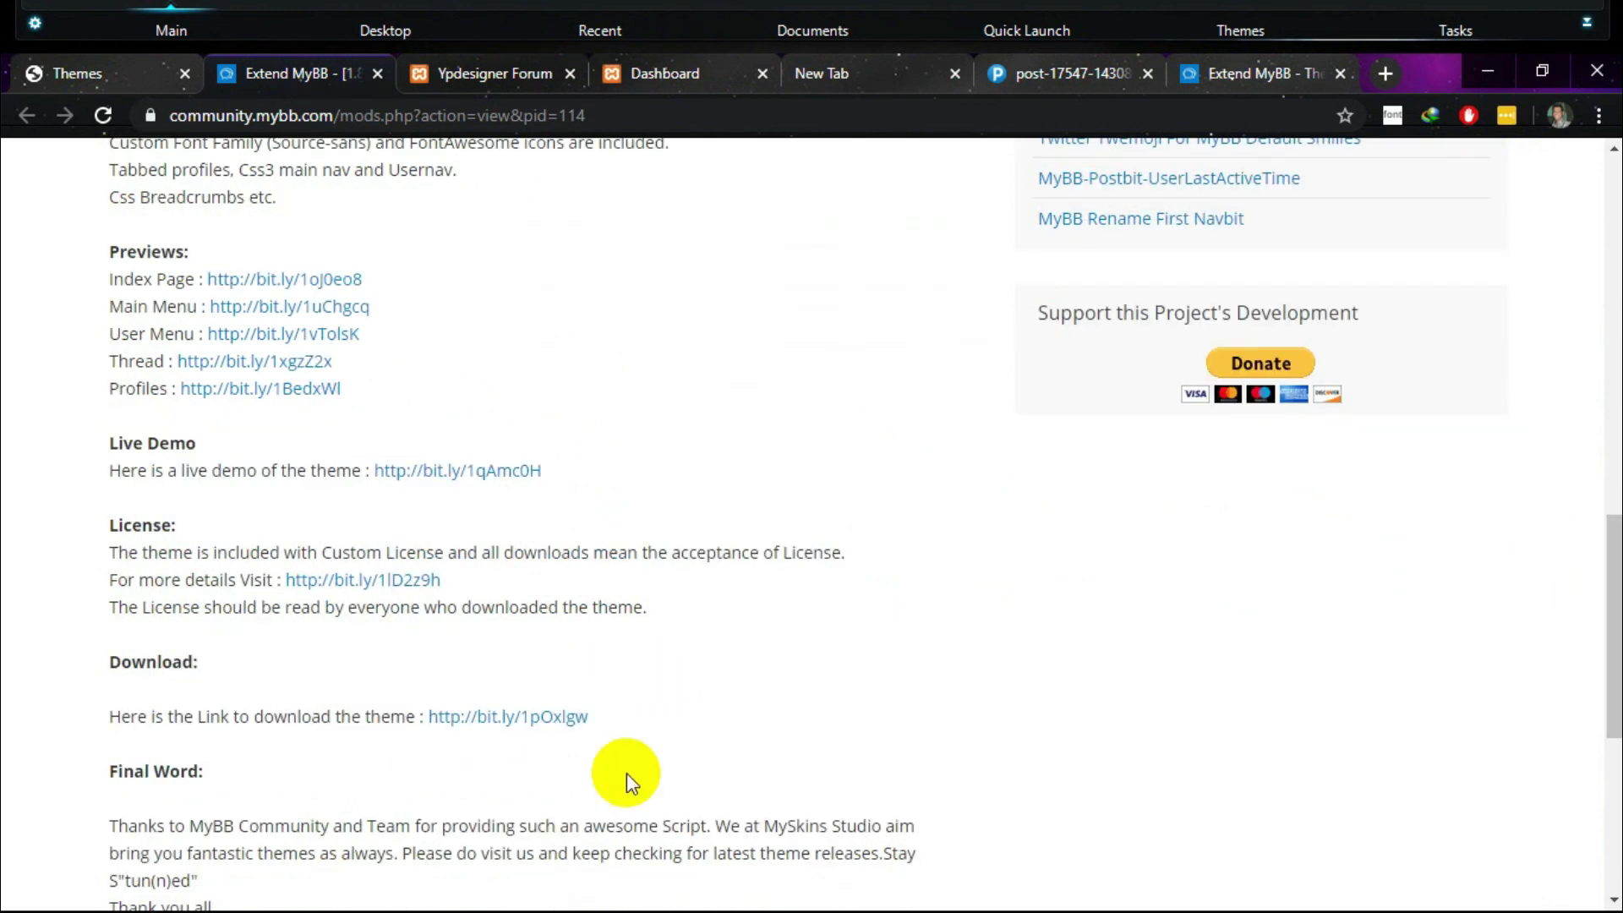
middle_click(525, 717)
drag(1615, 603, 1620, 287)
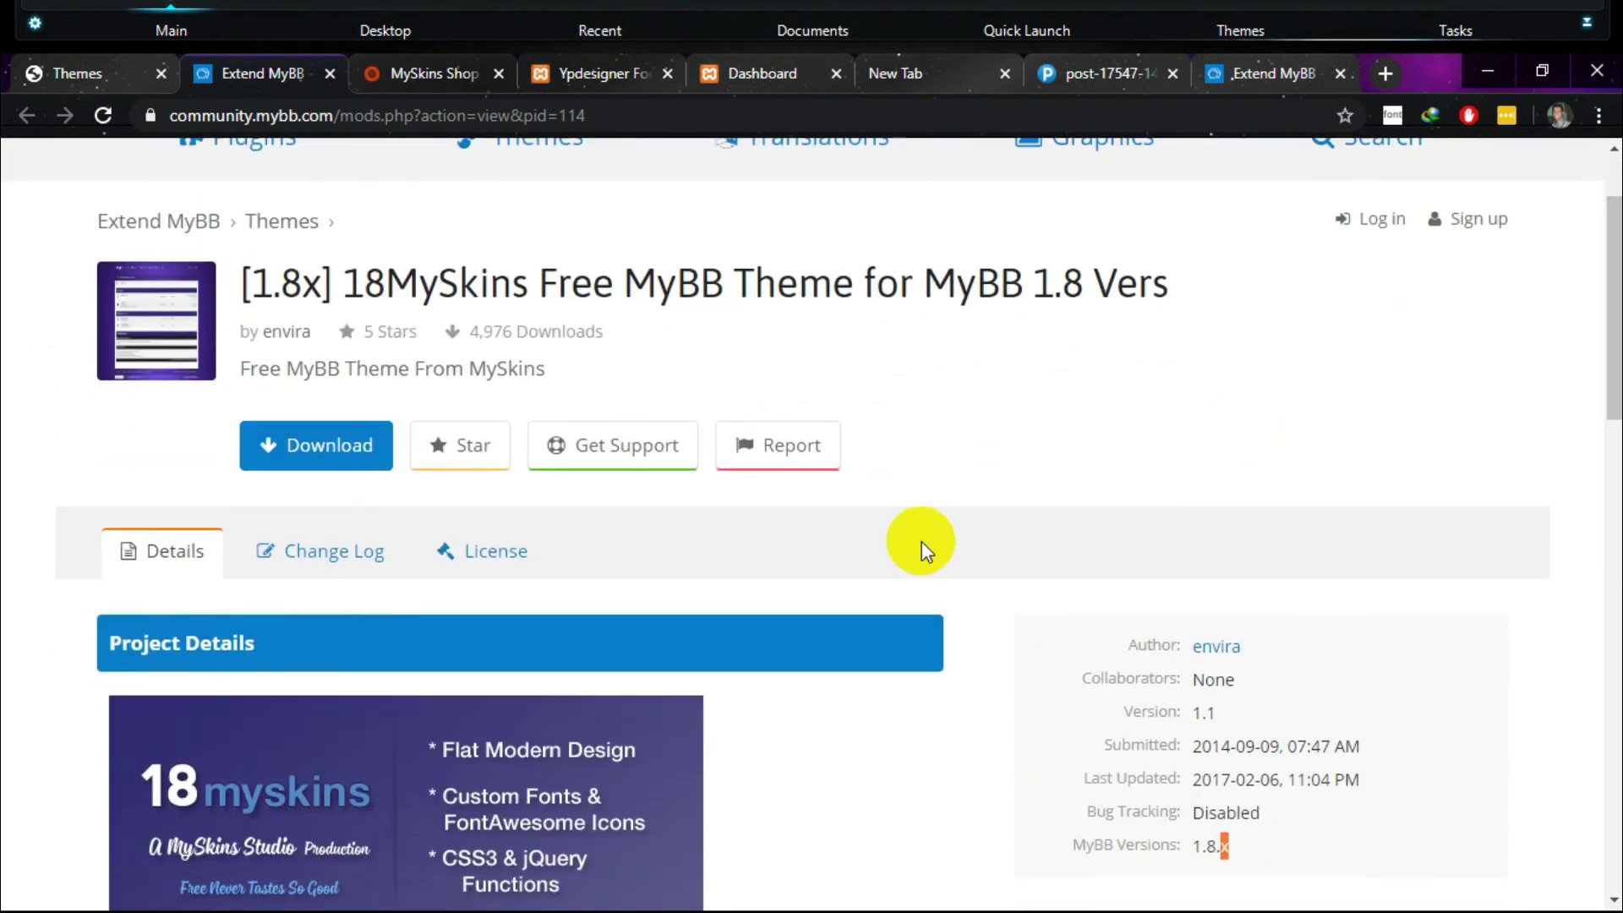
Download Build #2 of the 18MySkins theme and show the saved archive in its Compressed folder.
click(310, 448)
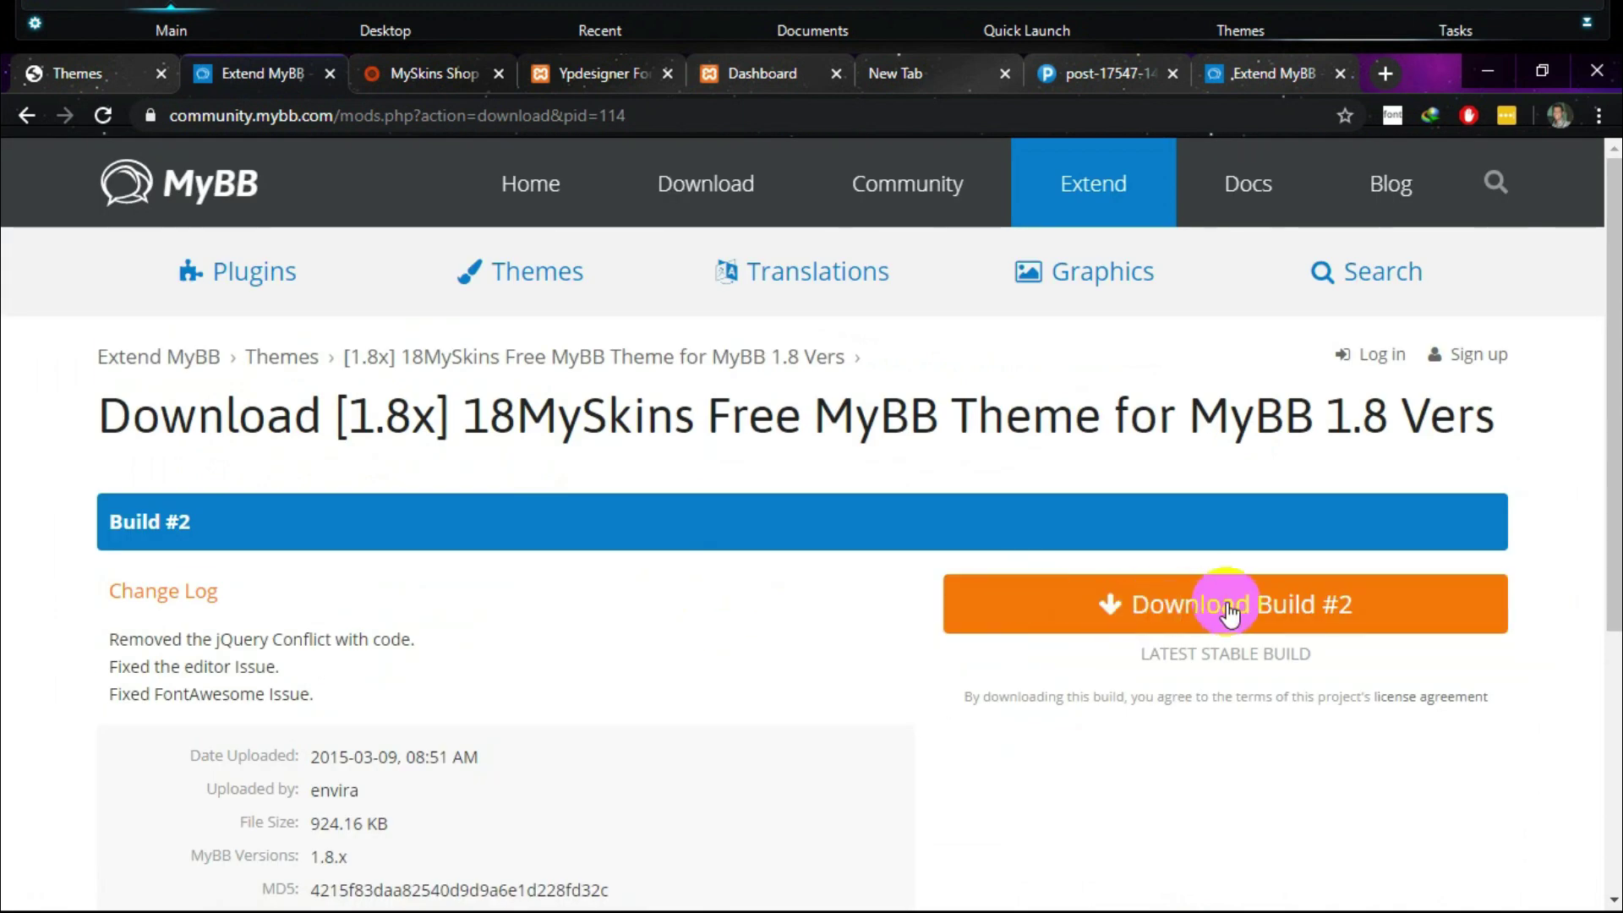
click(1255, 611)
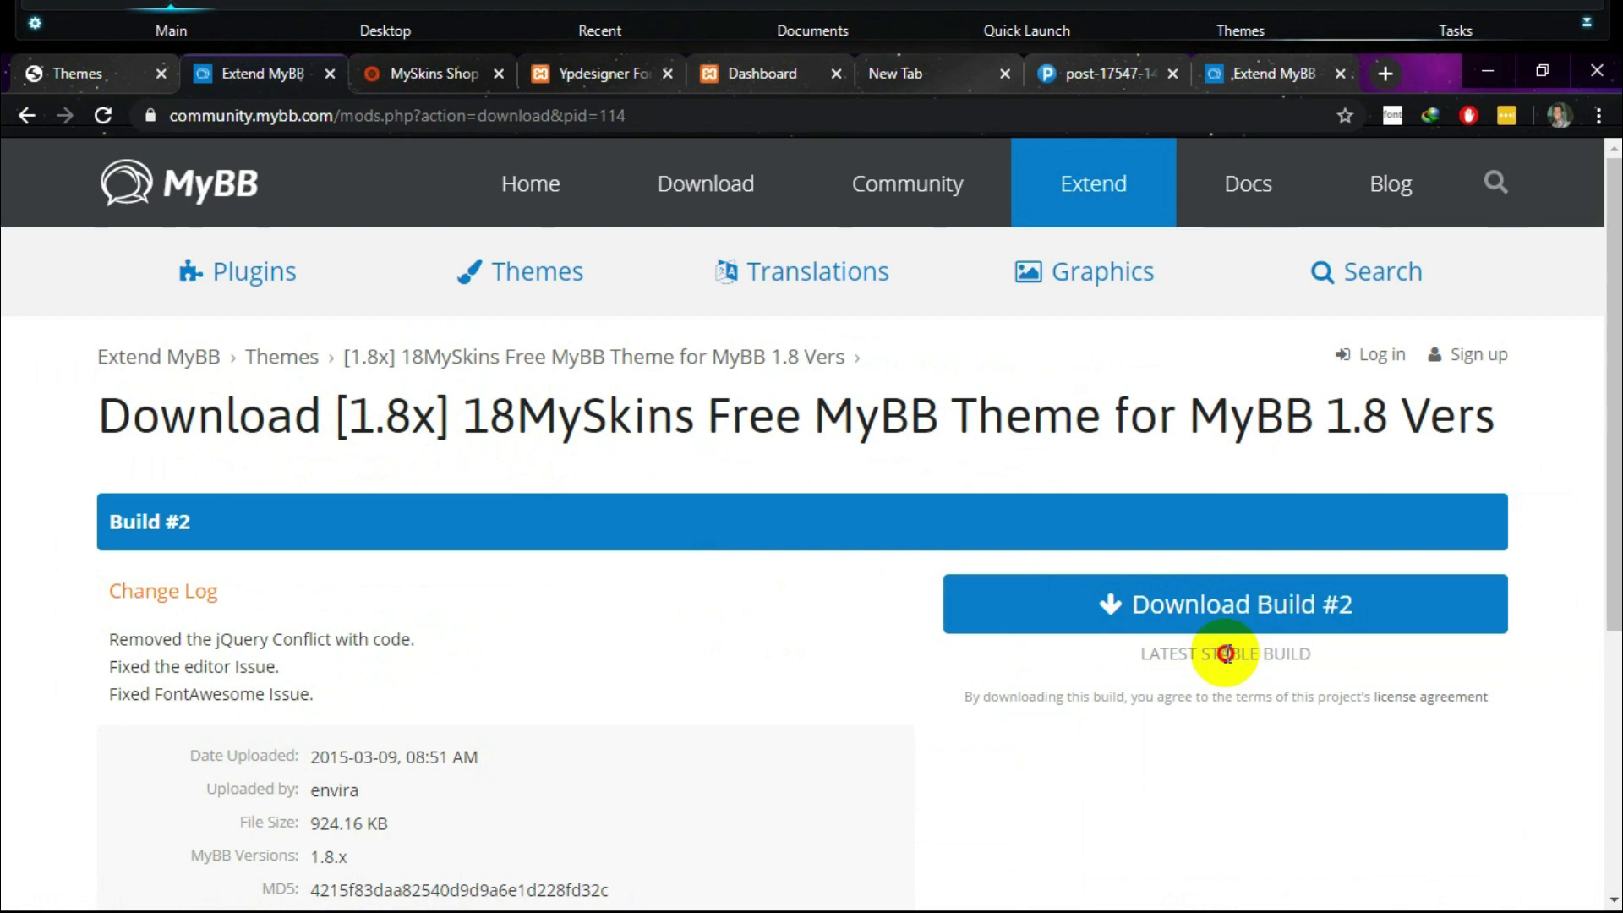
drag(1265, 656, 1162, 667)
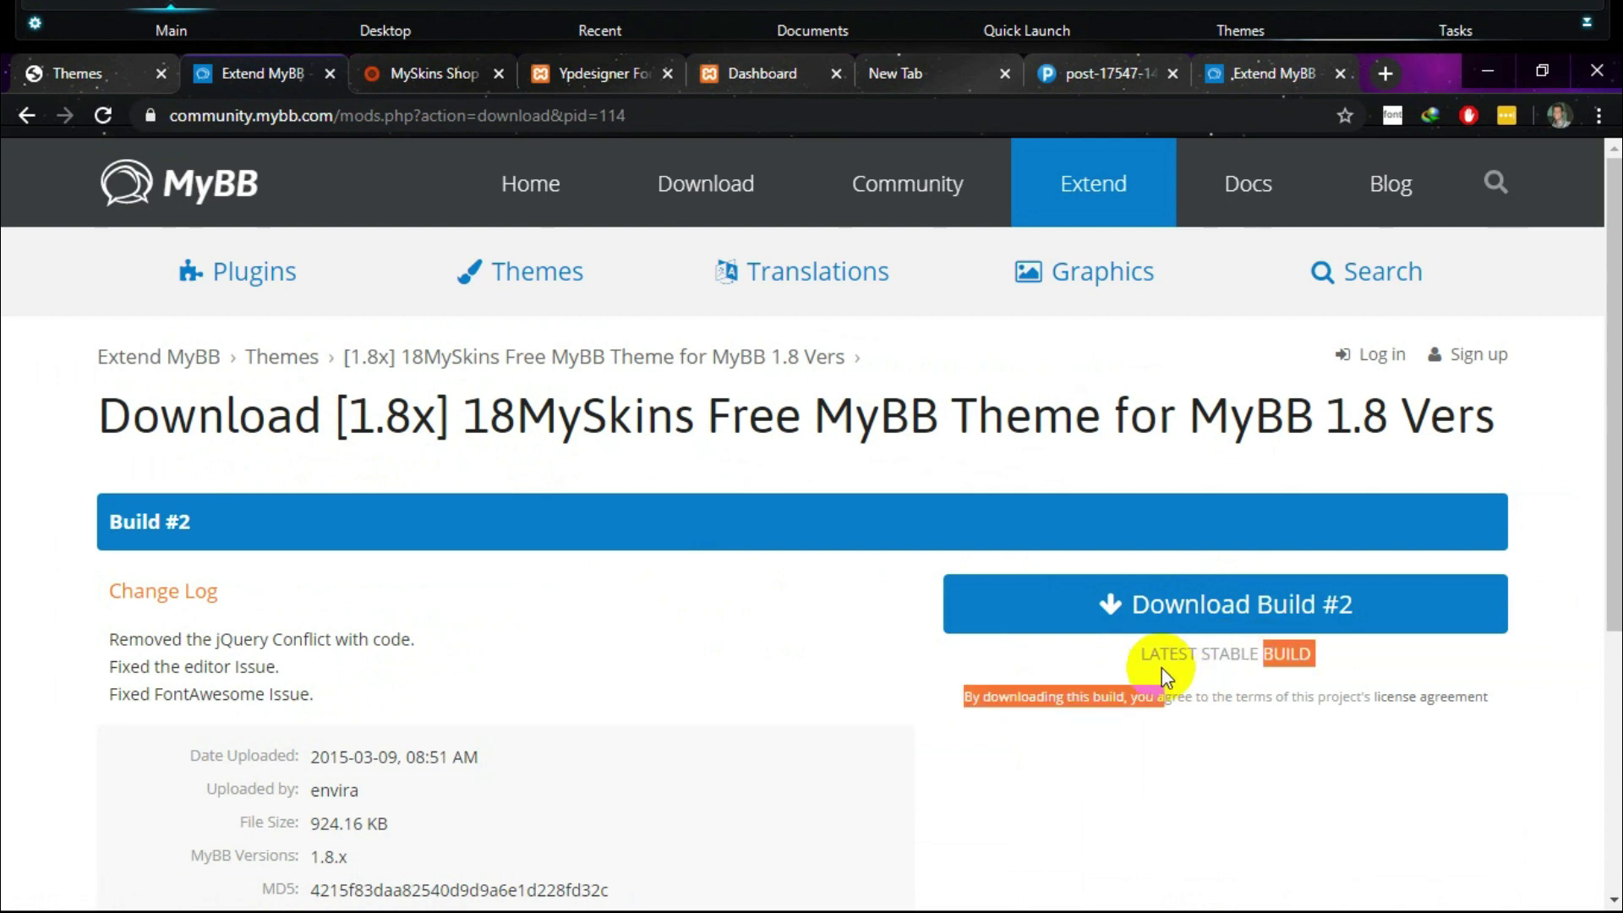
click(1241, 646)
click(1232, 607)
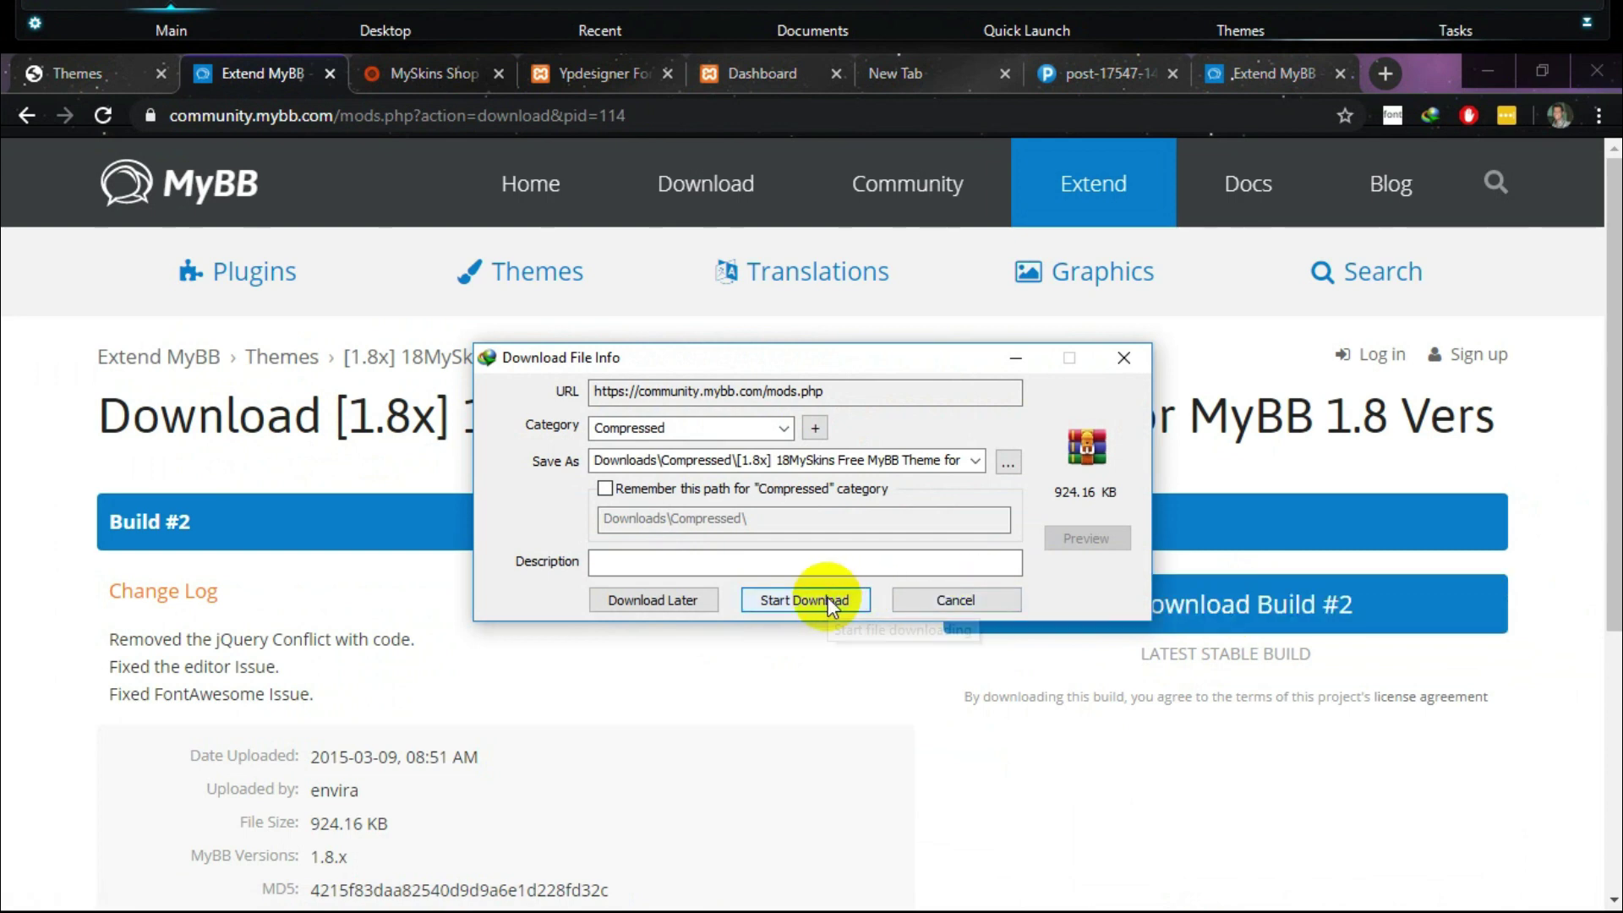
click(829, 597)
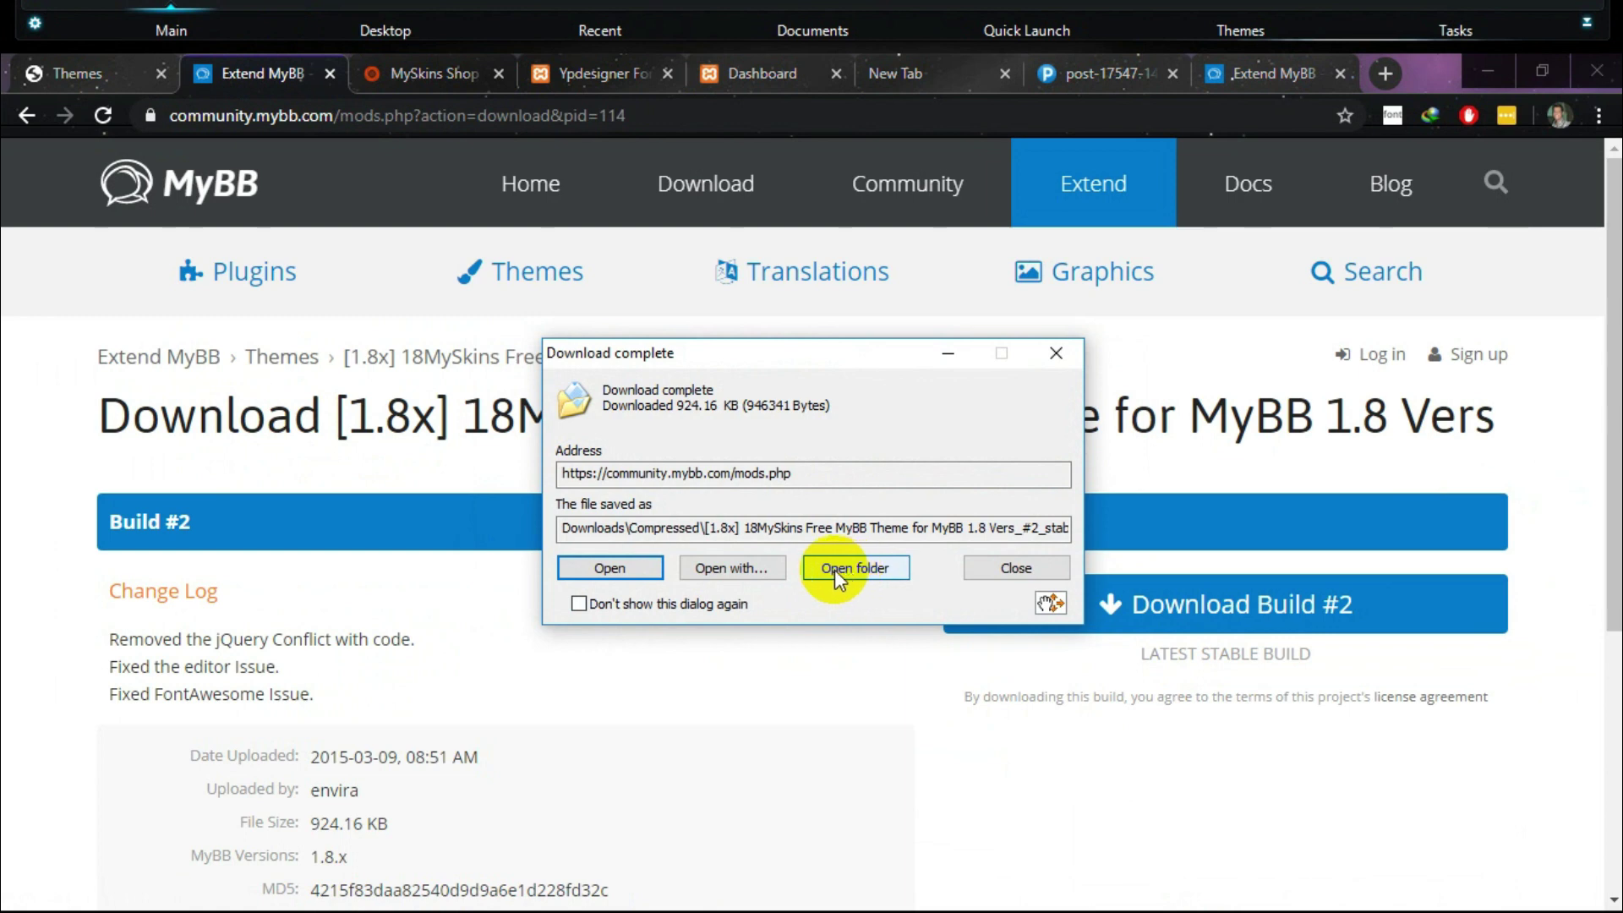
click(834, 570)
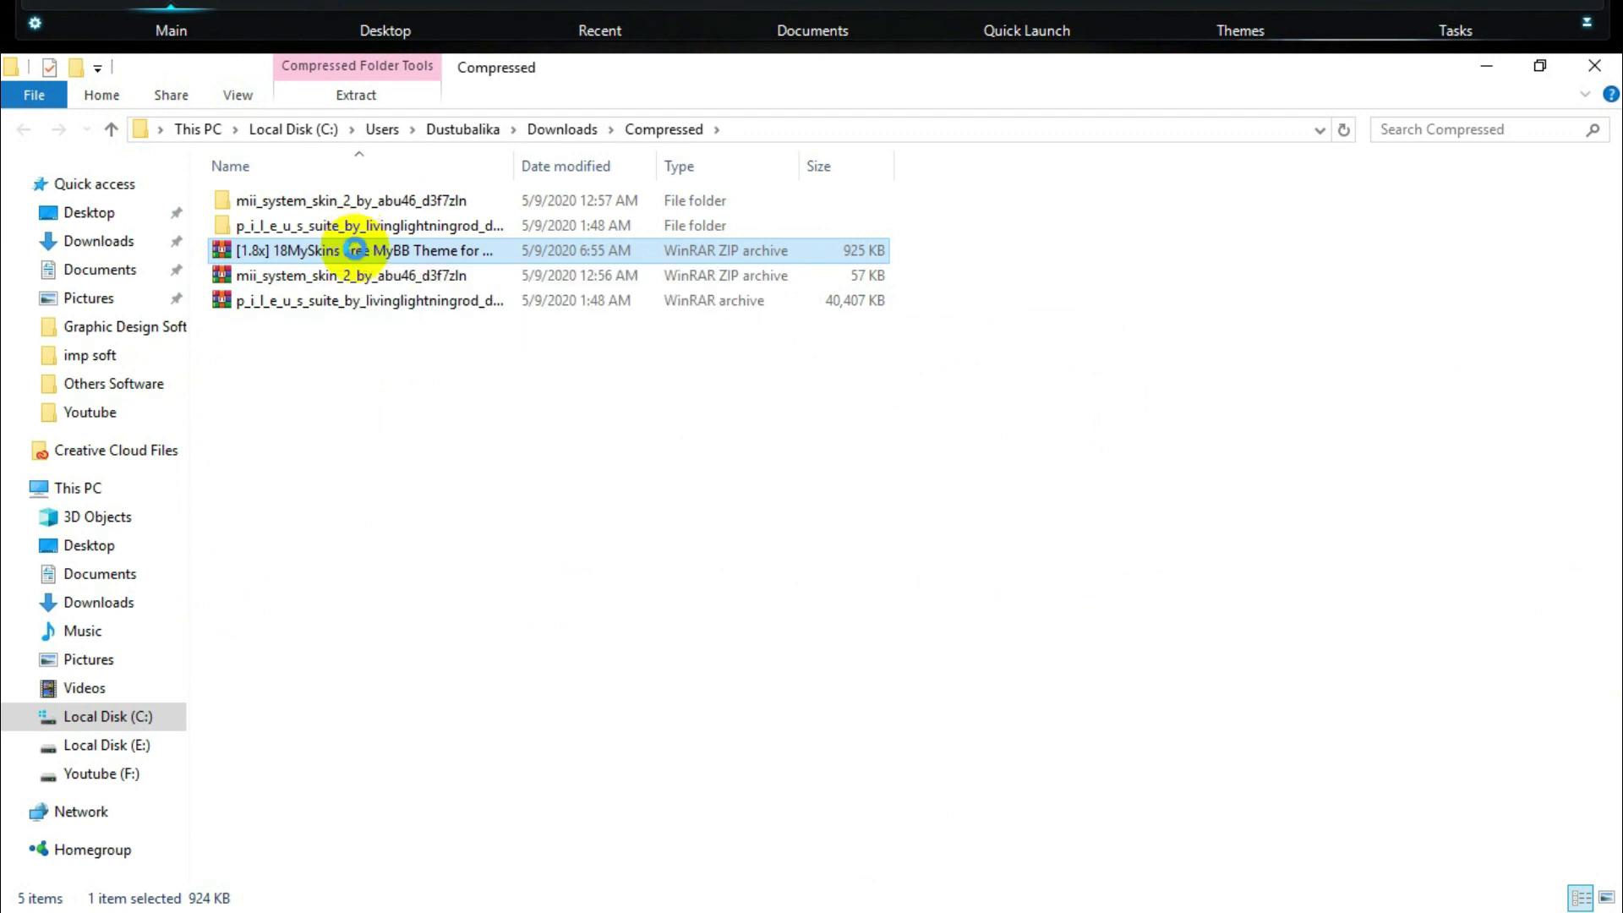
Extract the 18MySkins theme archive into its own folder and look inside the XML and upload folders.
right_click(358, 251)
click(497, 372)
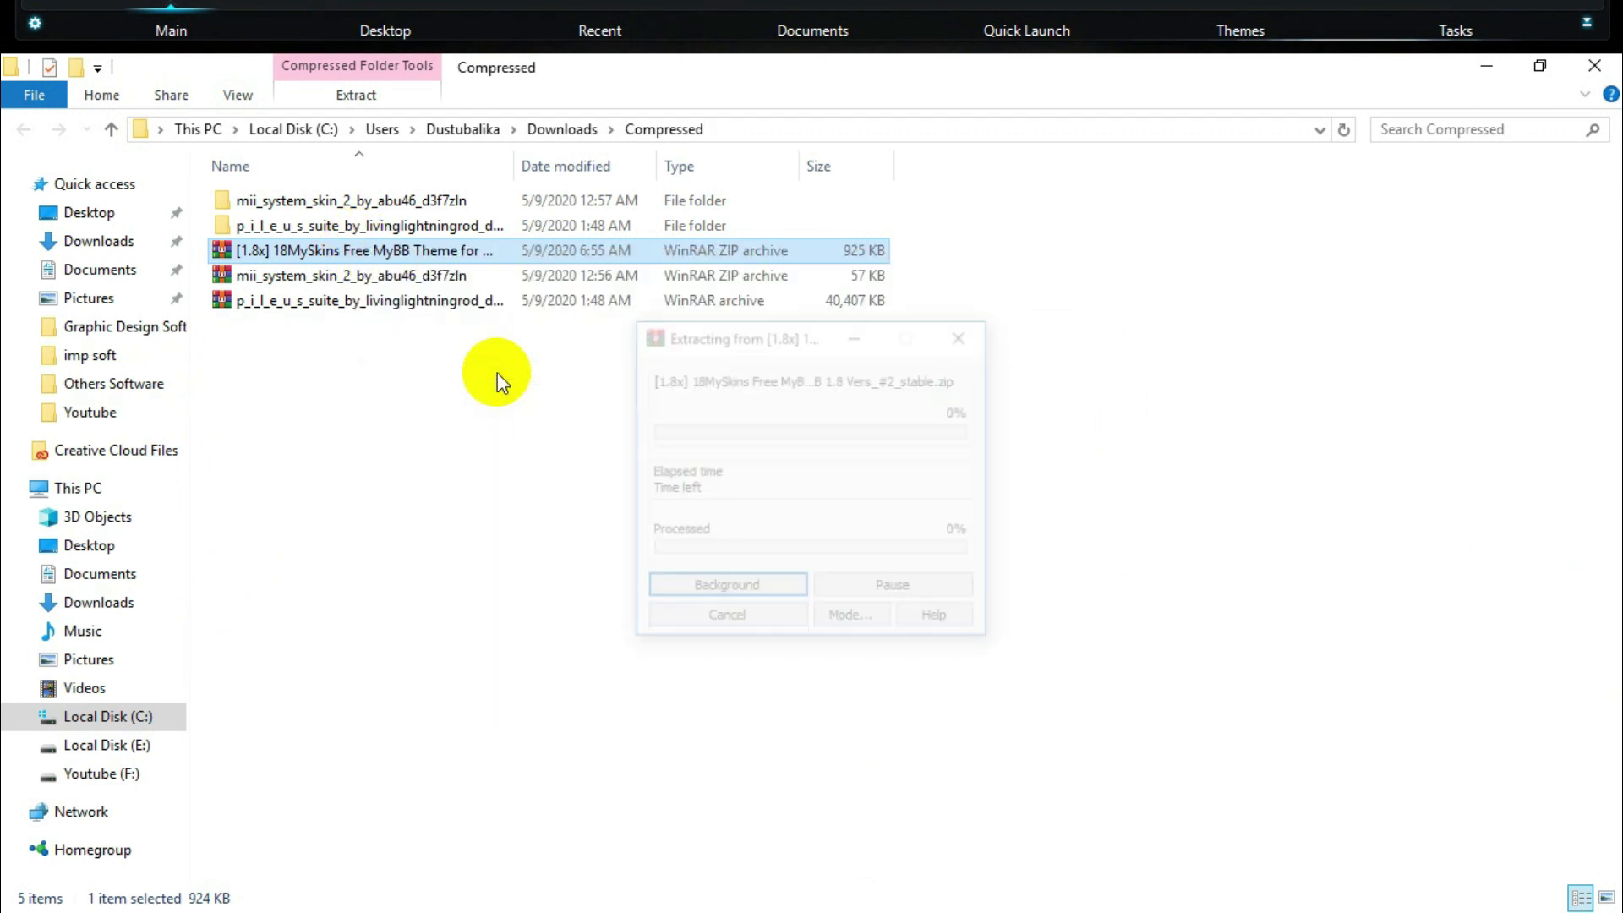
double_click(317, 203)
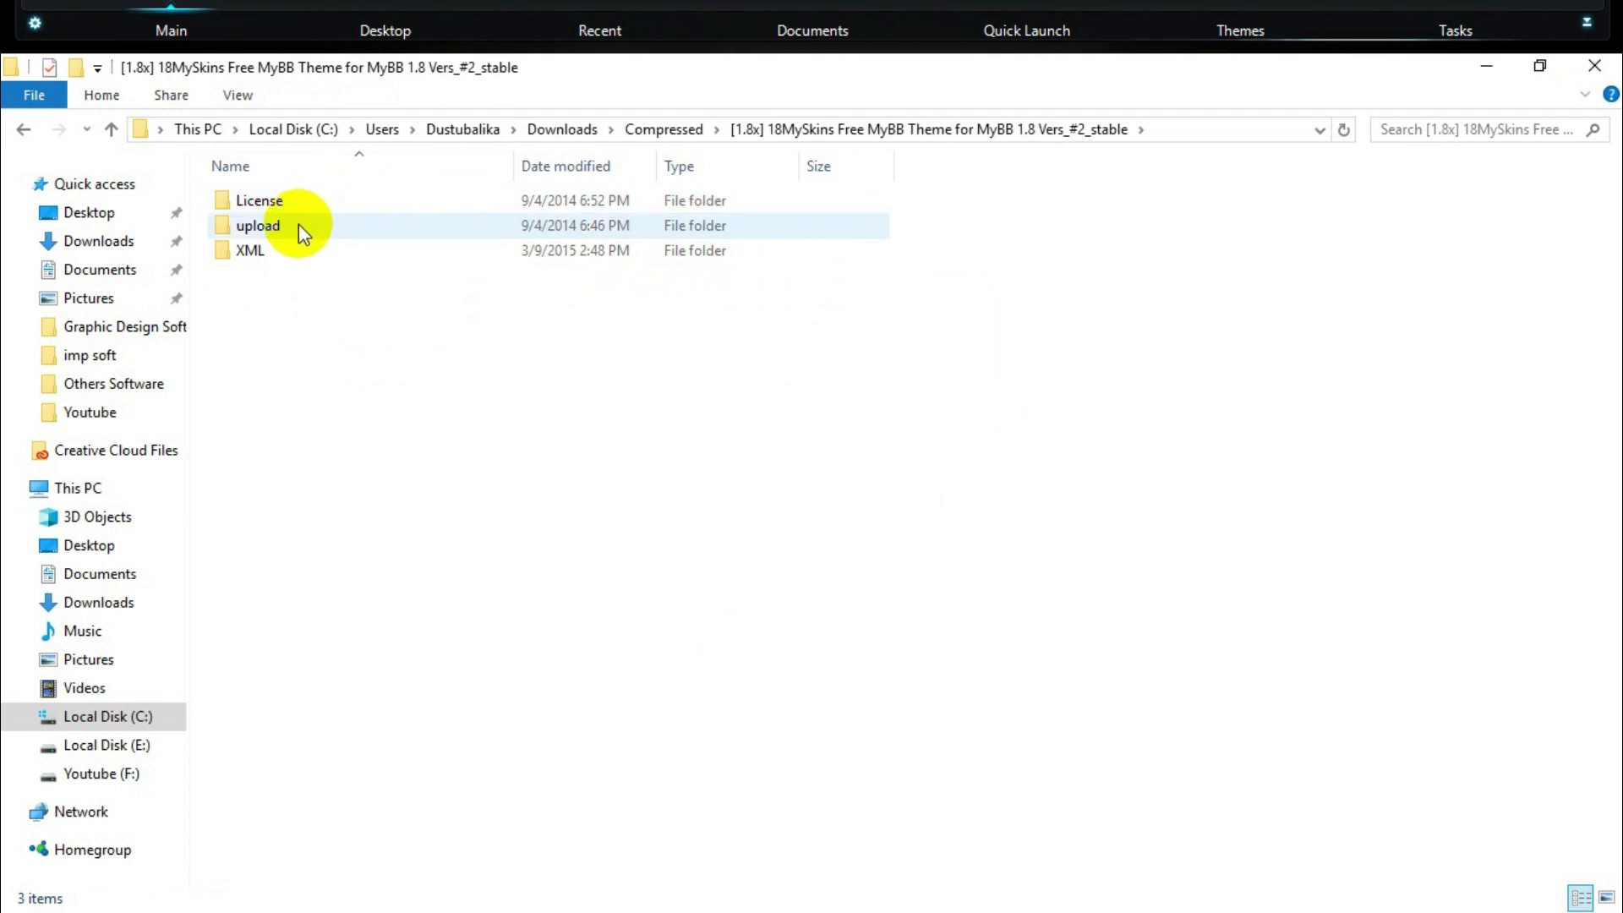
double_click(254, 251)
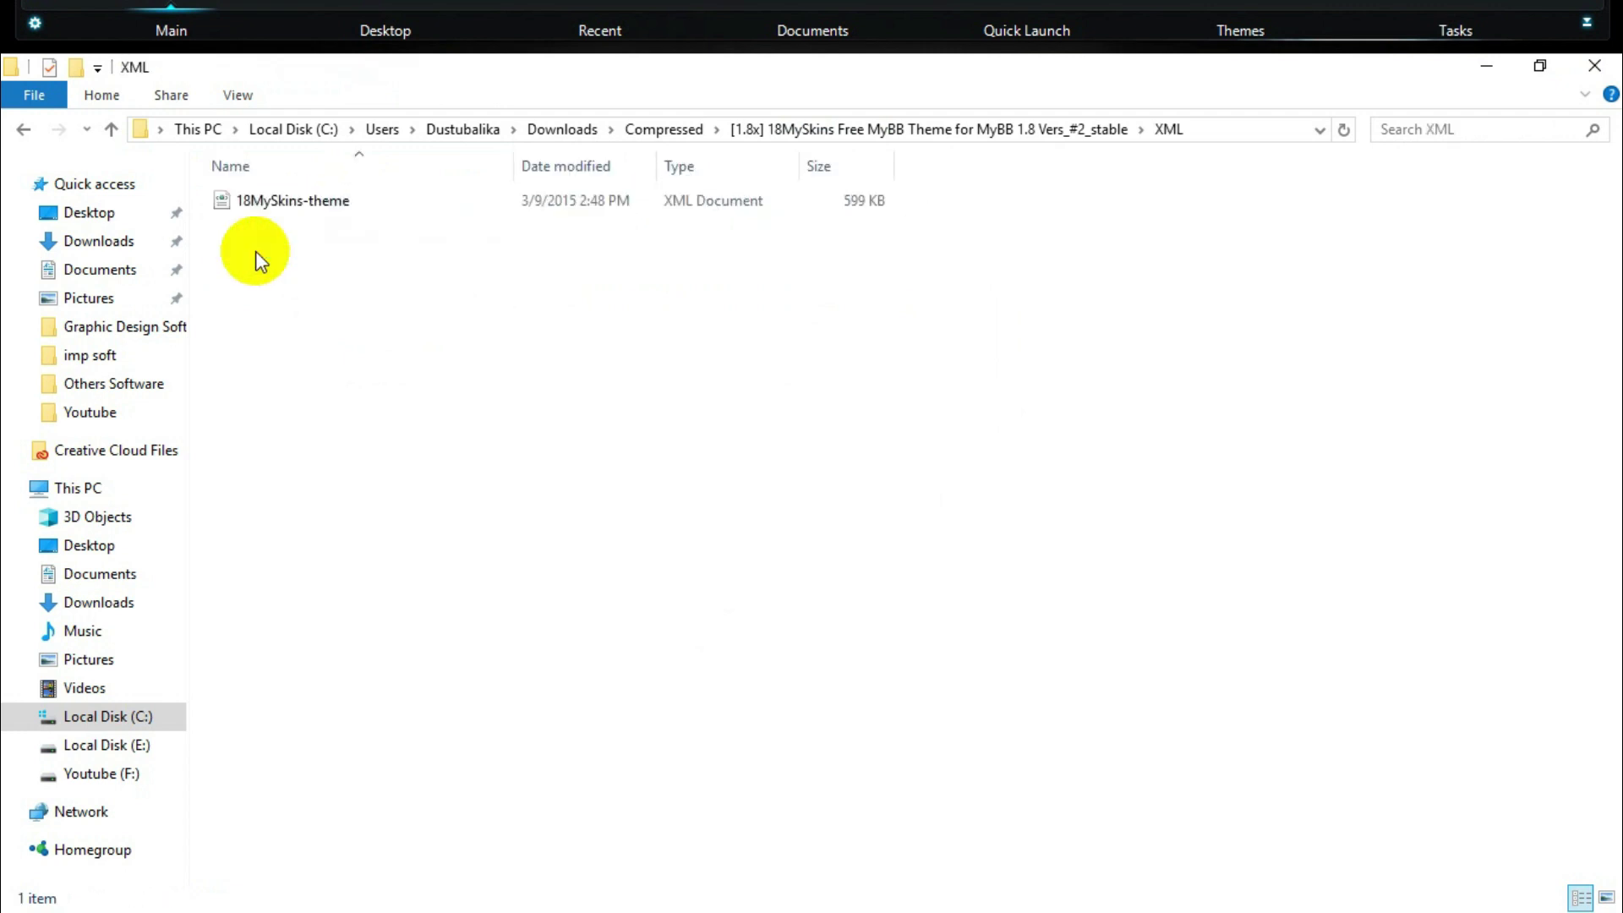
click(111, 129)
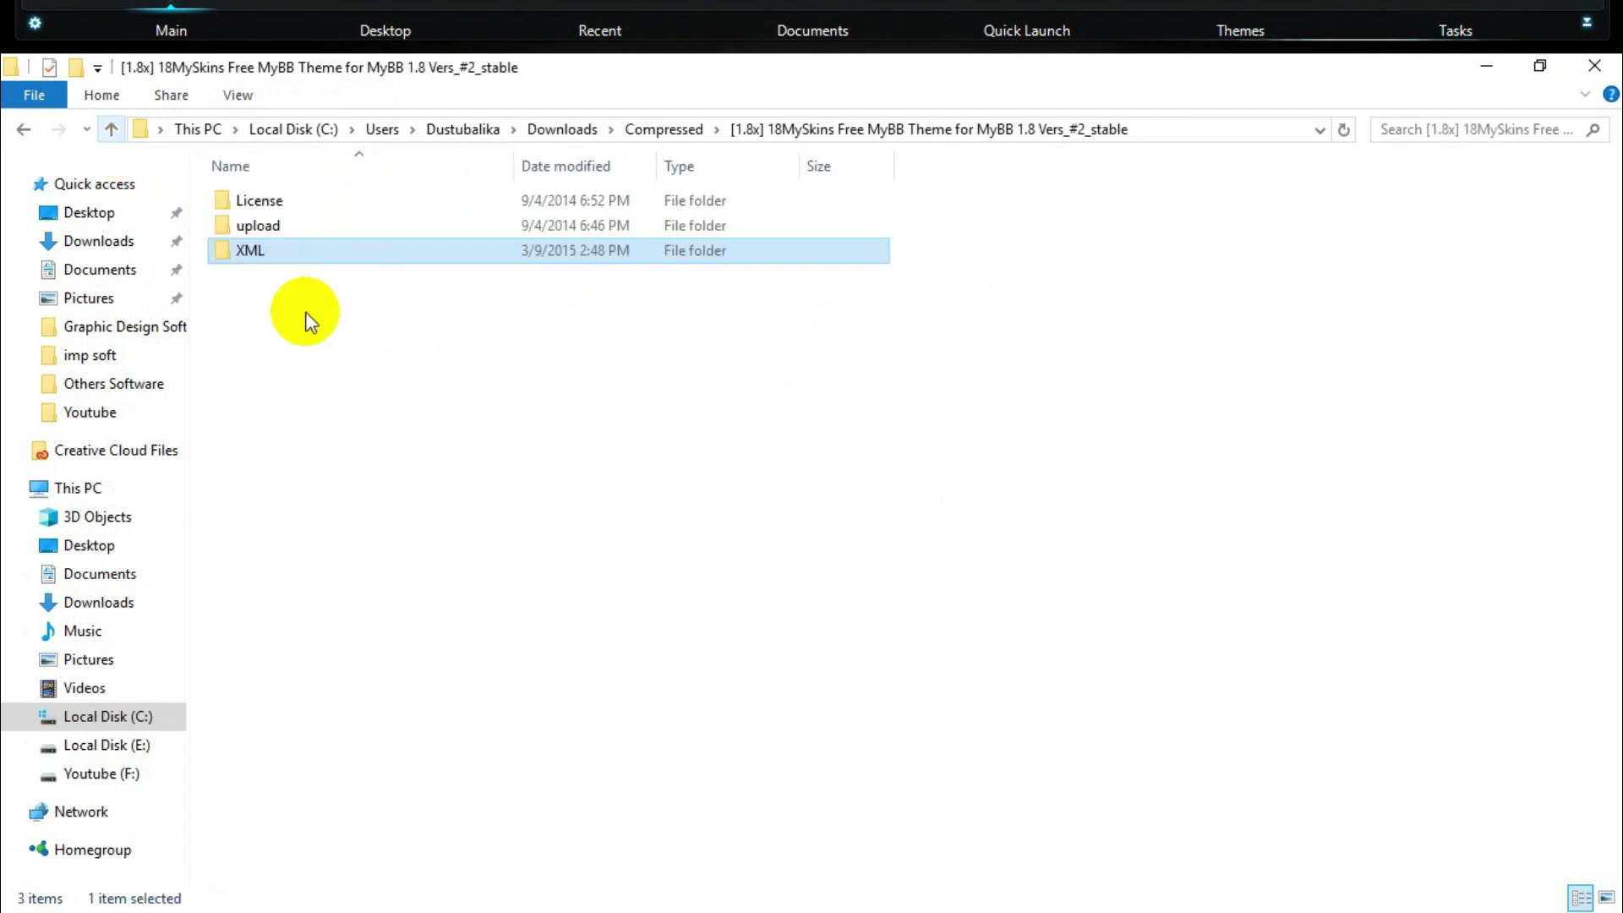
double_click(262, 224)
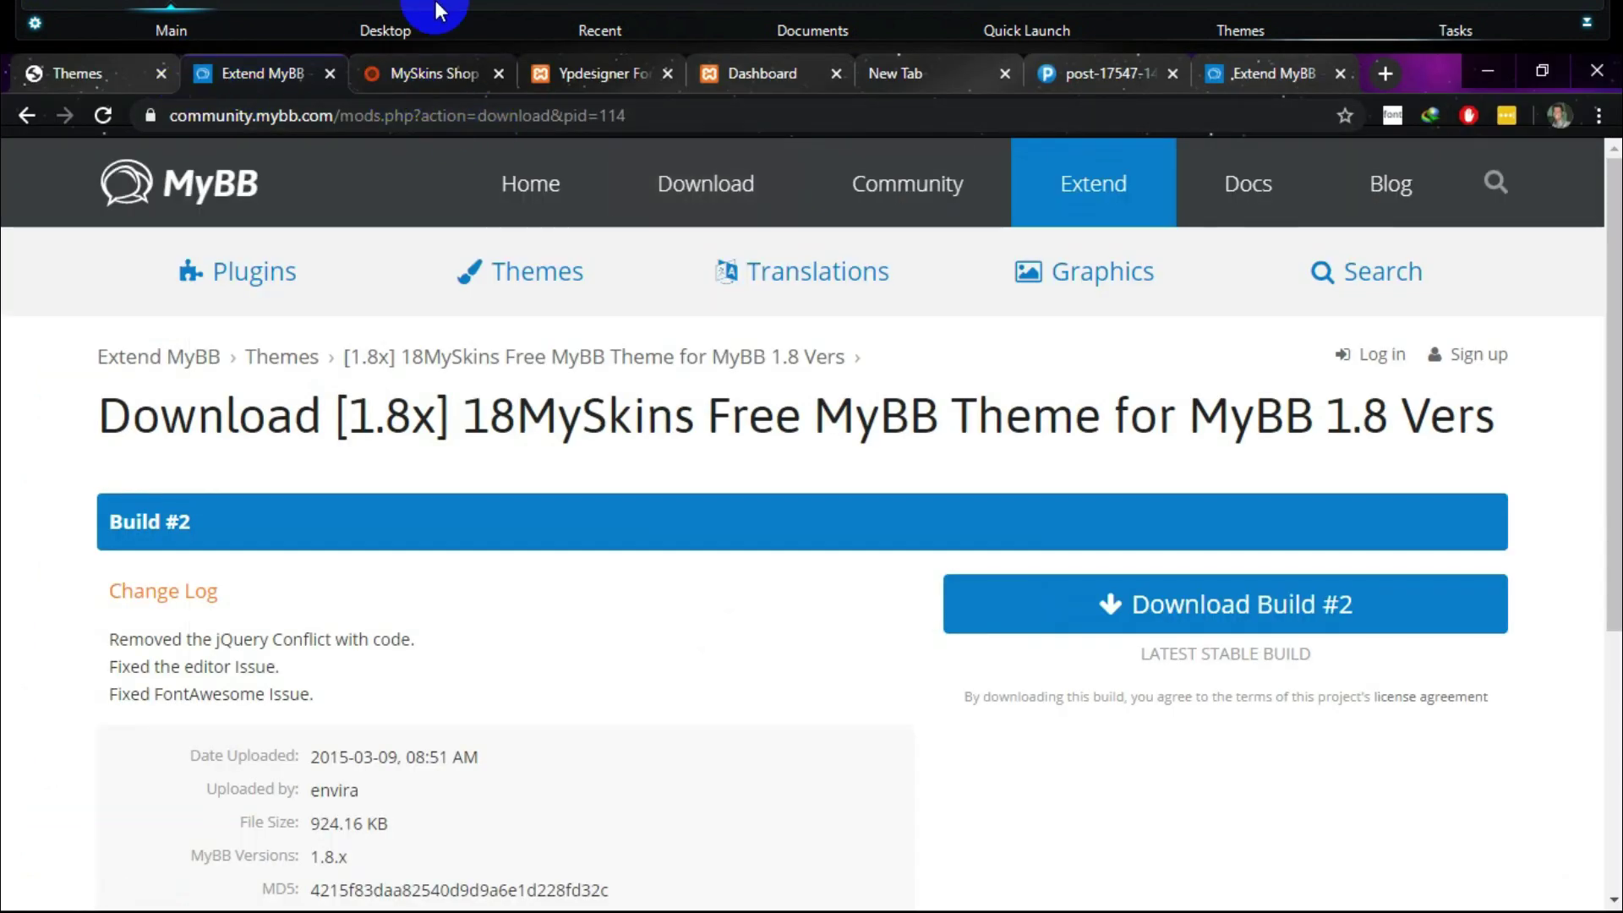
Open the ypdesigner.com cPanel File Manager in a new tab and go to public_html/forum, checking its images folder.
click(1386, 77)
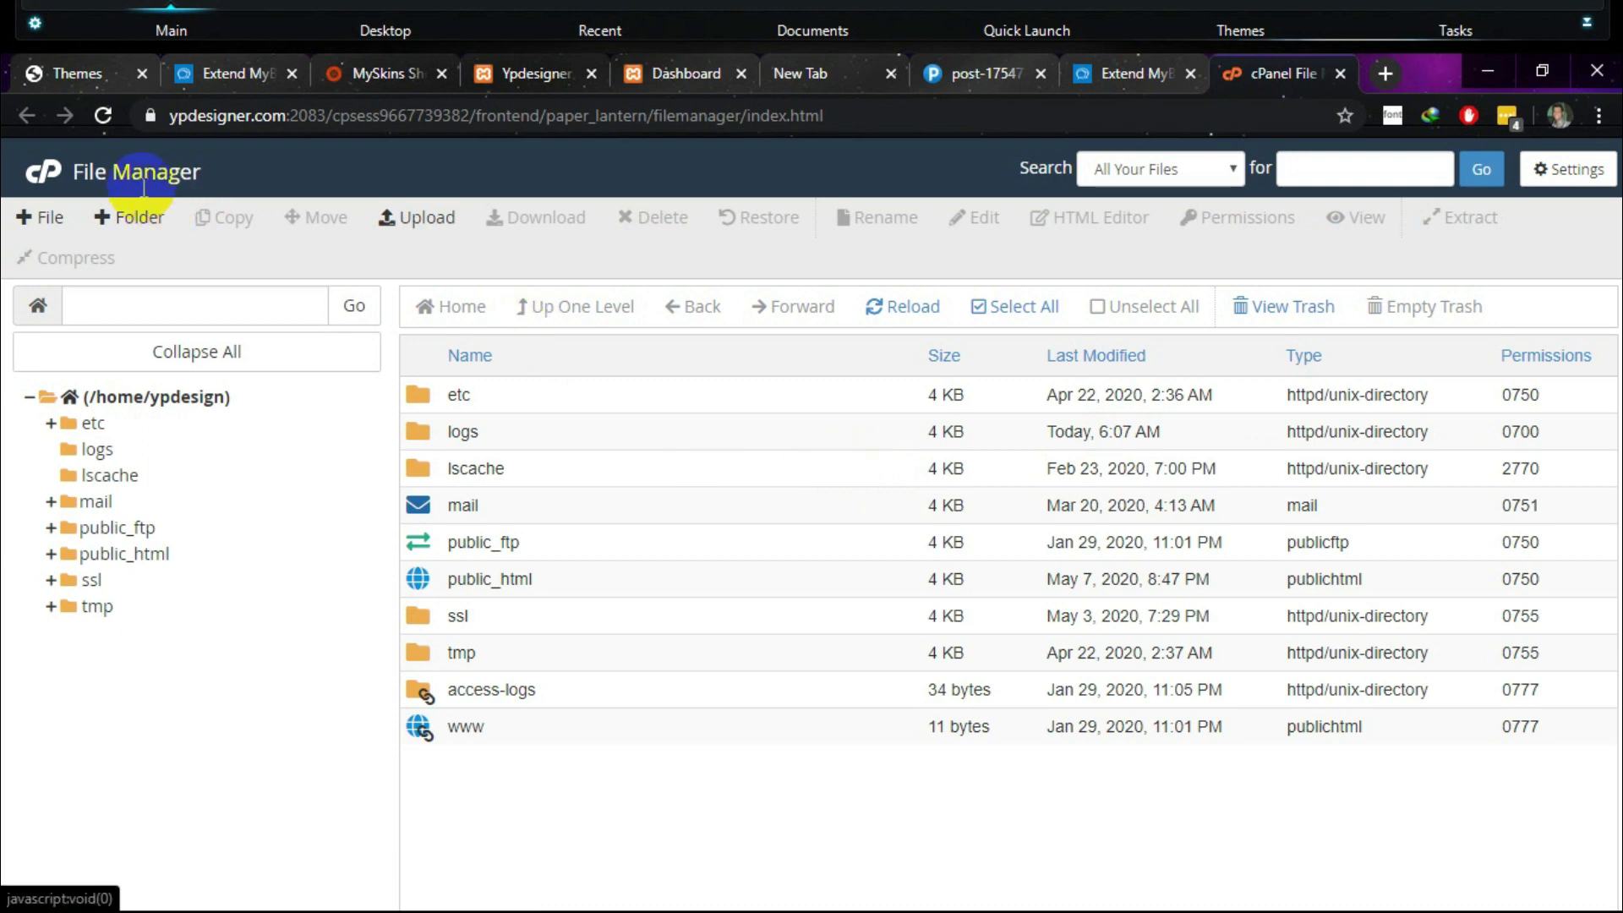
double_click(436, 585)
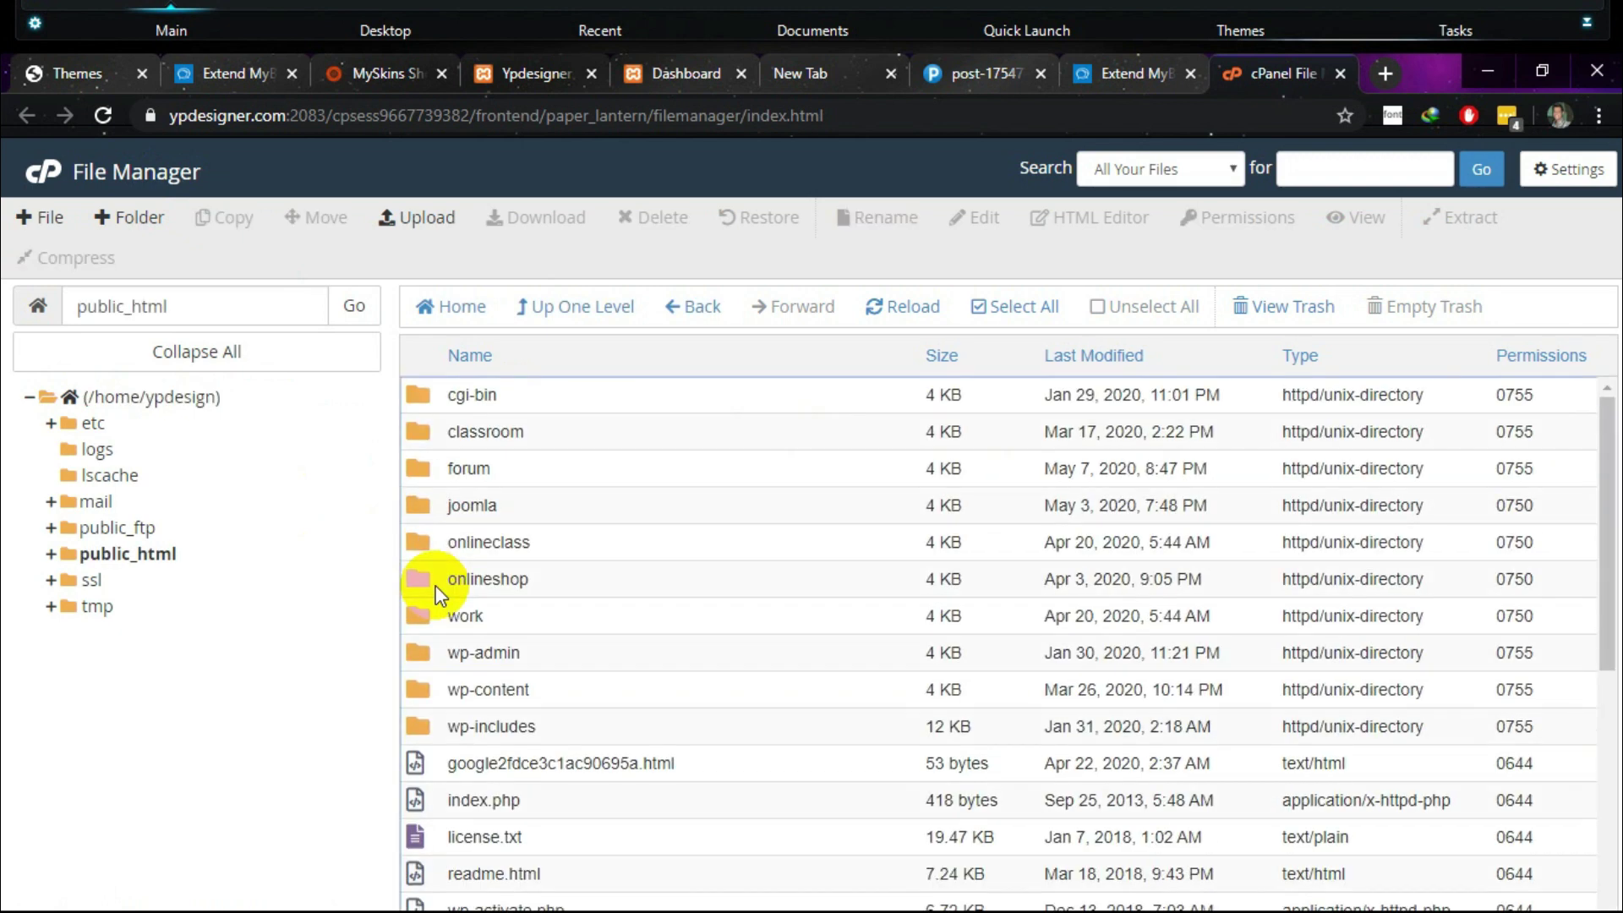
double_click(418, 472)
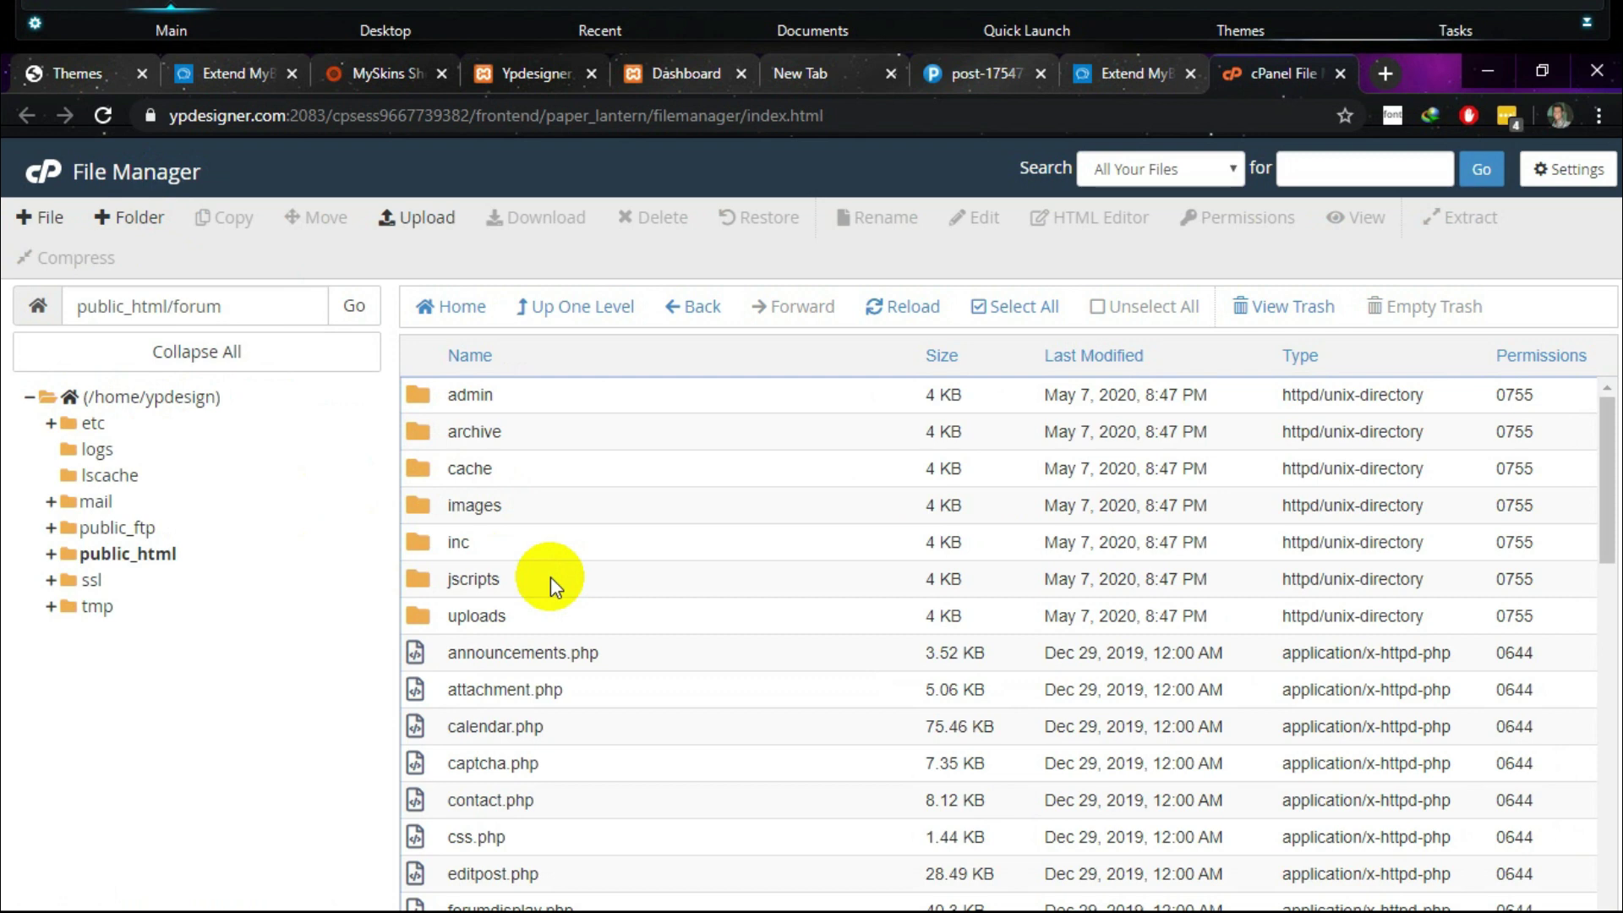
double_click(433, 506)
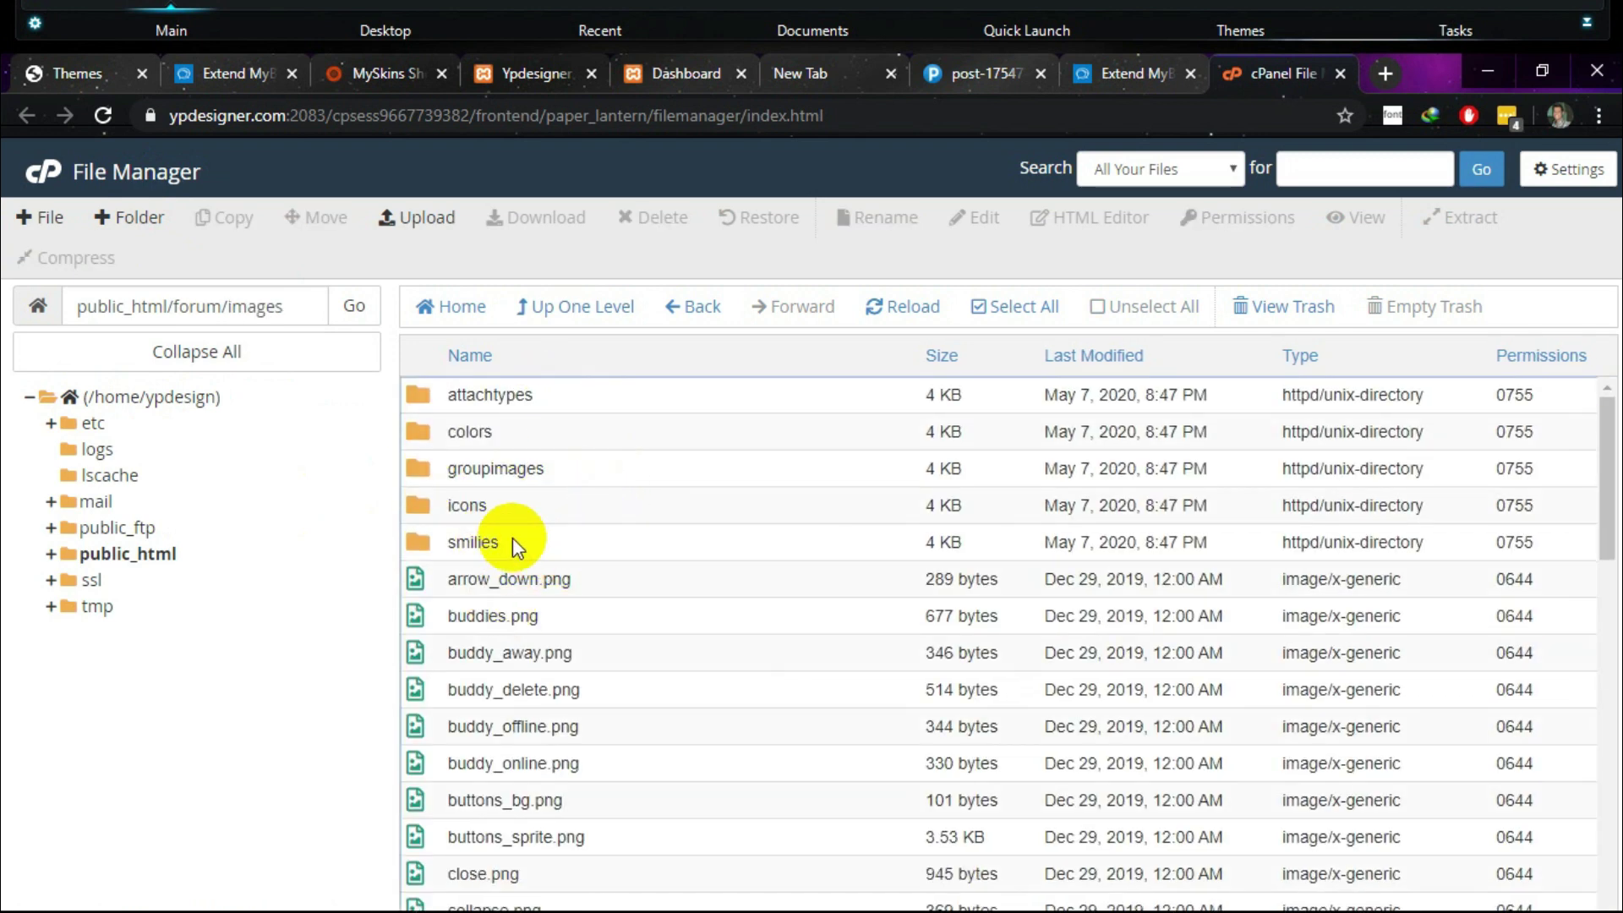
click(564, 308)
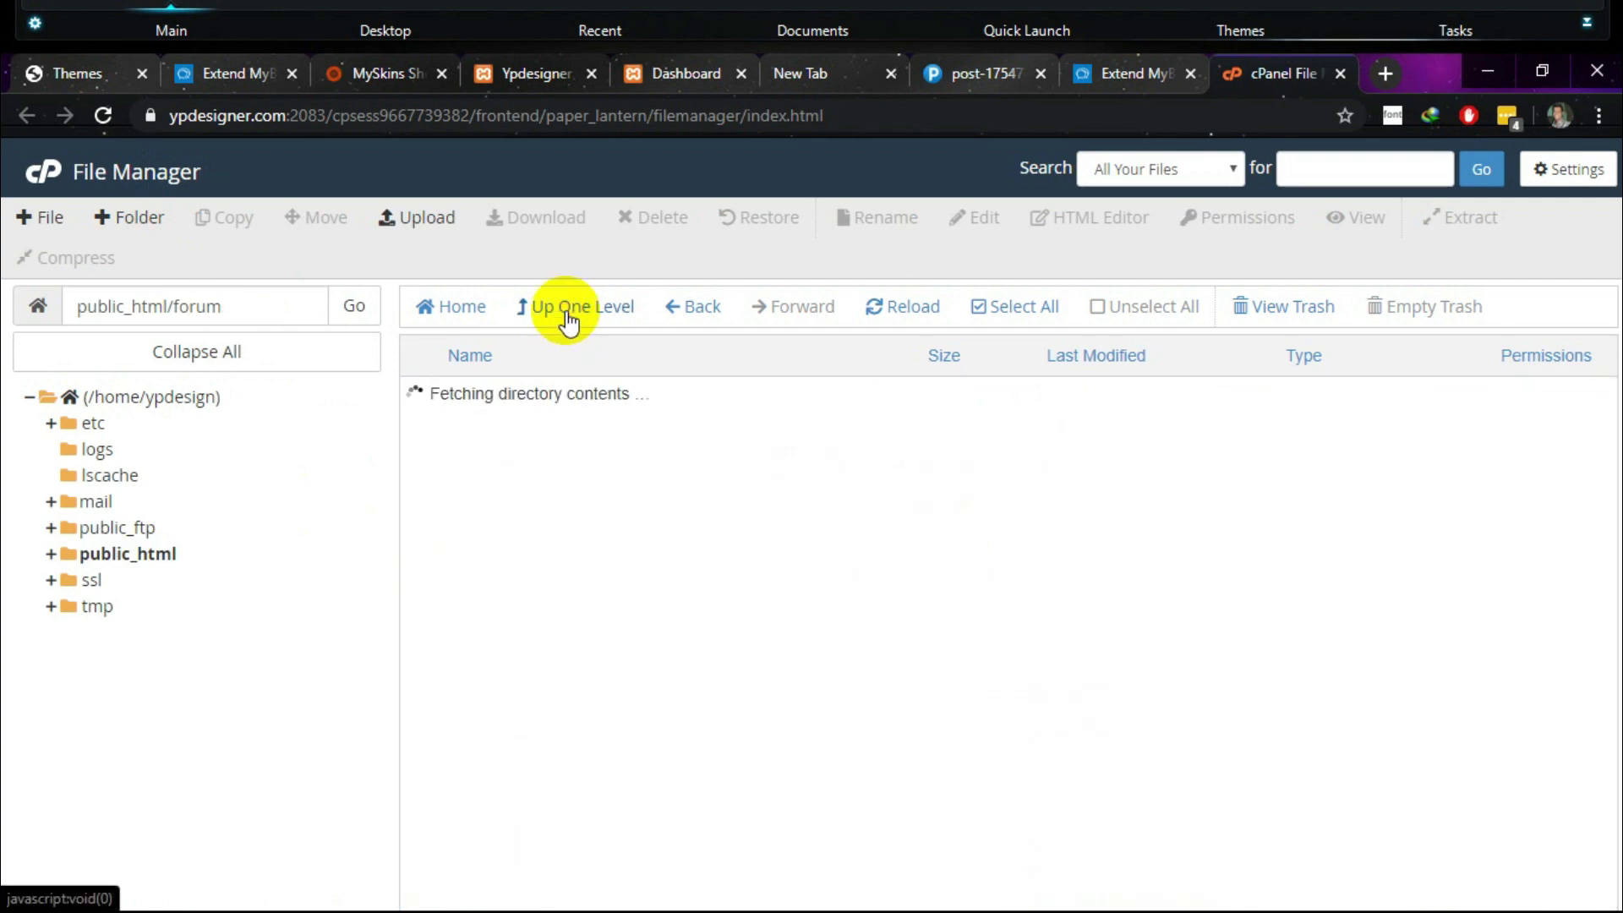
Inspect the extracted theme's upload/images/18myskins folder in File Explorer and return to the cPanel File Manager.
click(1487, 69)
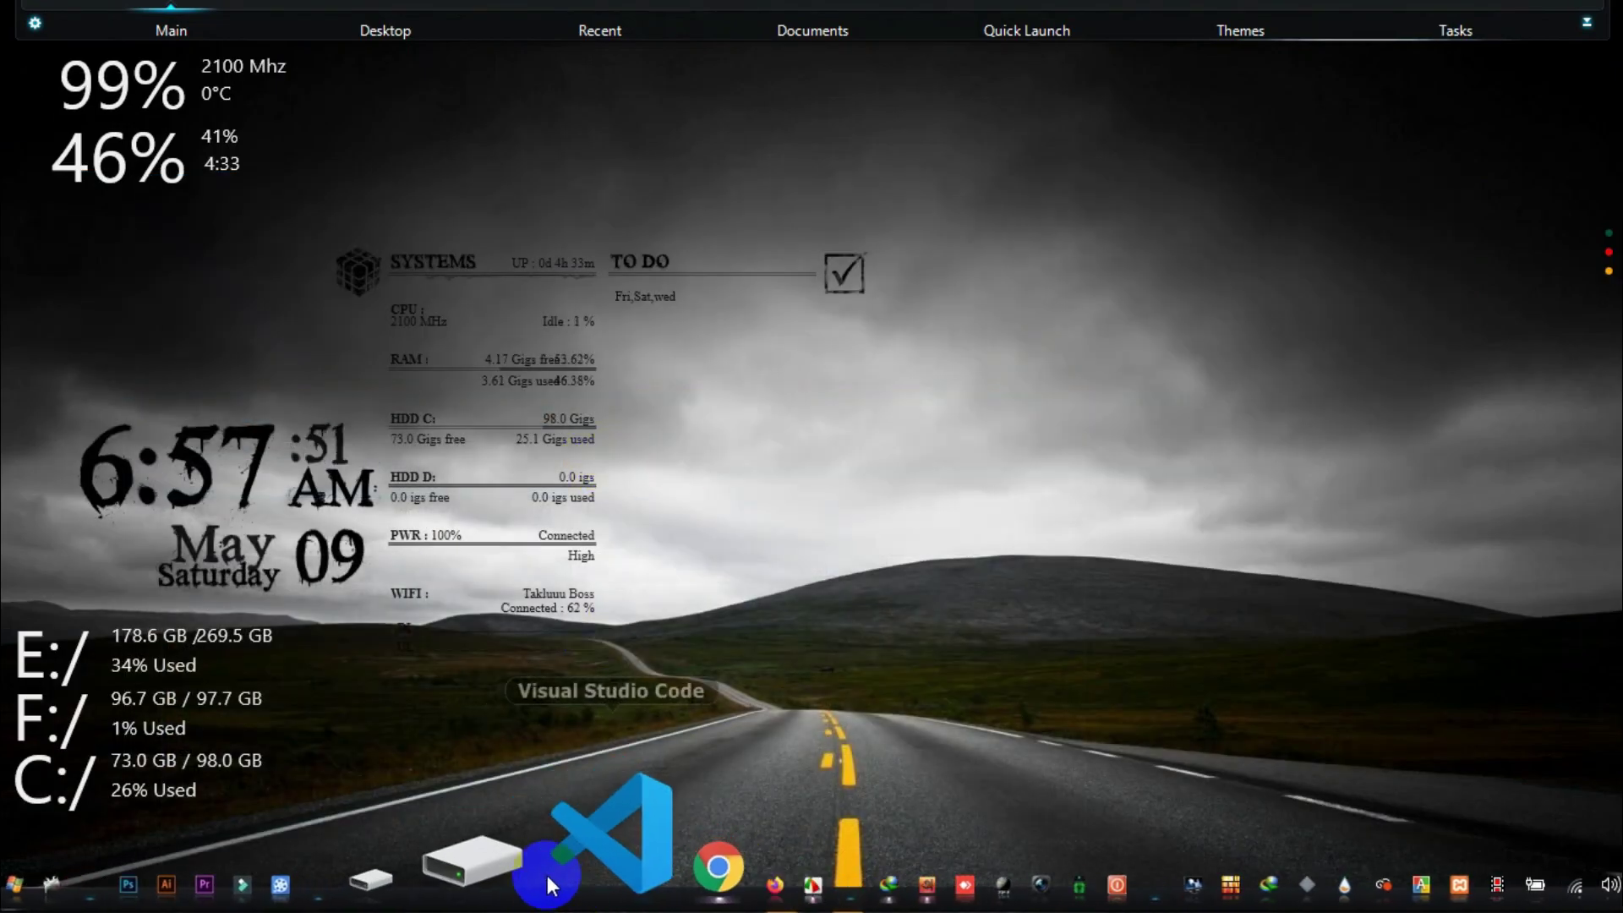
key(alt+Tab)
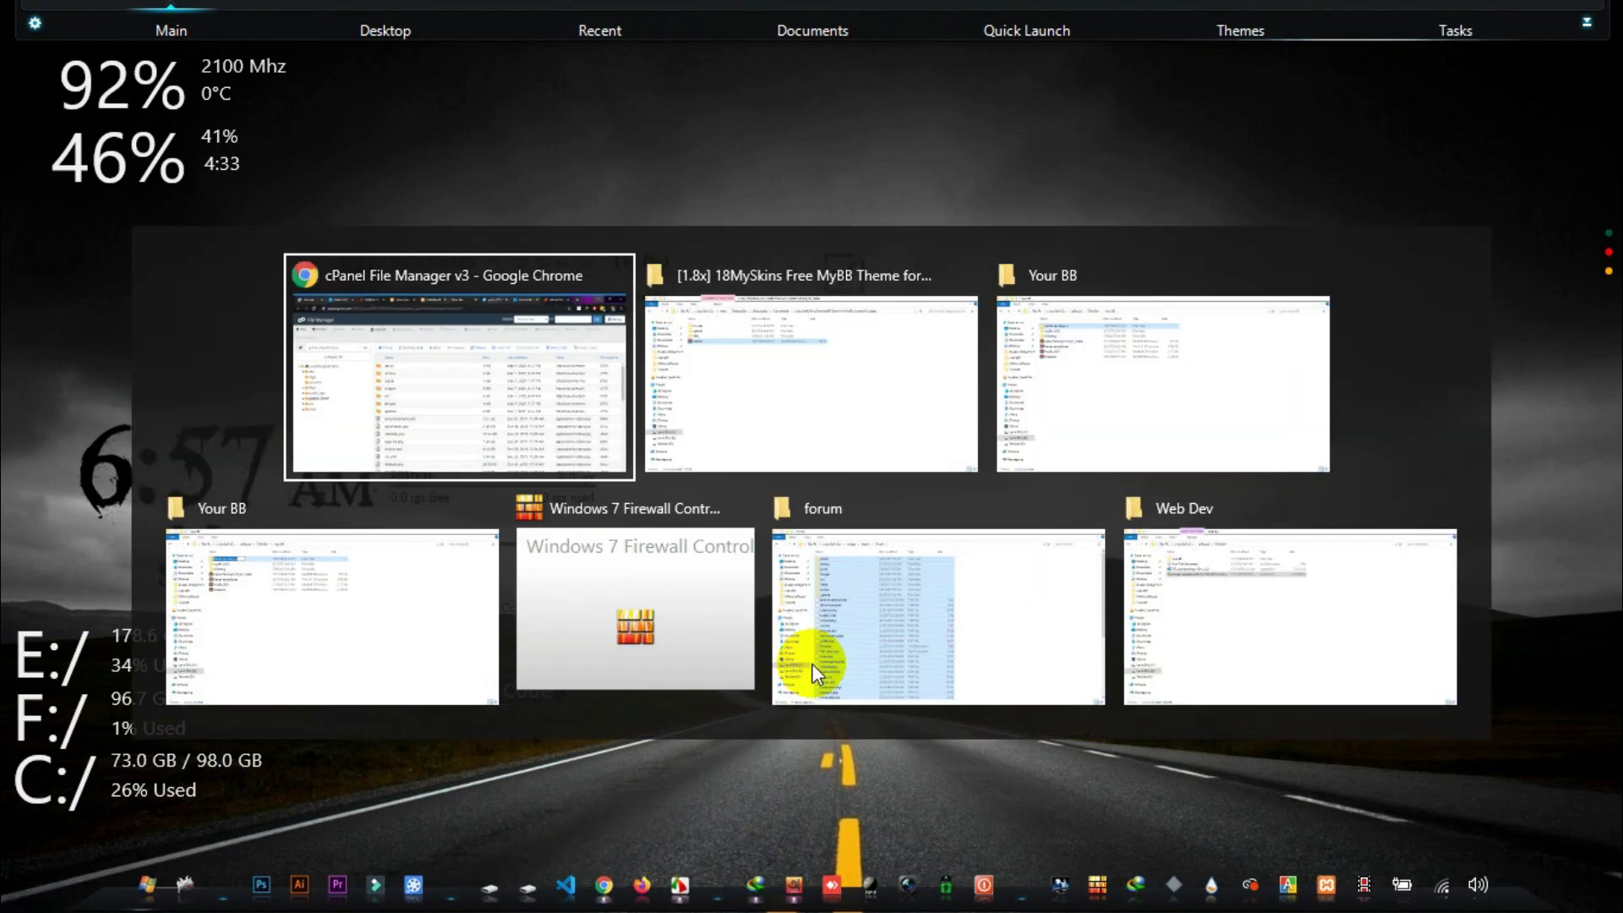
key(alt+Tab)
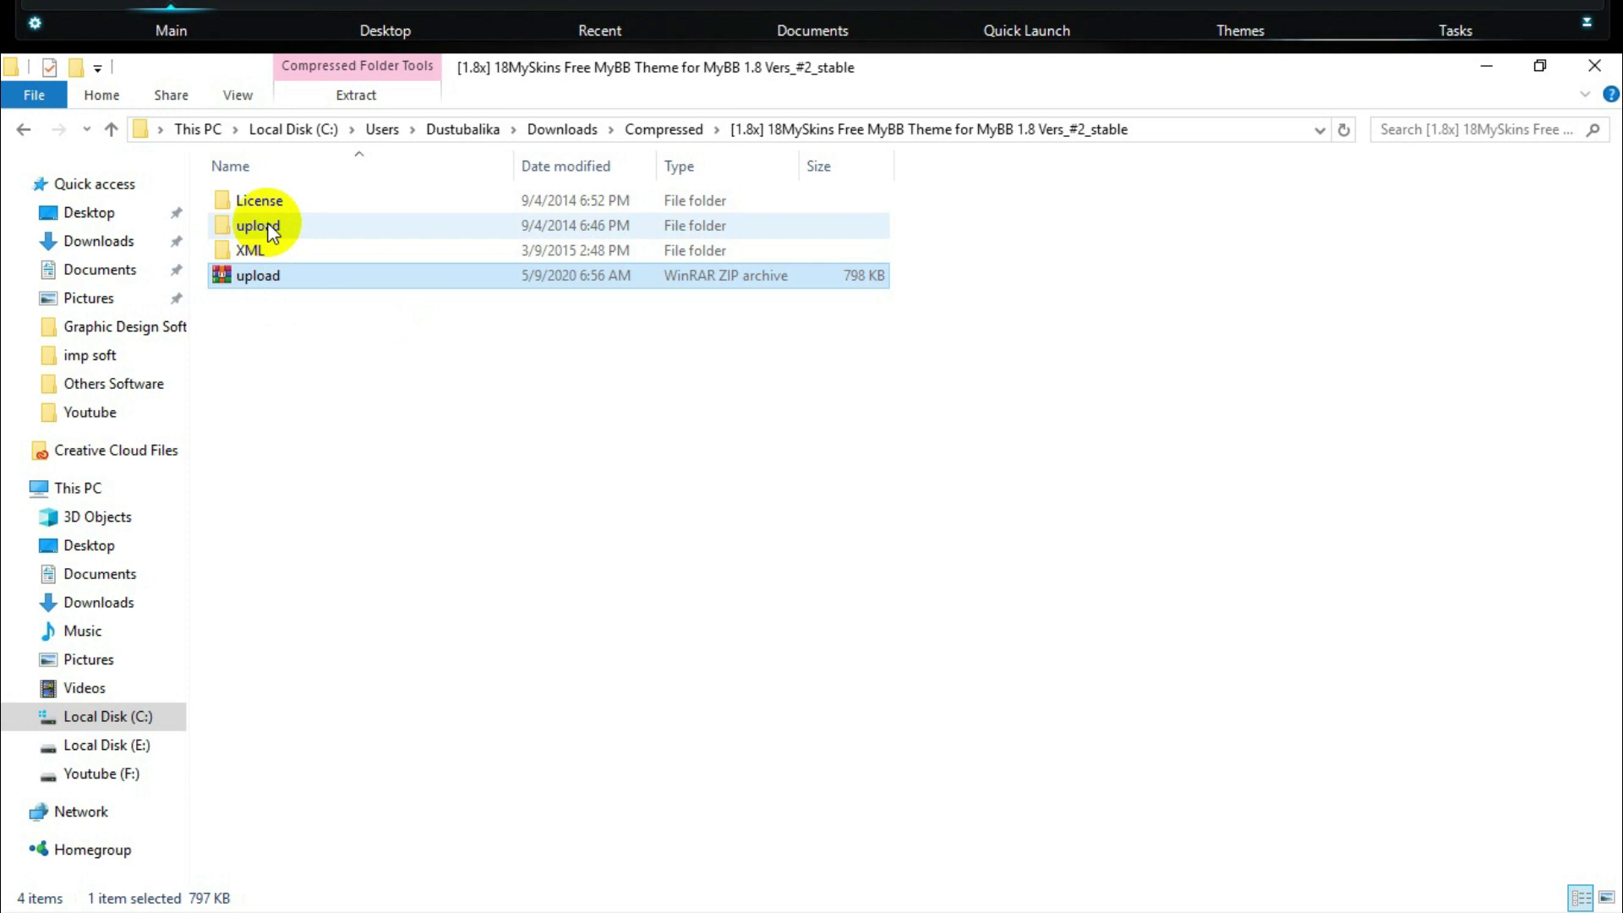
double_click(264, 227)
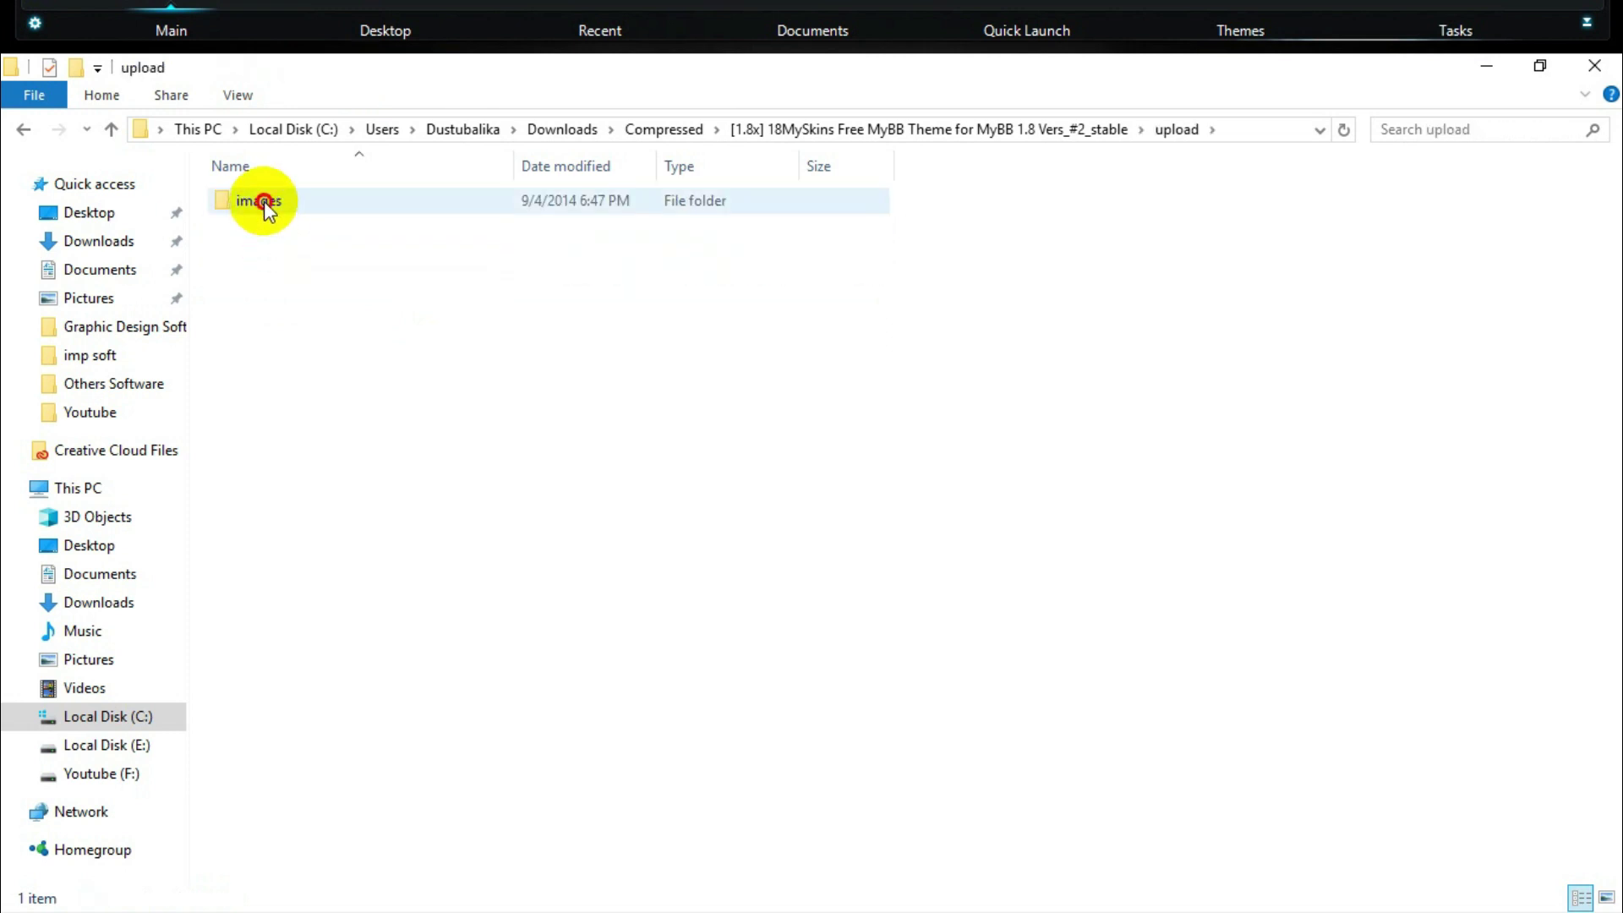
double_click(262, 201)
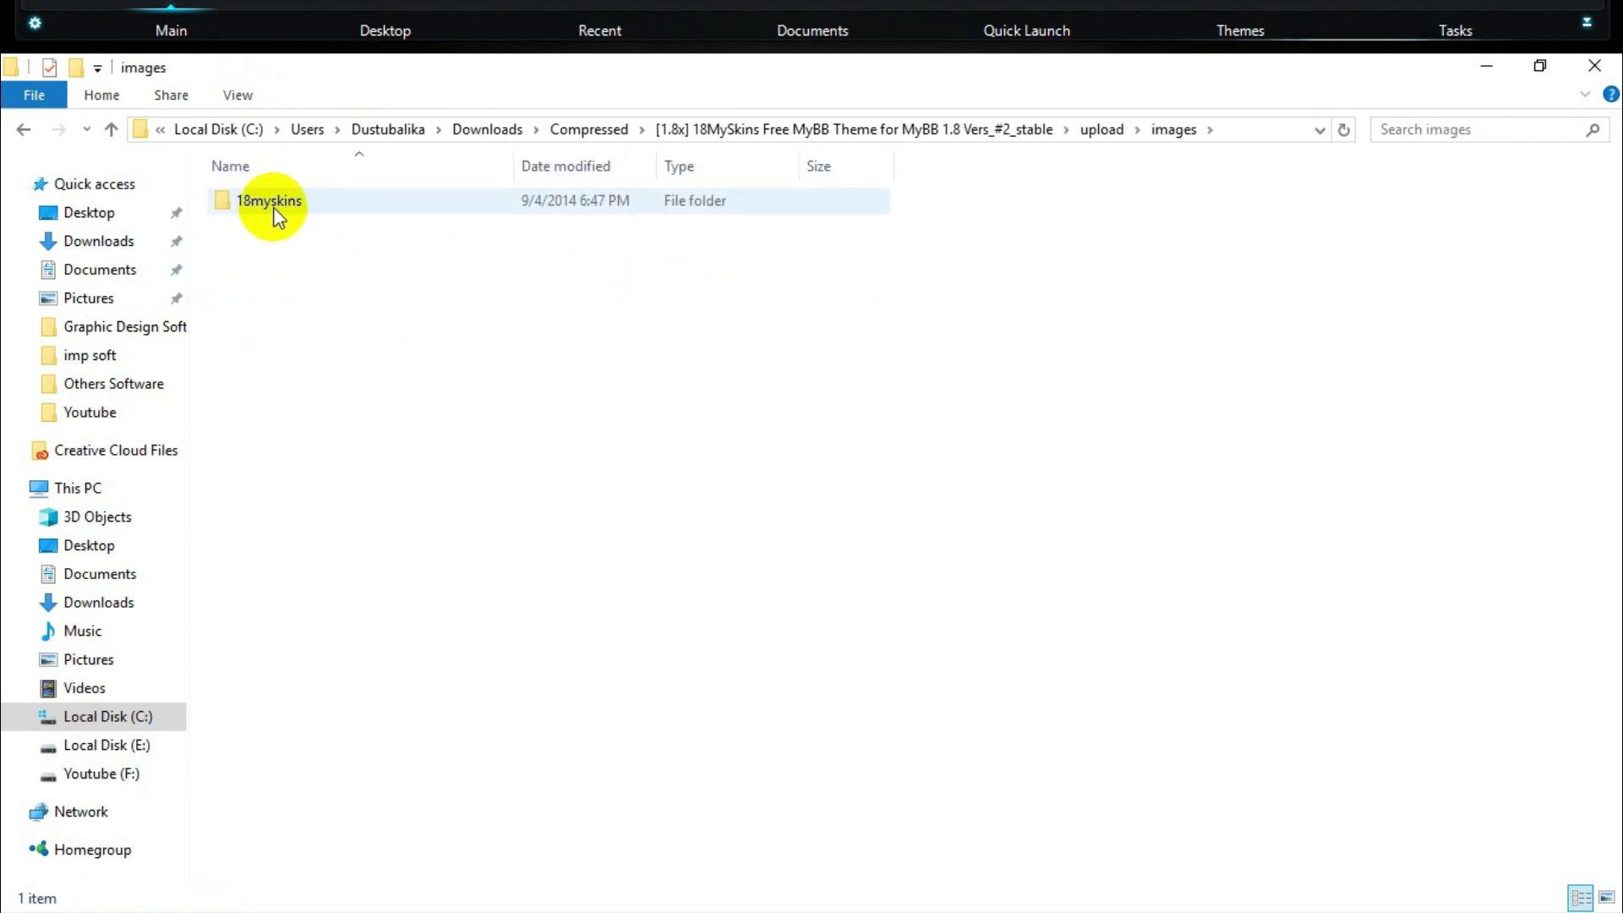
double_click(272, 202)
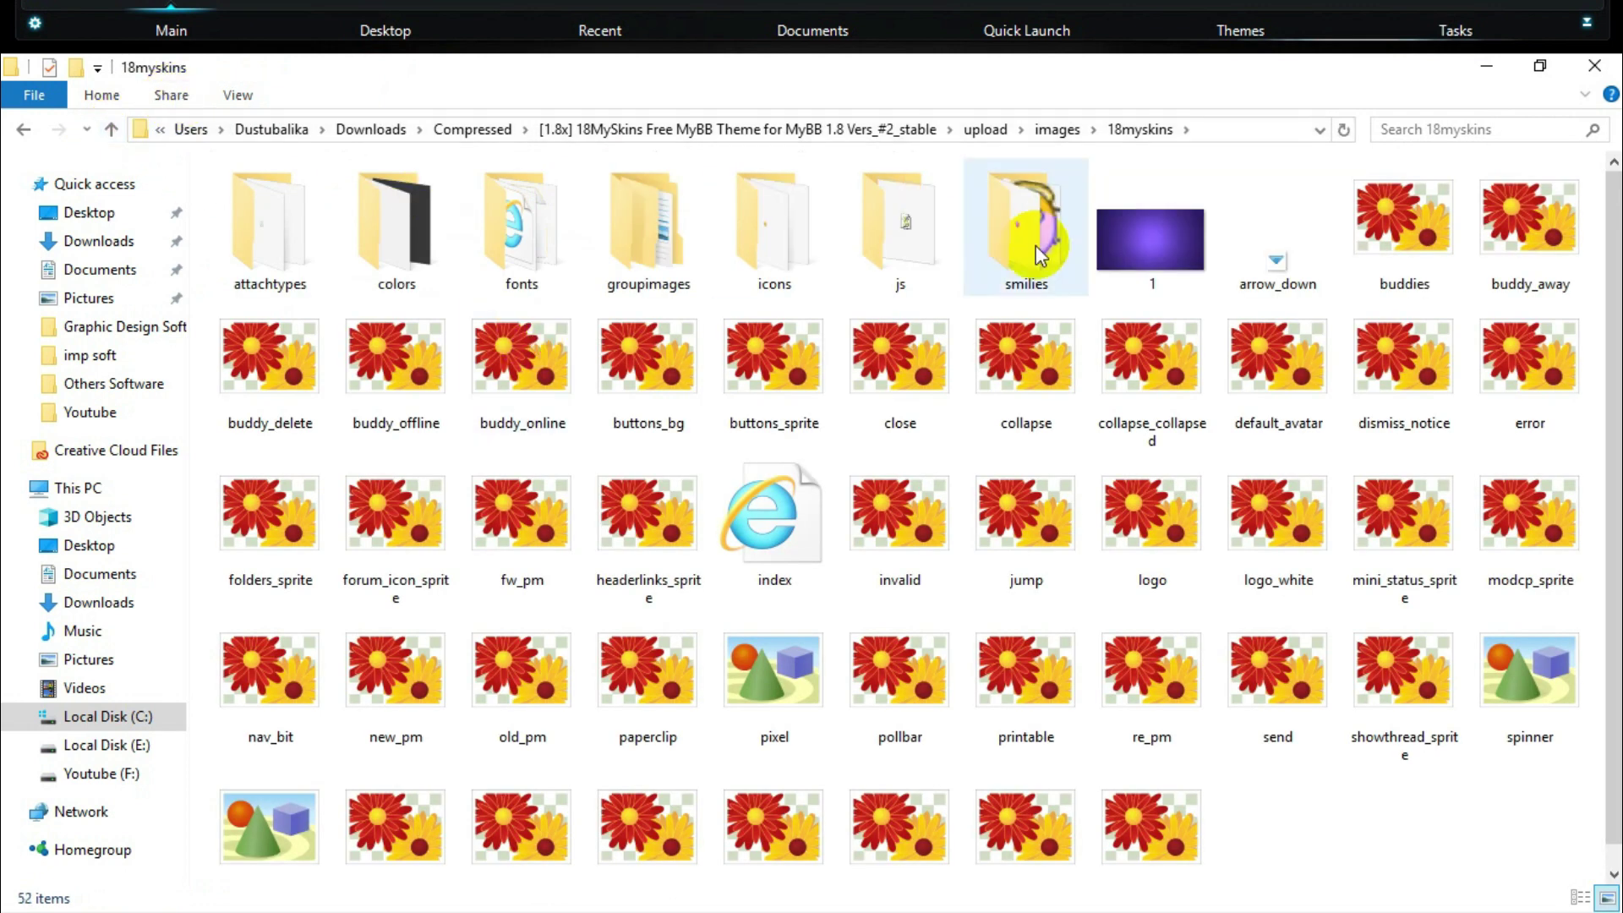
click(1487, 67)
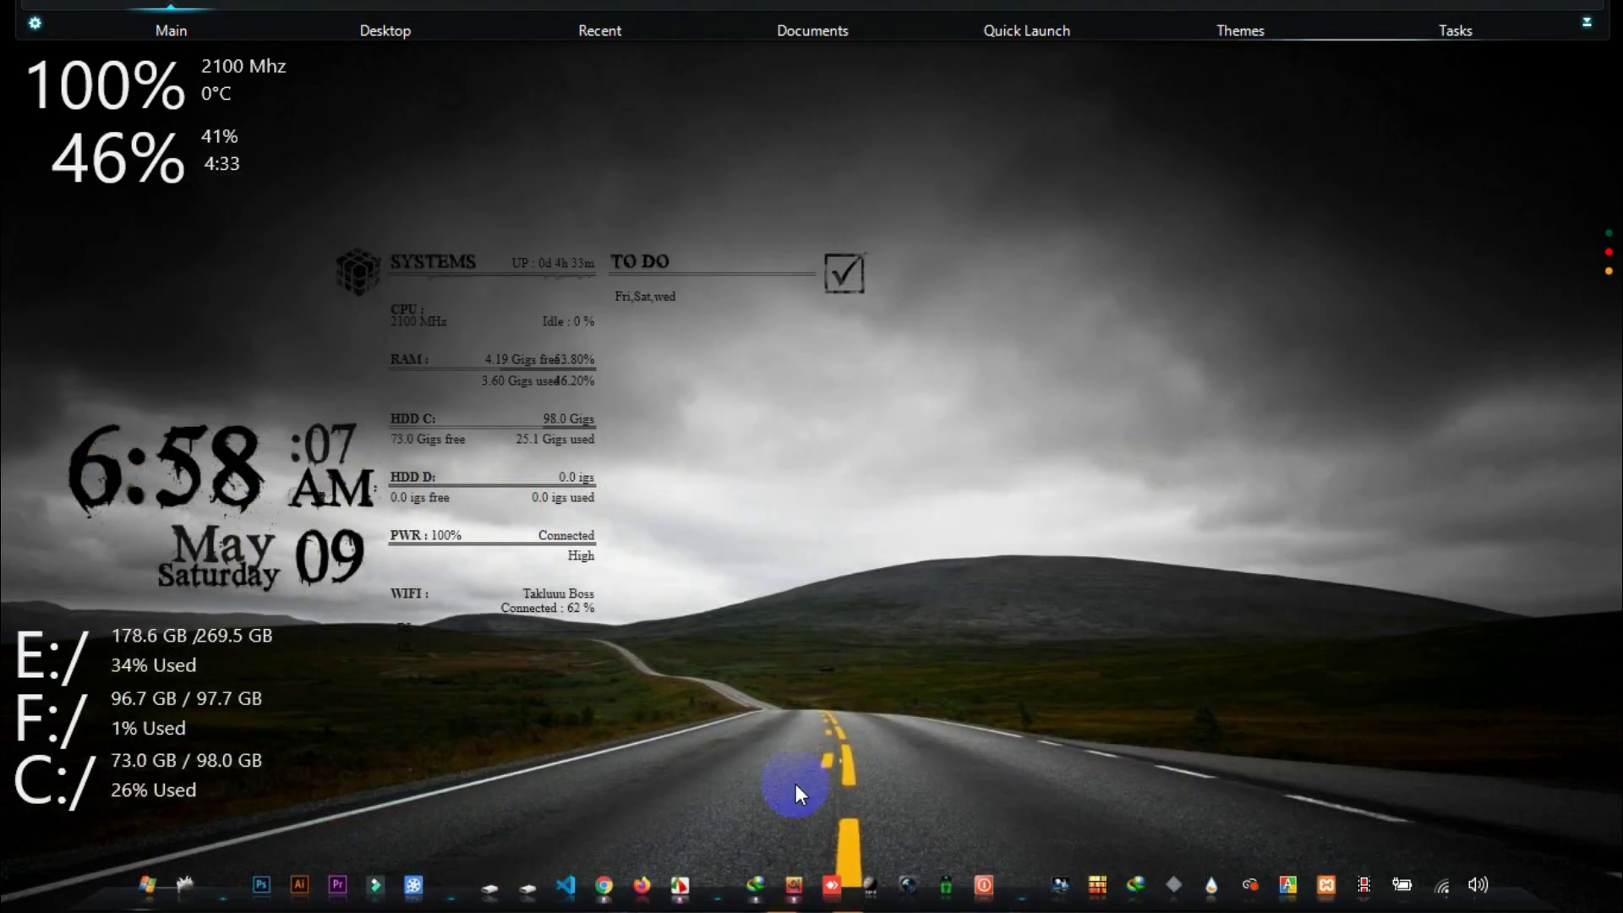
click(606, 875)
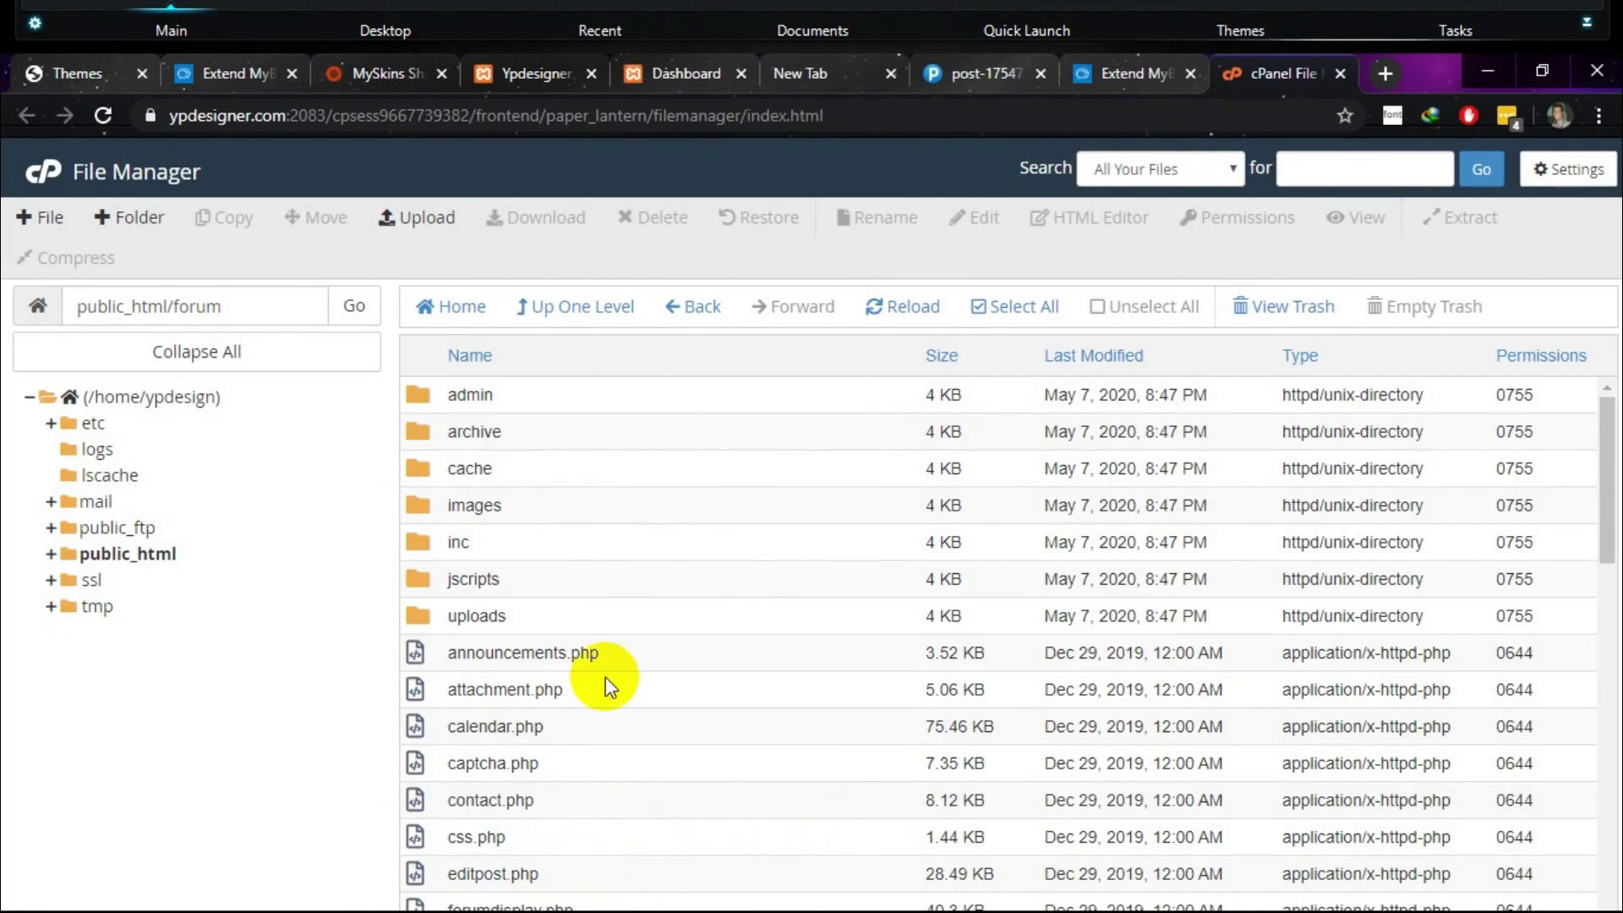
Open public_html/forum/images in the File Manager, and compress the local 18myskins folder in File Explorer into the ZIP archive 18myskins.zip.
double_click(423, 512)
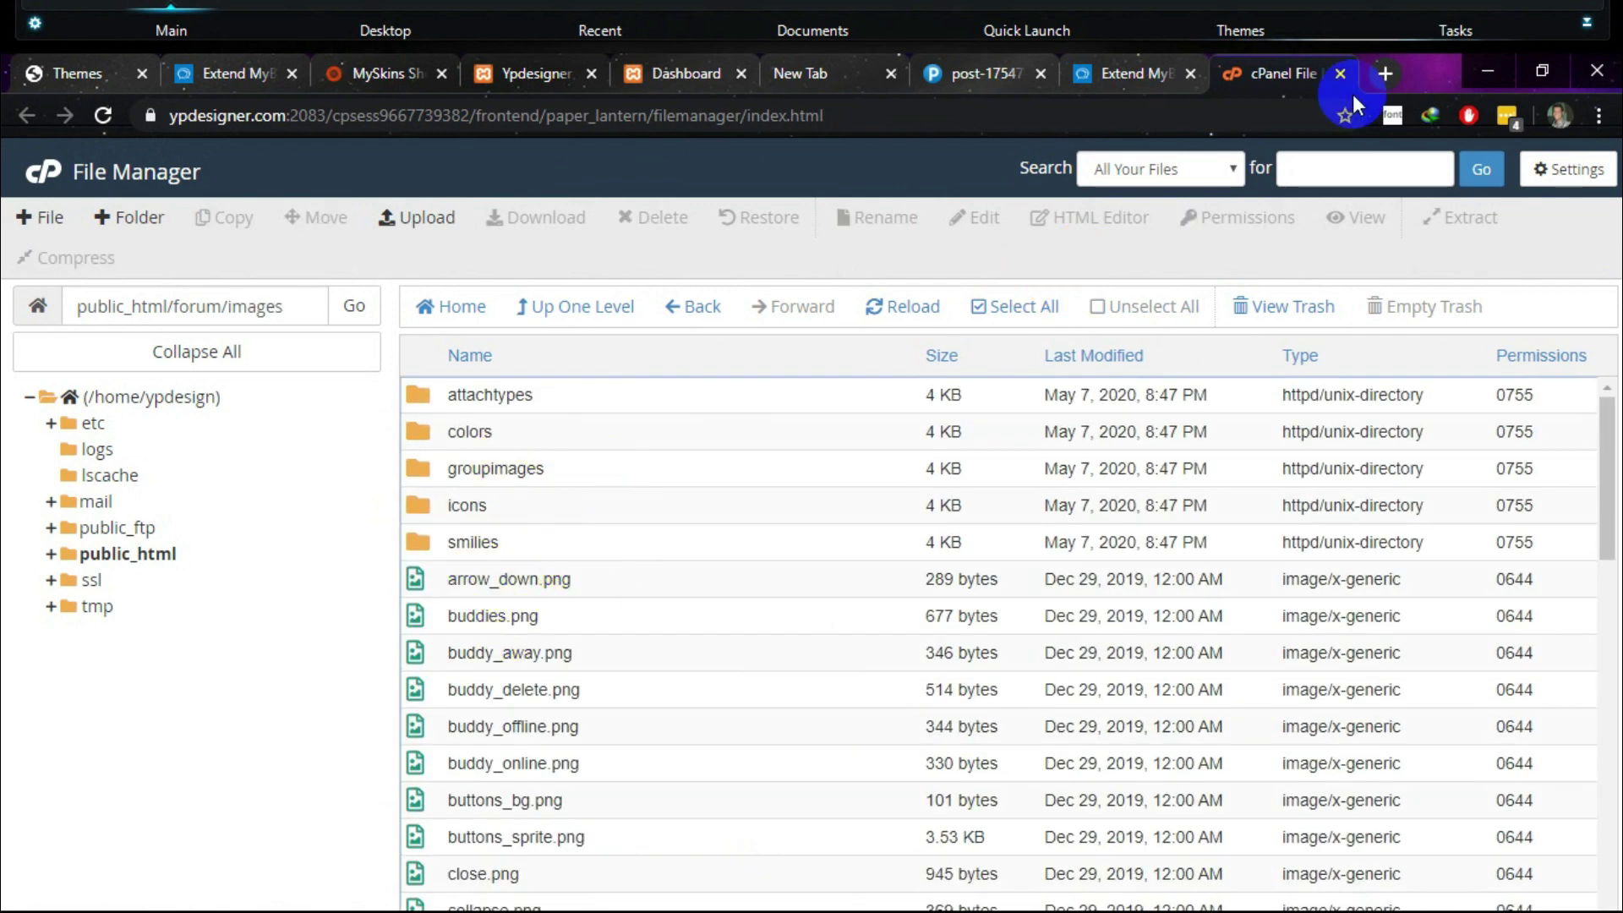
click(1488, 73)
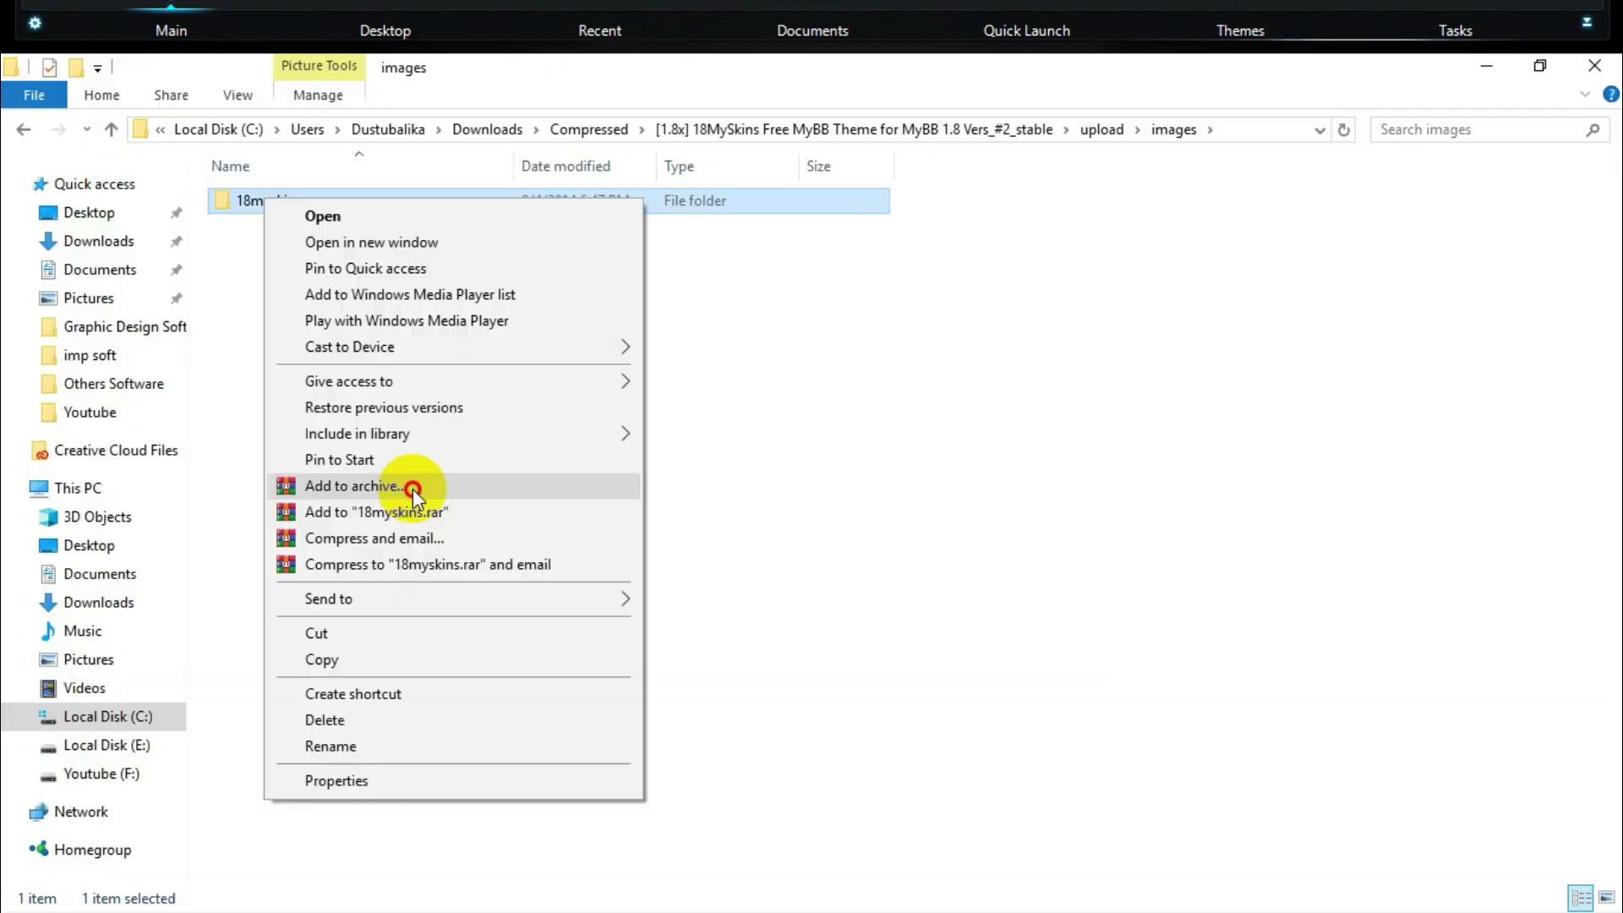
click(413, 489)
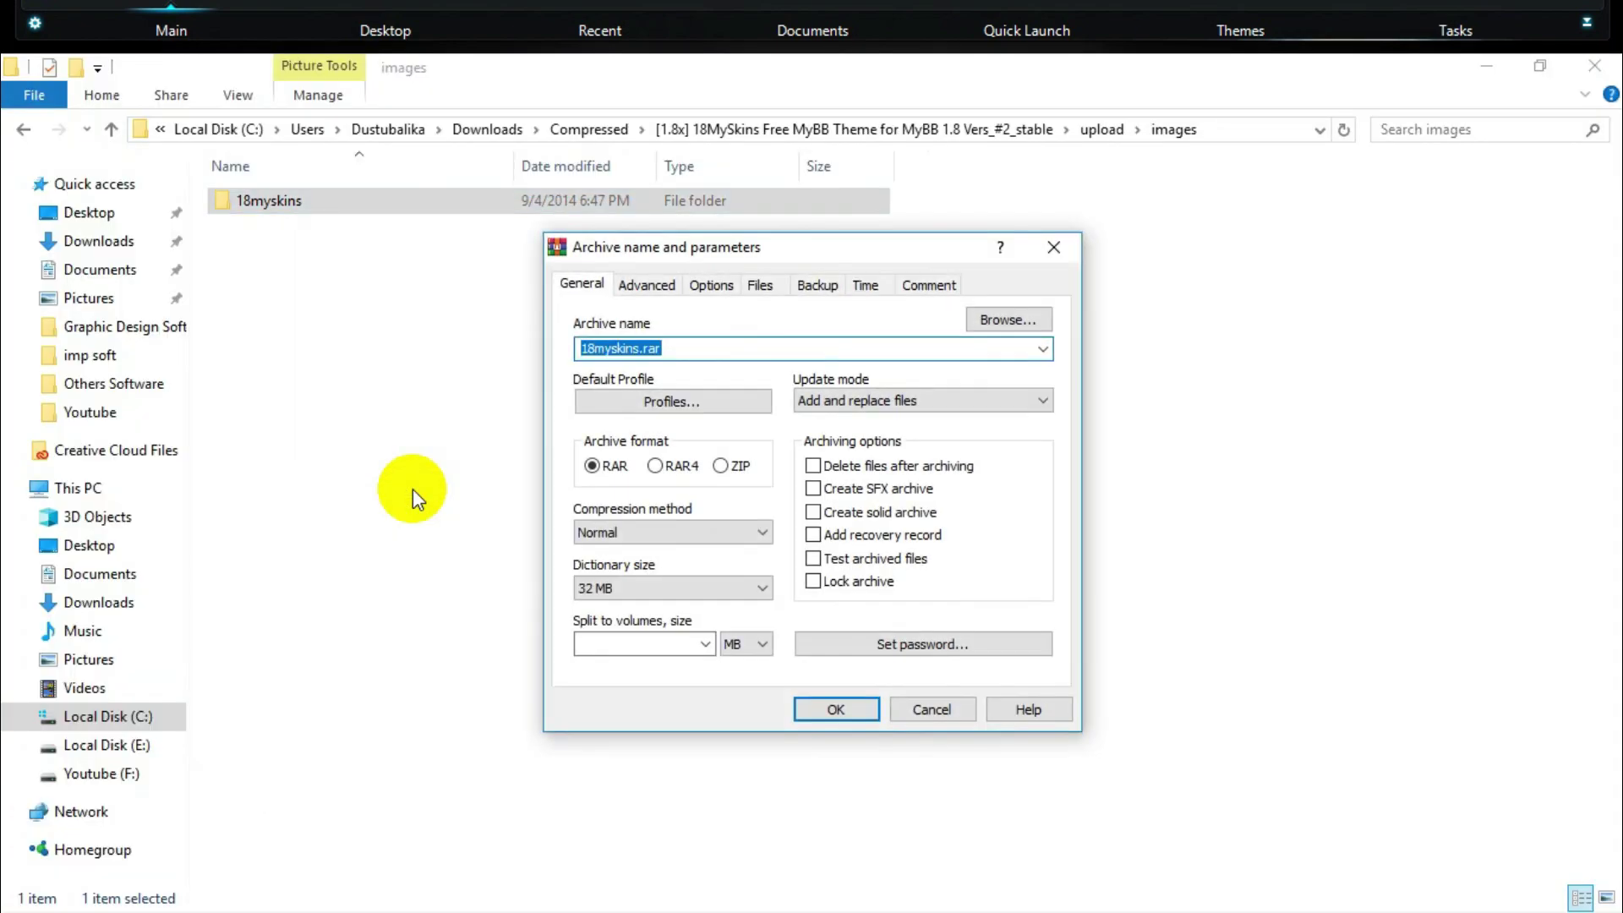
click(721, 466)
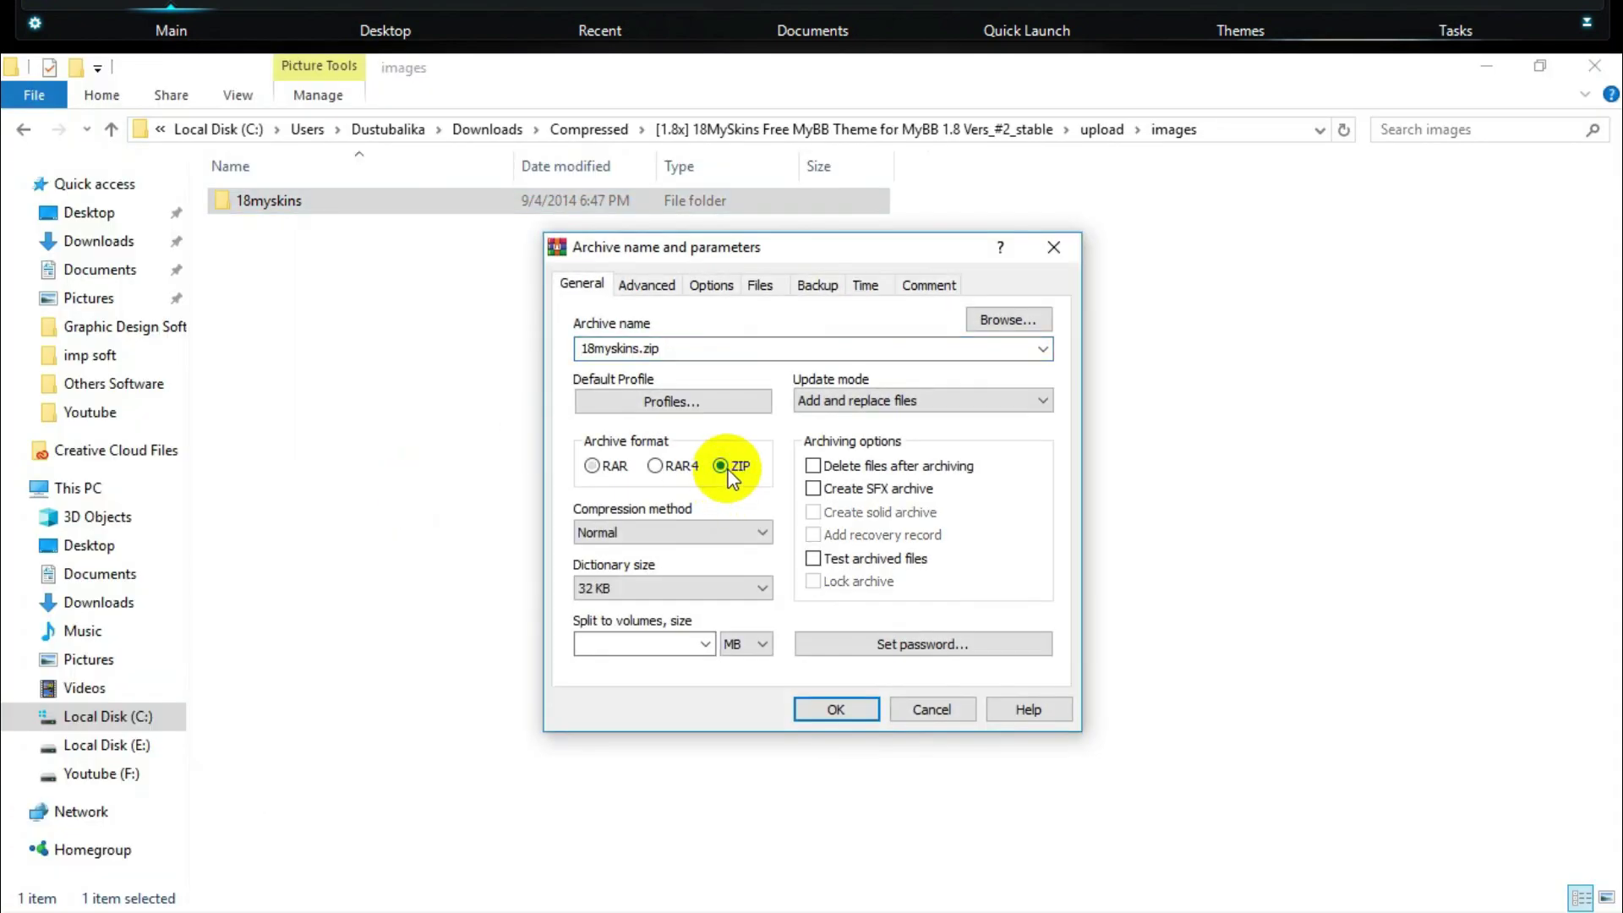
click(835, 710)
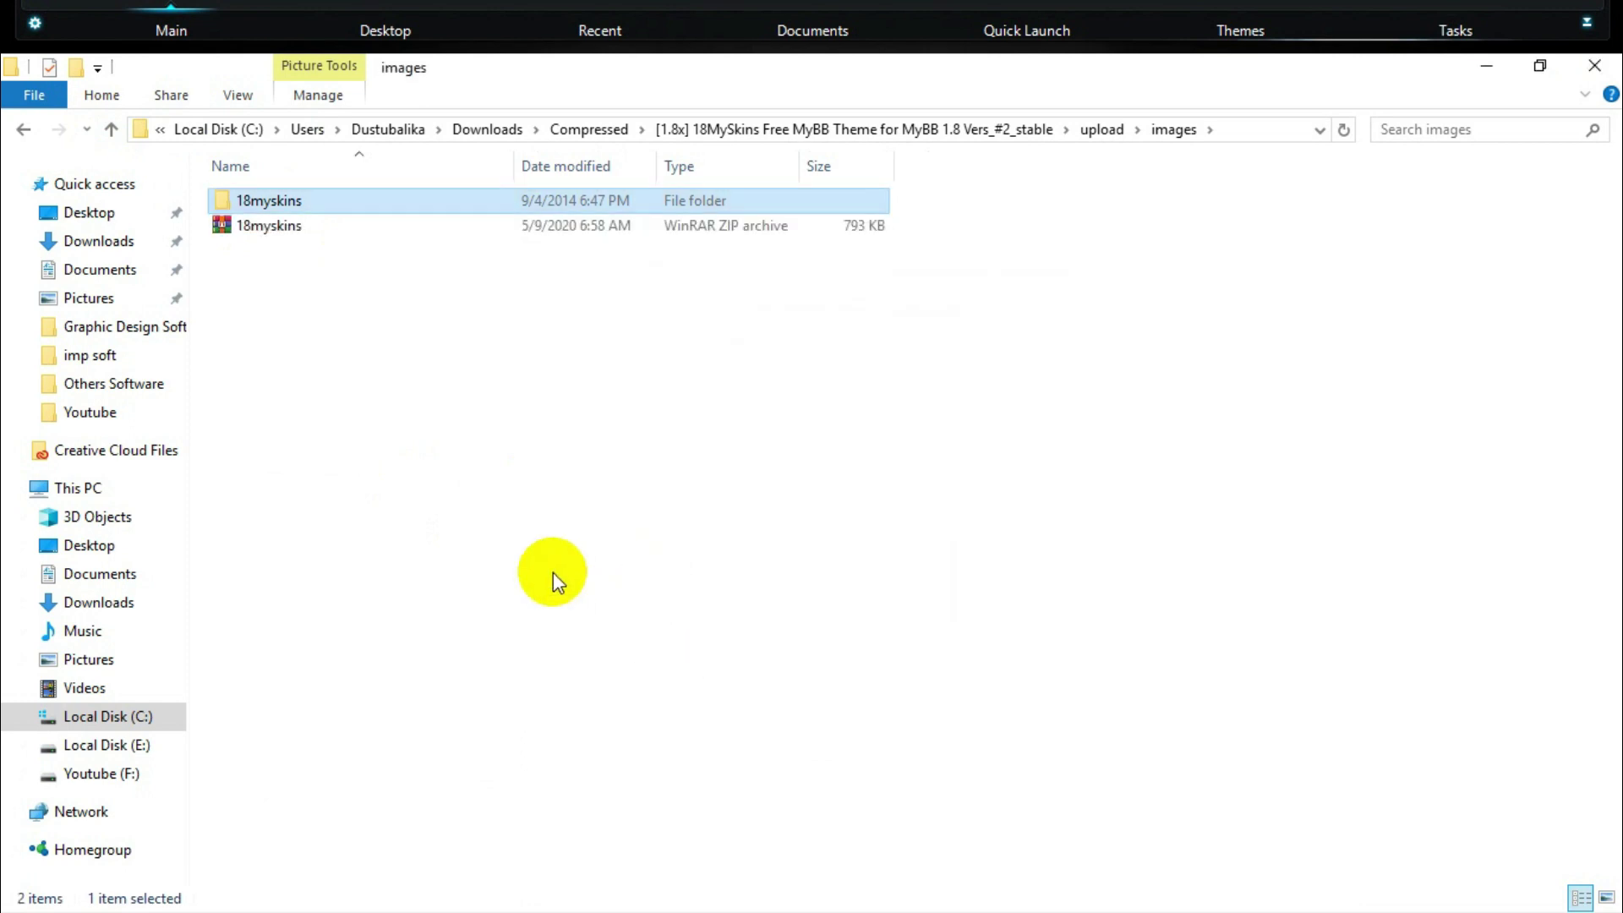
Back in the cPanel File Manager, upload 18myskins.zip from the extracted theme's upload/images folder to public_html/forum/images and return to that directory.
mouse_move(527, 895)
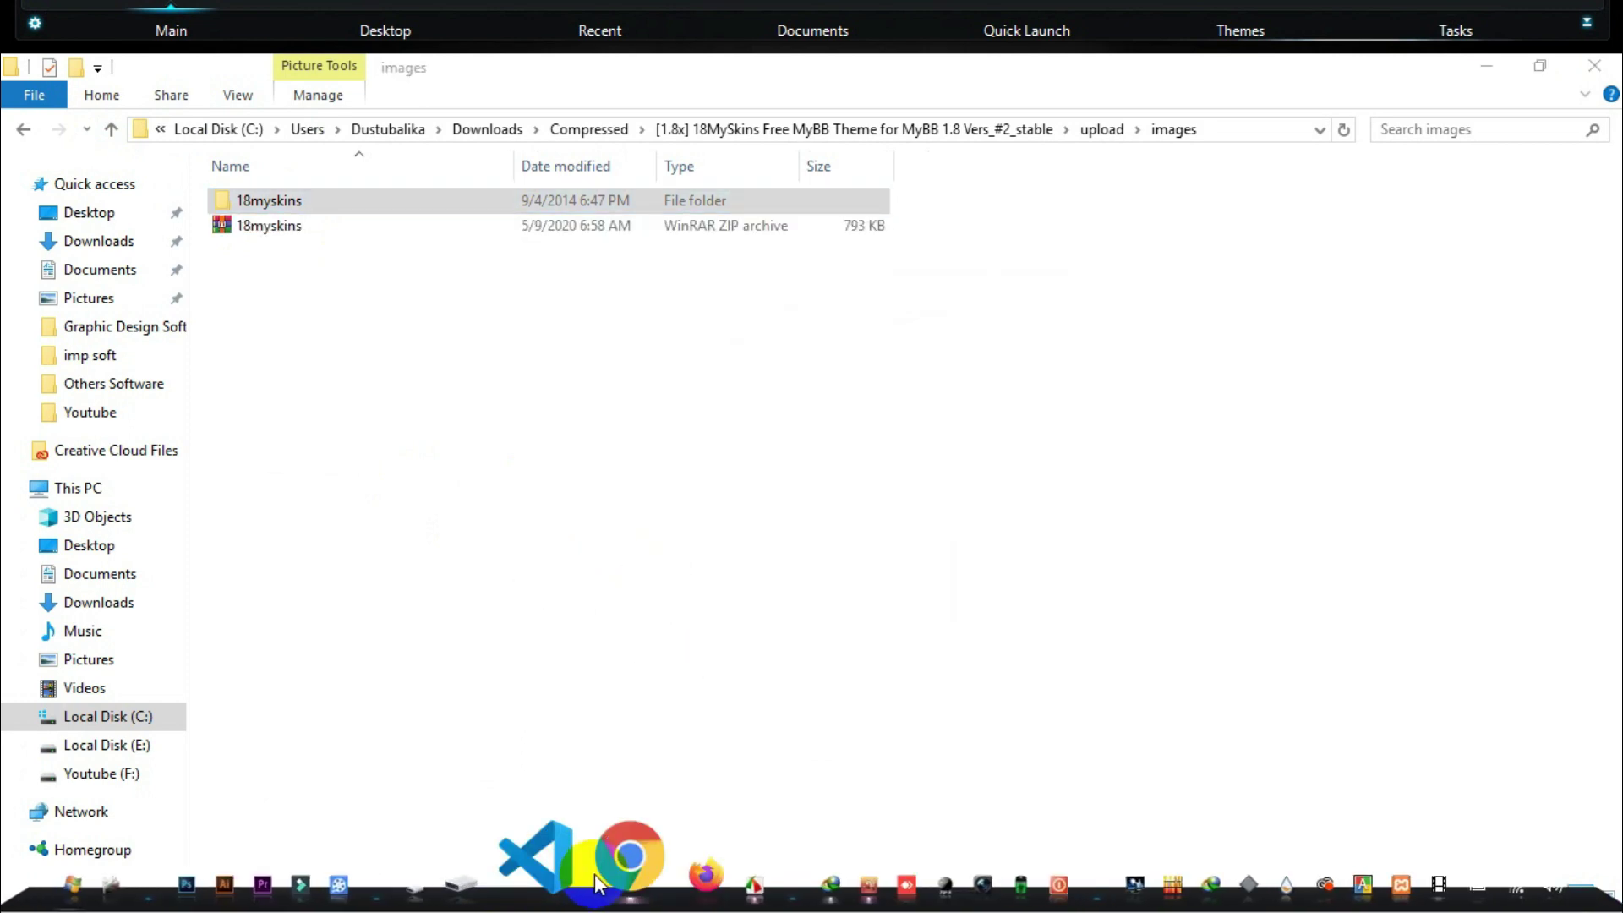
click(590, 837)
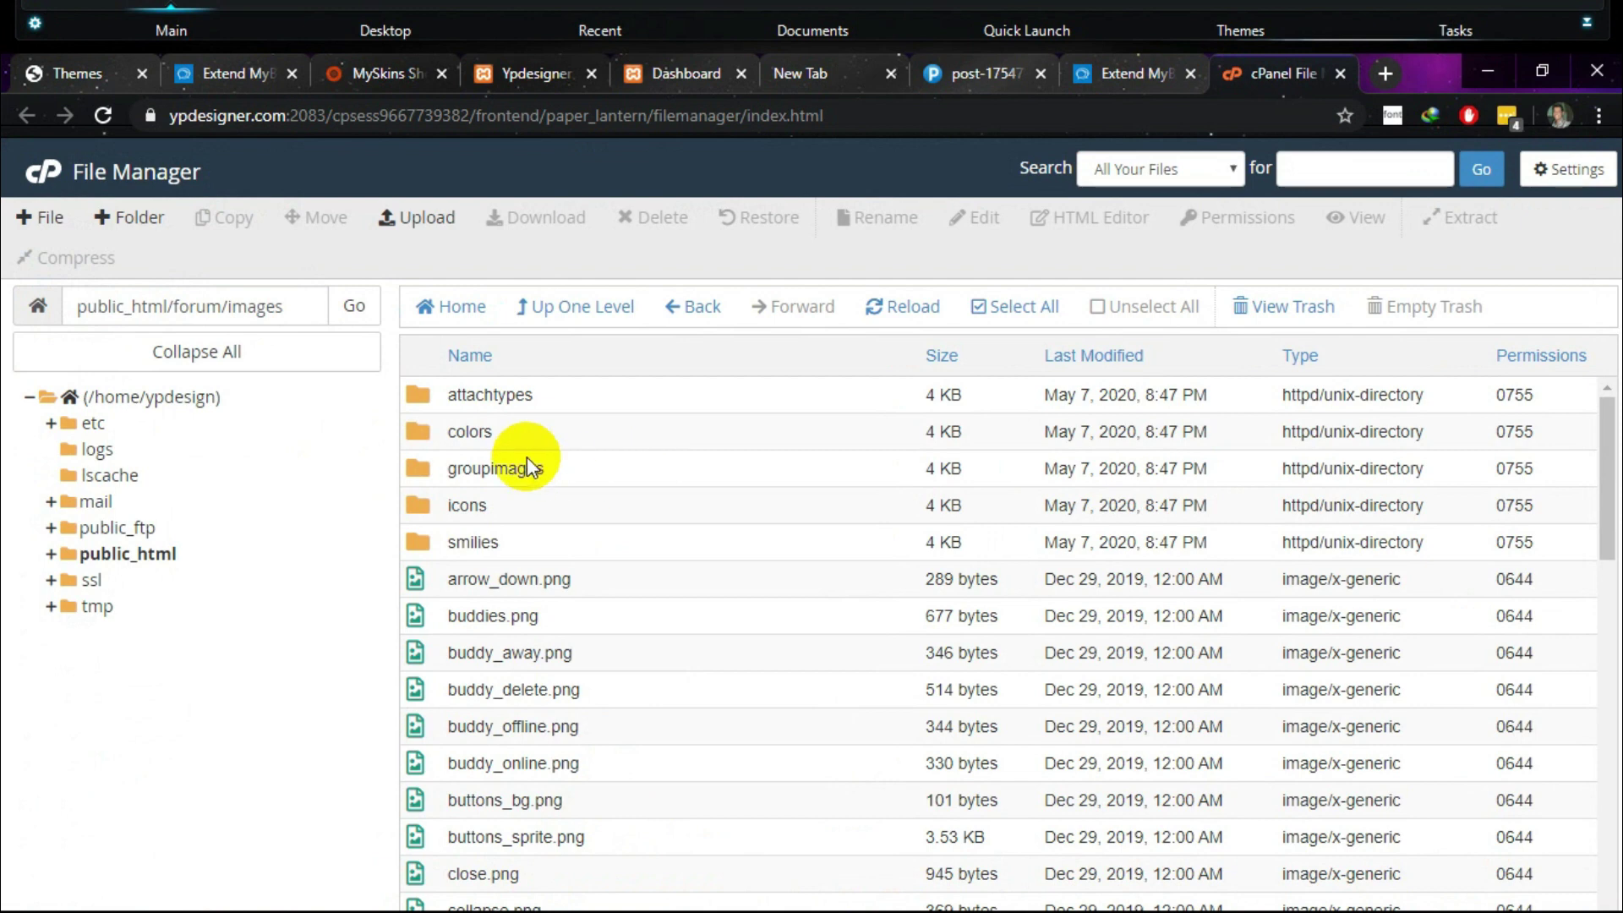
click(428, 218)
click(811, 552)
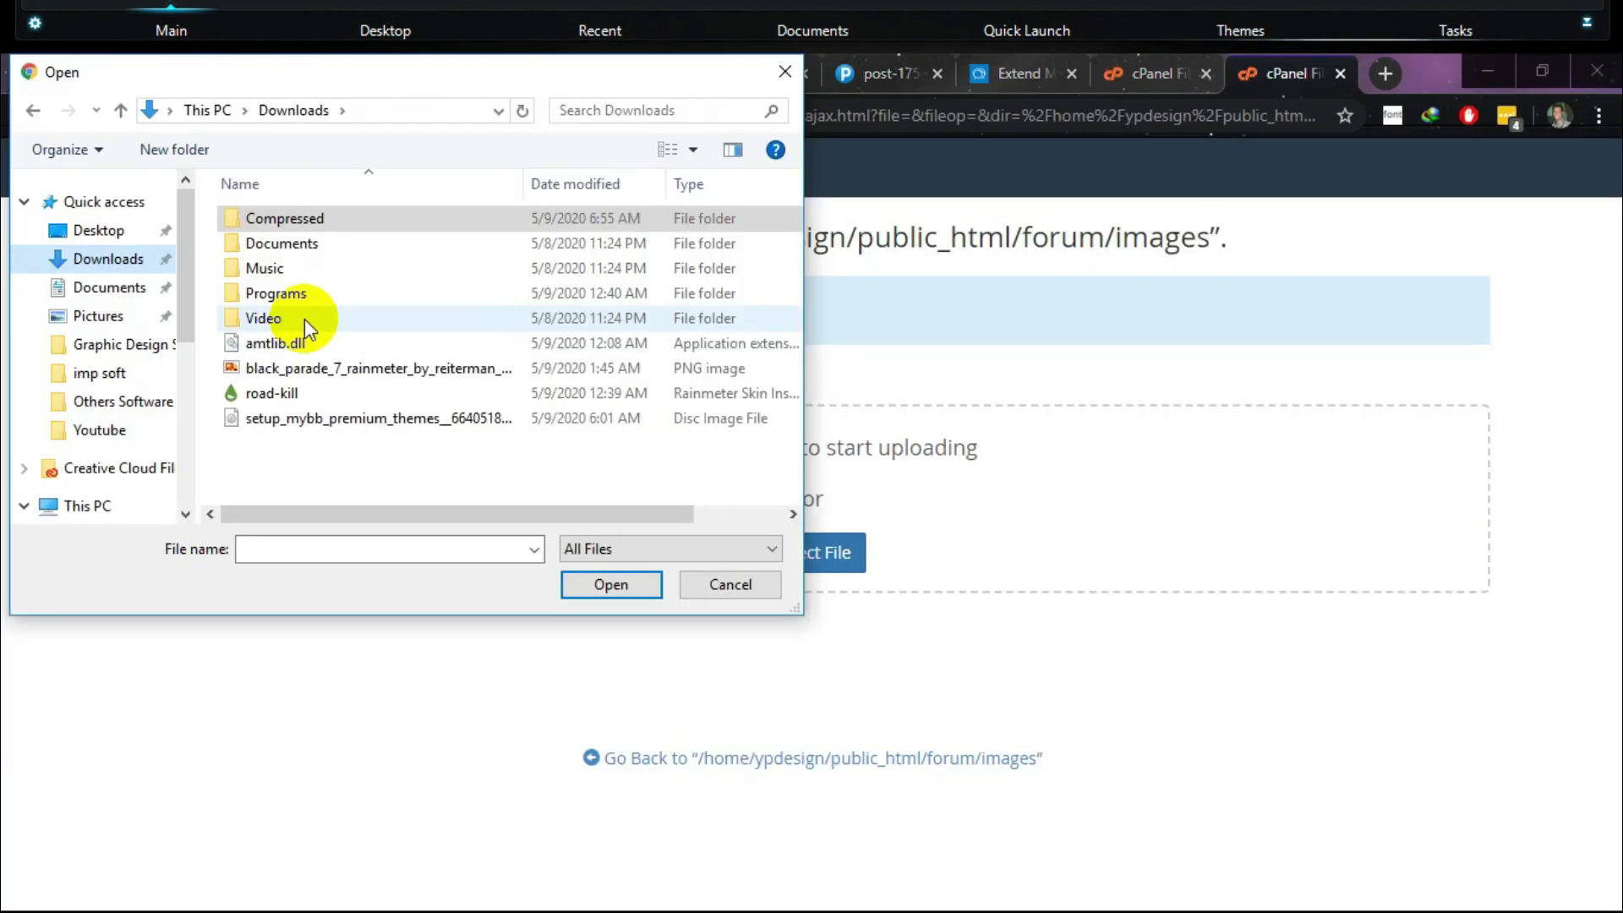
double_click(311, 223)
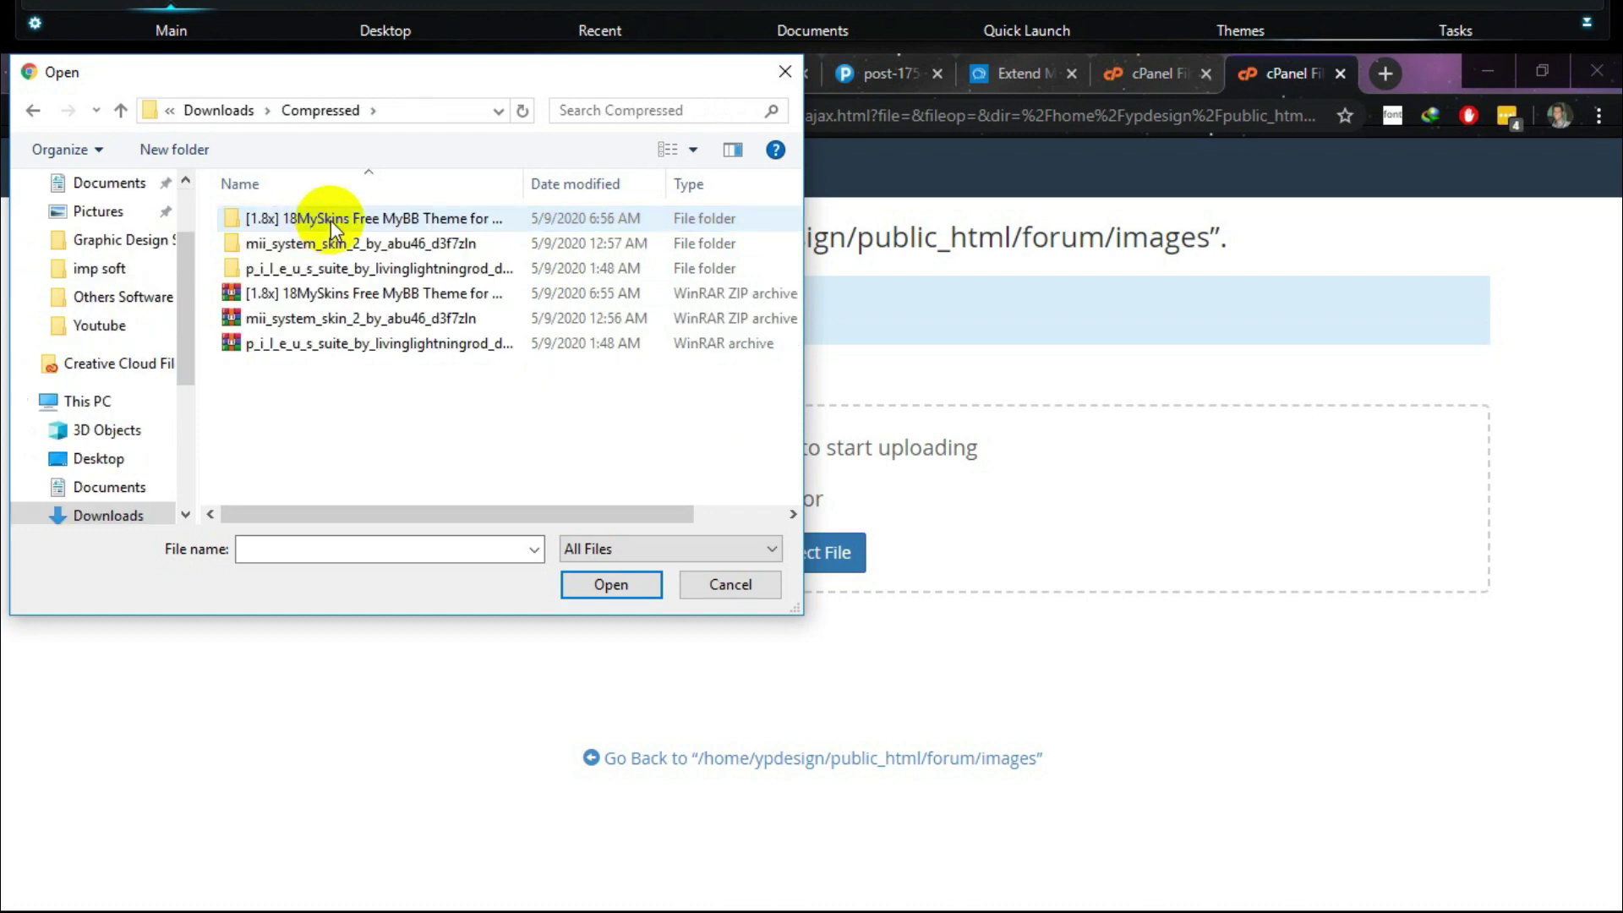
click(331, 220)
double_click(332, 220)
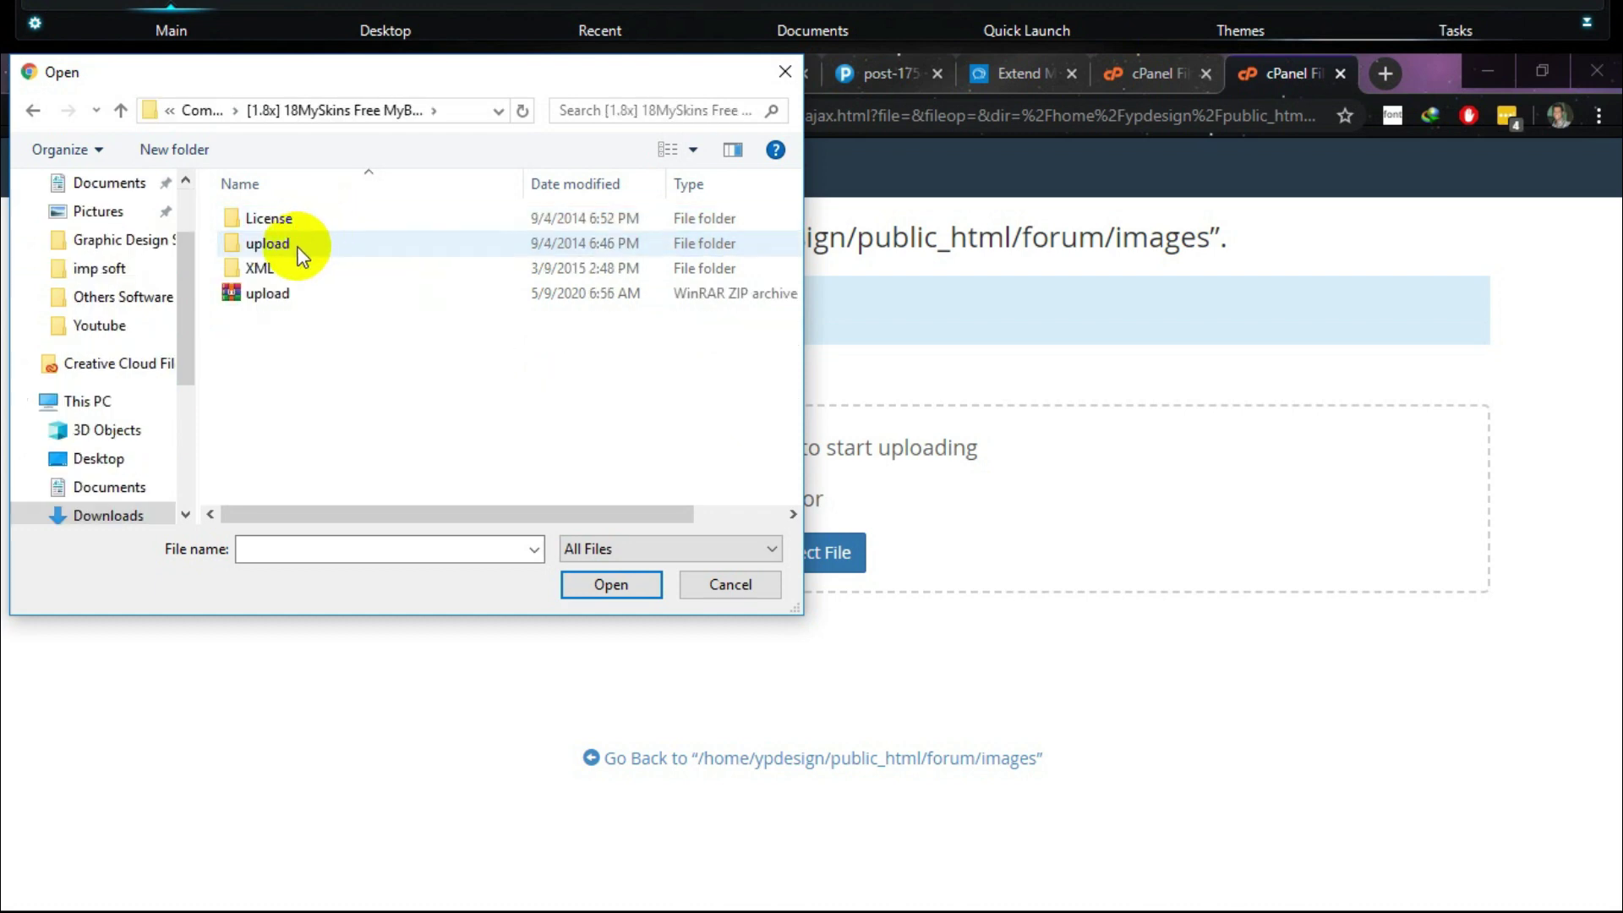
click(298, 246)
double_click(297, 246)
click(286, 226)
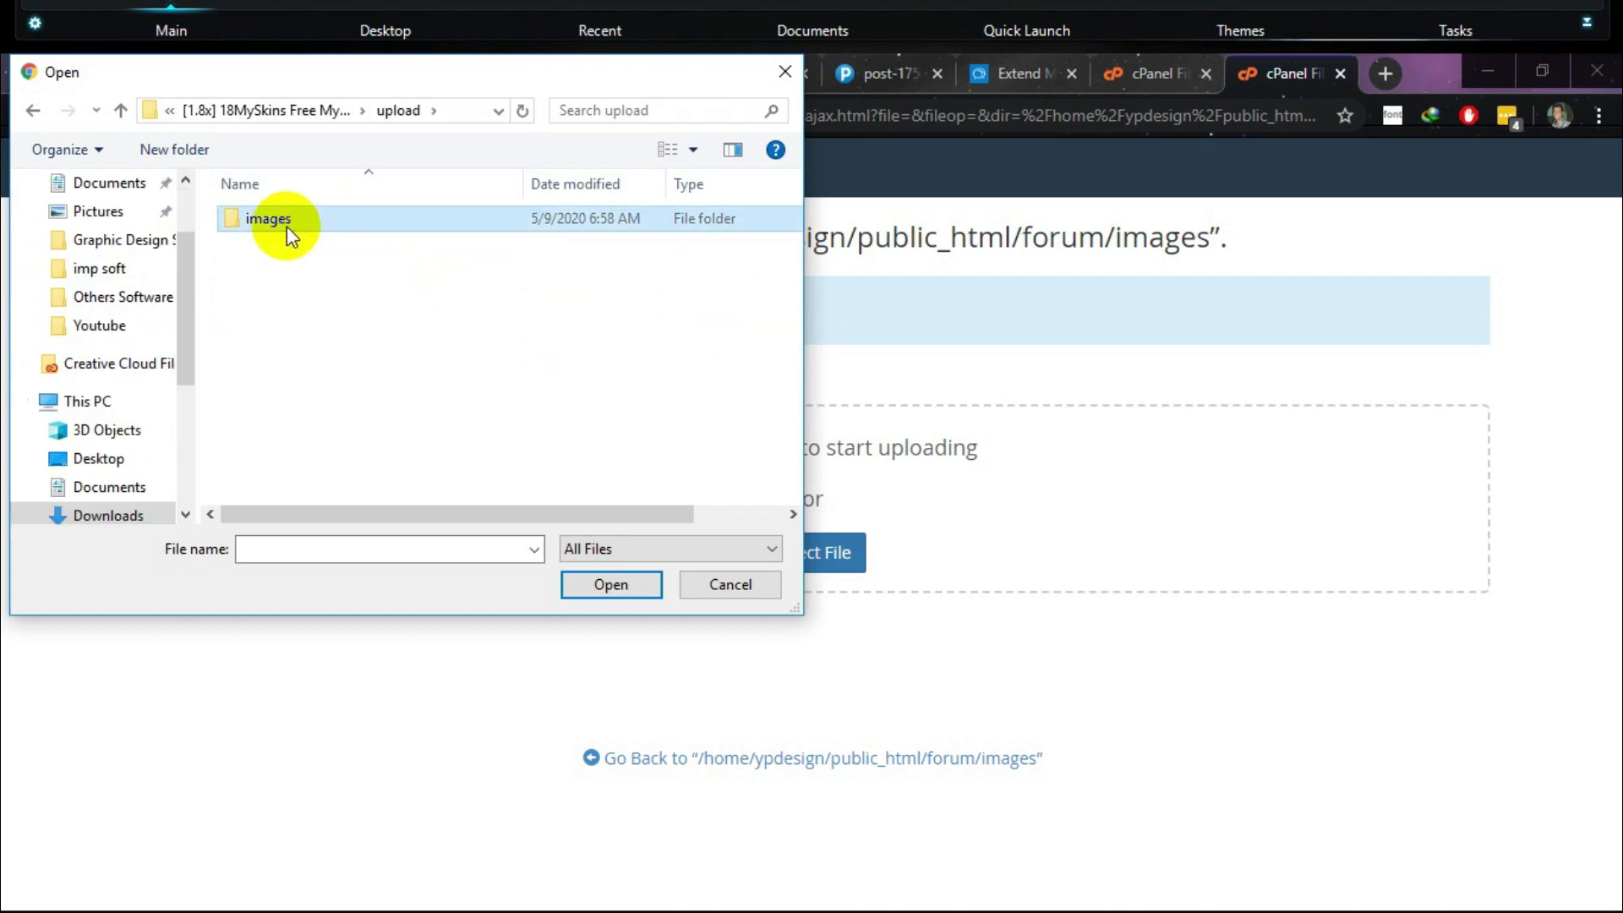
double_click(286, 226)
click(298, 247)
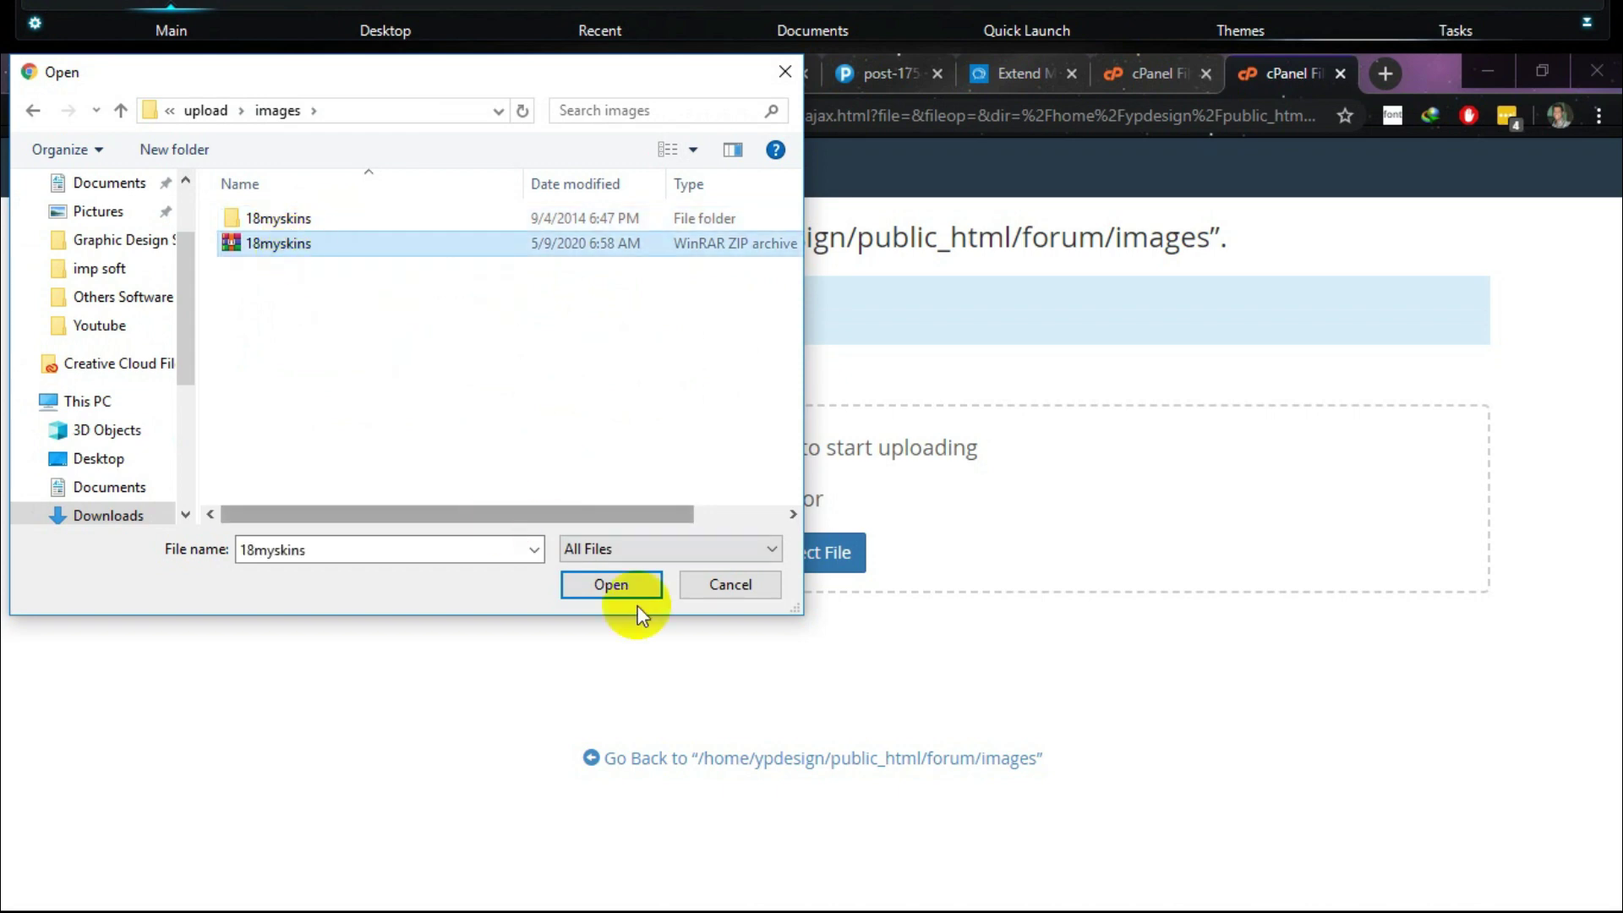
click(622, 585)
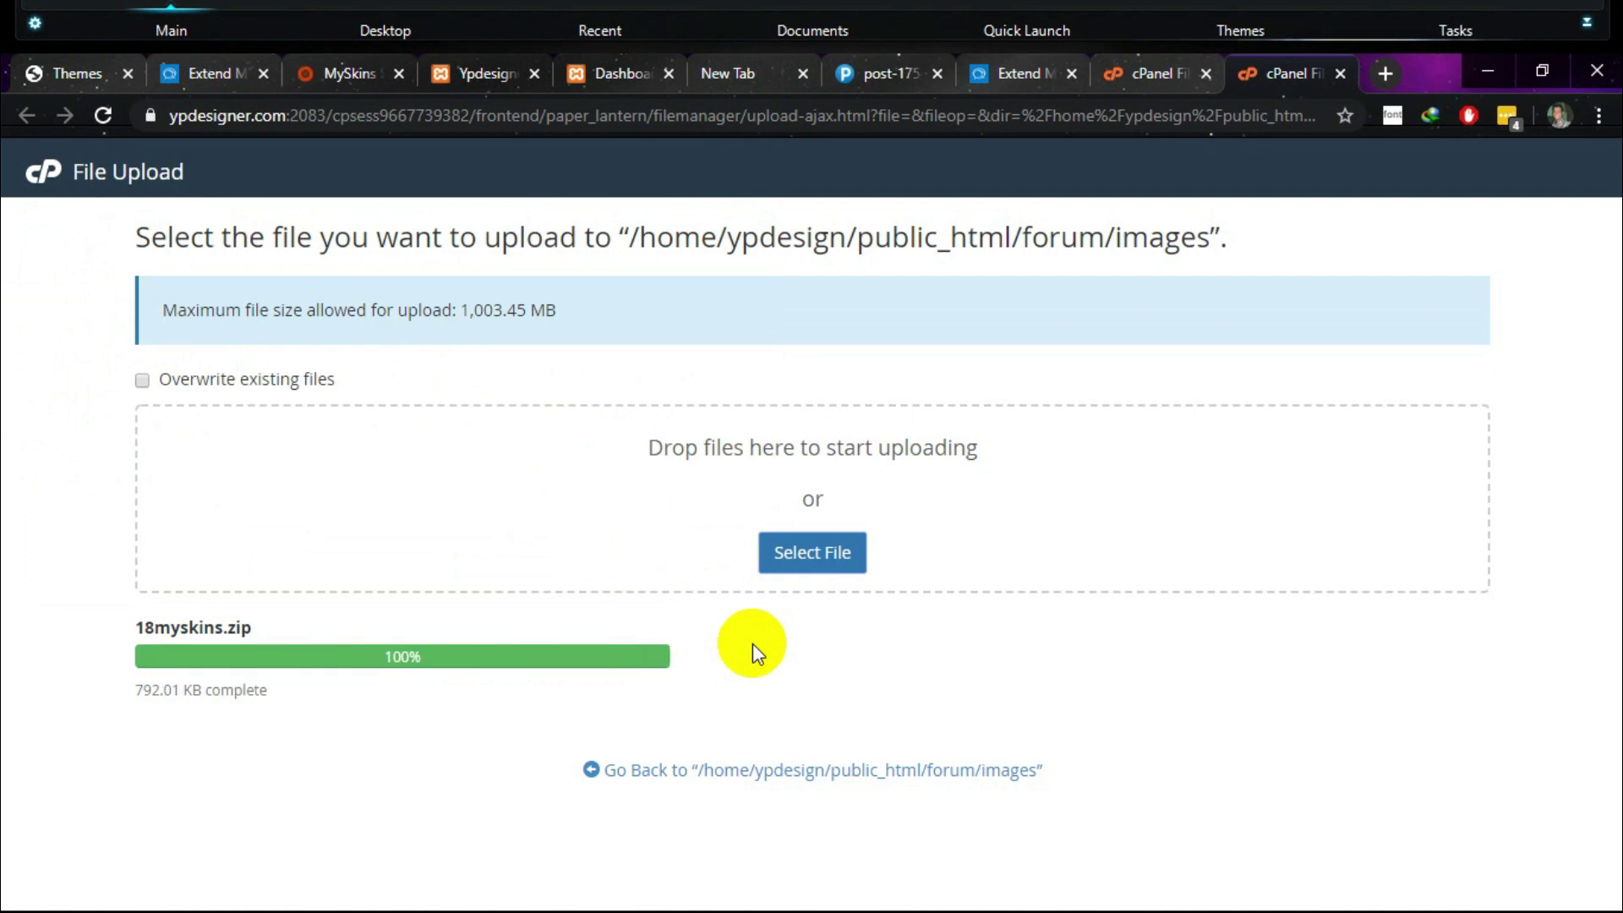
click(806, 770)
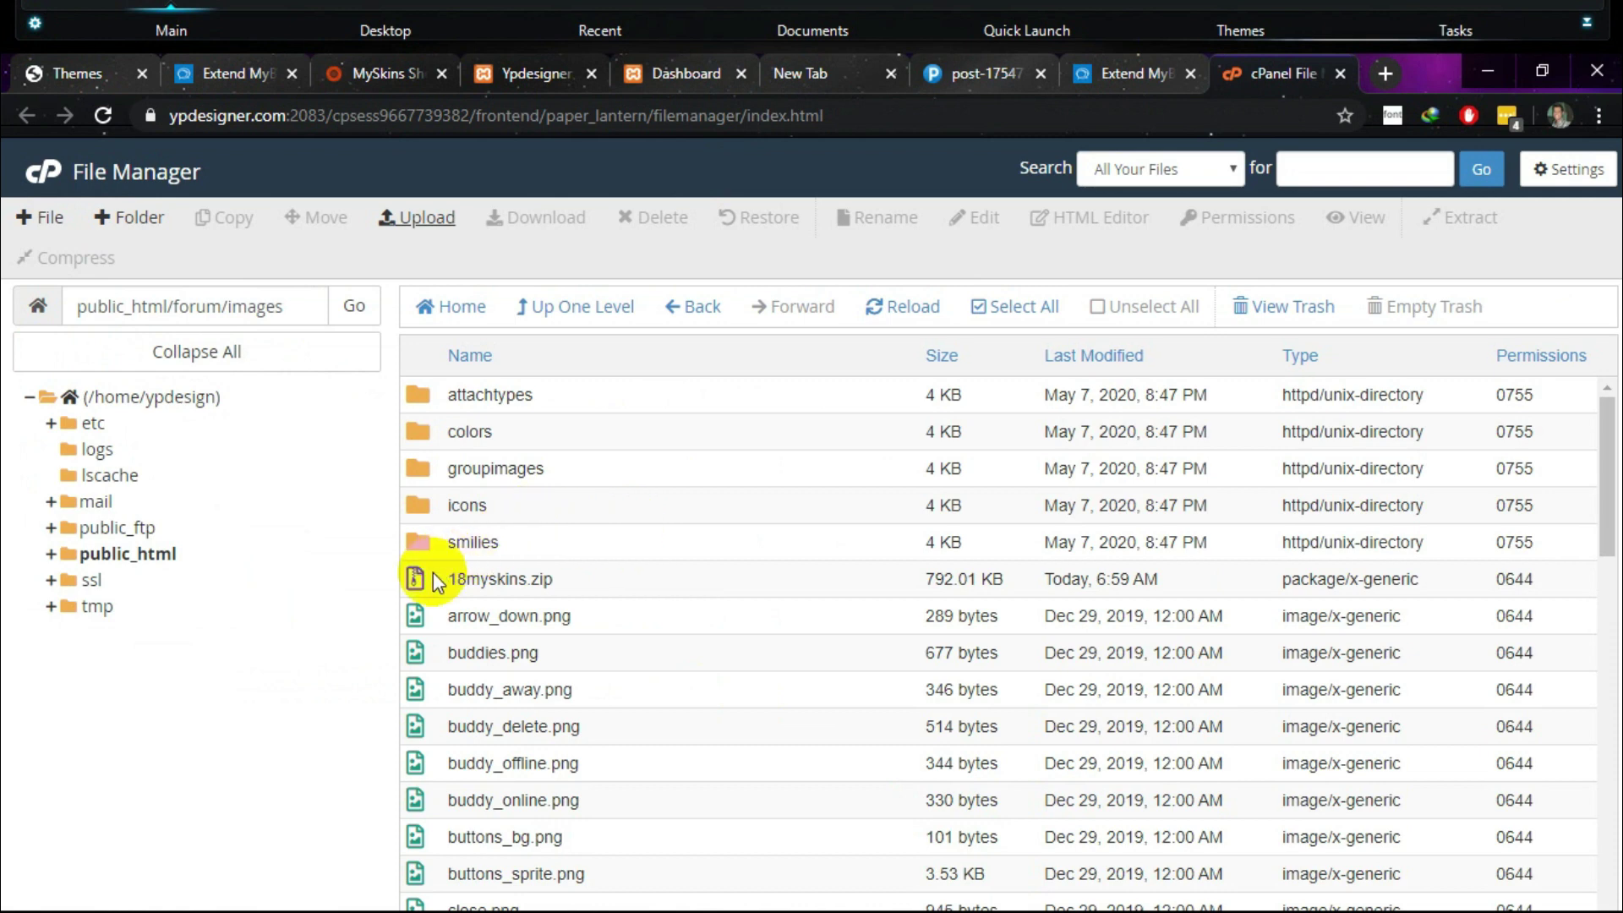
Extract 18myskins.zip into /public_html/forum/images and reload the directory listing.
click(436, 582)
right_click(433, 575)
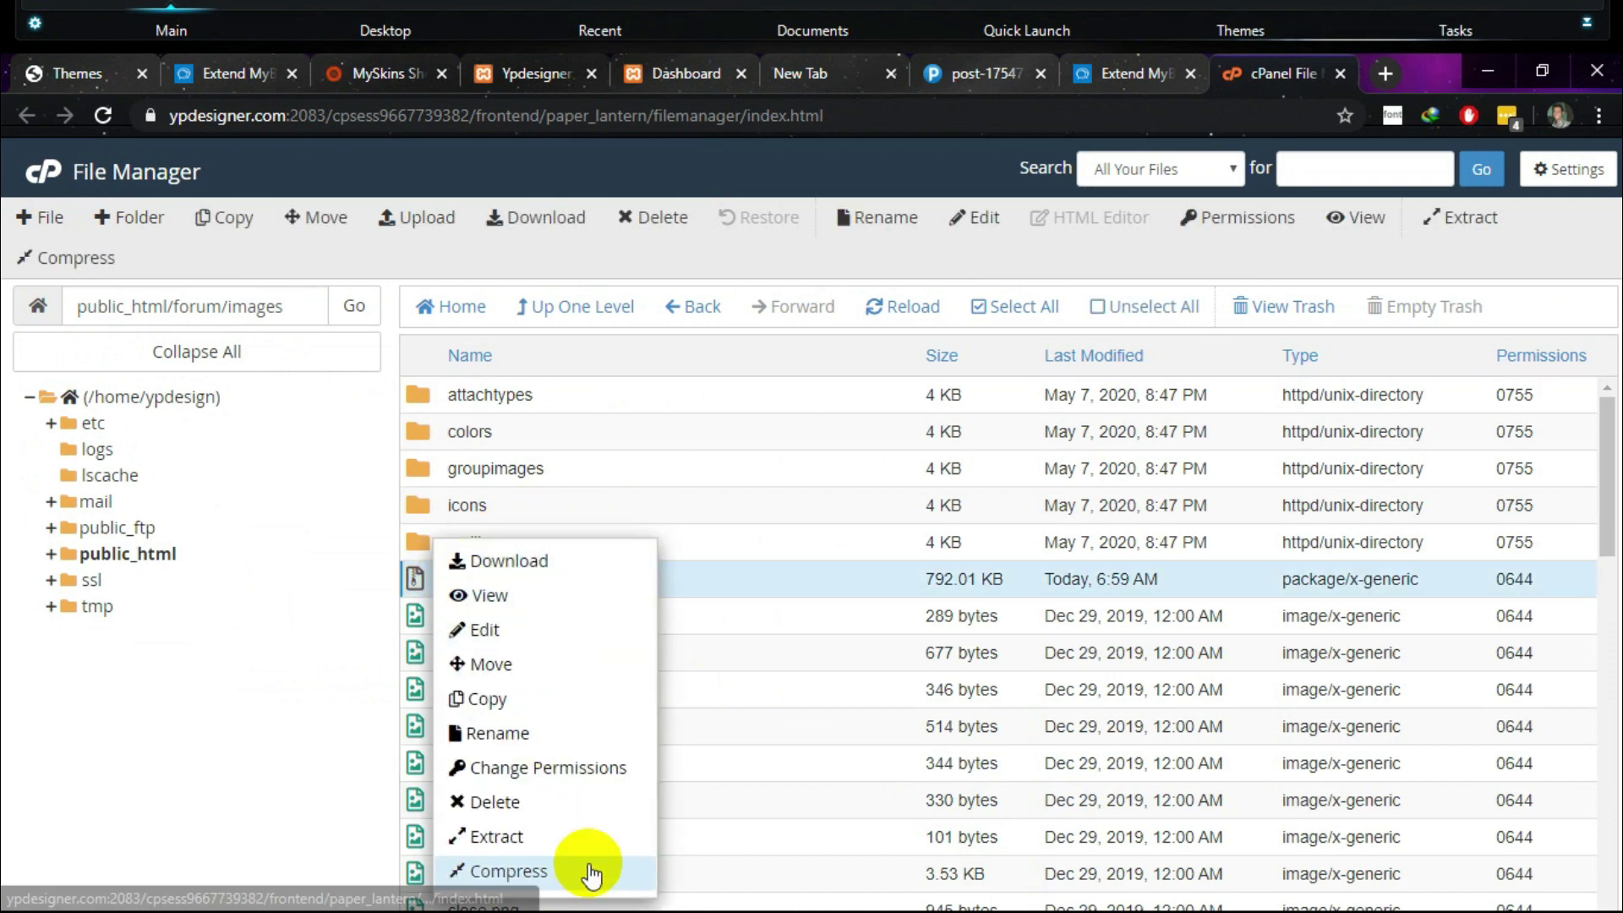
click(558, 842)
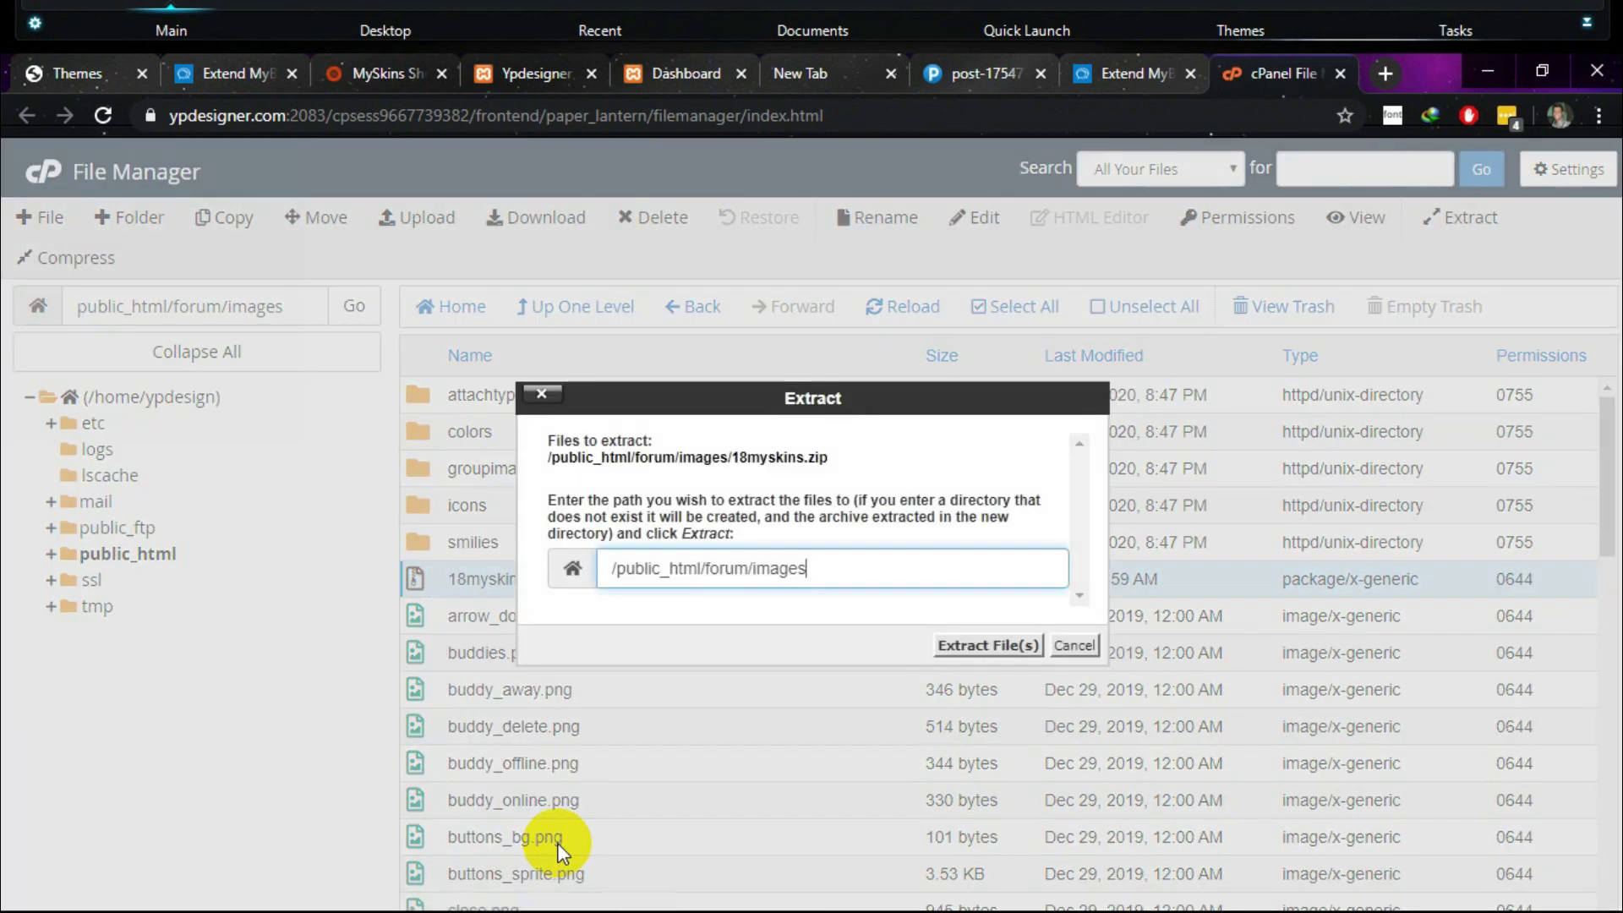
click(973, 653)
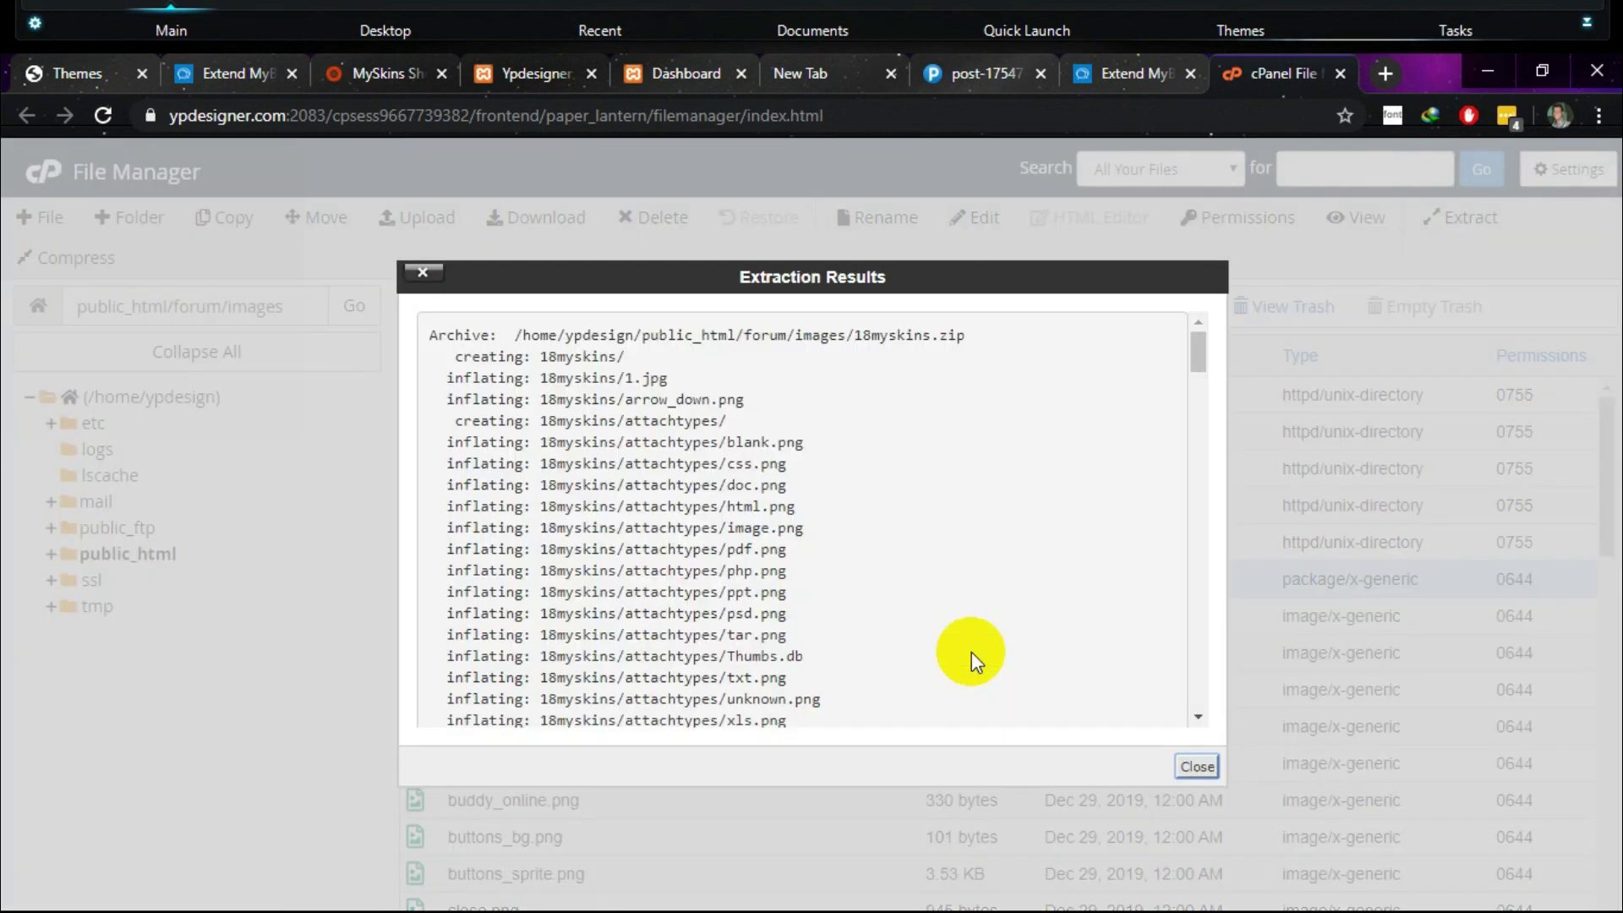
click(1197, 766)
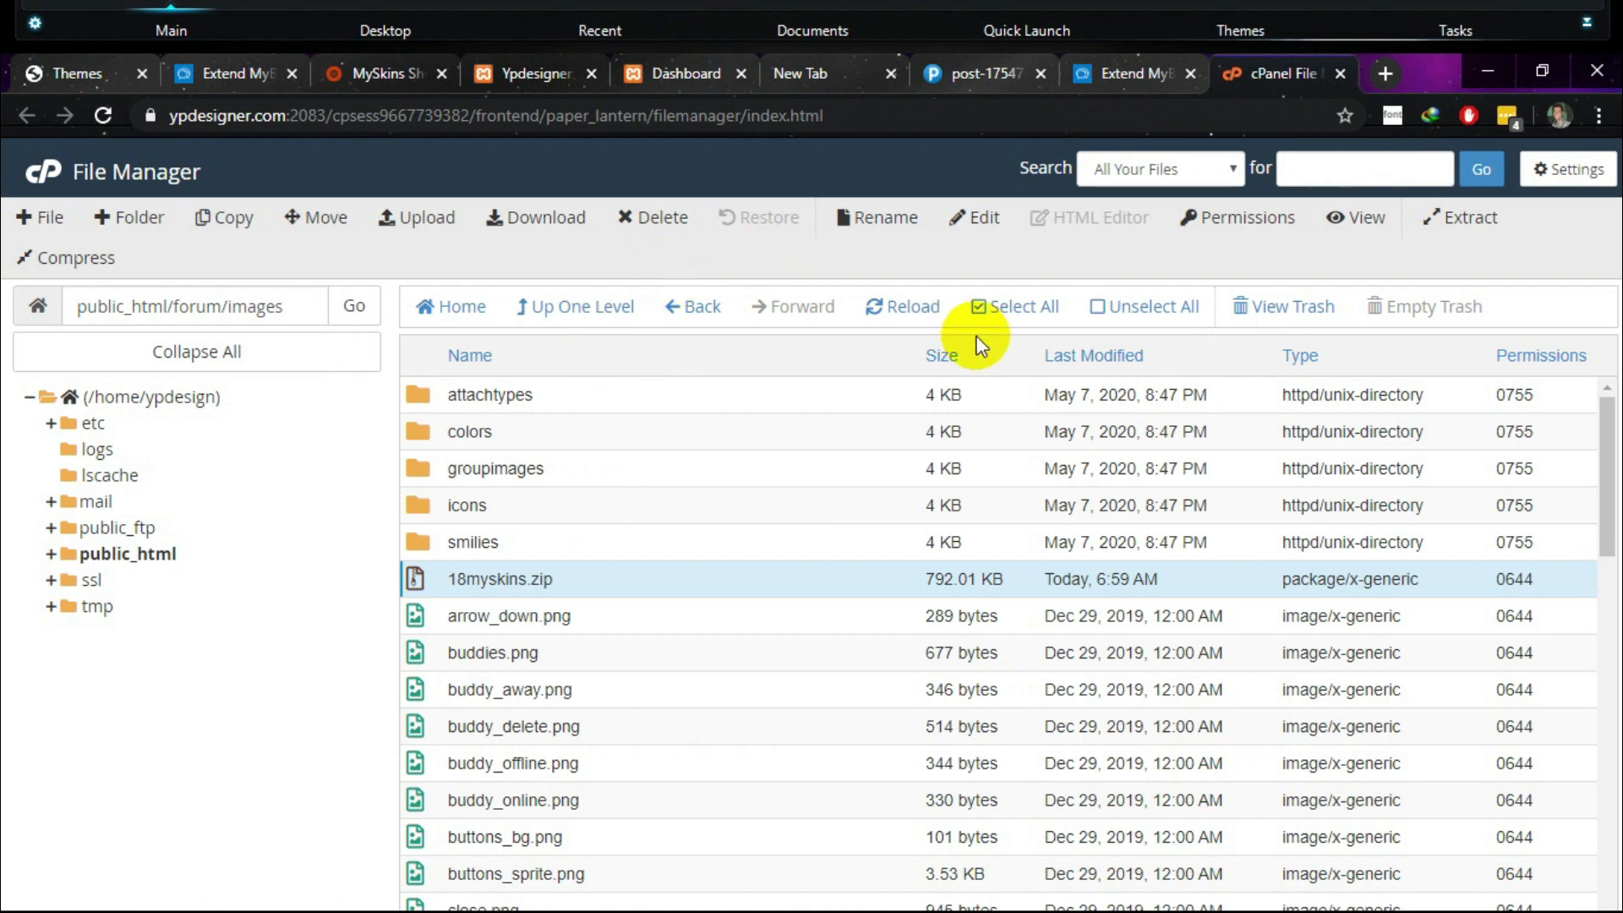
click(922, 311)
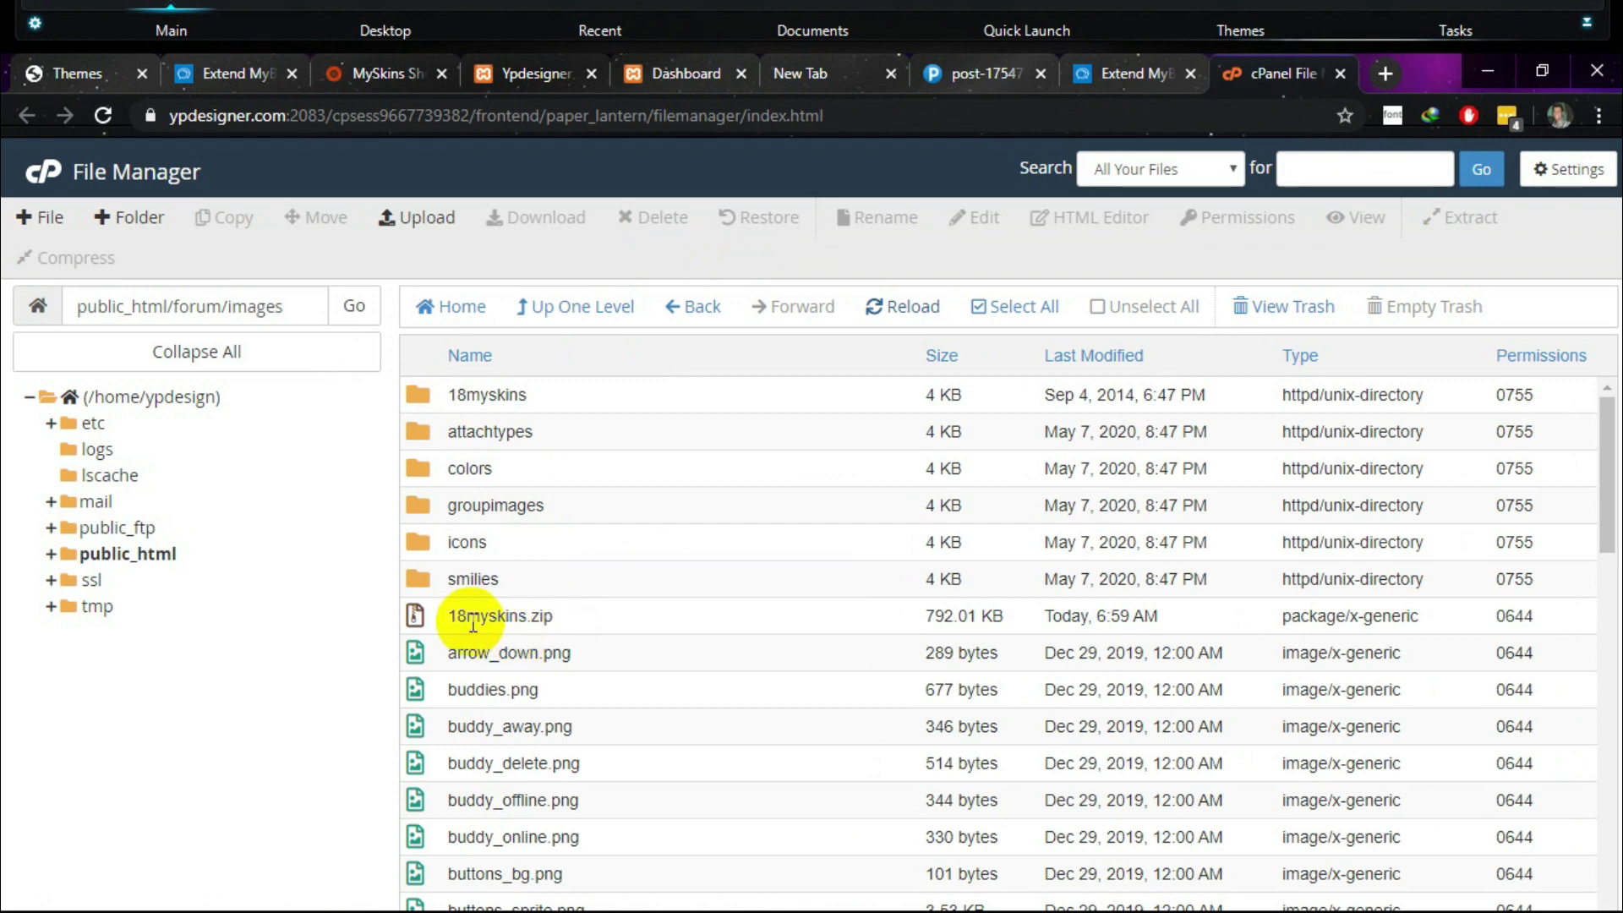
Move 18myskins.zip in forum/images to the trash and close the File Manager.
click(433, 617)
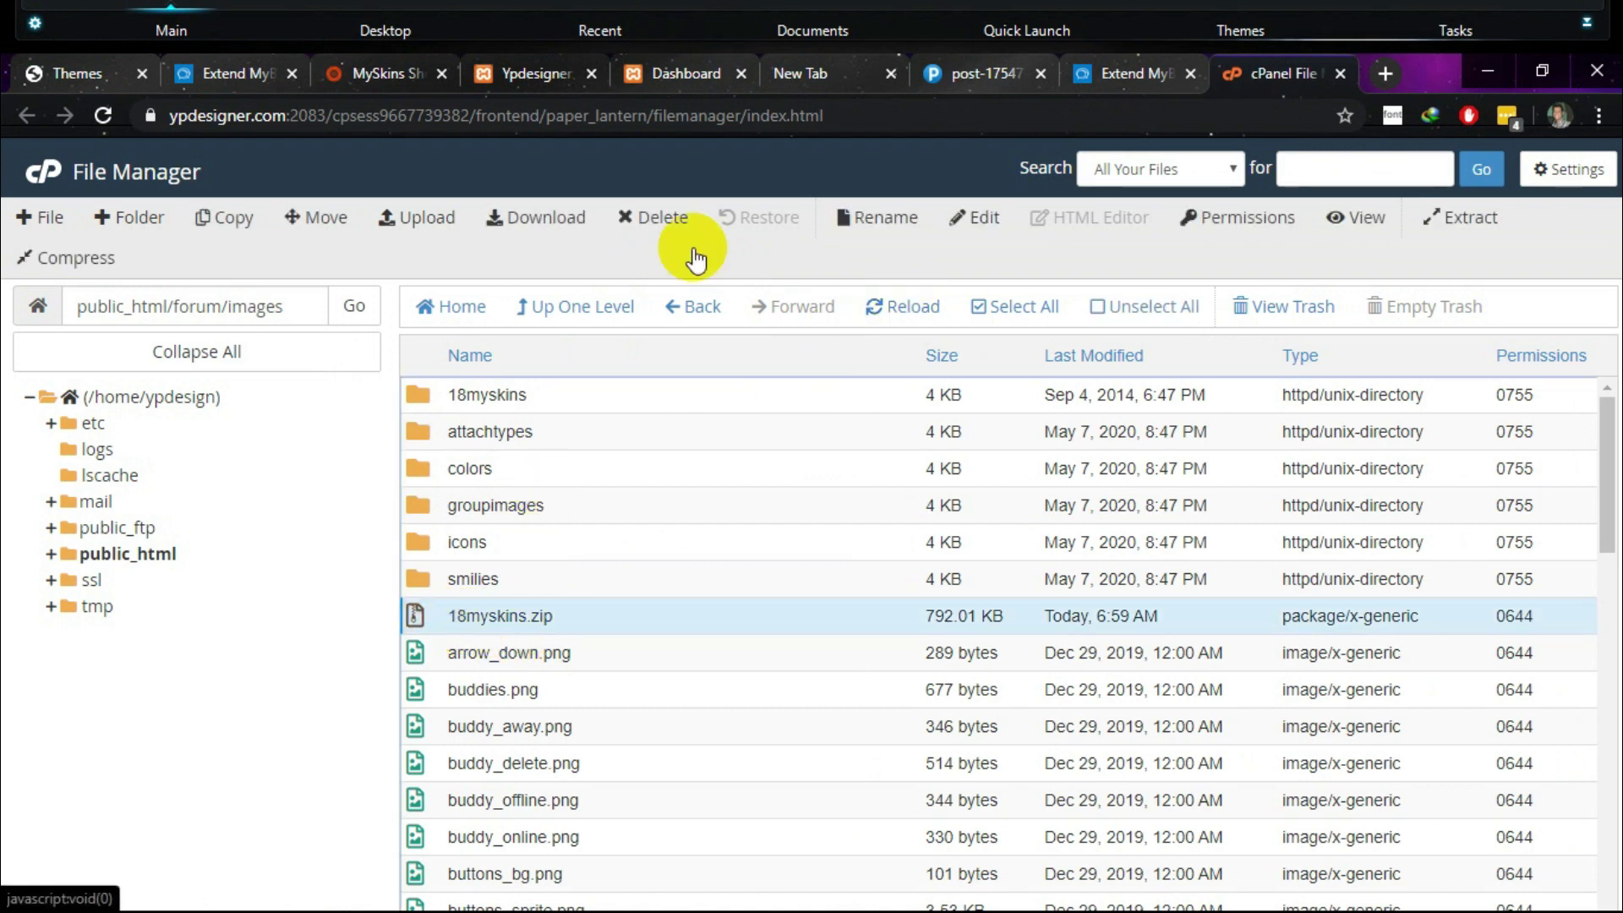
click(657, 222)
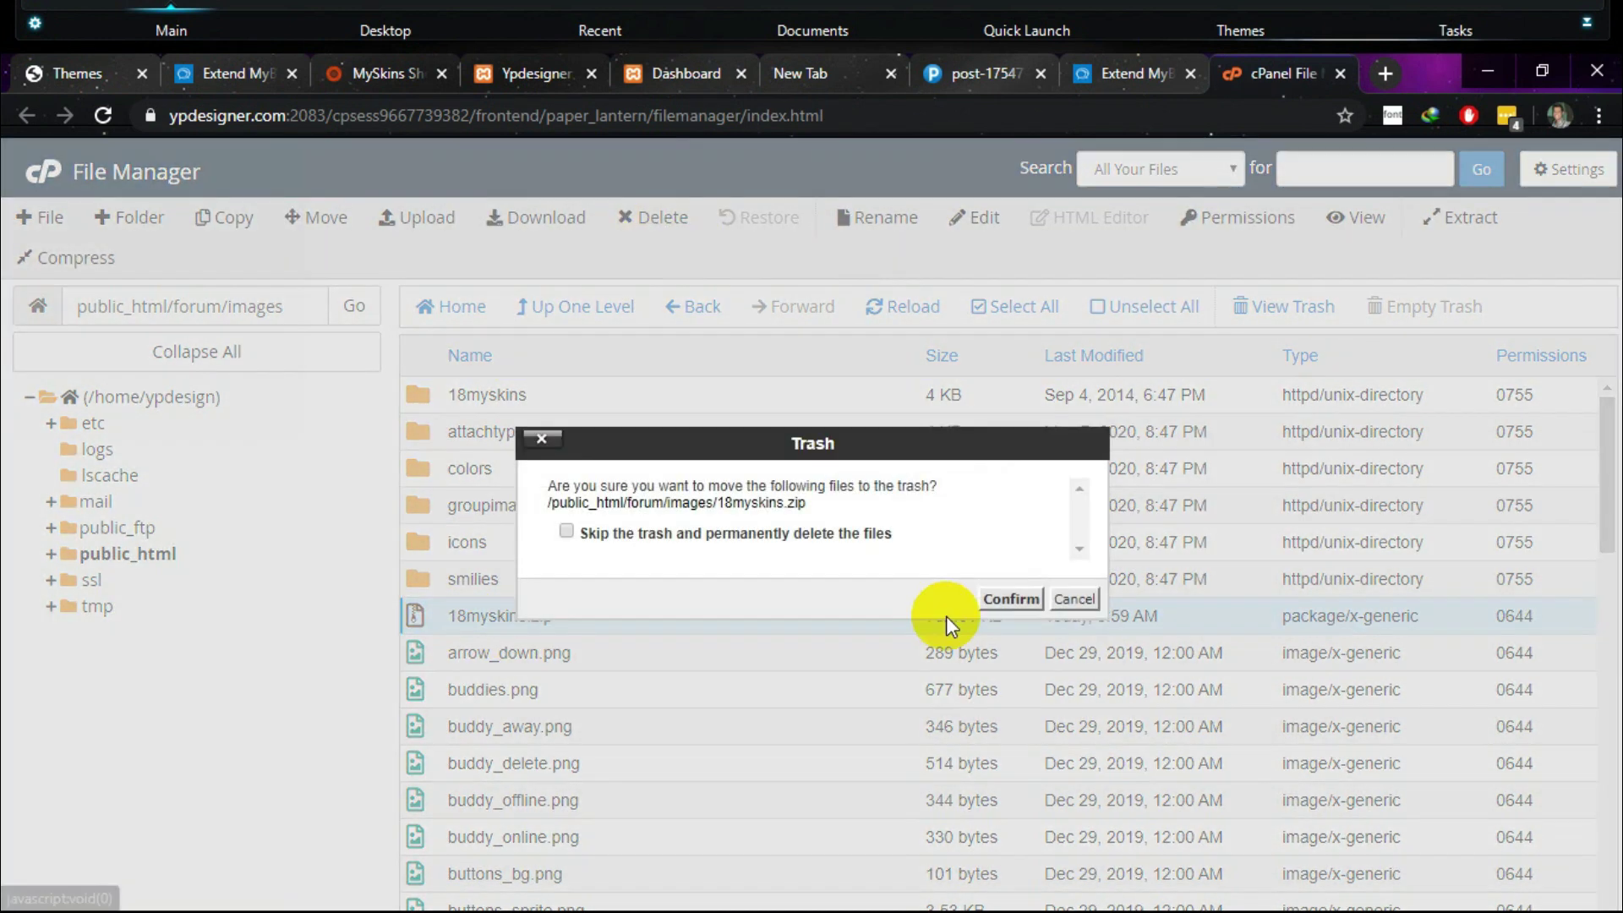
click(997, 599)
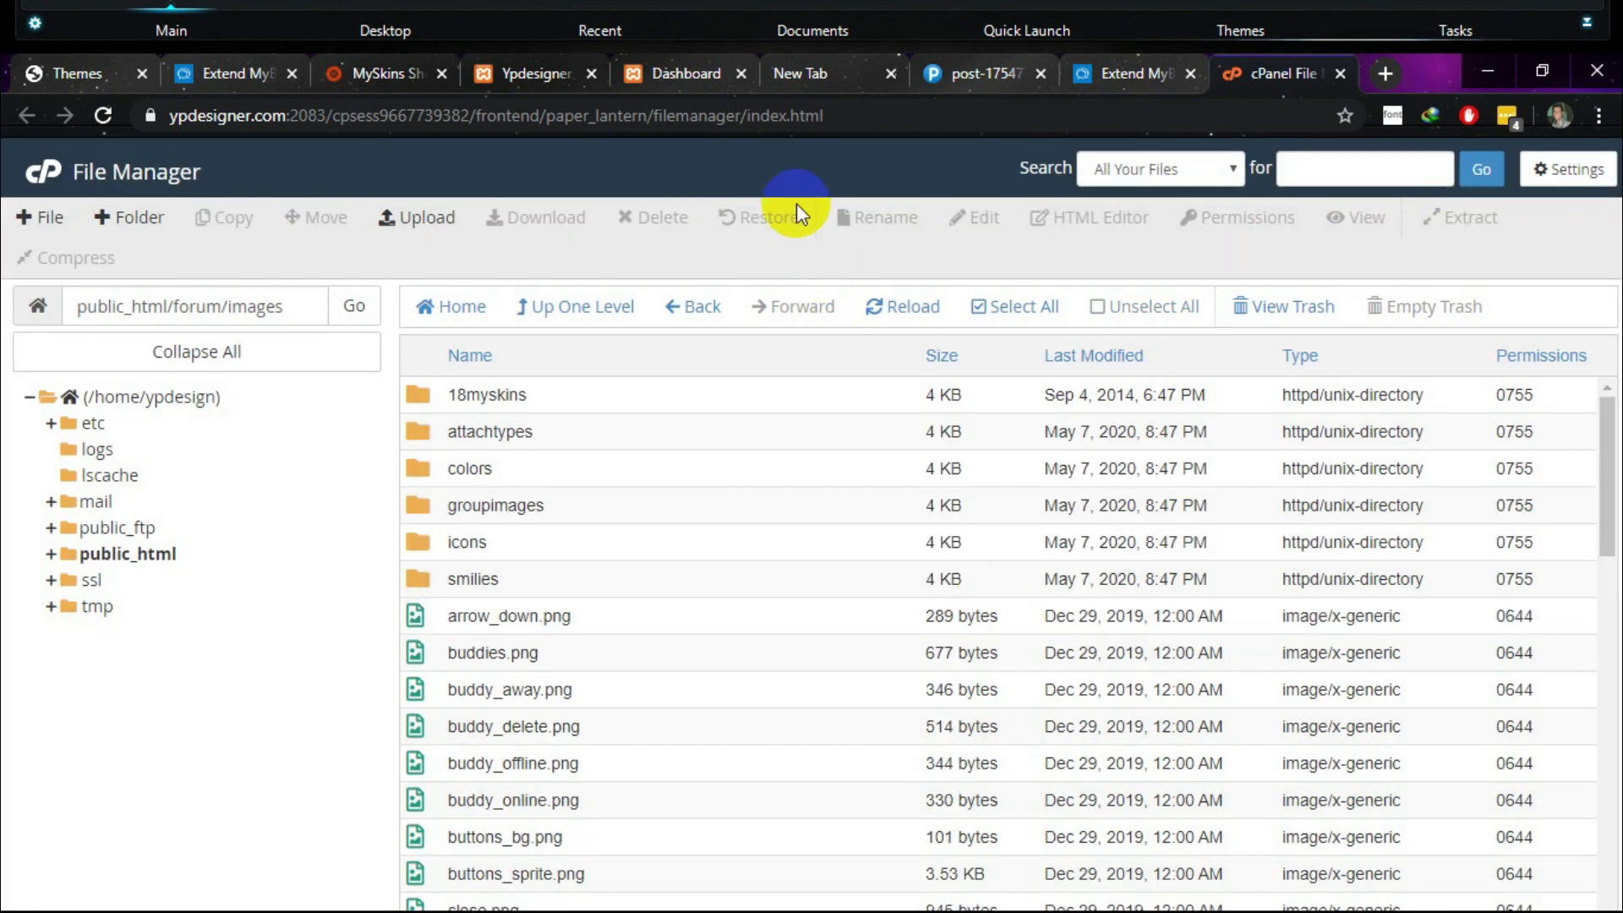
key(ctrl+w)
In the MyBB admin Themes page, start a theme import and choose 18MySkins-theme.xml from the extracted theme's XML folder as the local file.
click(73, 74)
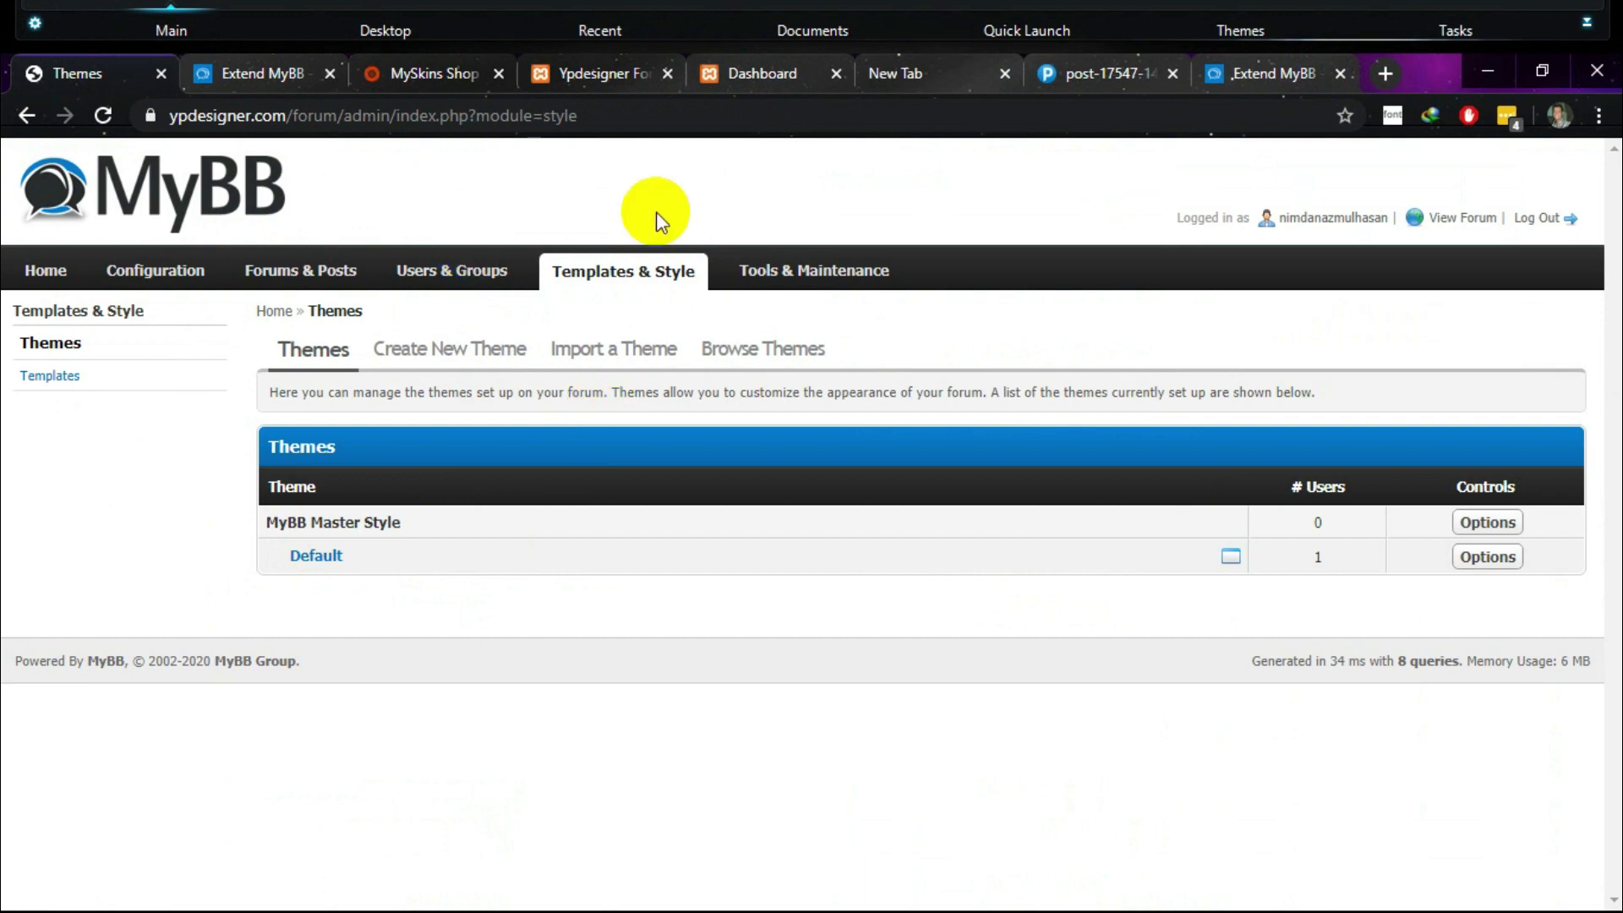
click(577, 350)
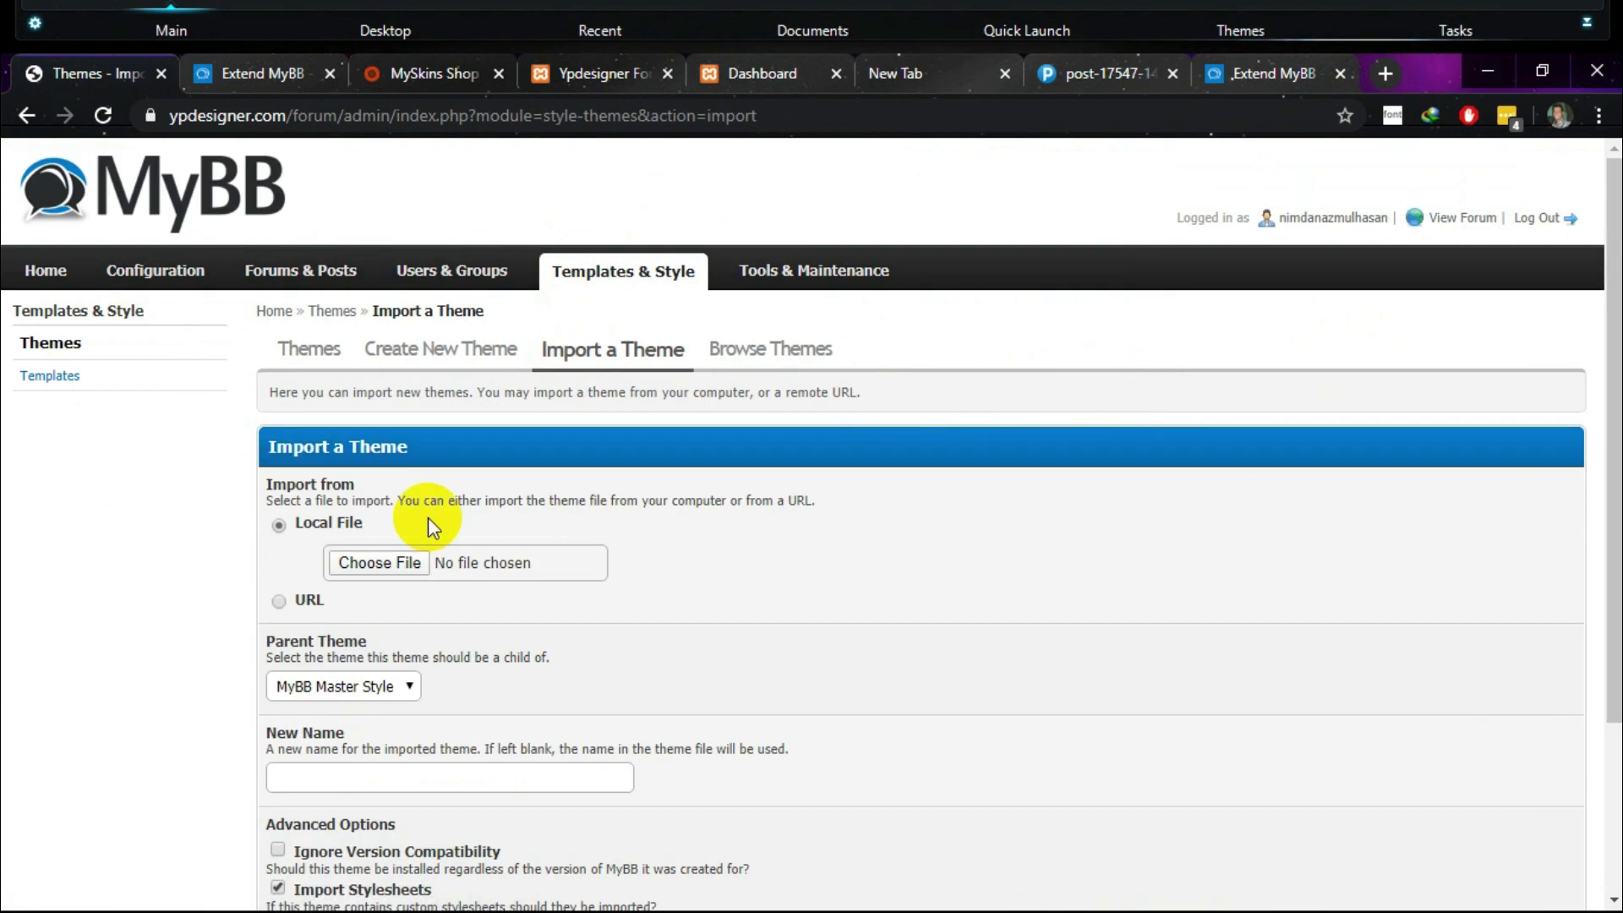
click(395, 564)
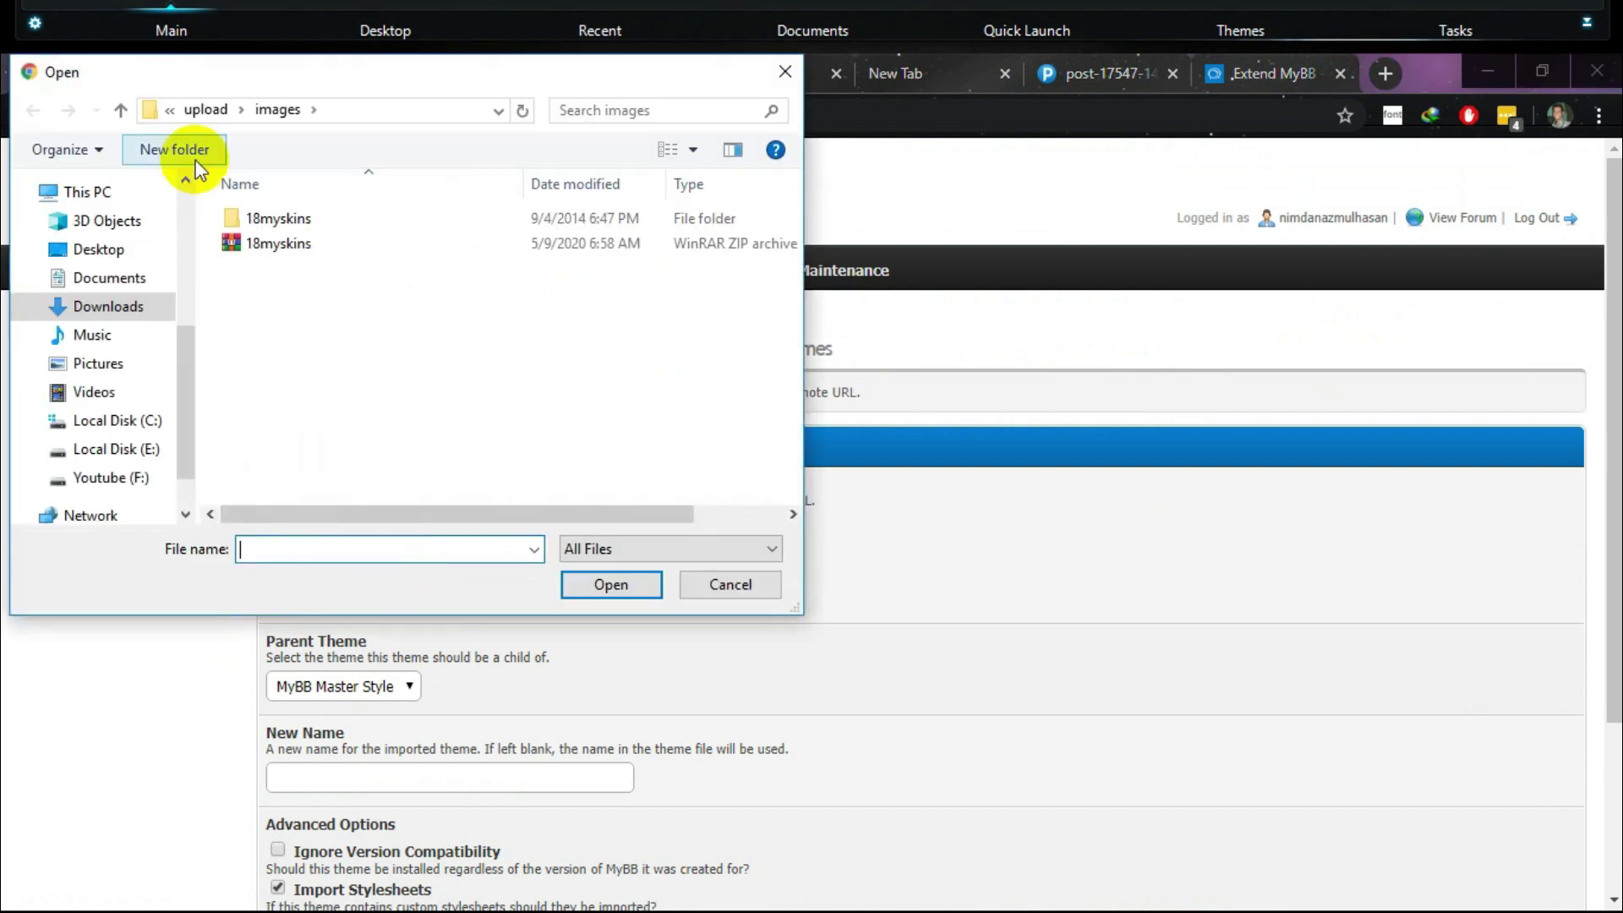
click(121, 108)
click(121, 108)
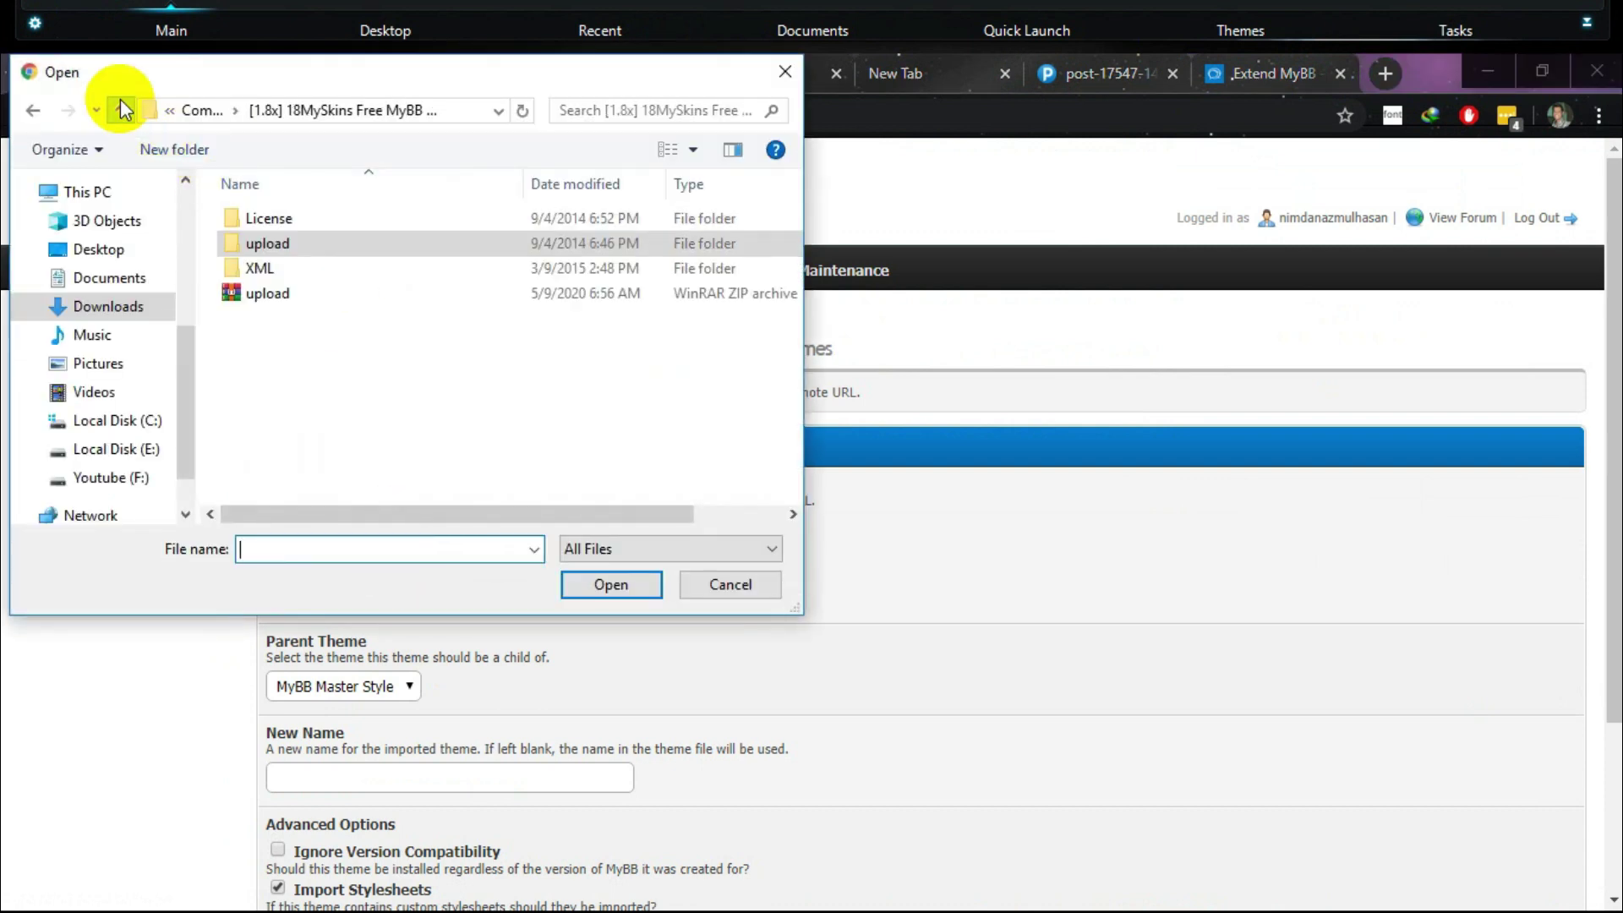
double_click(259, 268)
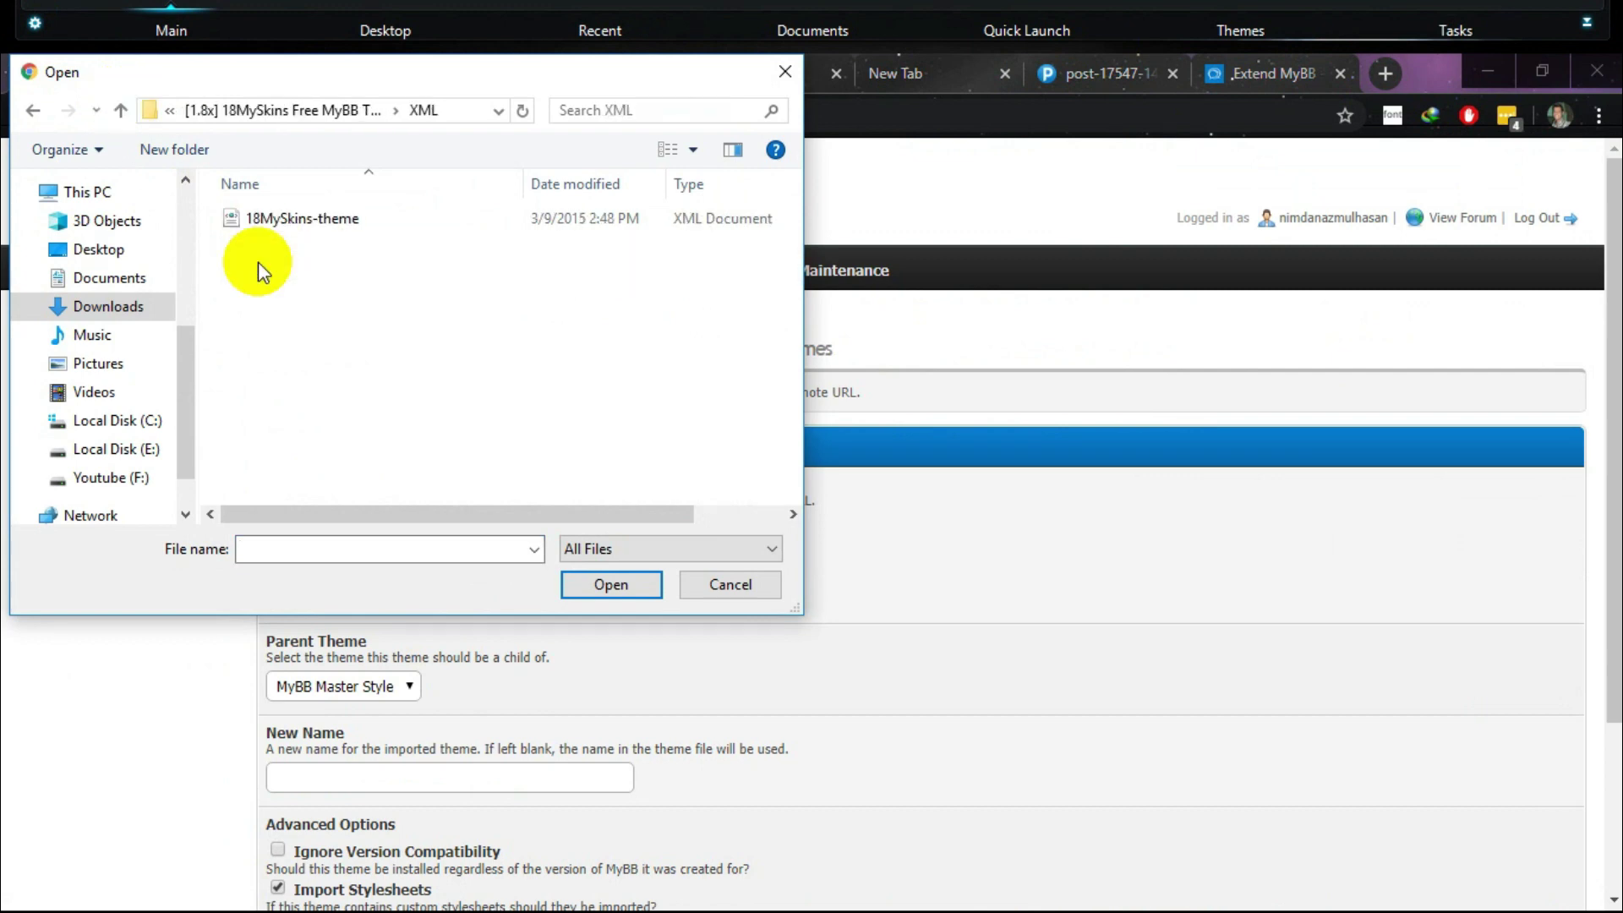
double_click(280, 220)
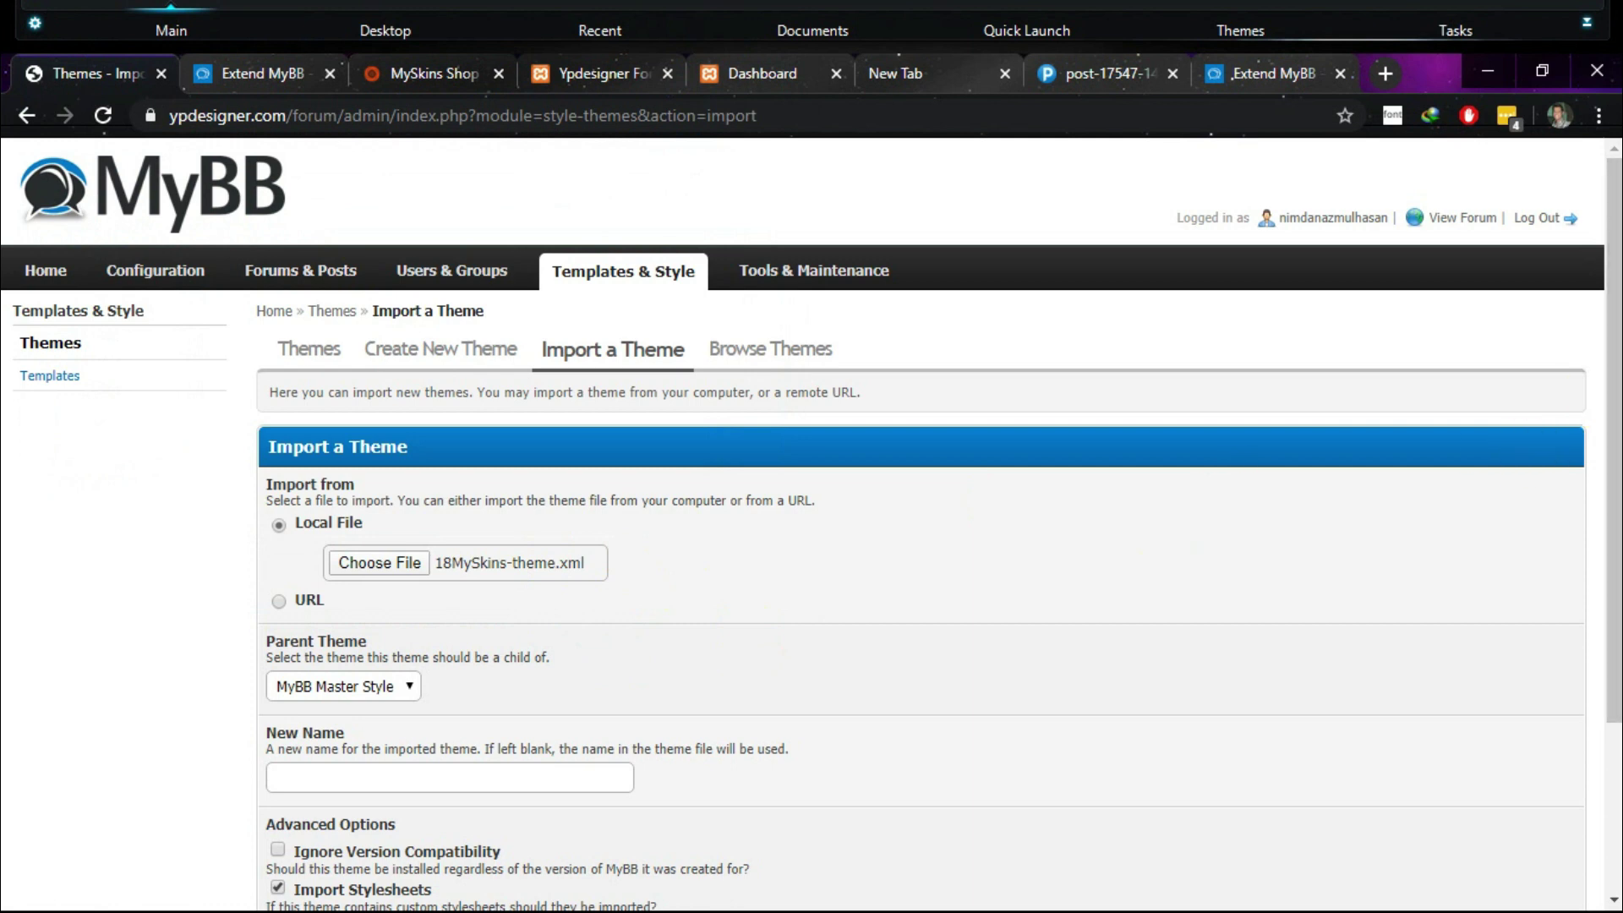
Name the new theme ypdesignertheme, enable Ignore Version Compatibility and import the theme.
scroll(1594, 435, down, 3)
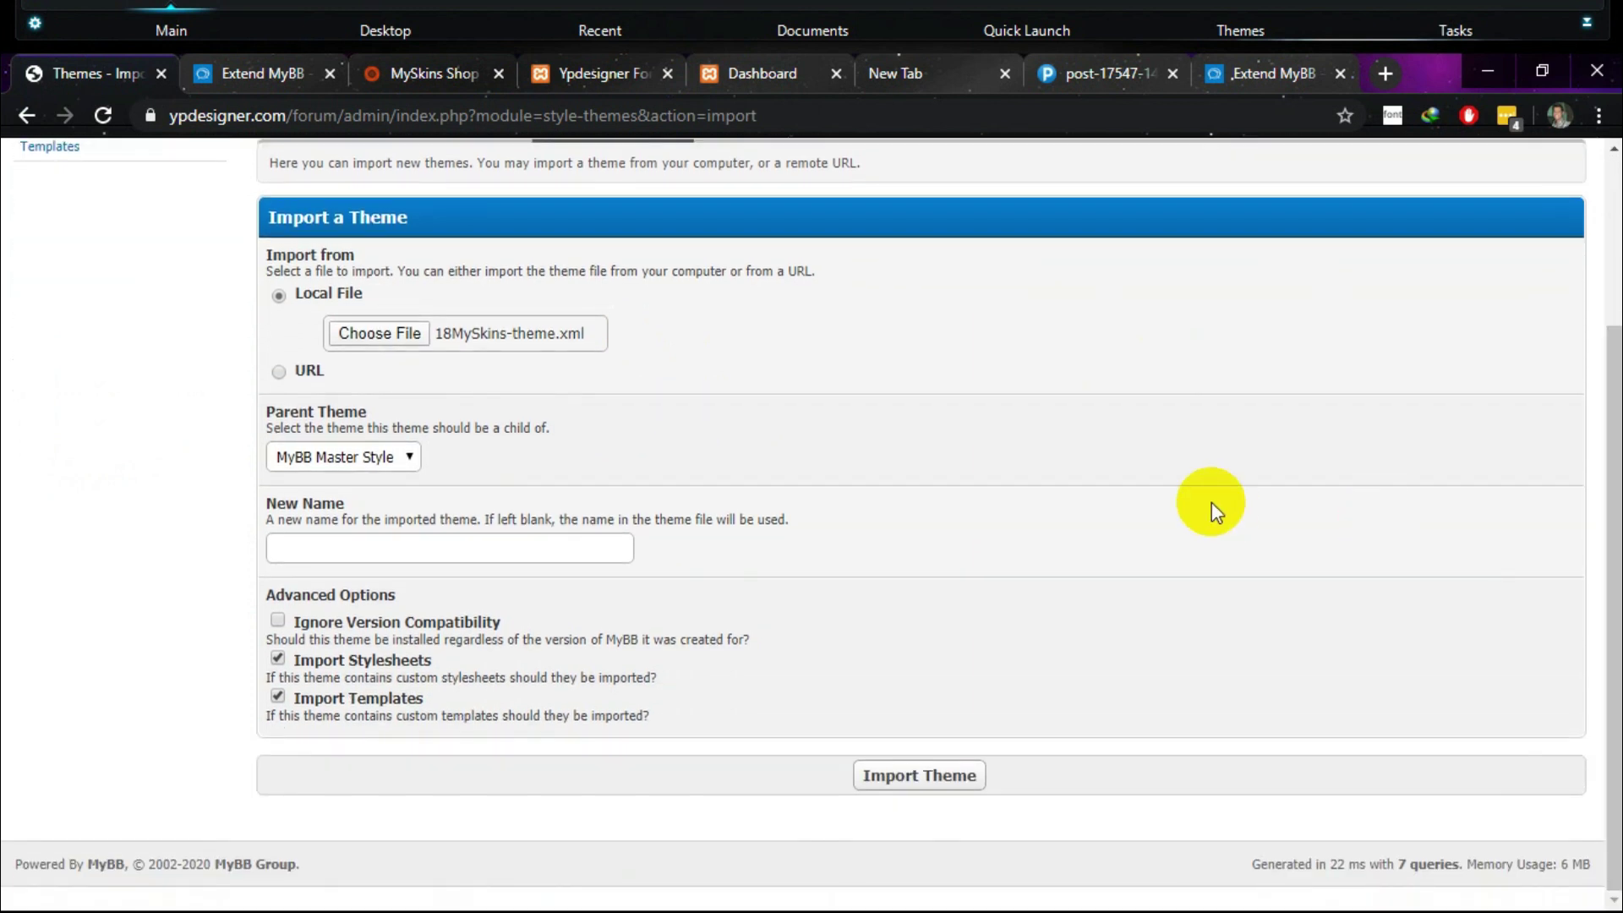
click(357, 550)
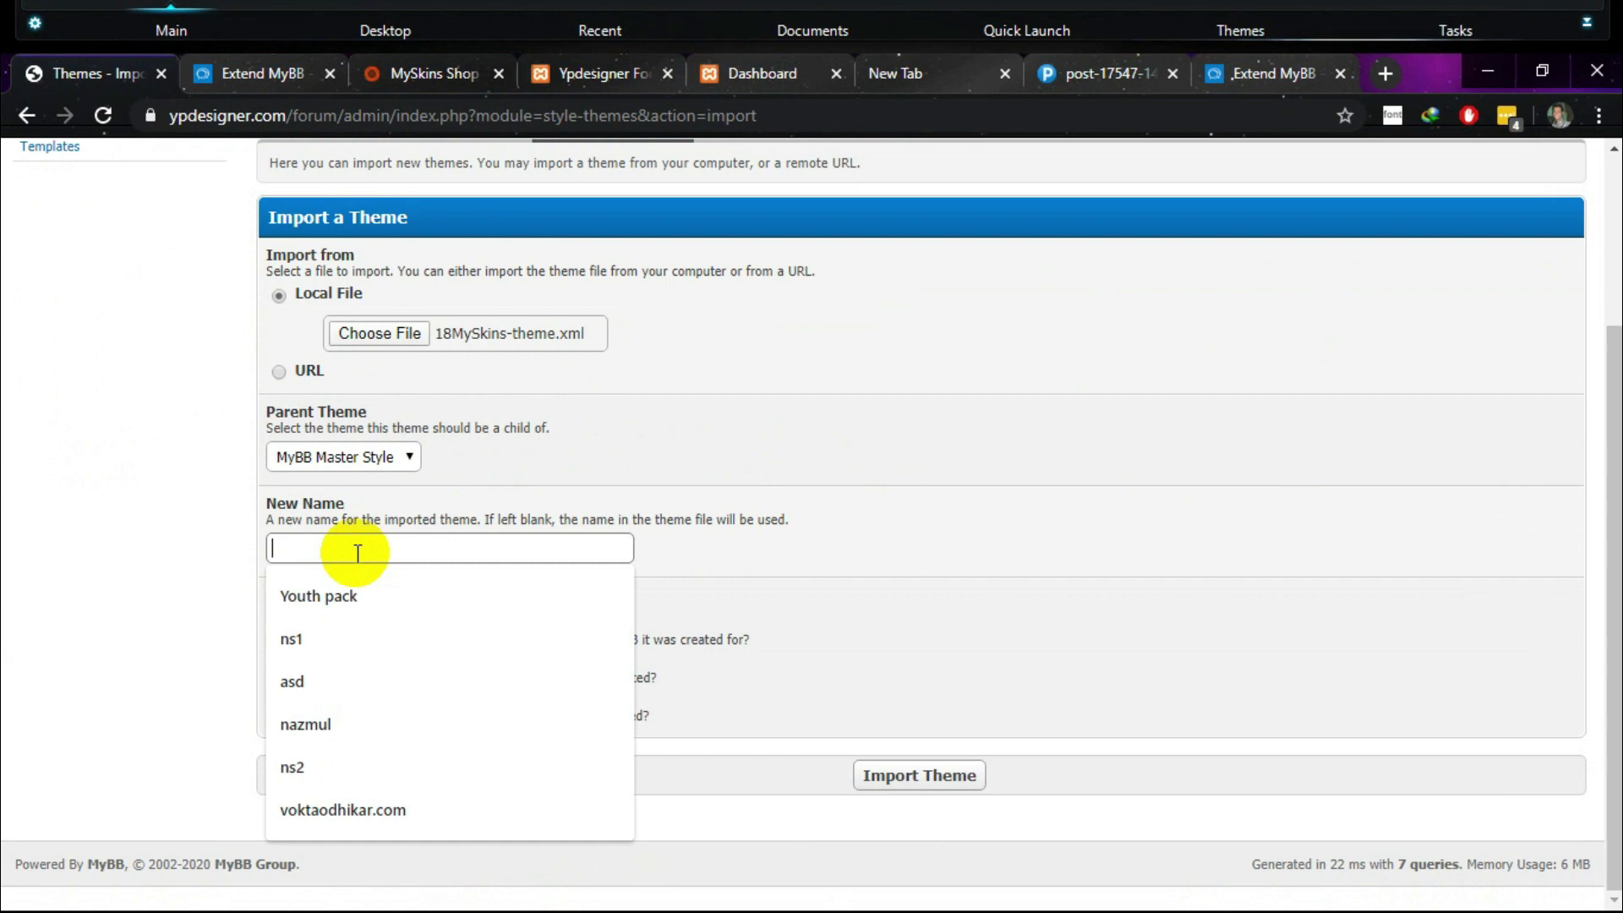
text(ypdesignertheme)
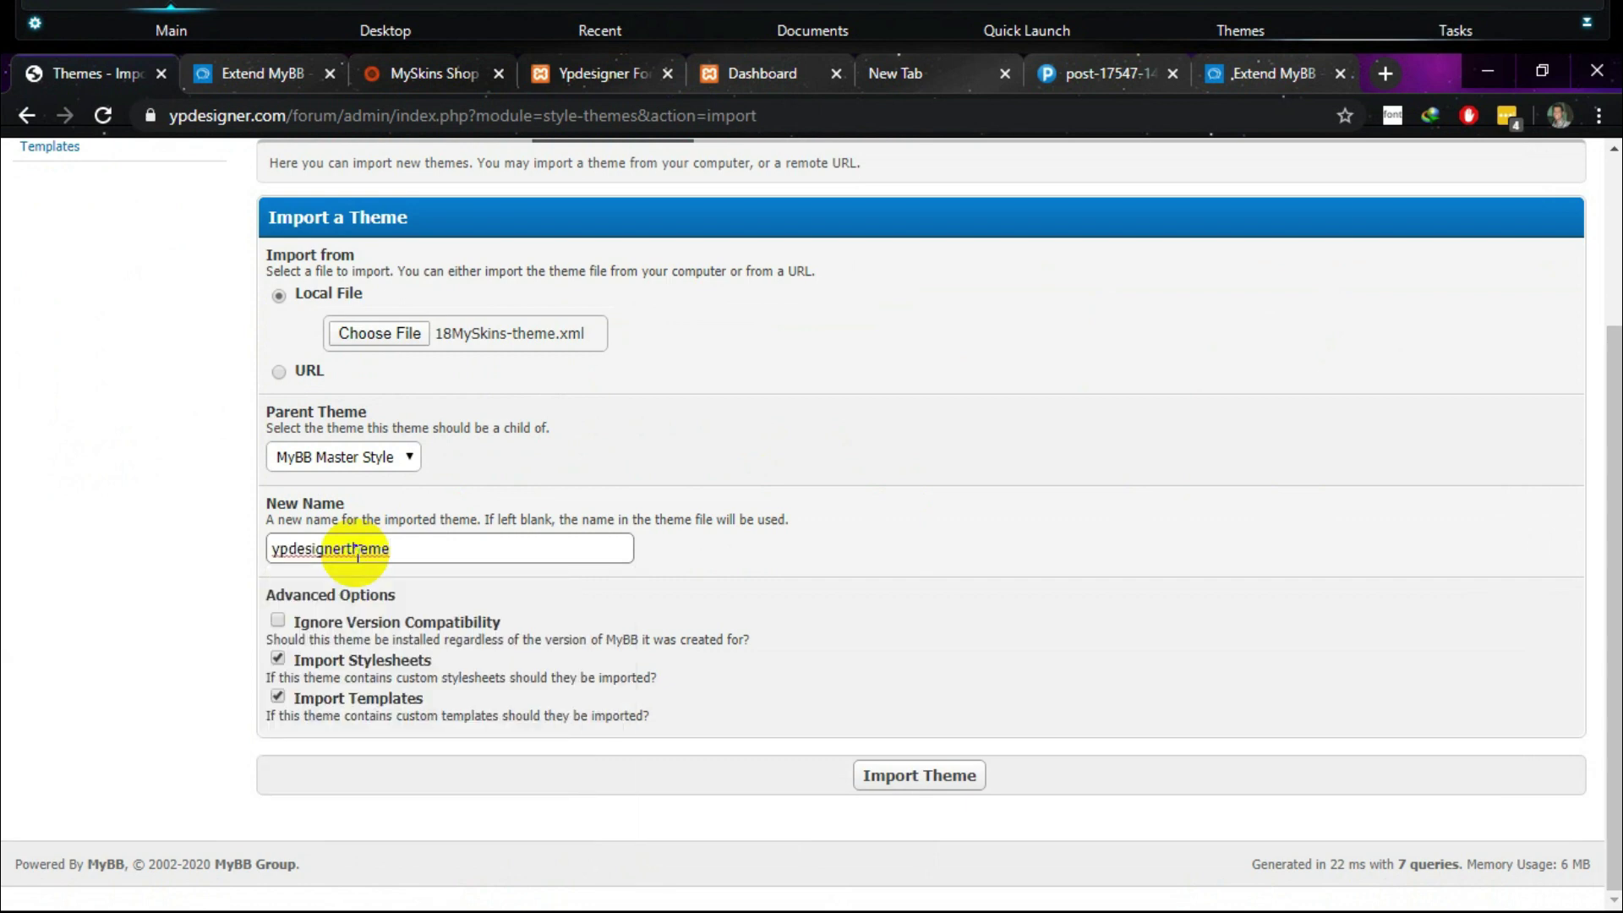
click(423, 622)
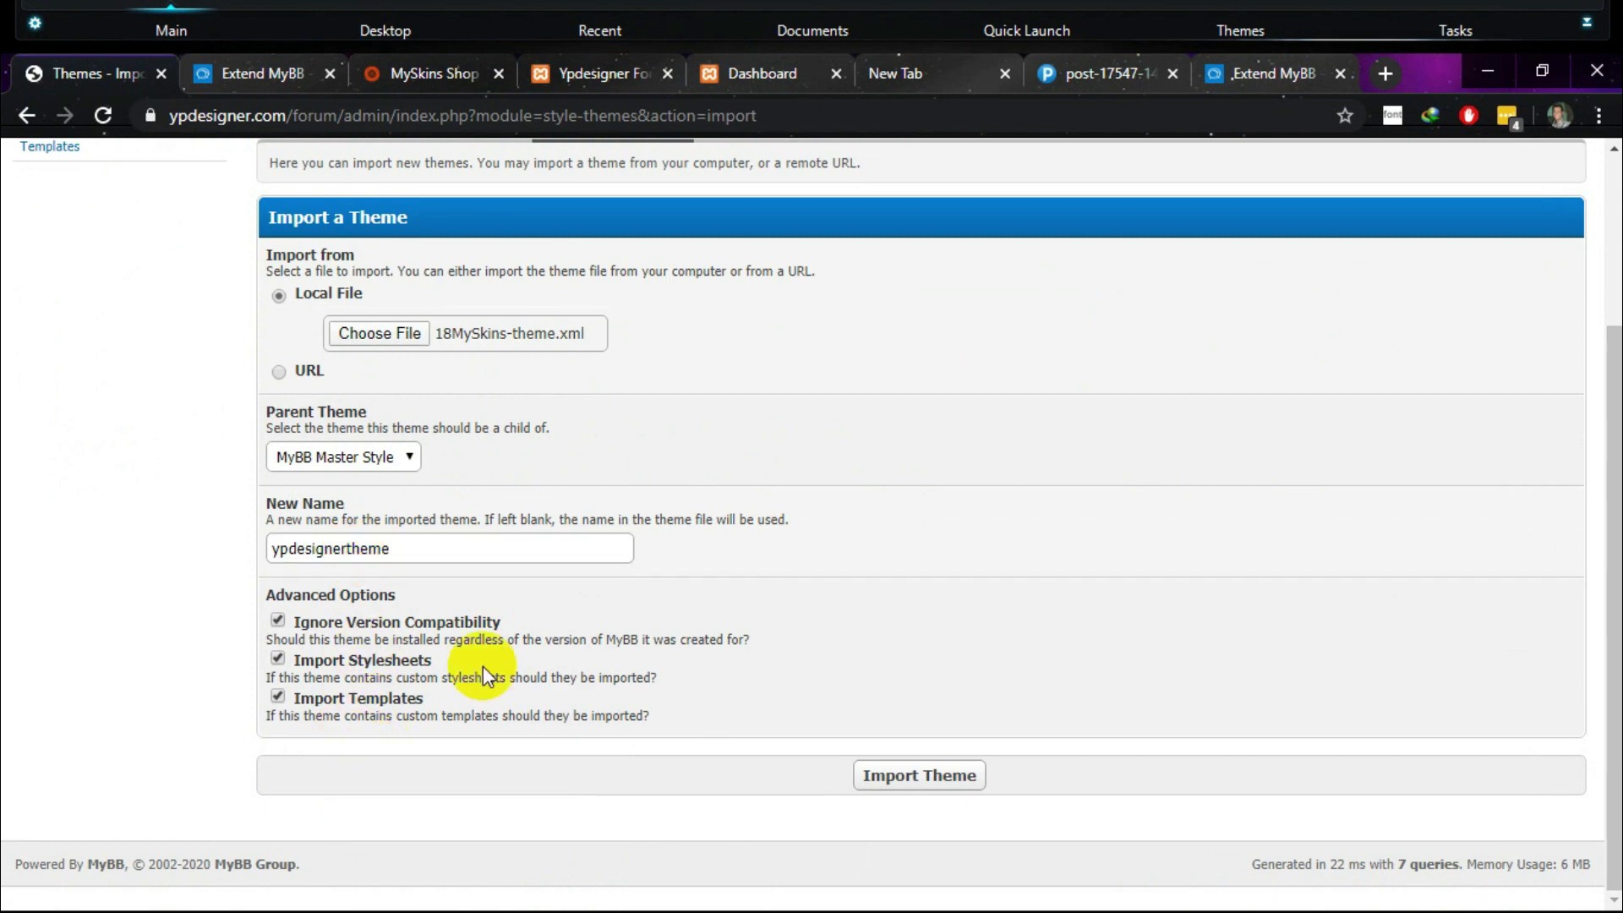
click(907, 777)
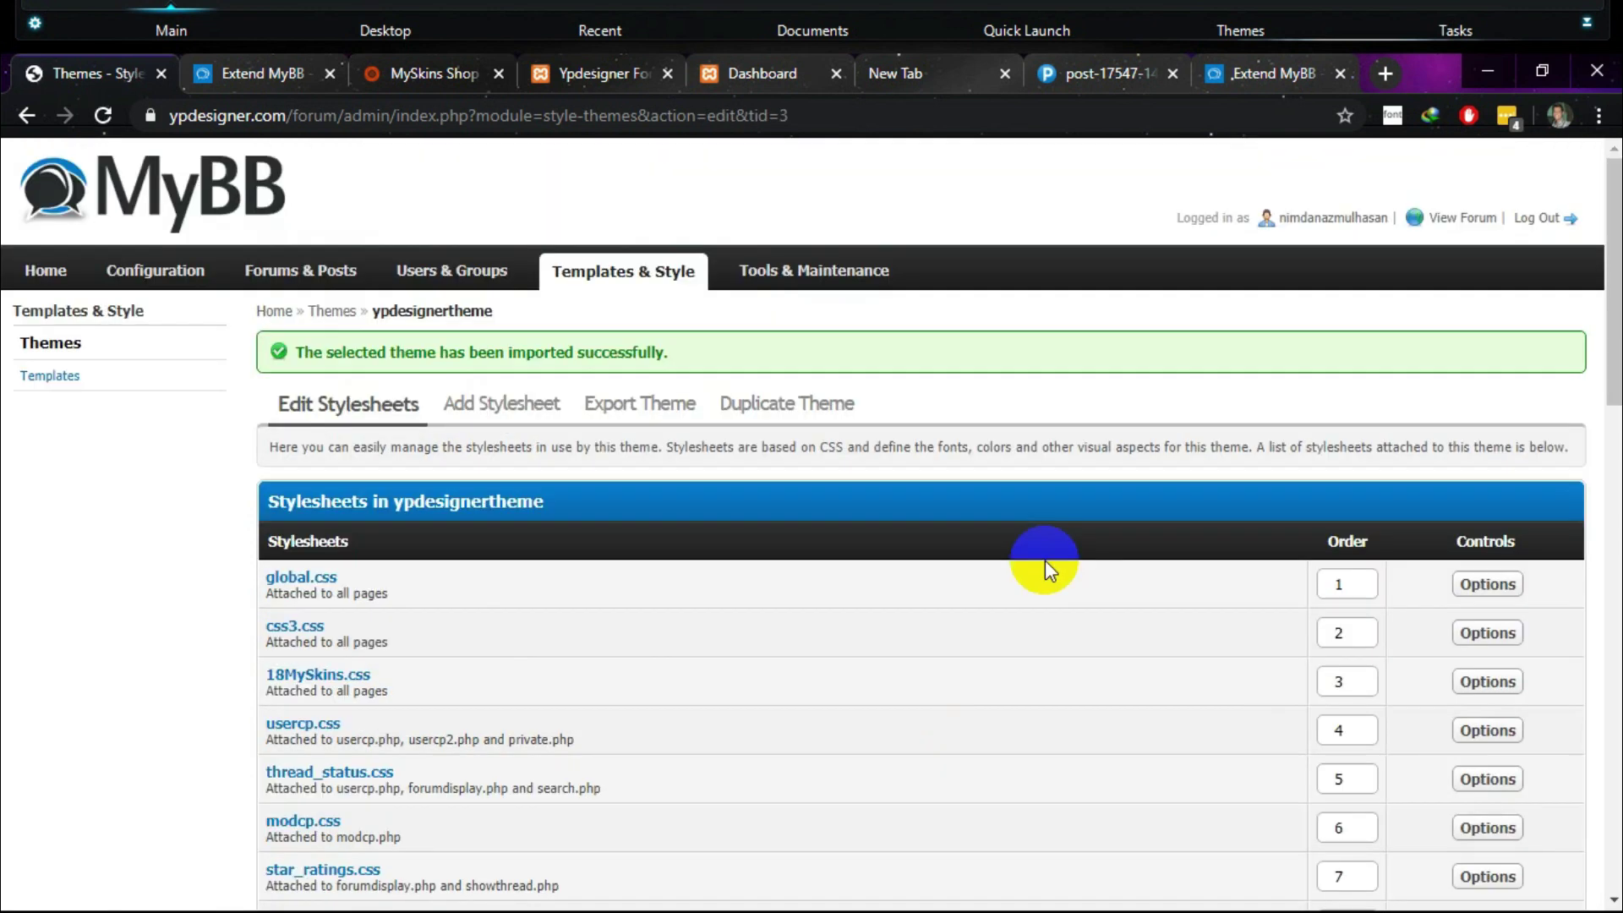
Set ypdesignertheme as the default theme from the Themes list and open the forum in a separate browser tab.
click(74, 344)
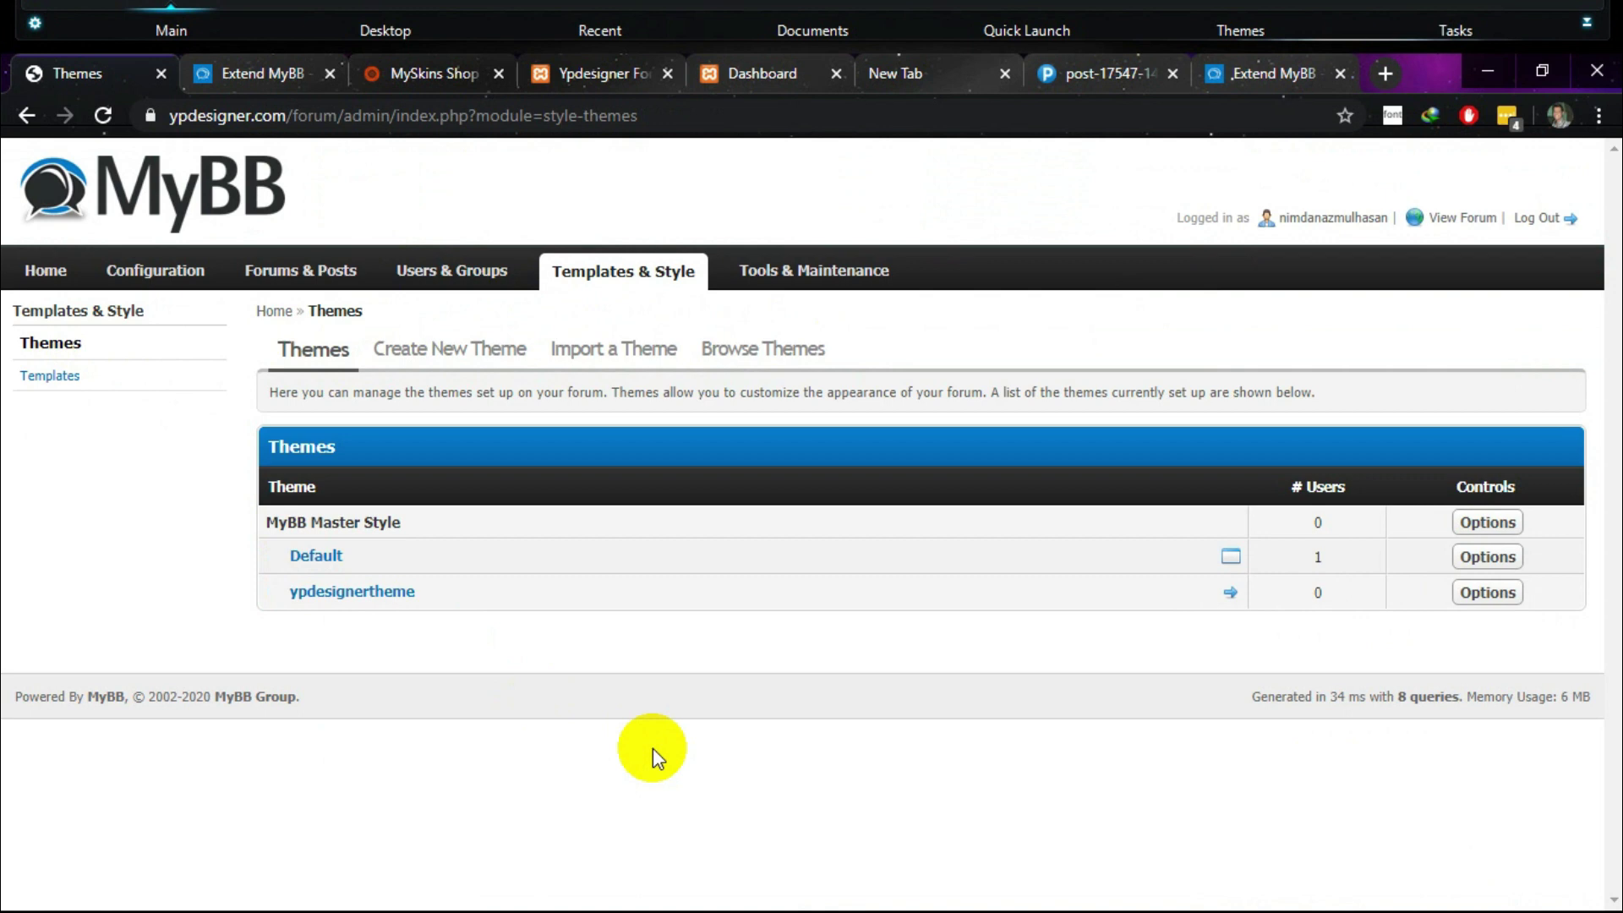
click(1484, 596)
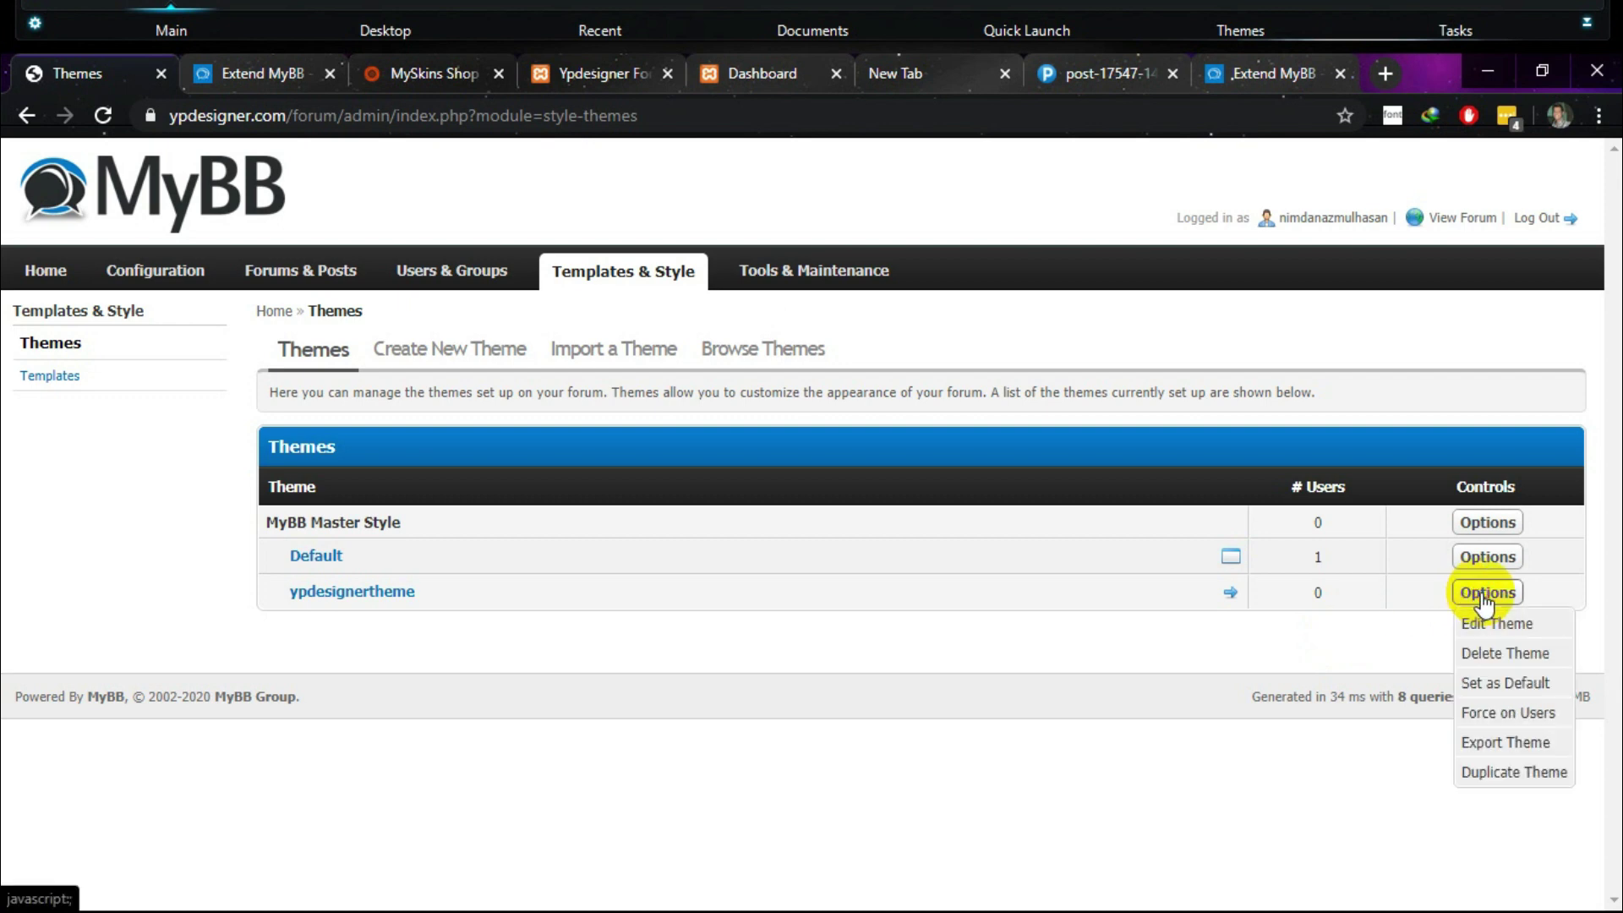
click(1502, 689)
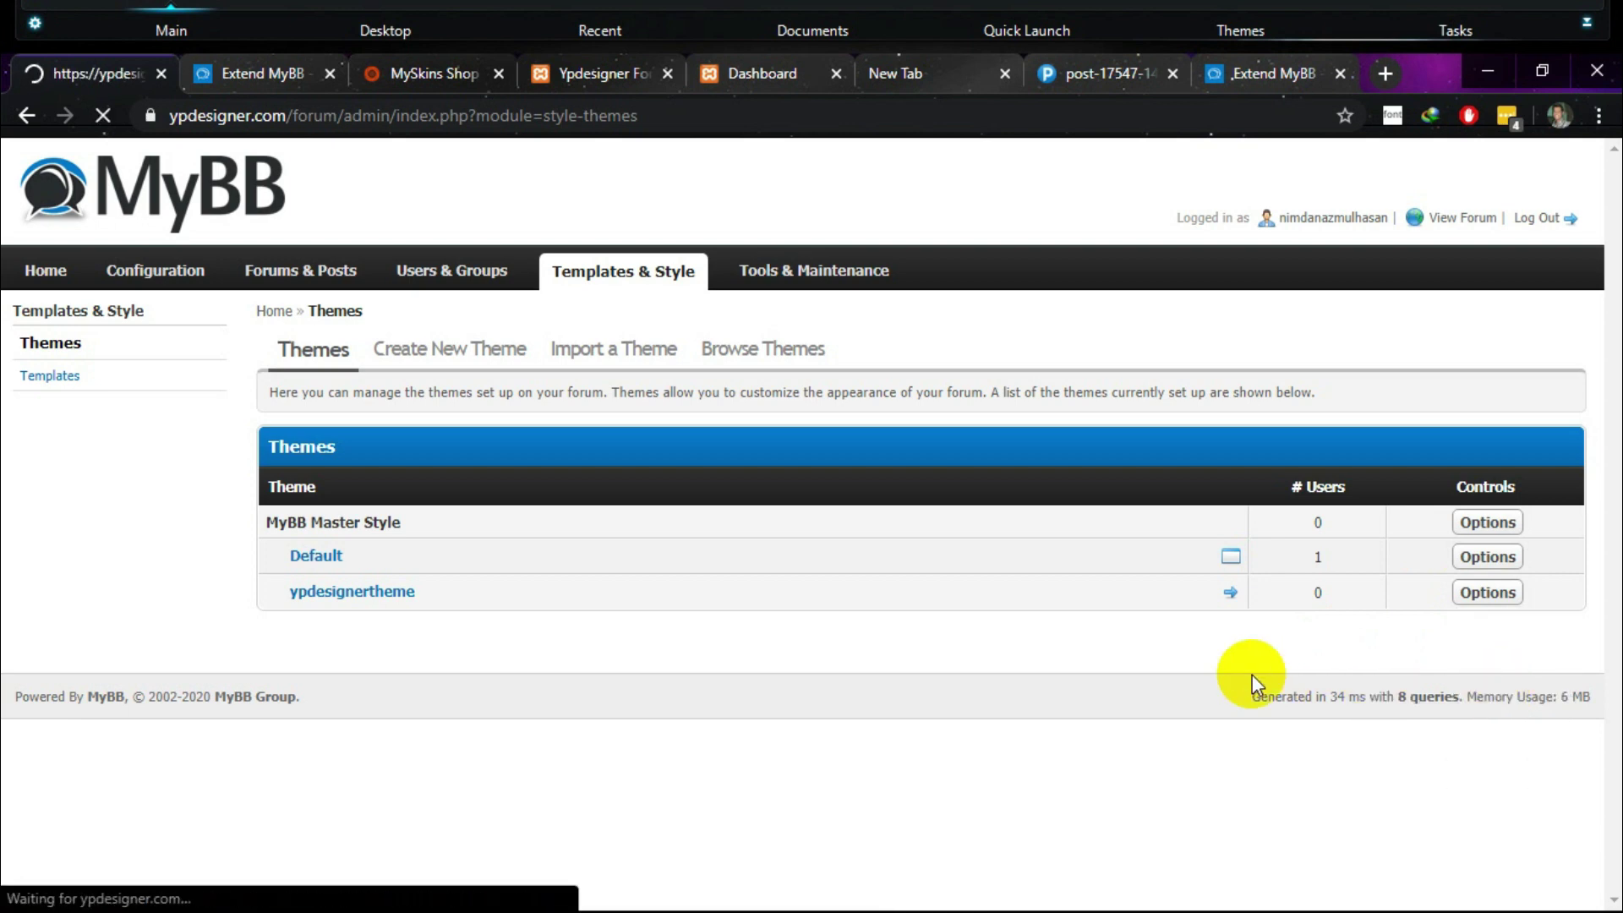
right_click(1451, 213)
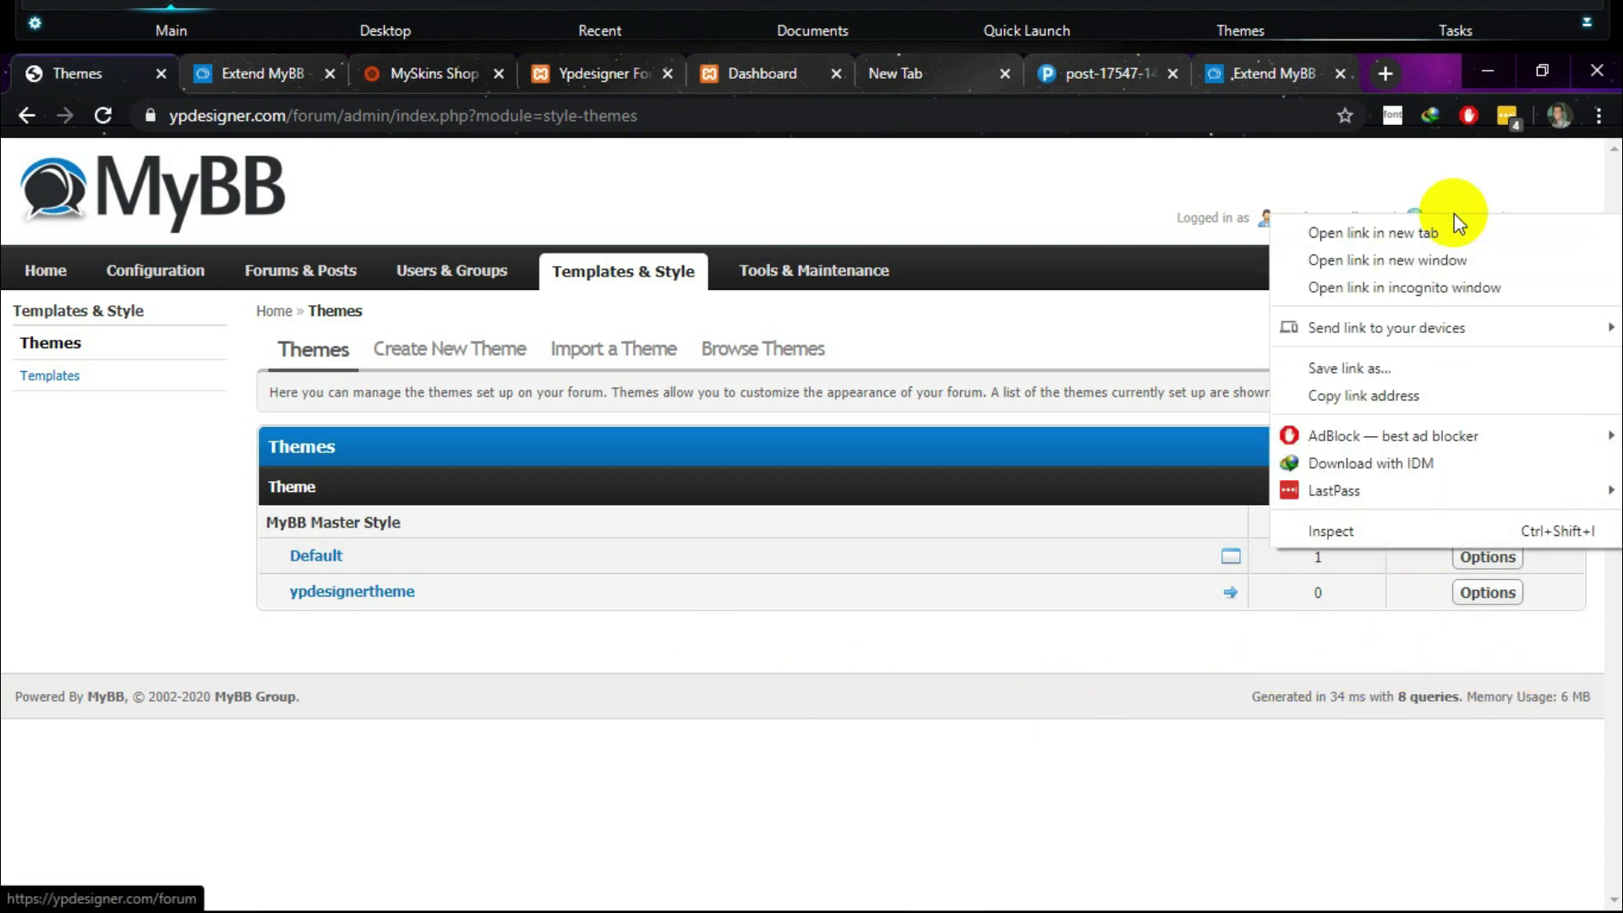
click(1443, 230)
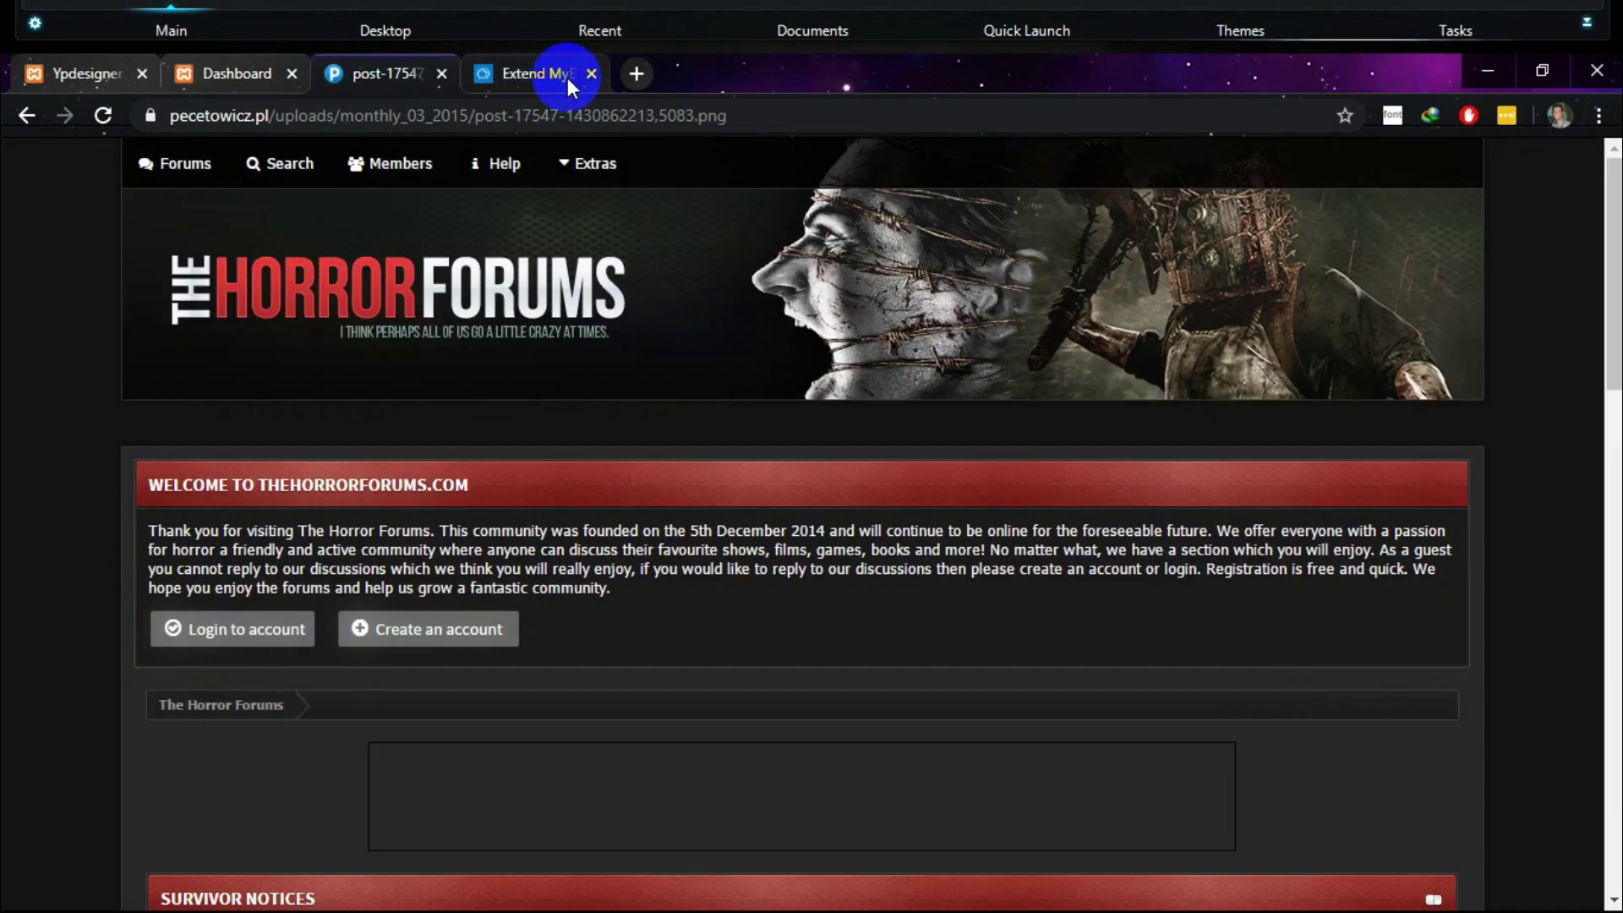
Close the remaining Extend MyBB page and look through The Horror Forums theme preview image down to the board statistics.
click(595, 73)
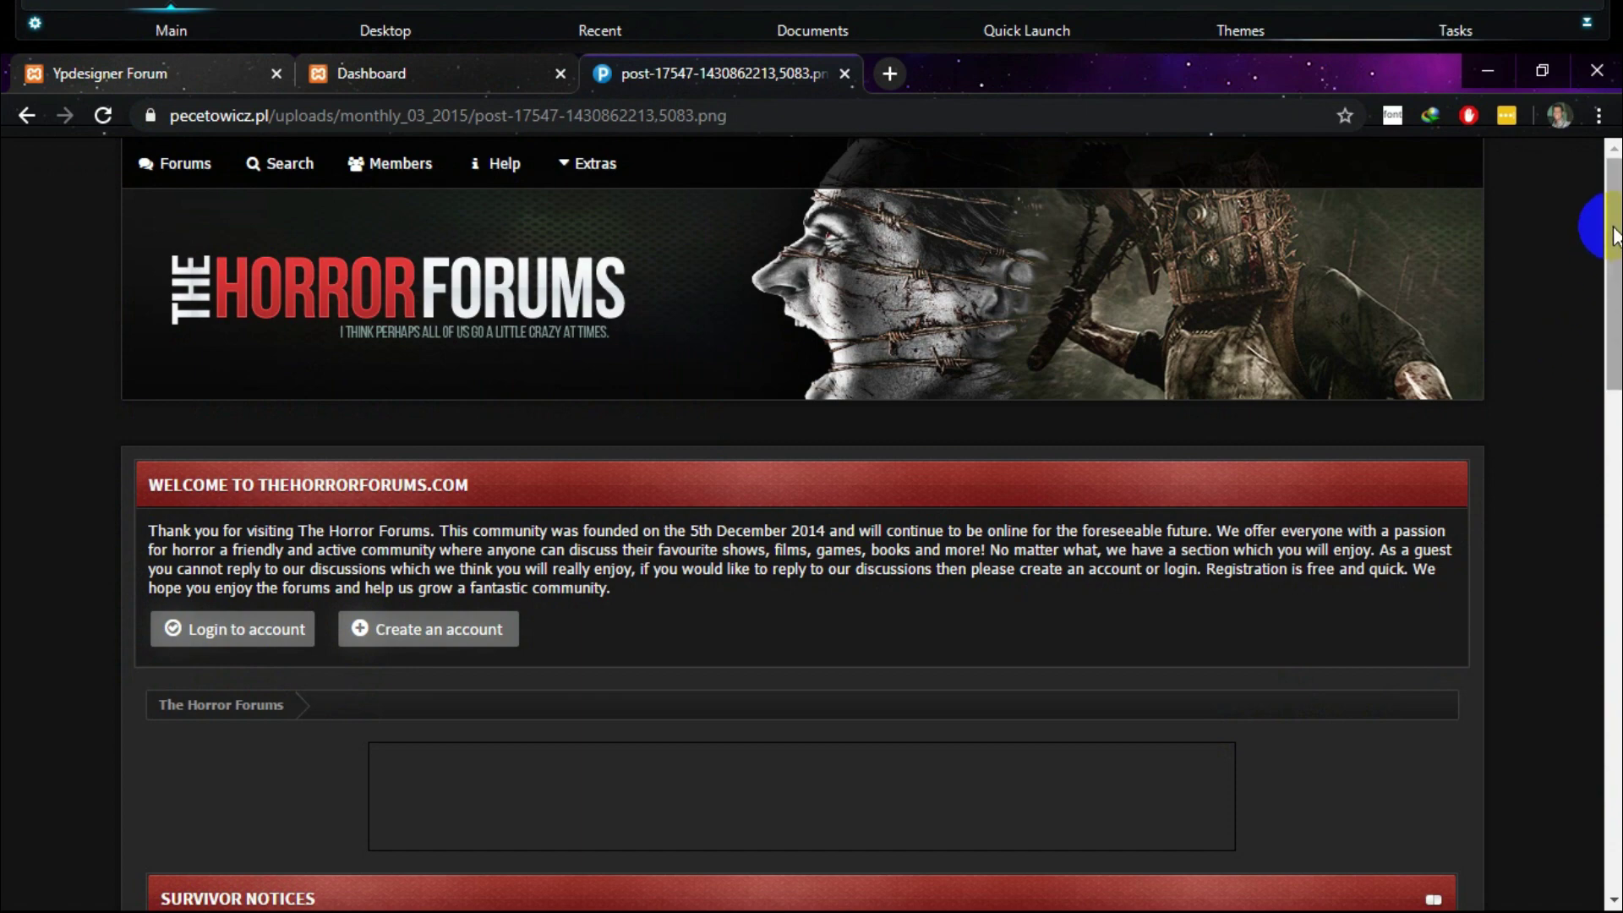
scroll(1598, 246, down, 10)
scroll(1606, 643, down, 5)
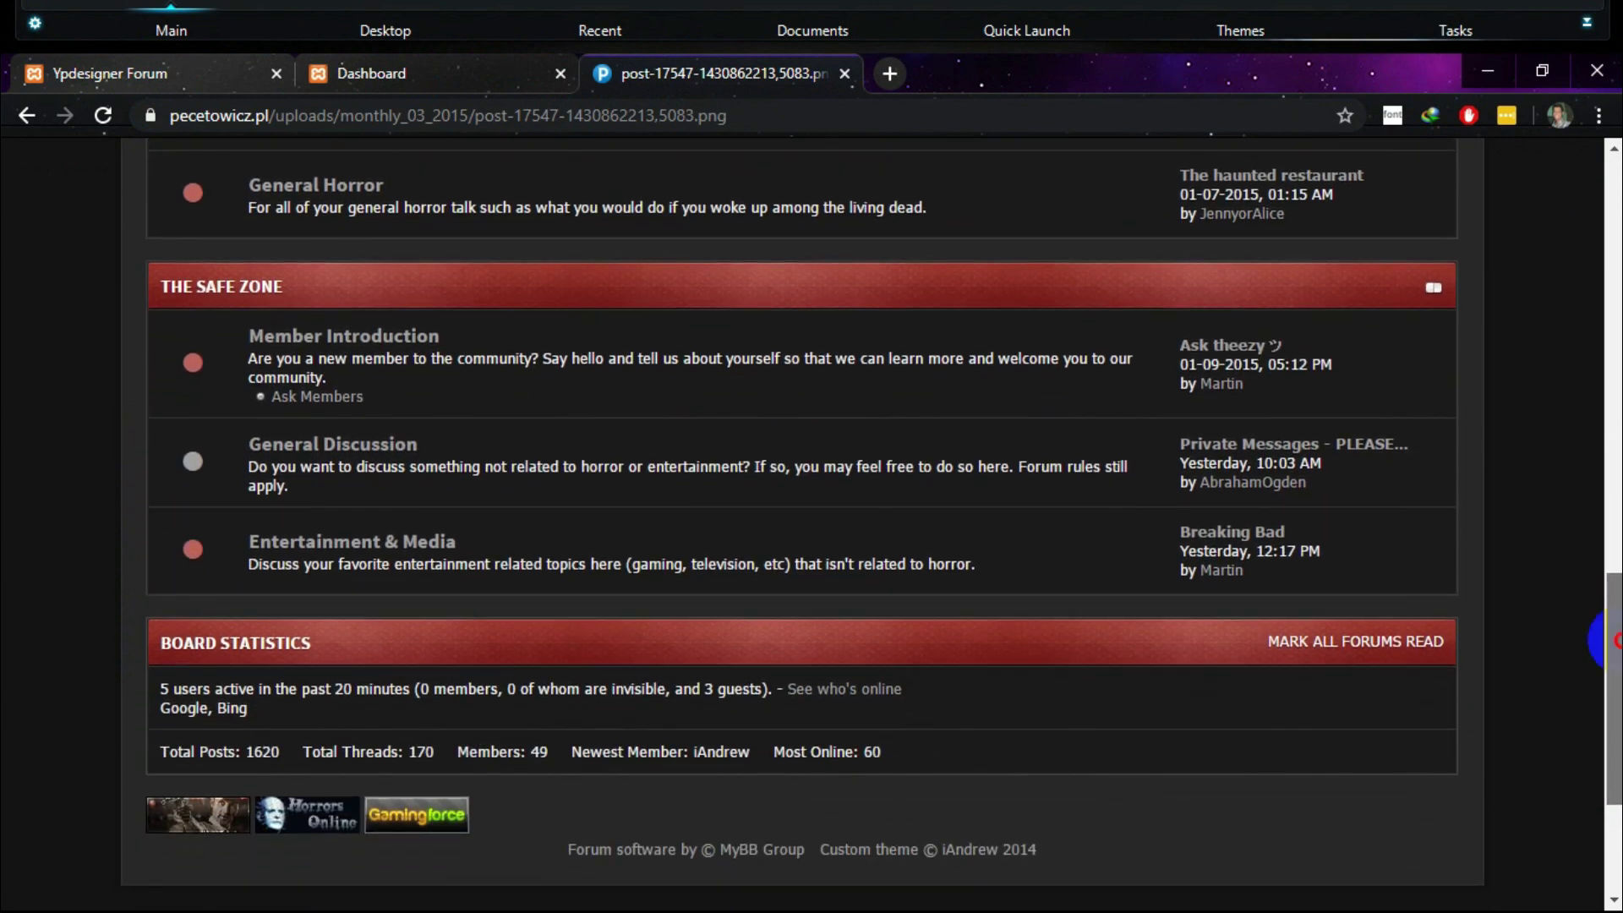
drag(1613, 643, 1597, 271)
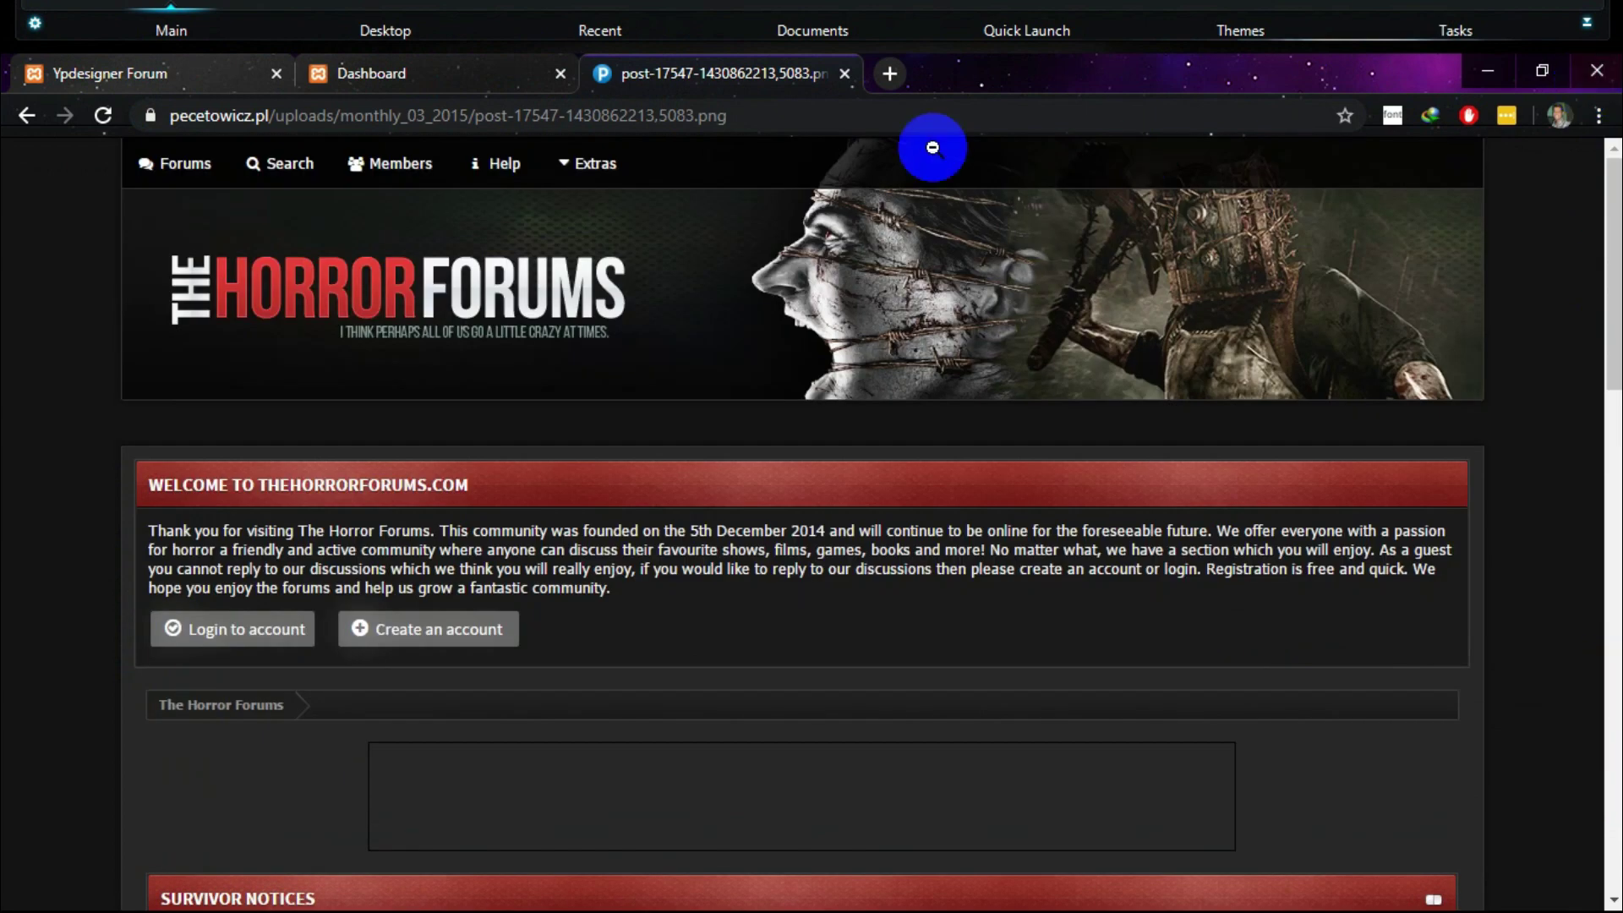
Check the local Ypdesigner Forum on 127.0.0.1 and open the Themes page in its admin panel.
click(140, 85)
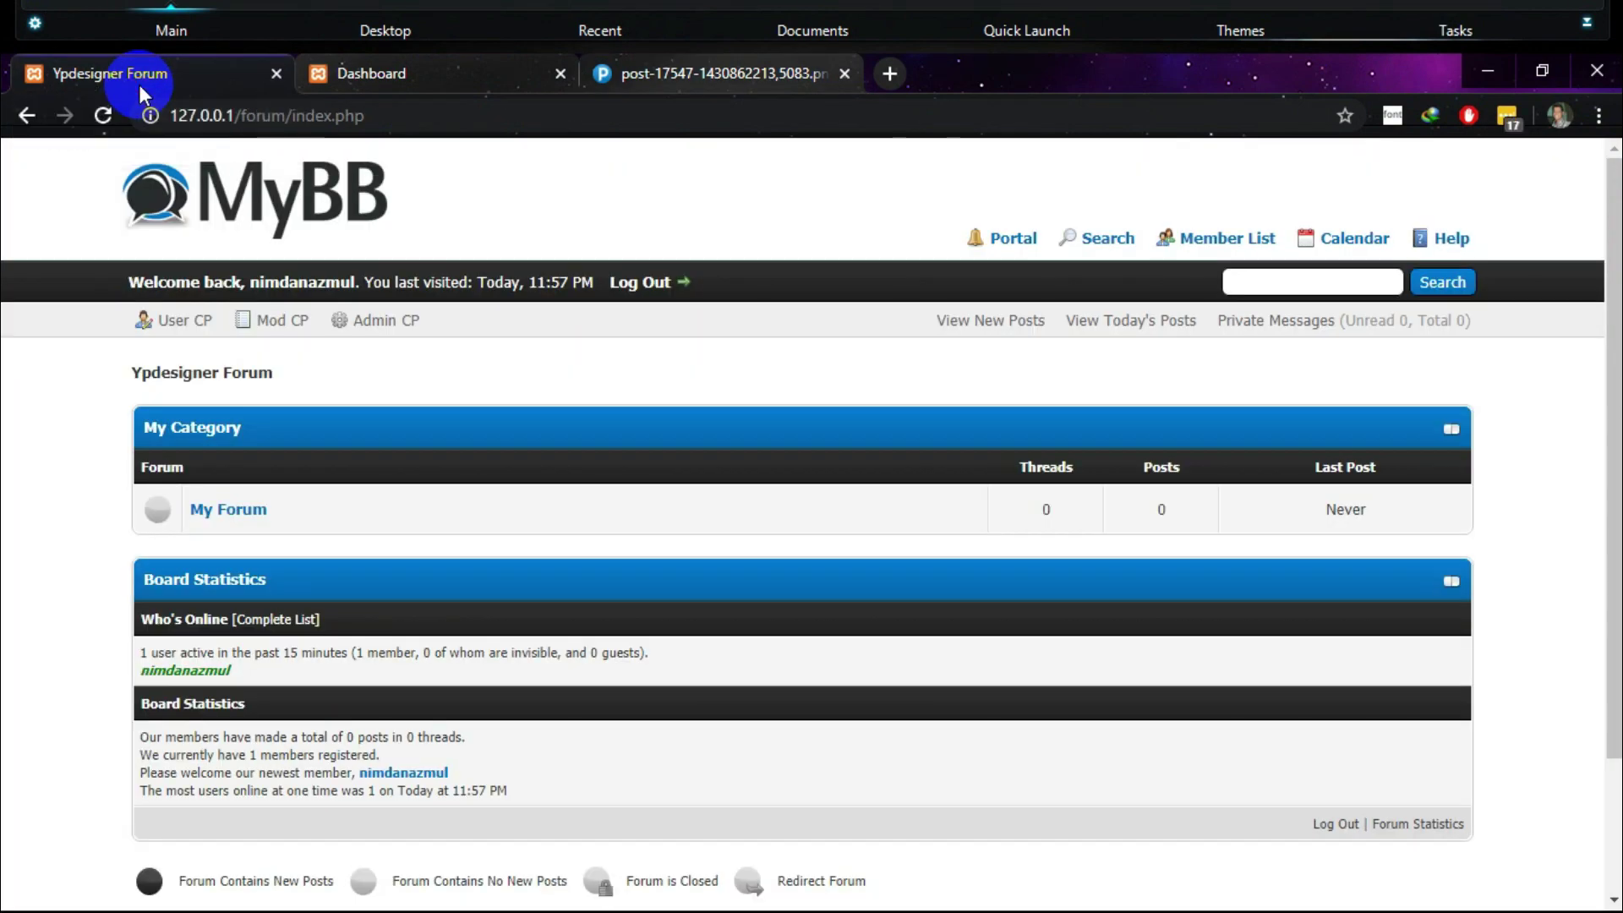
click(424, 74)
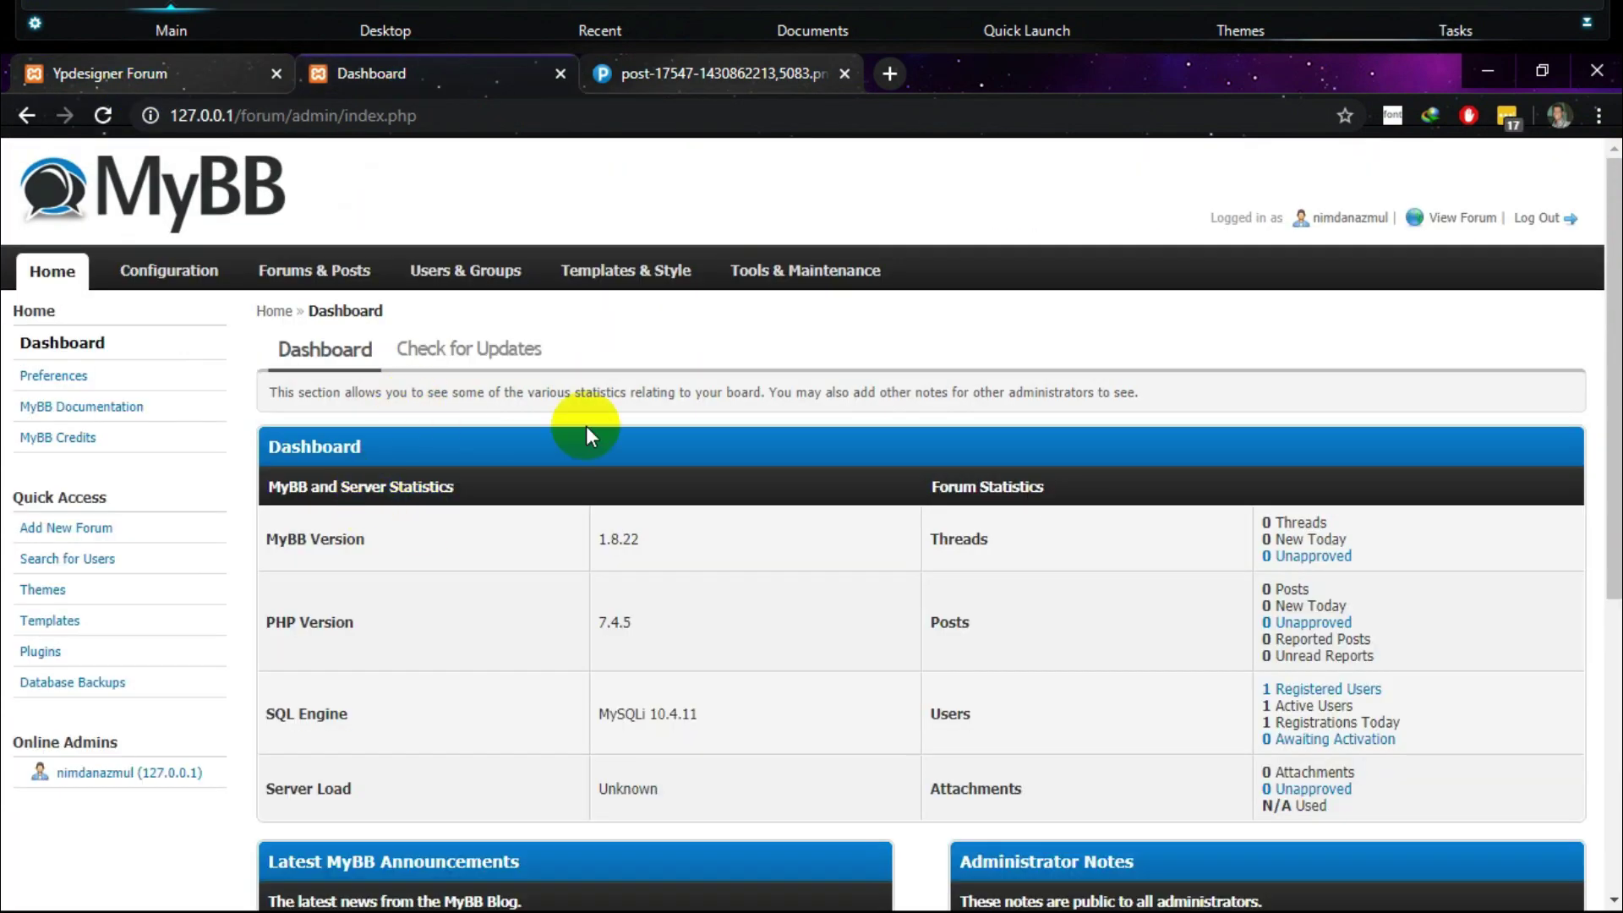
click(630, 274)
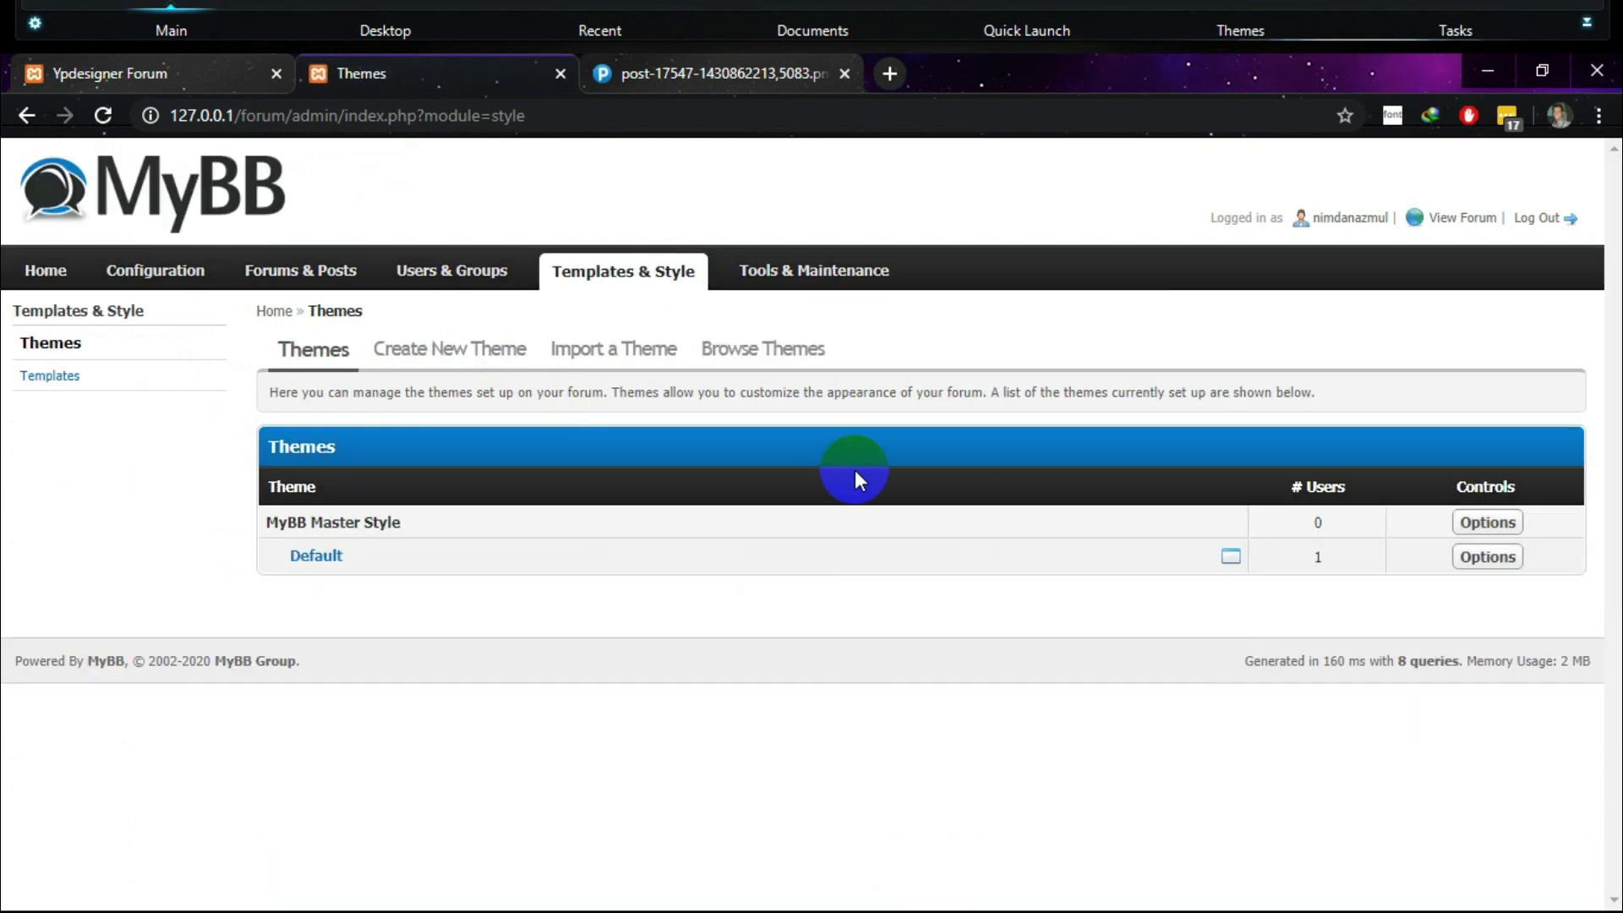
Check the contents of the HorrorForums folder in Your BB\horror apocalypse and copy that folder.
click(1488, 71)
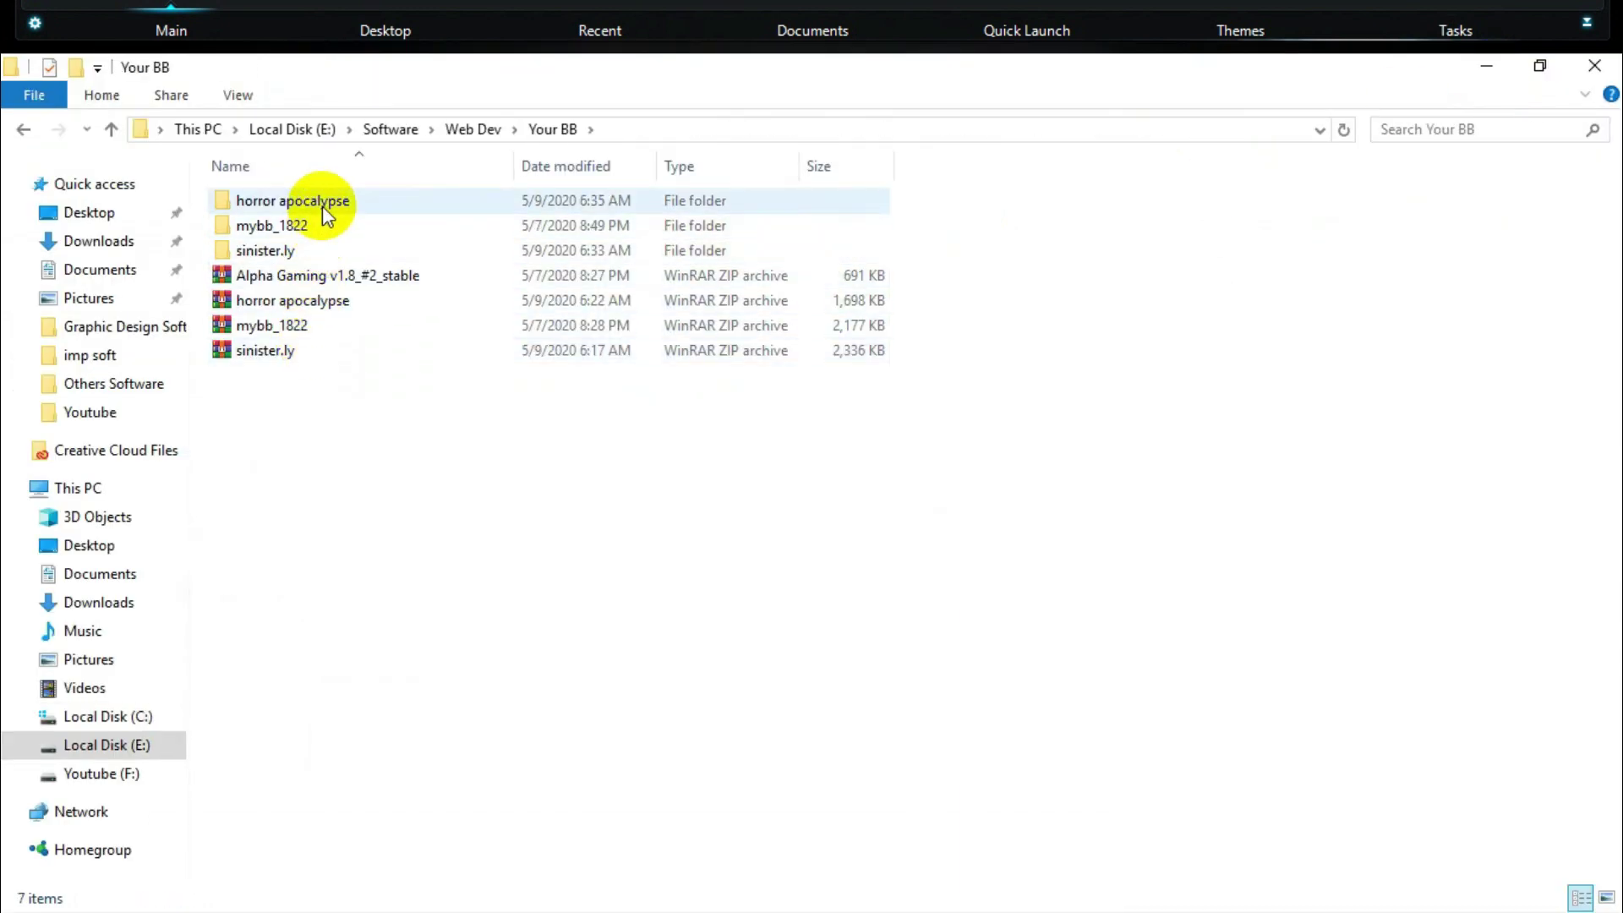
double_click(323, 207)
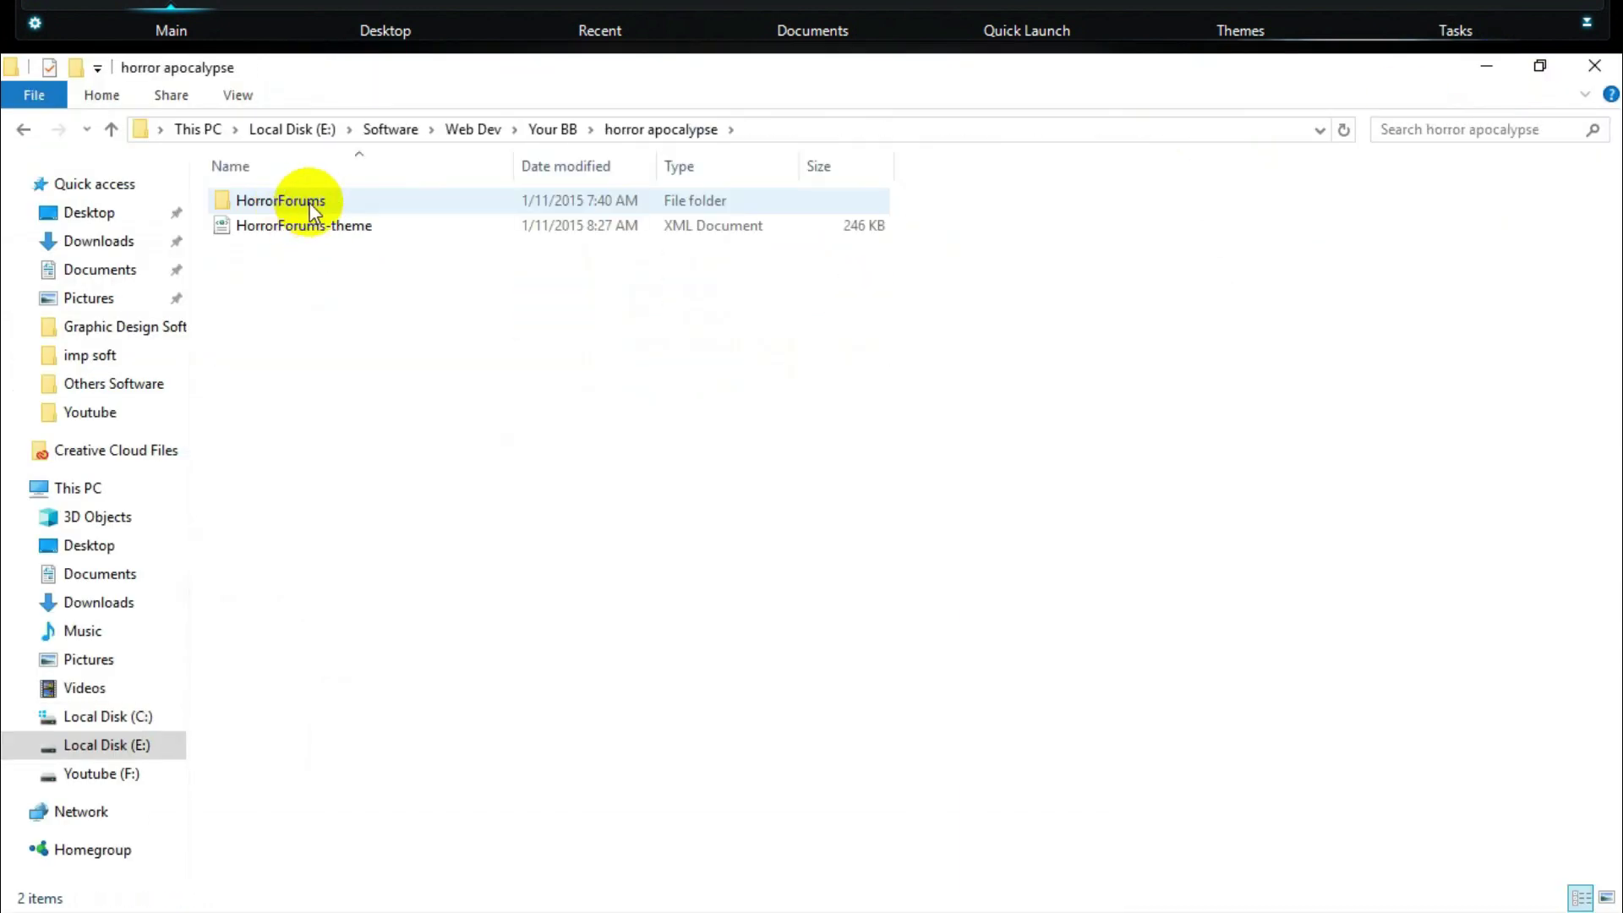
double_click(309, 202)
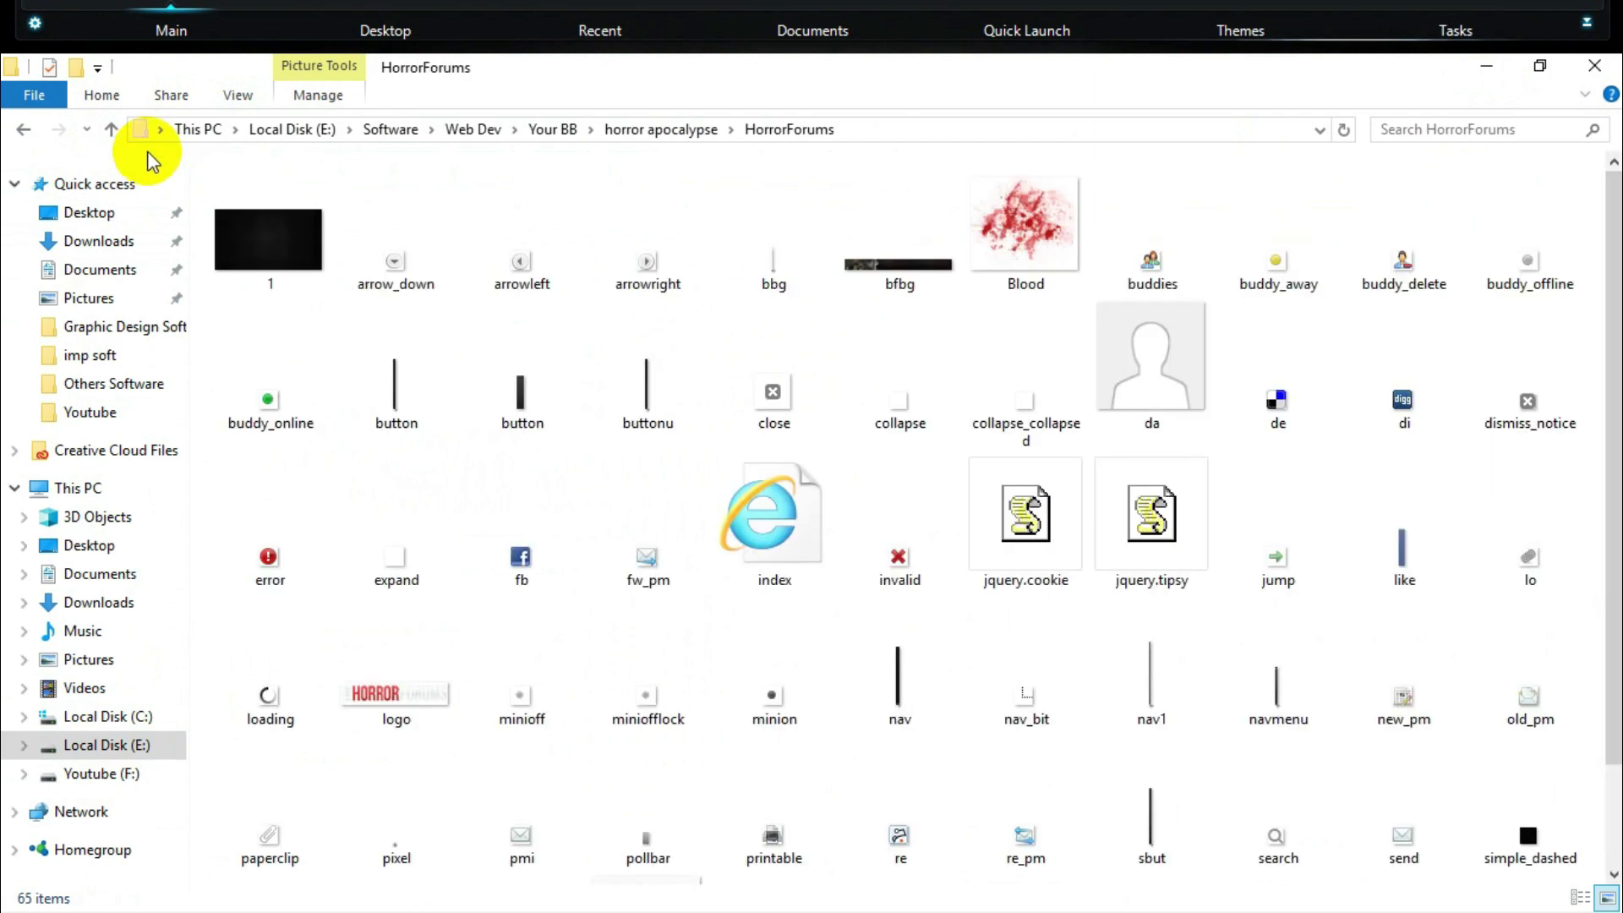
click(111, 129)
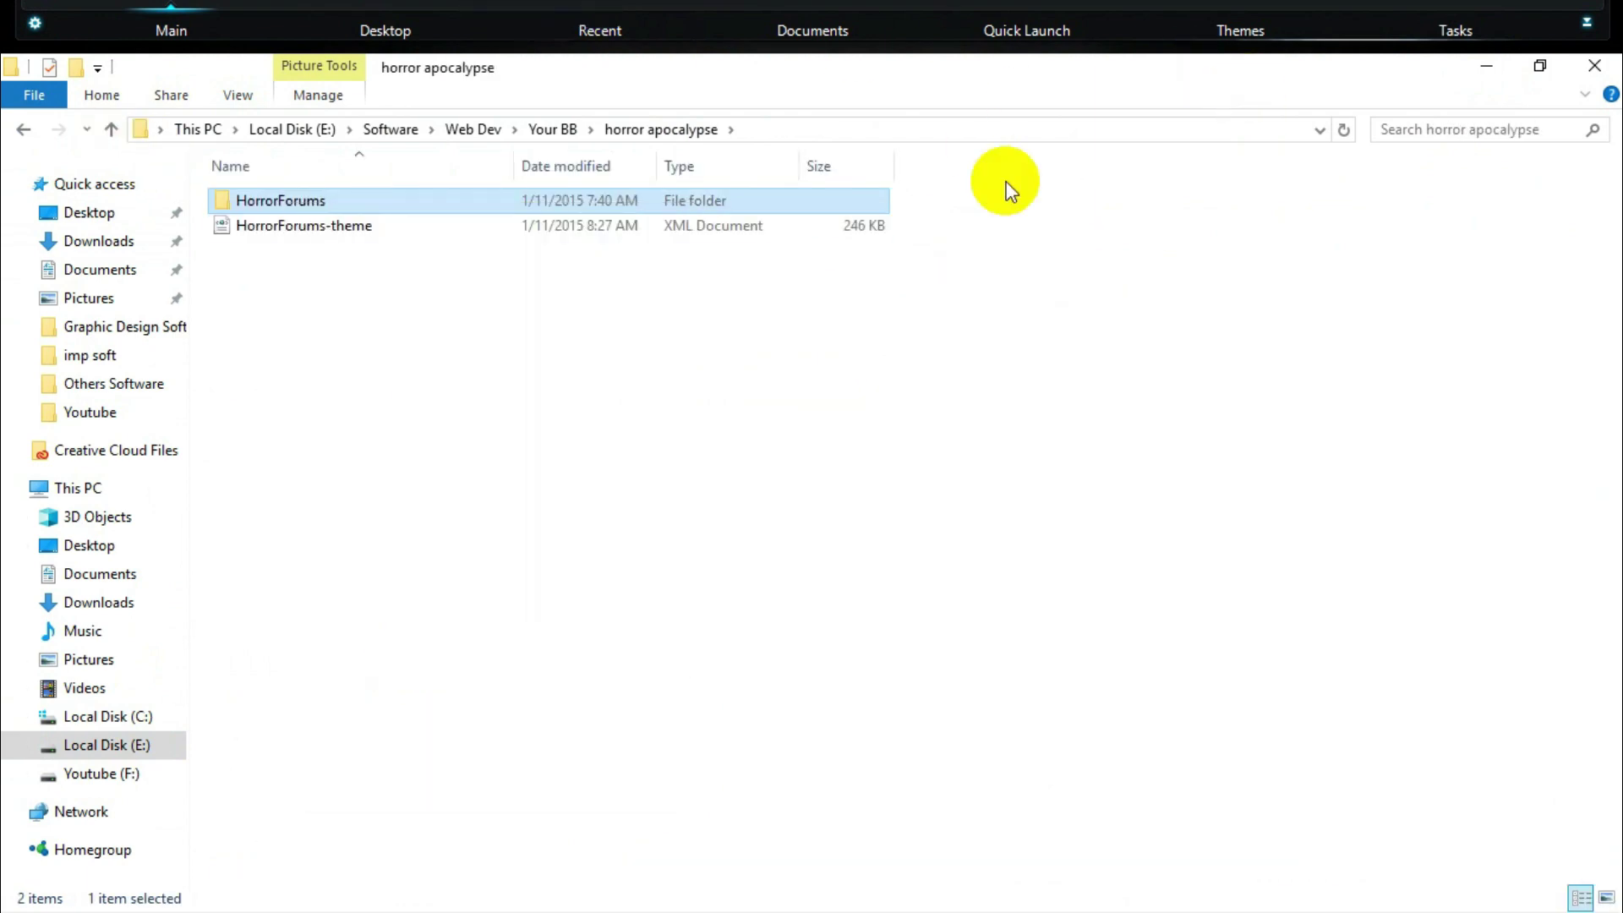
click(1488, 66)
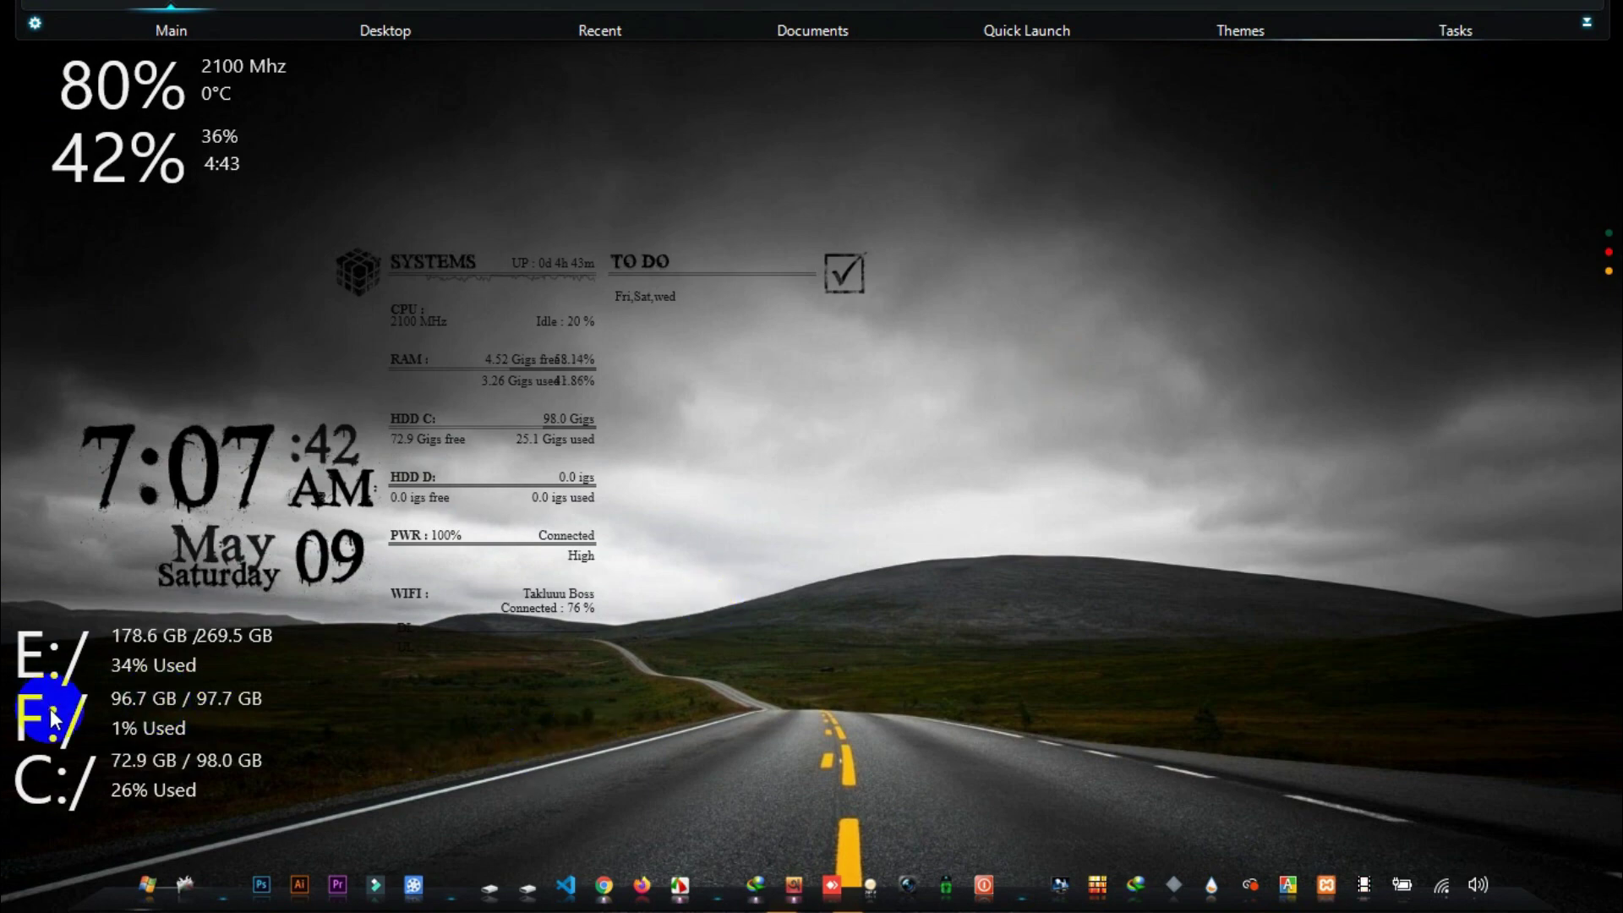
Paste the HorrorForums folder into C:\xampp\htdocs\forum\images and close the folder window.
click(28, 799)
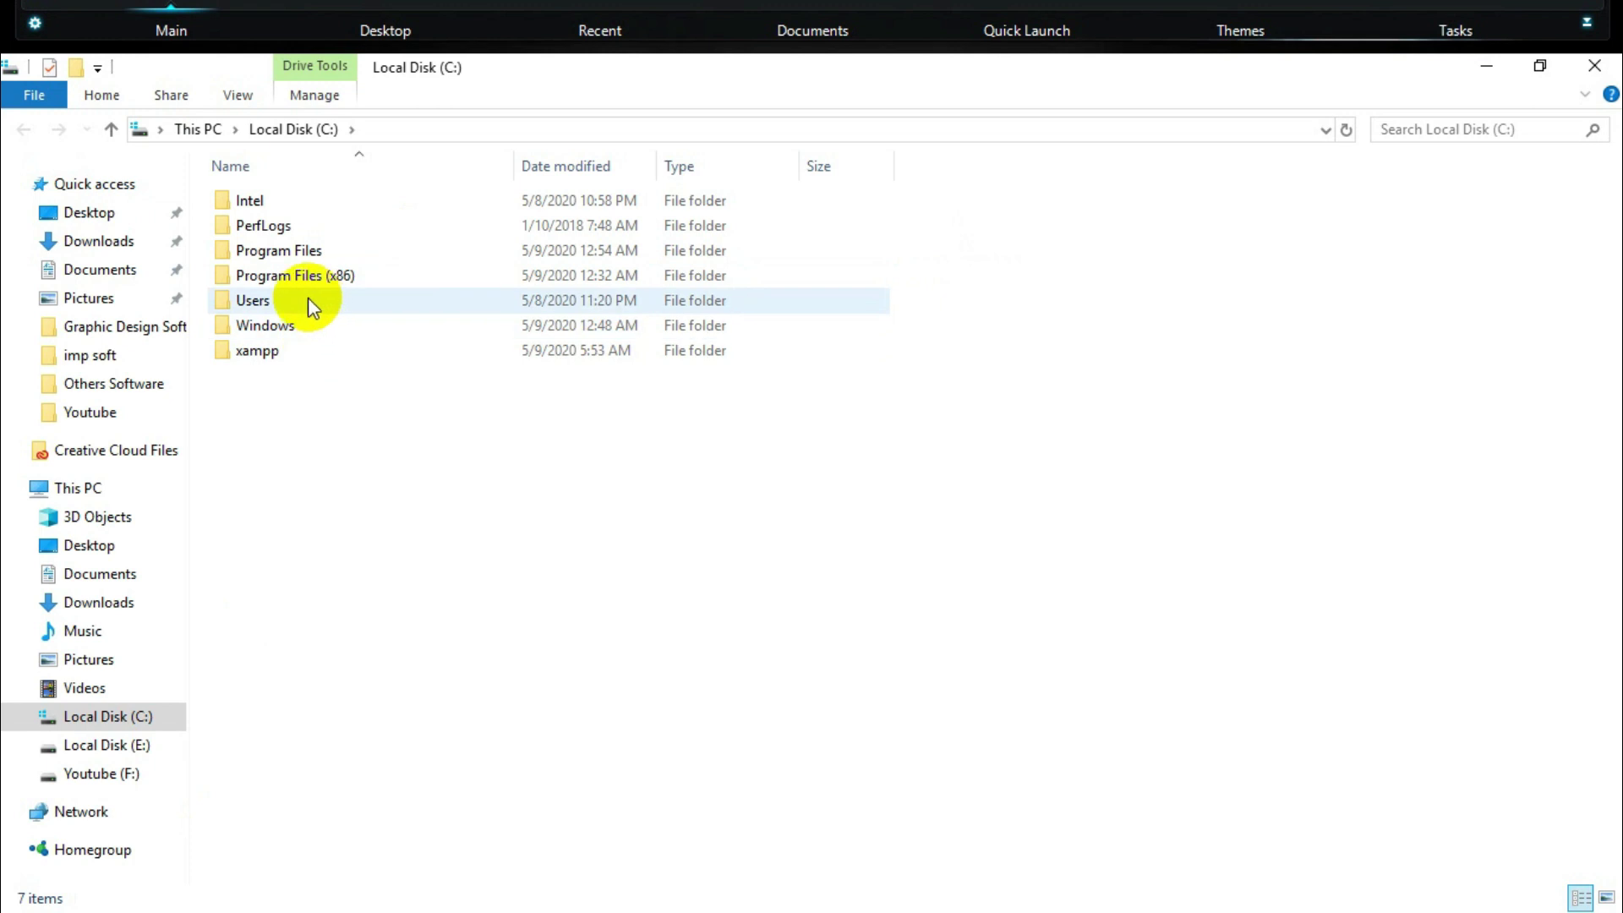
double_click(275, 350)
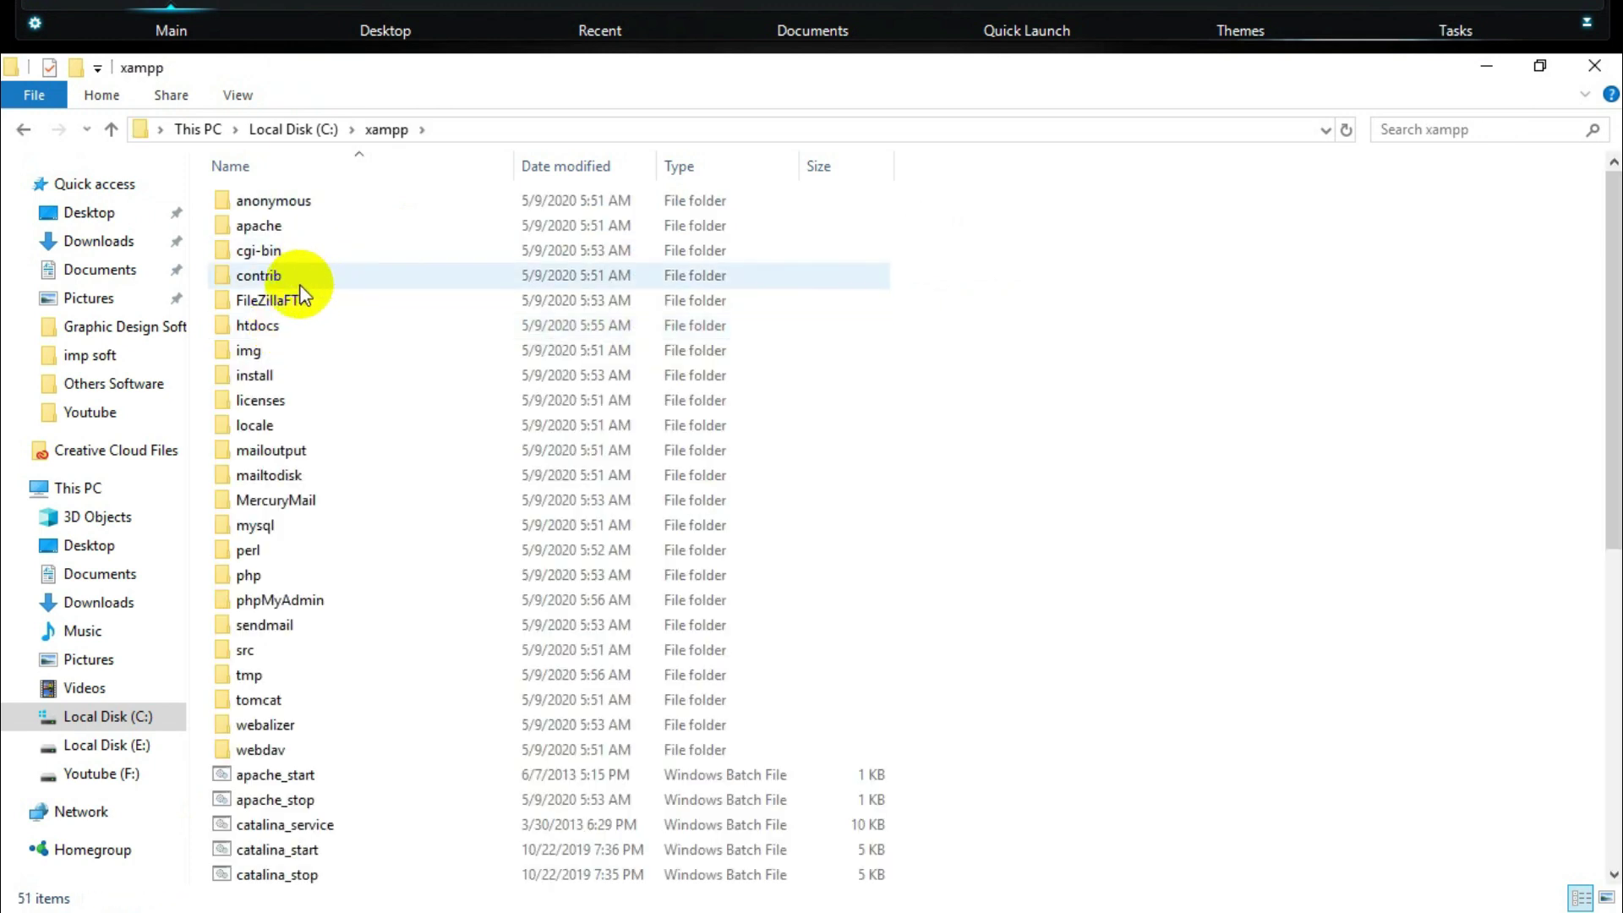
double_click(275, 324)
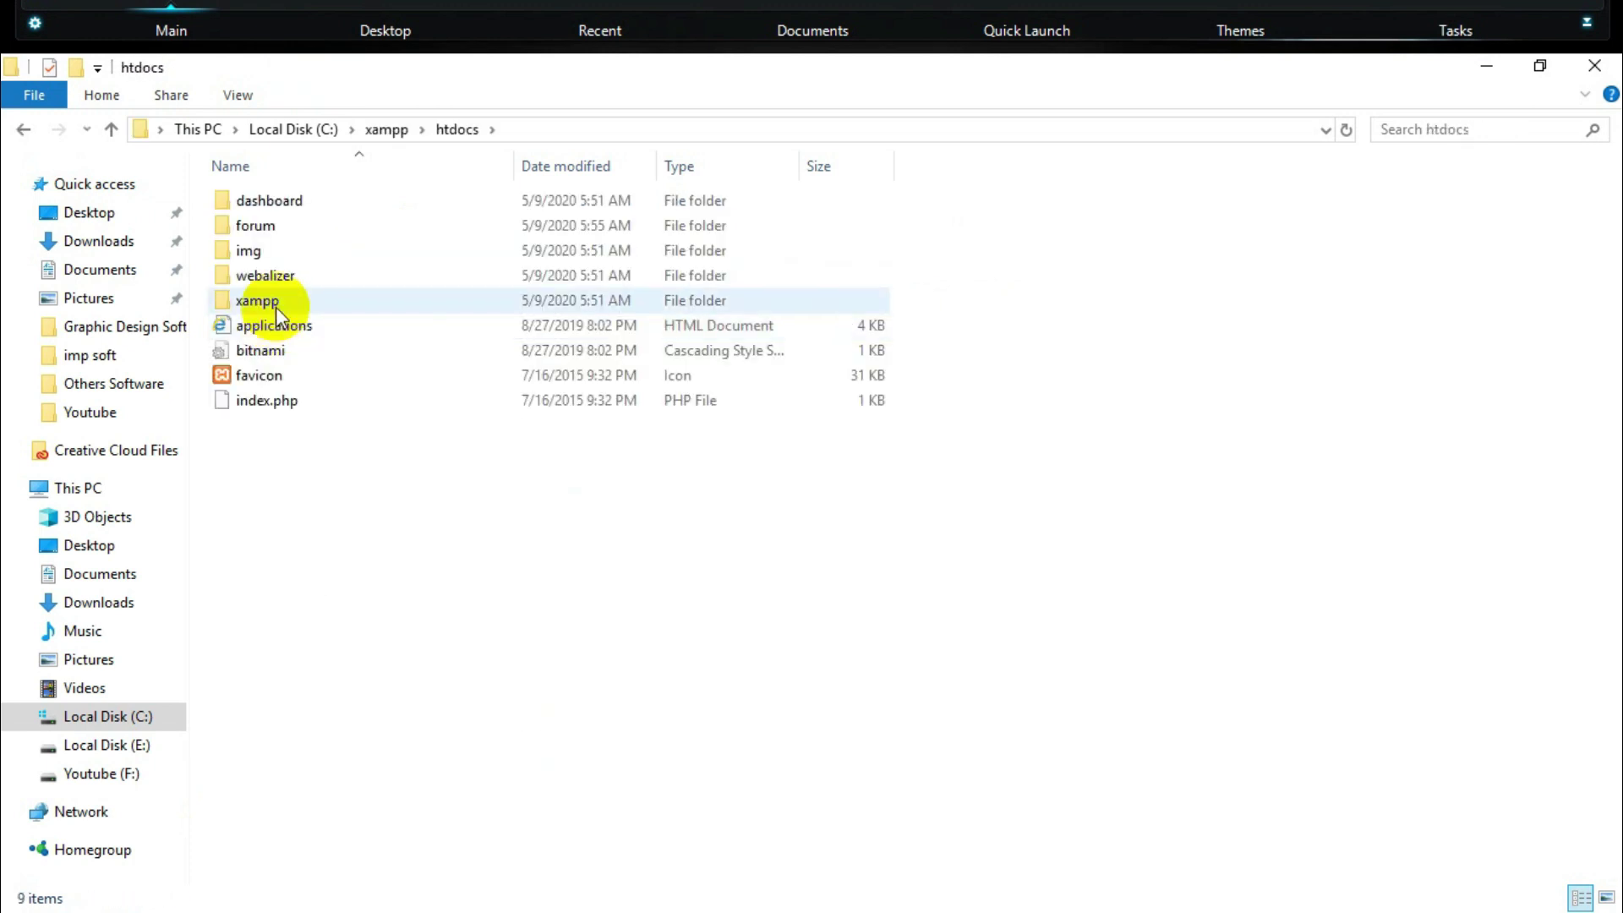
click(277, 227)
double_click(277, 226)
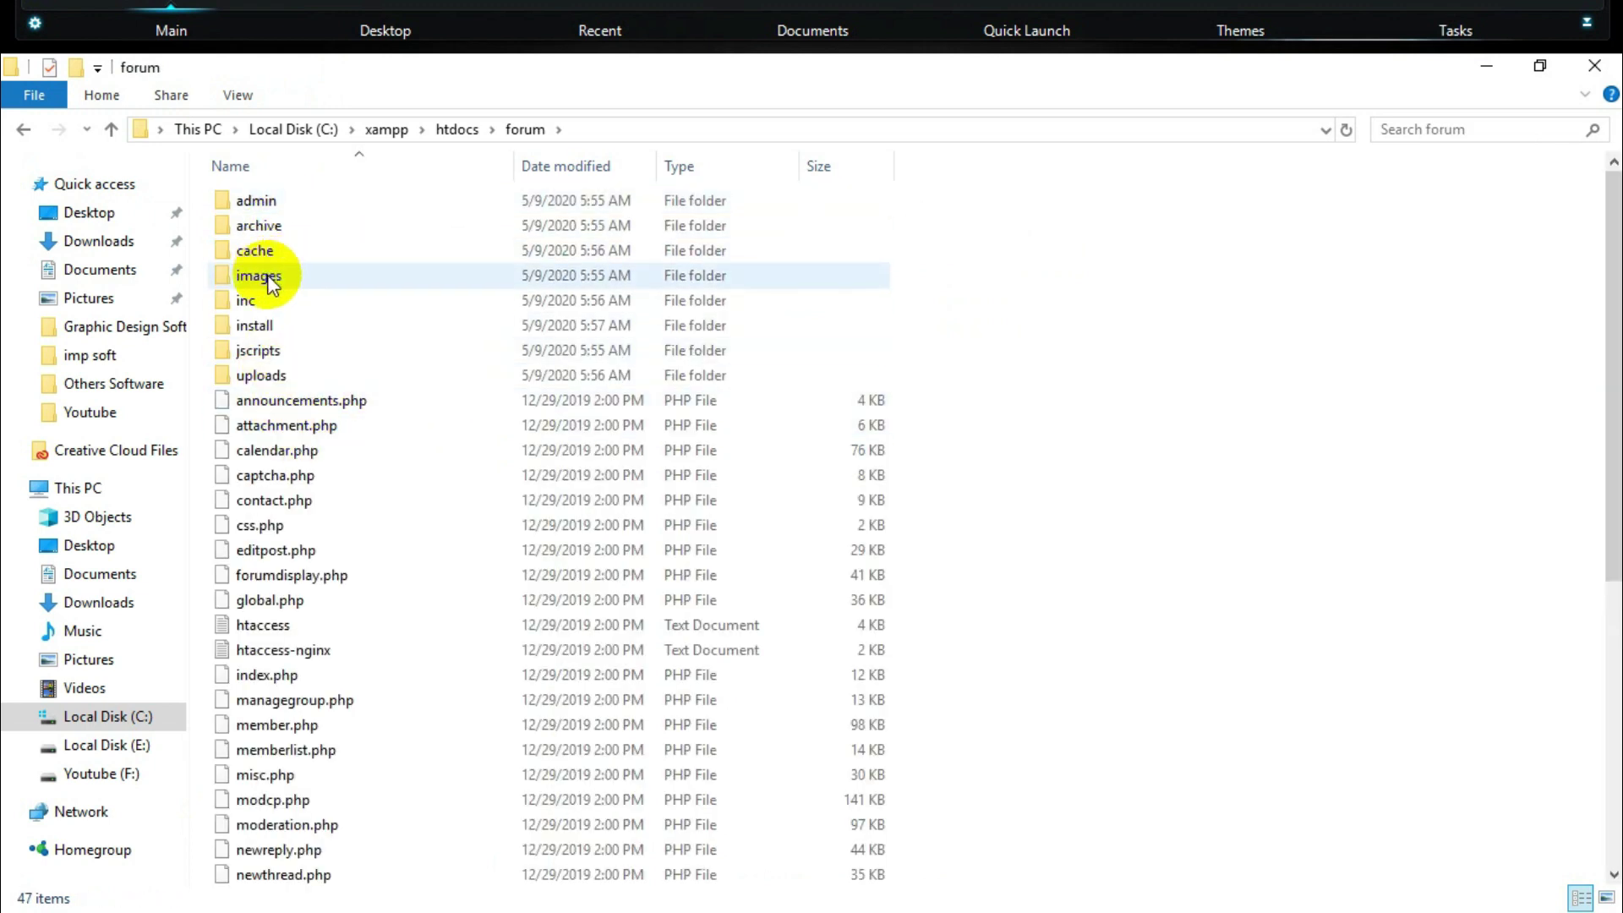
double_click(274, 272)
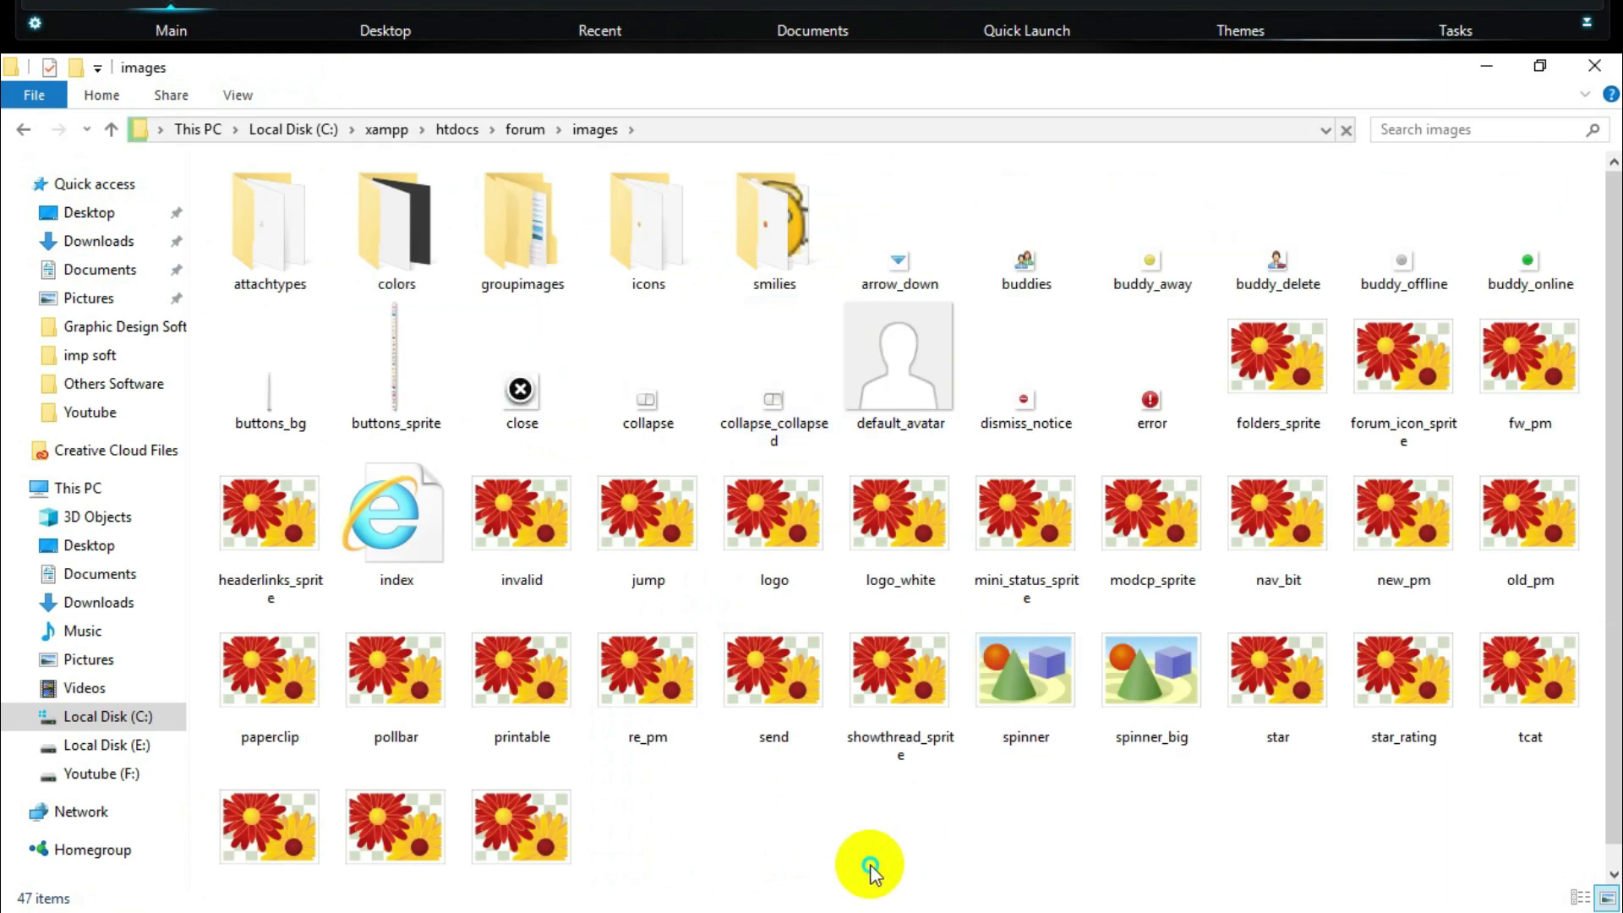
key(ctrl+v)
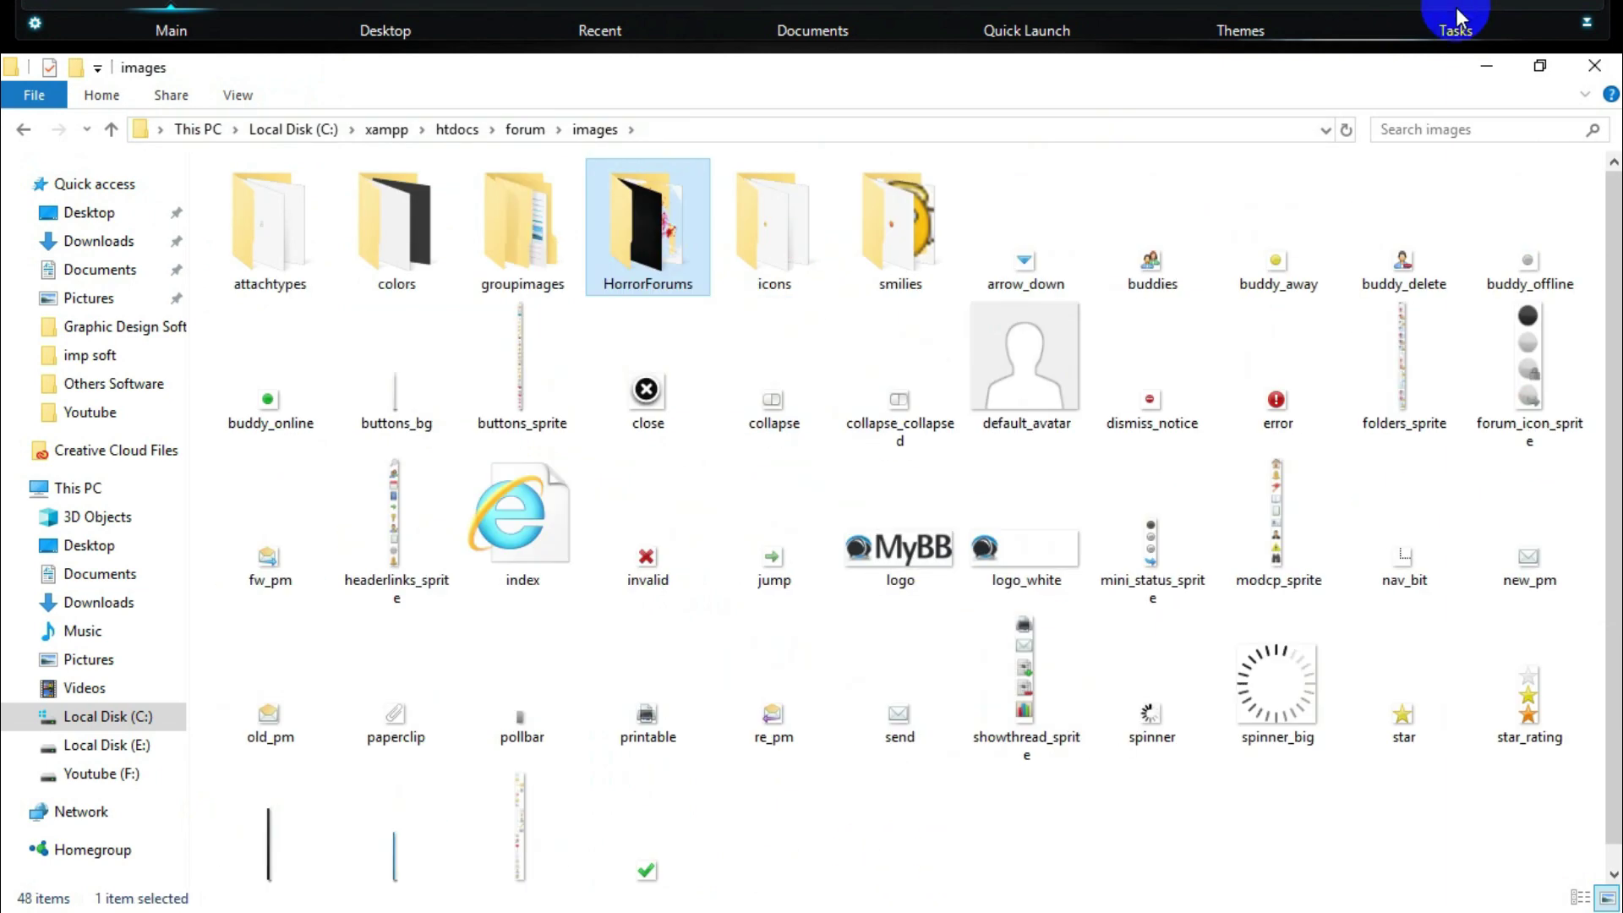
click(1616, 72)
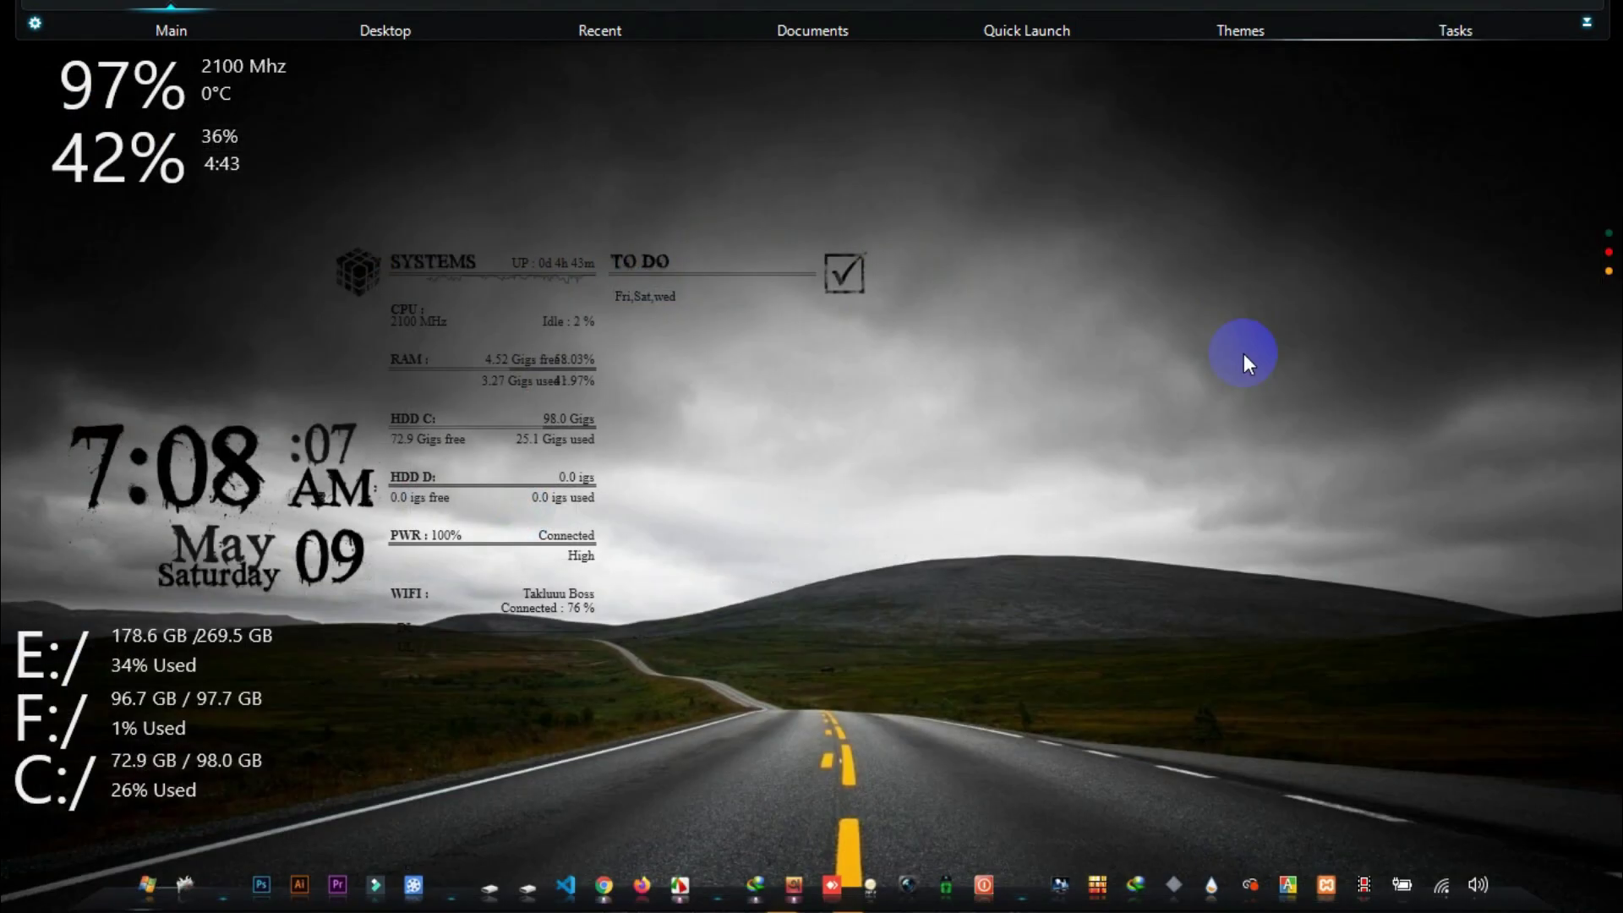
Return to the local MyBB admin in the browser, start a theme import and choose HorrorForums-theme.xml as the local file.
click(607, 872)
click(621, 357)
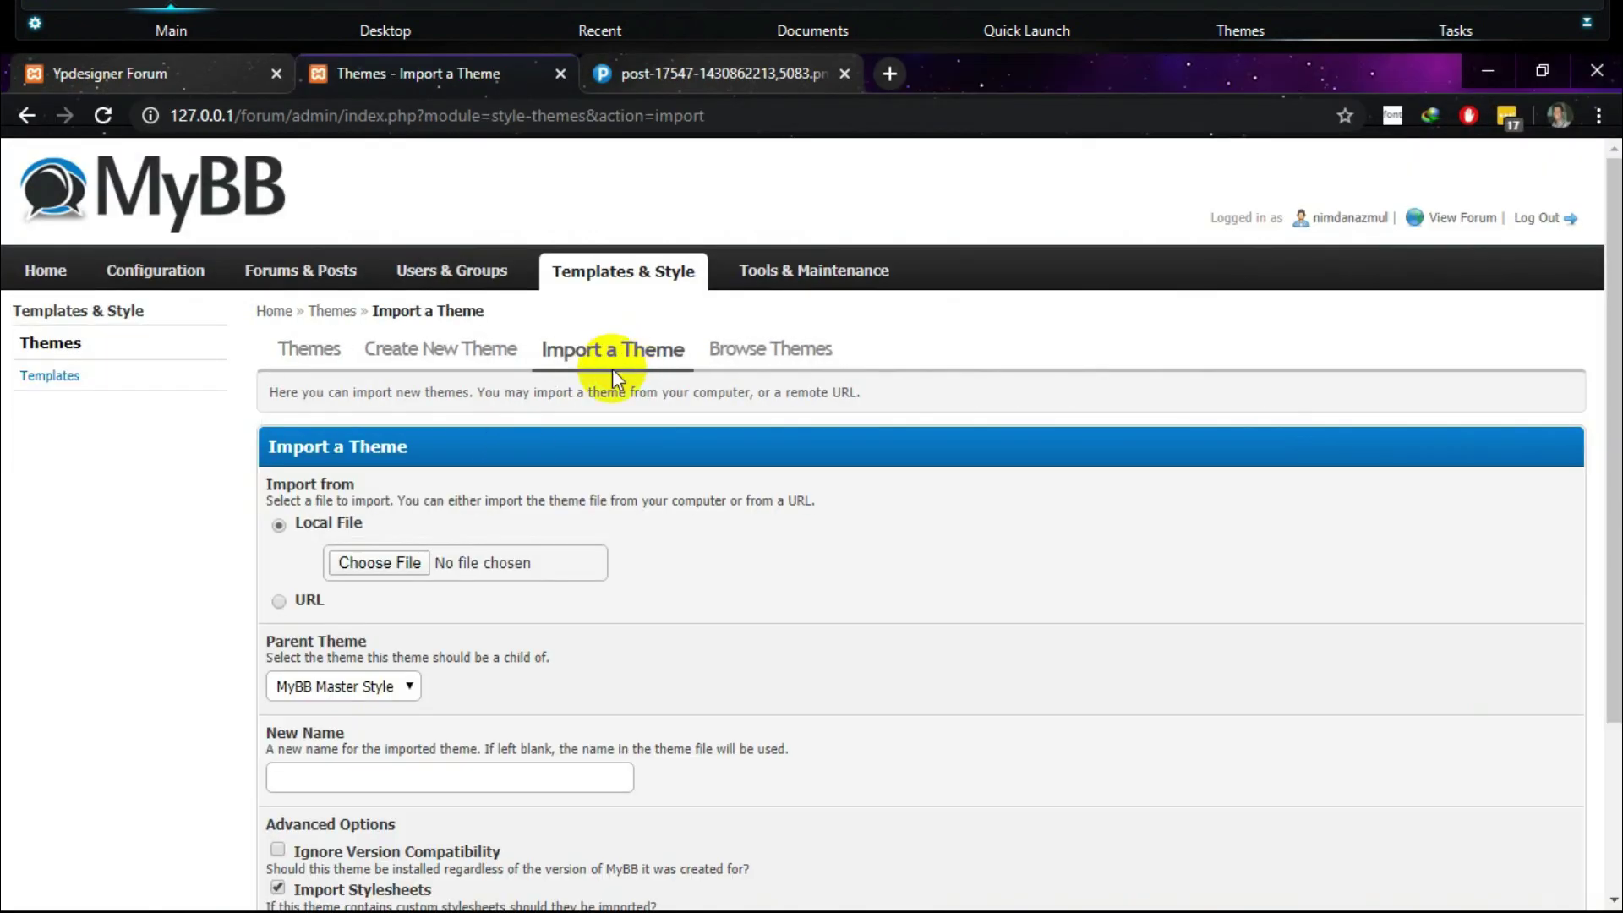
click(400, 562)
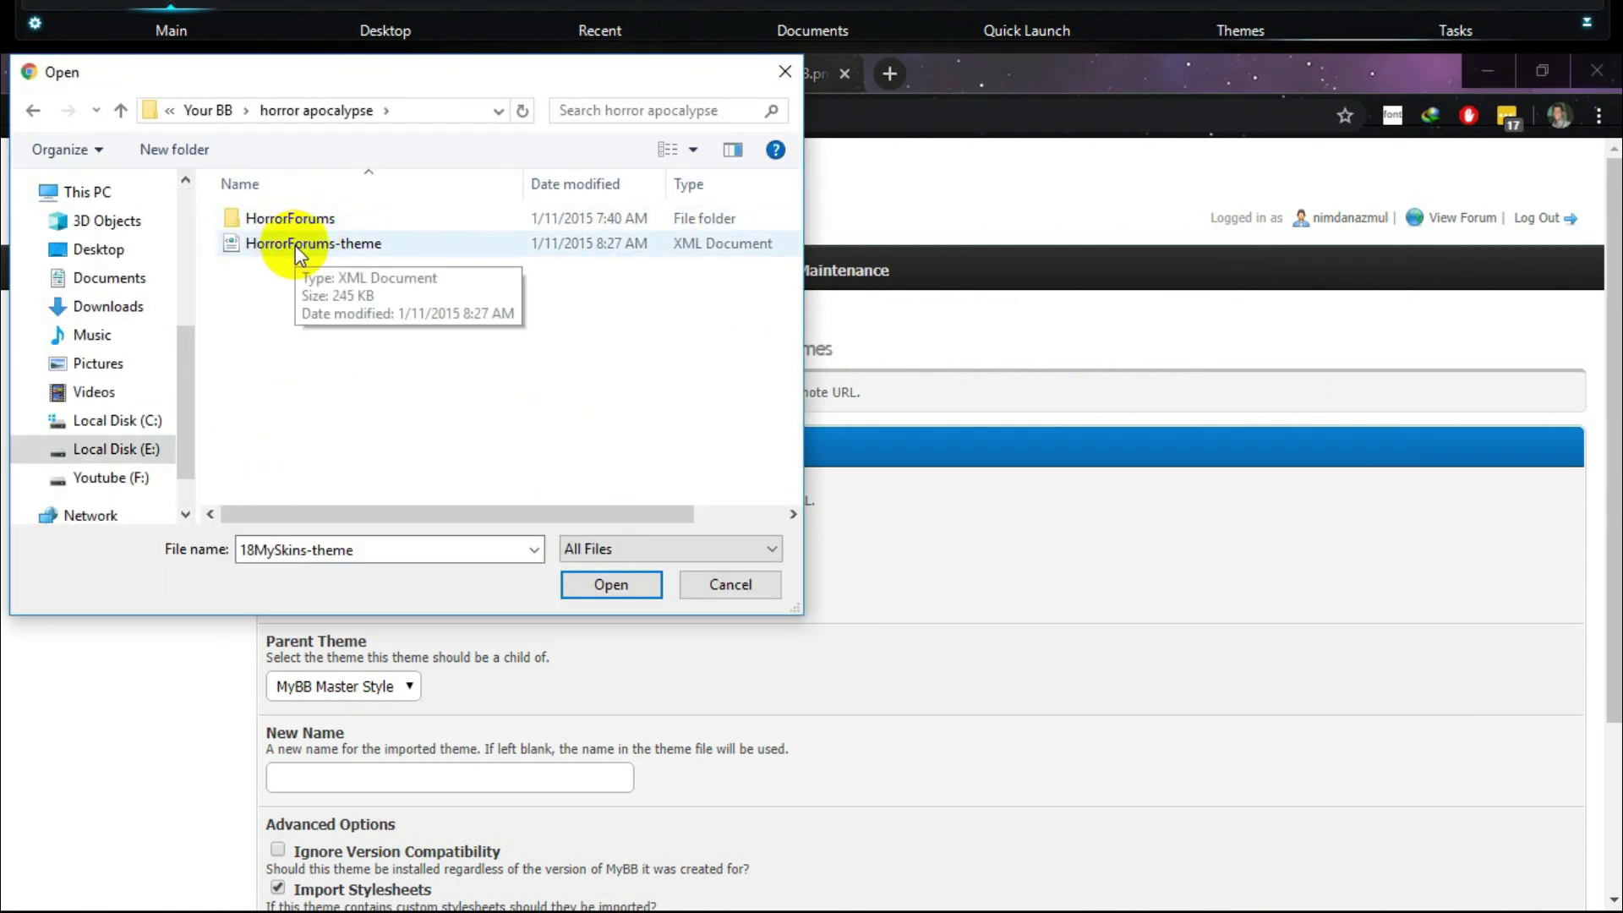
double_click(296, 245)
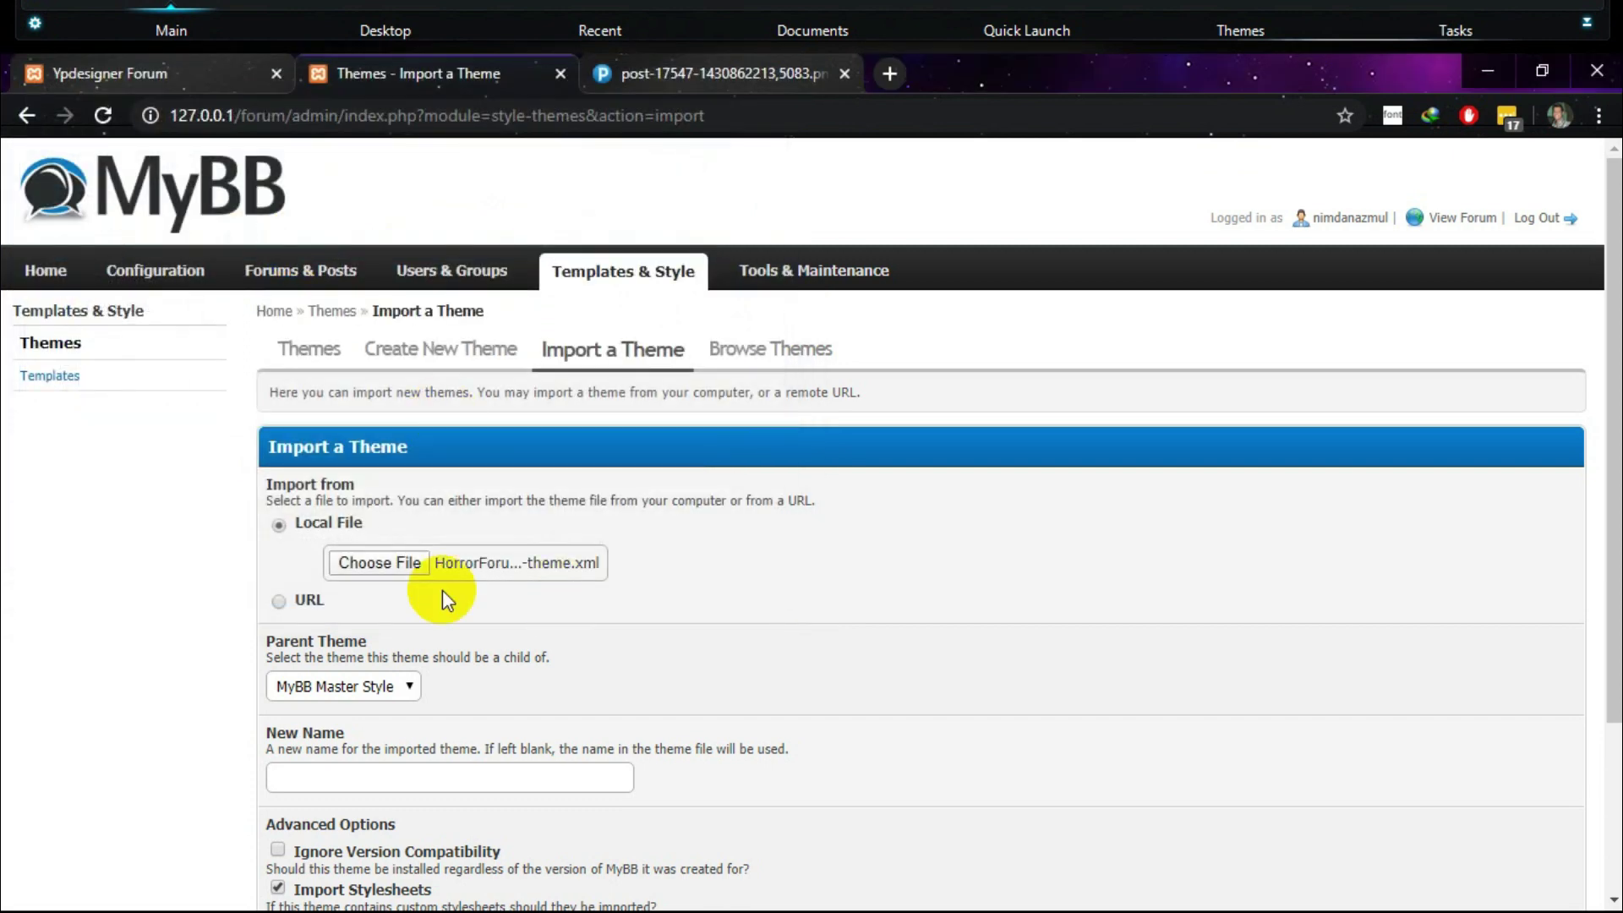
Name the imported HorrorForums theme ypdesignertheme, enable Ignore Version Compatibility and import it.
click(525, 778)
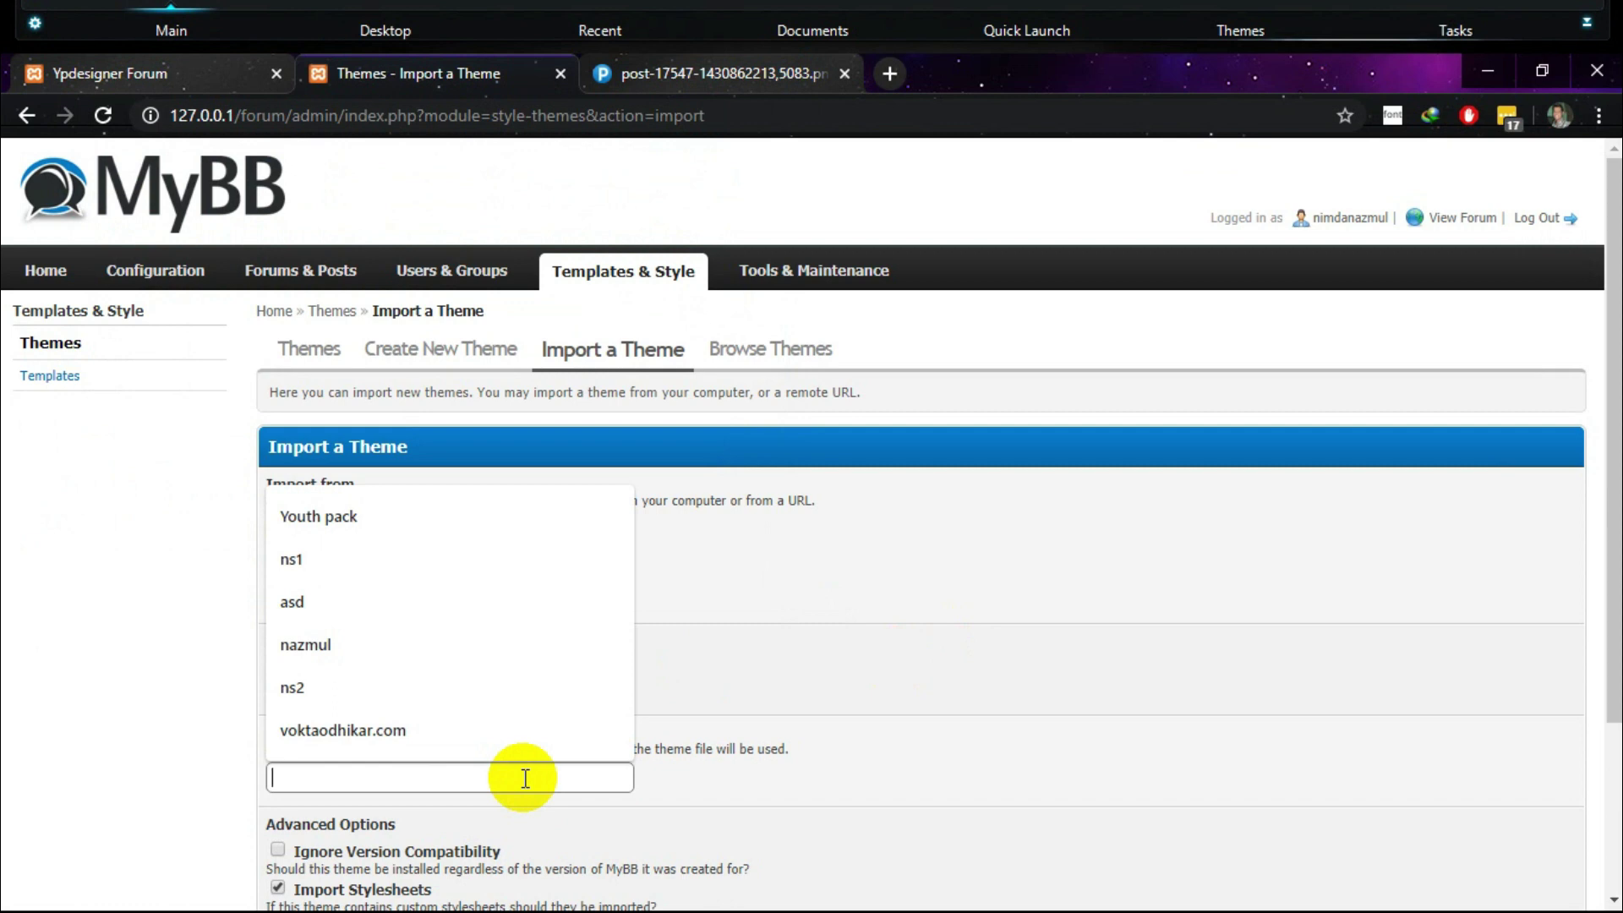
text(ypdesignertheme)
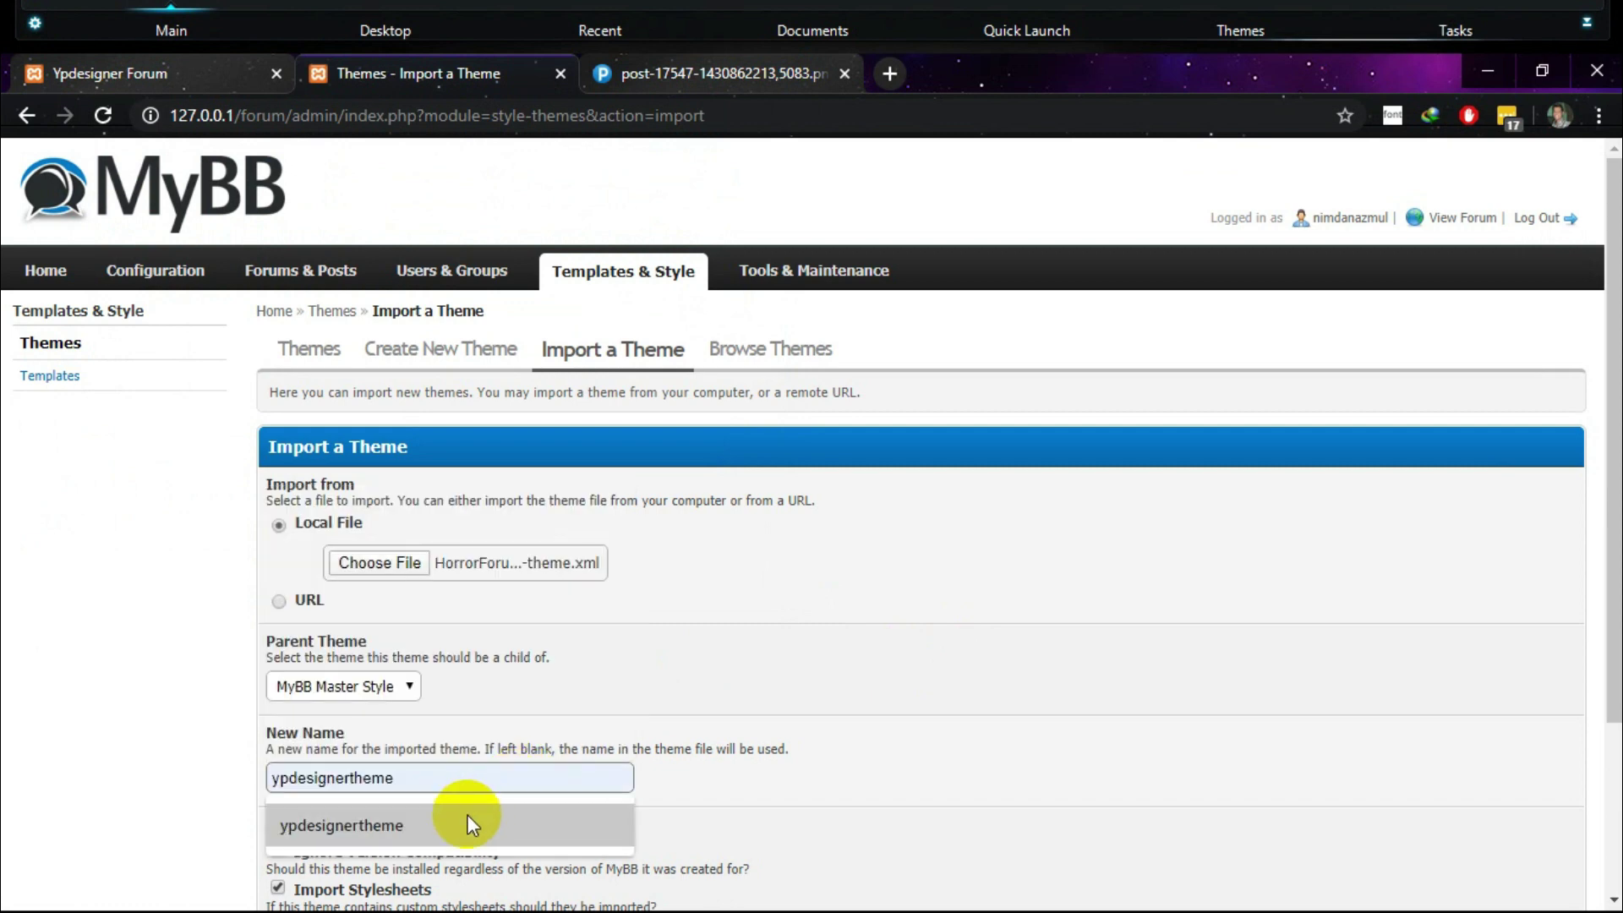
click(467, 821)
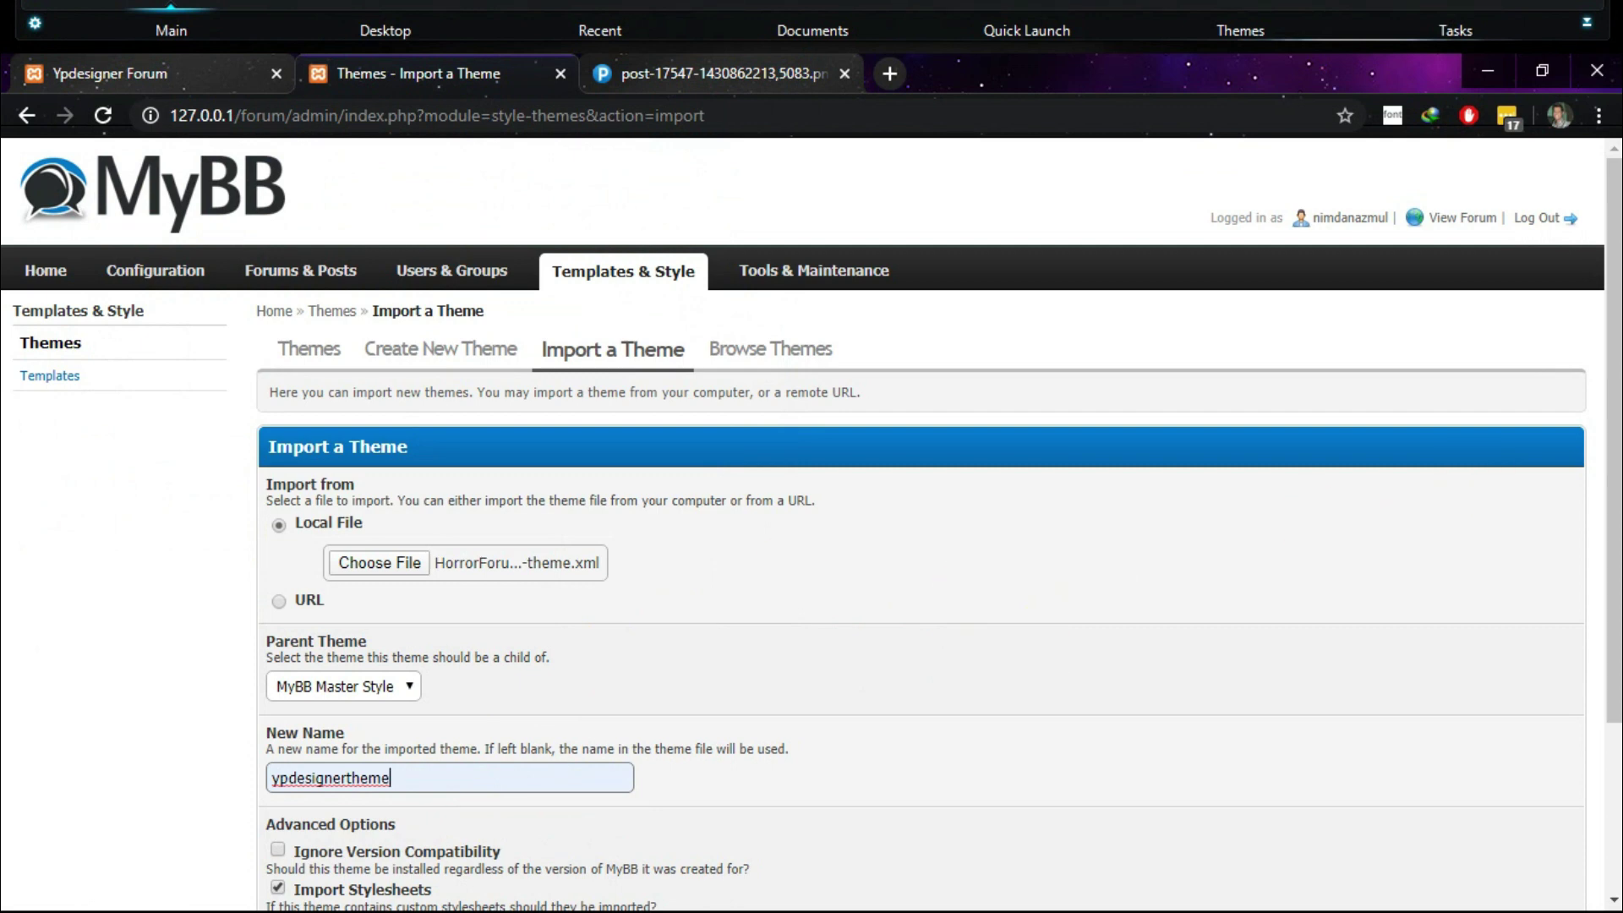
scroll(1249, 589, down, 3)
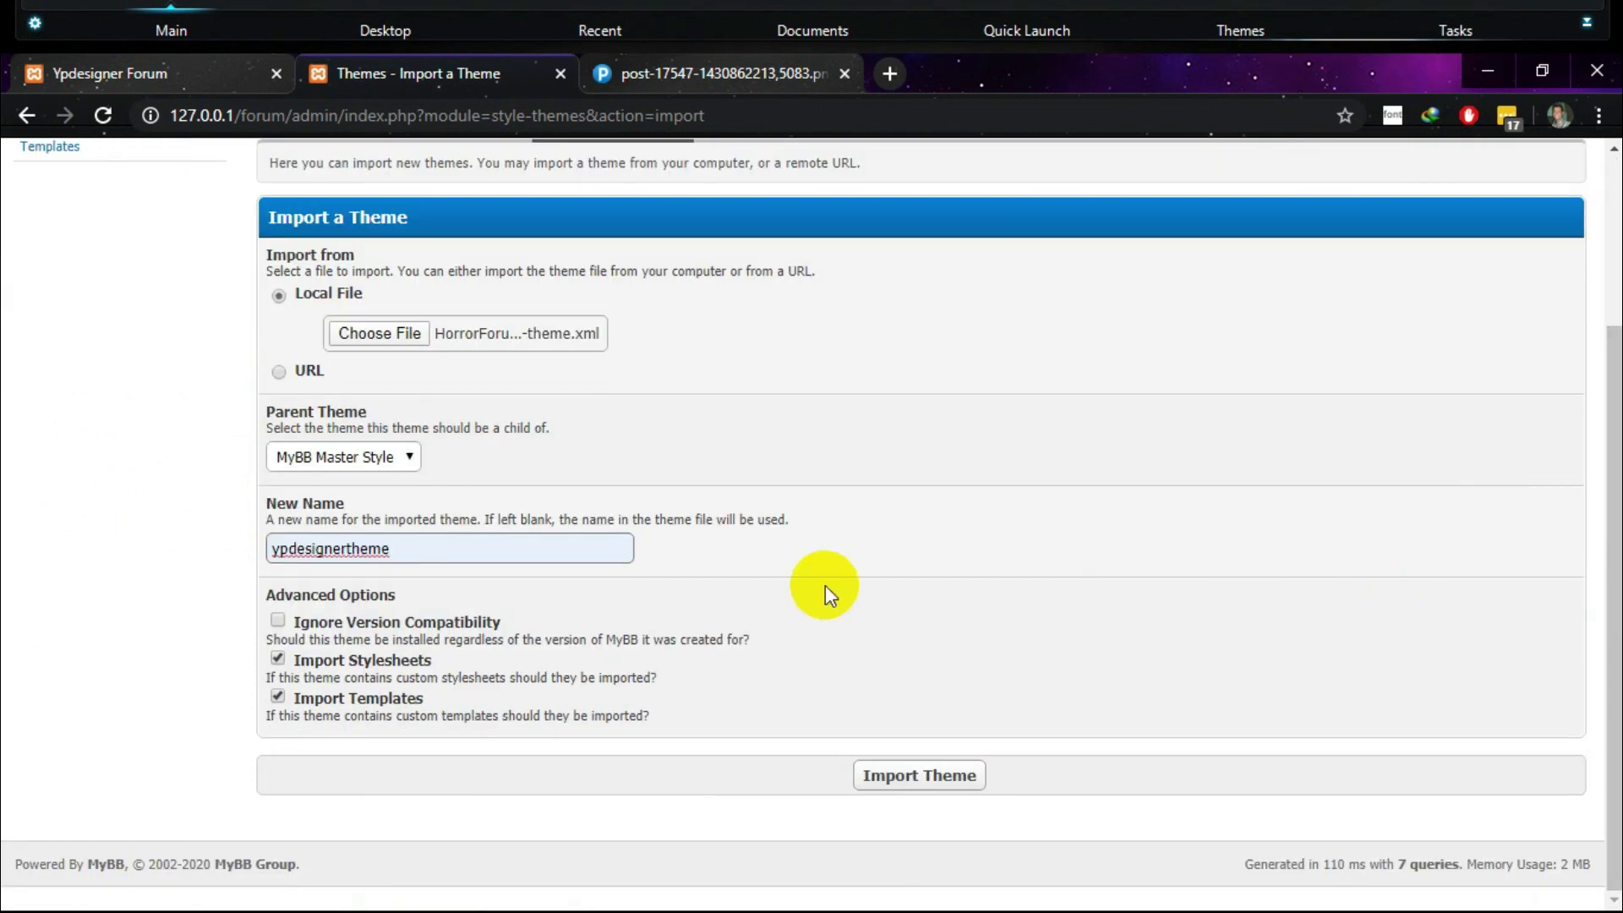
click(277, 623)
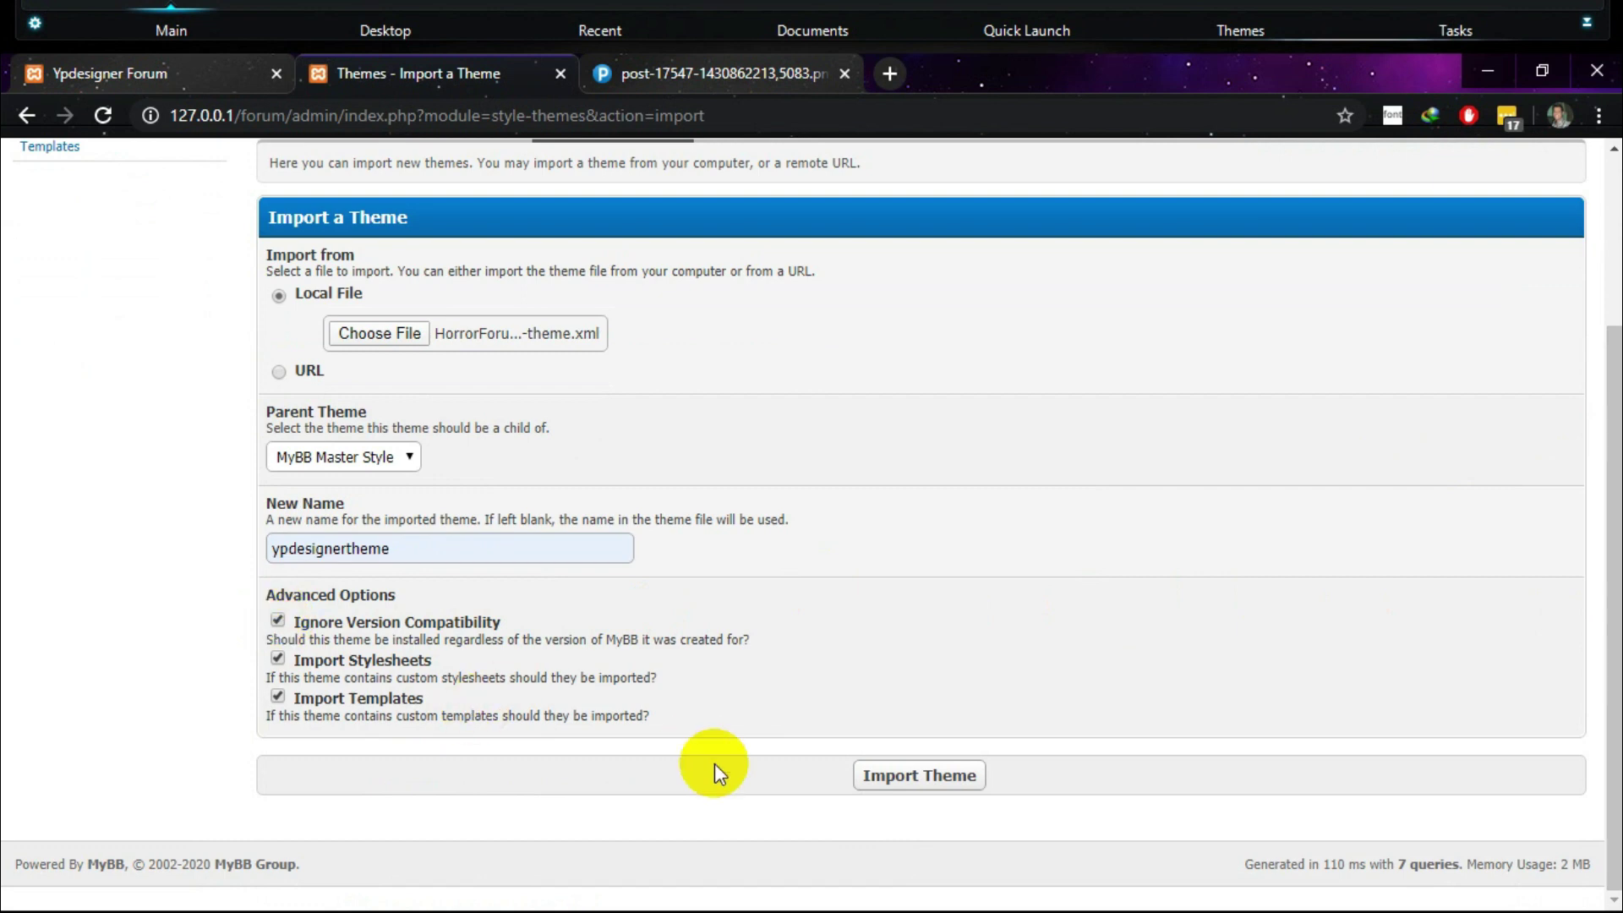
click(919, 776)
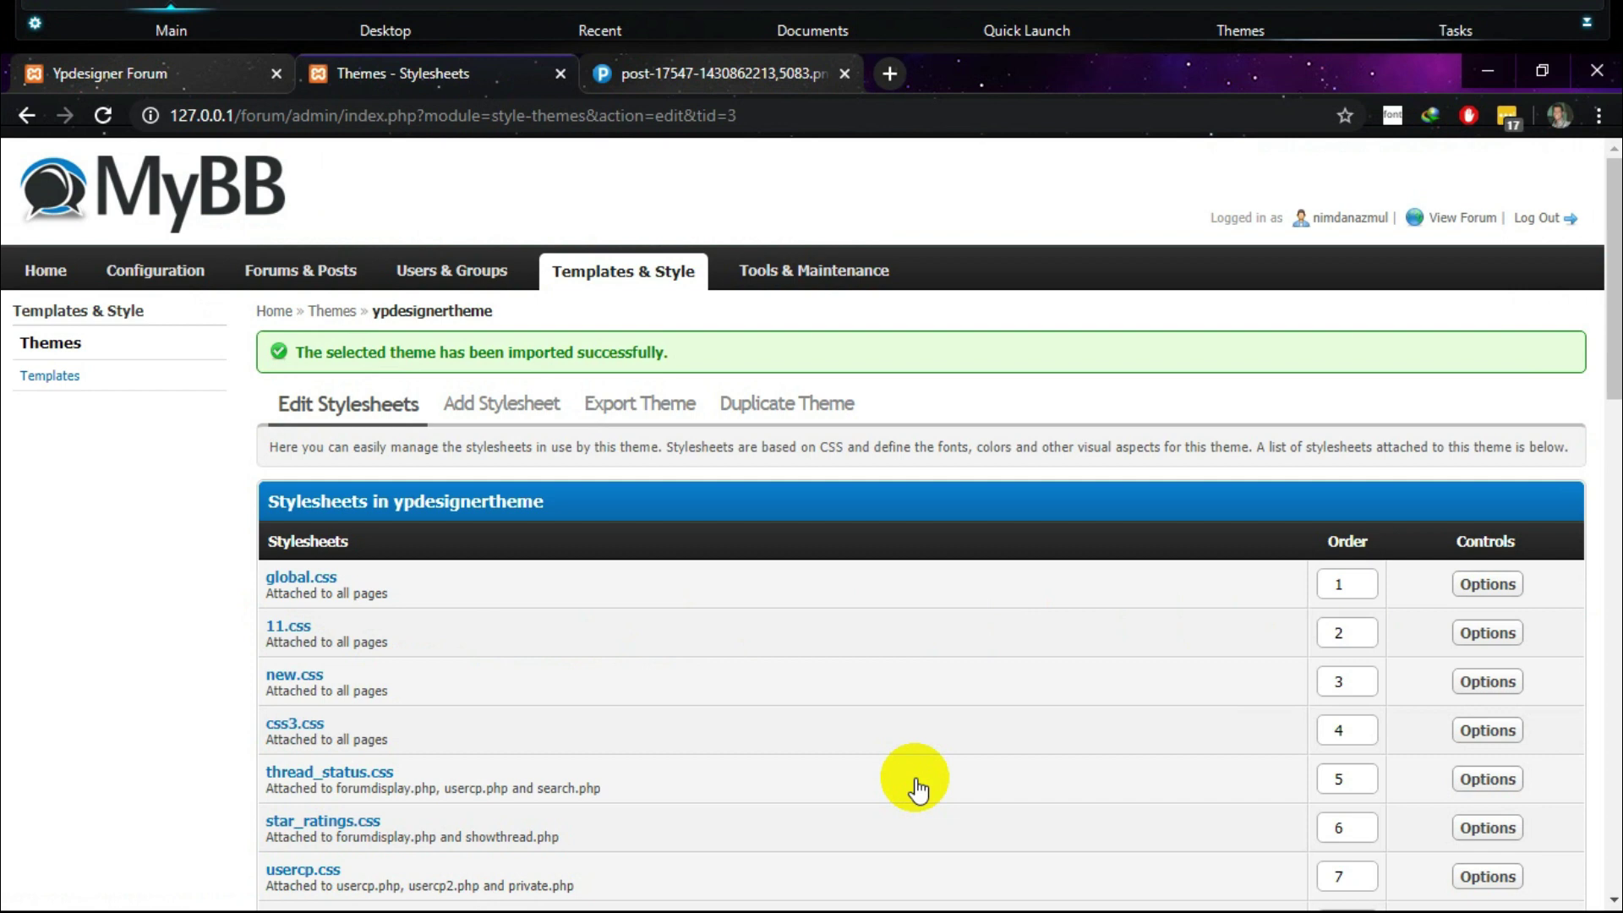
Set ypdesignertheme as the local forum's default theme and switch to the forum's index page.
click(52, 344)
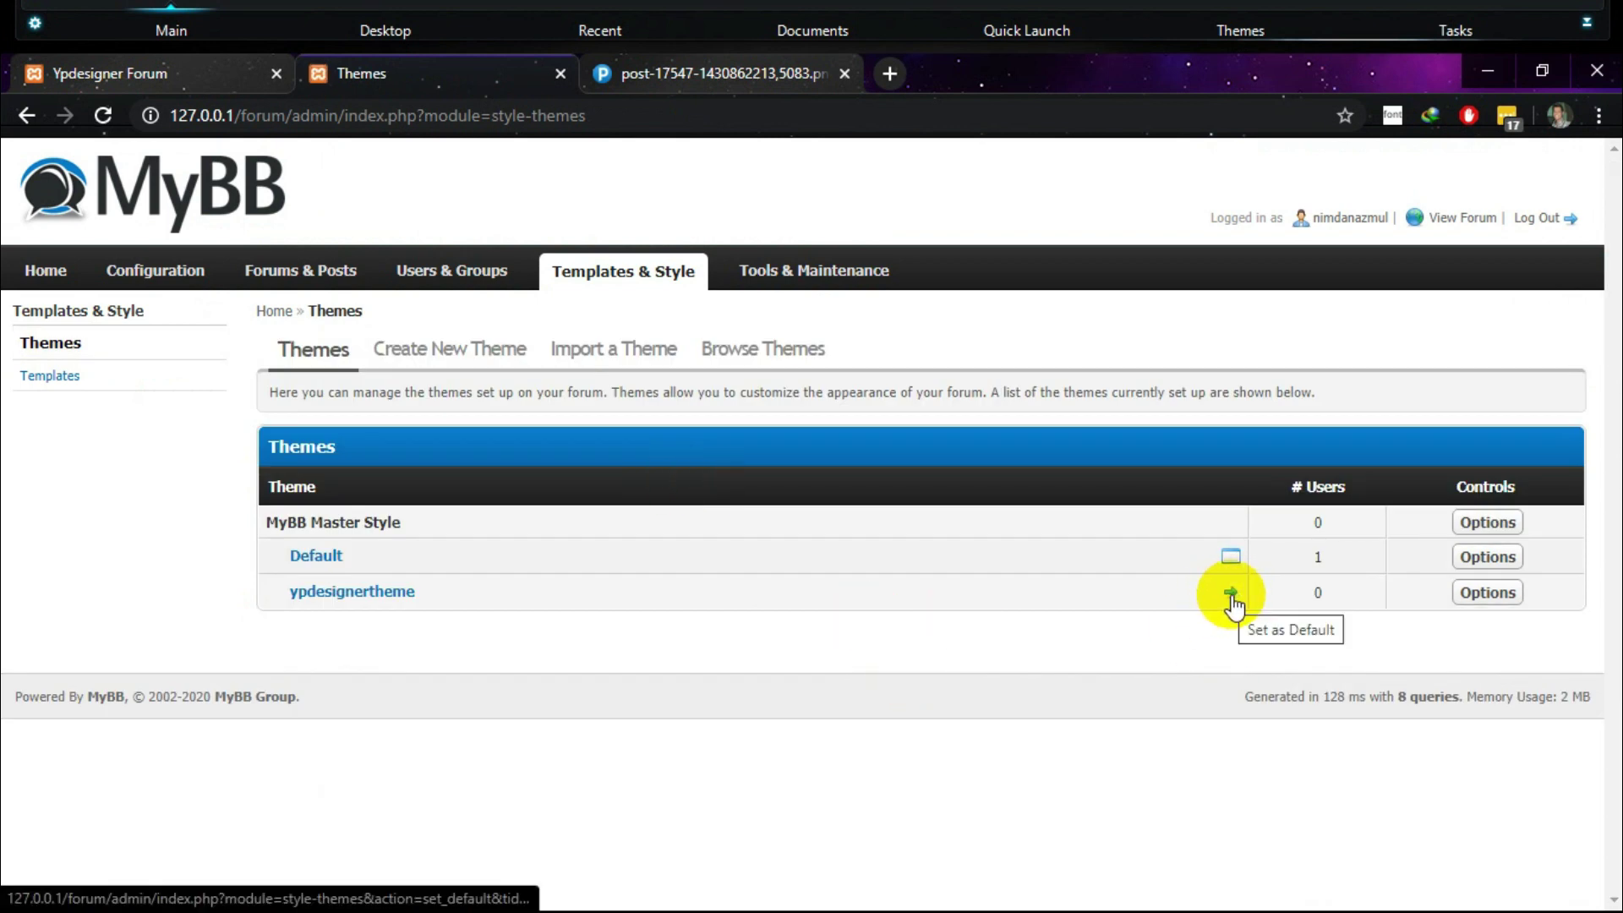
click(1231, 602)
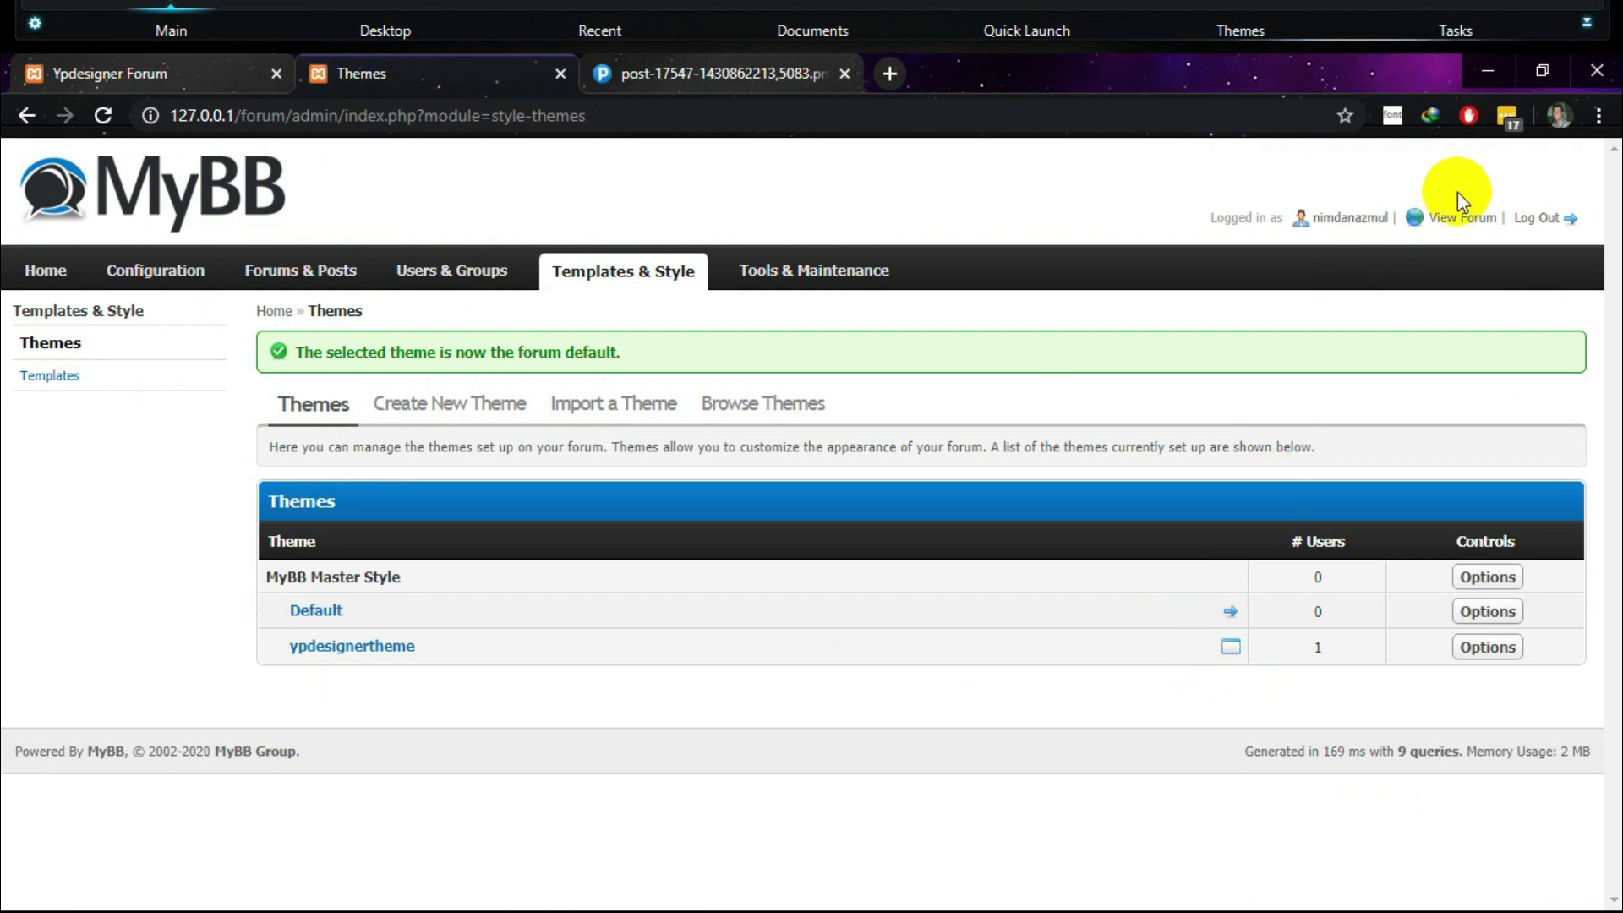
click(226, 81)
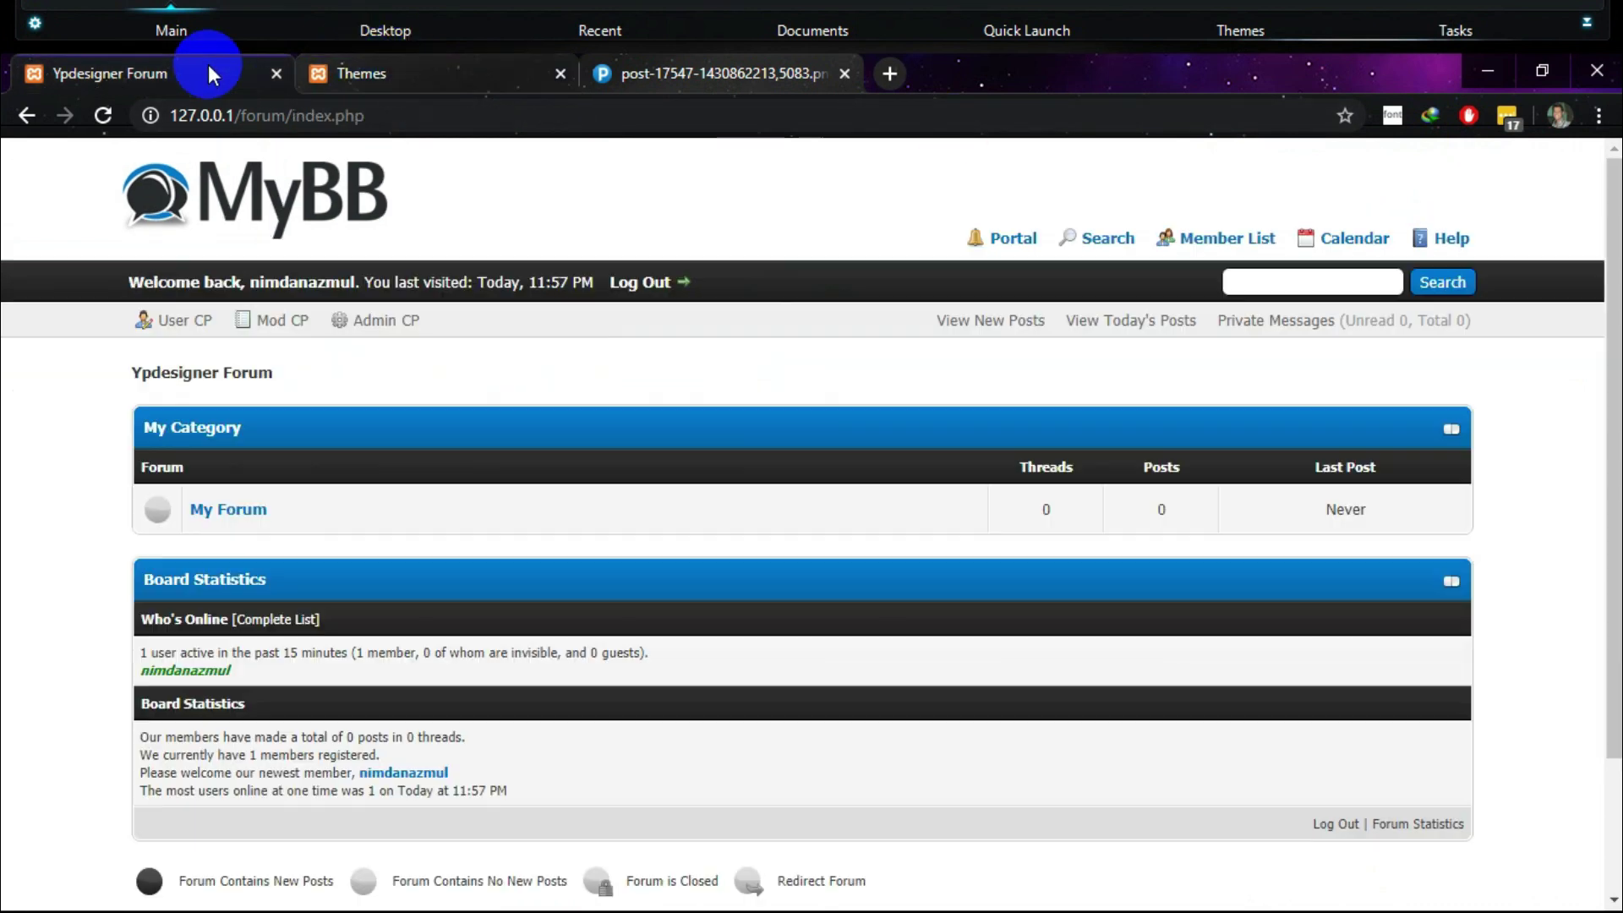
Reload the local forum index with the new theme and check its More links, member list and index page down to the footer.
click(104, 117)
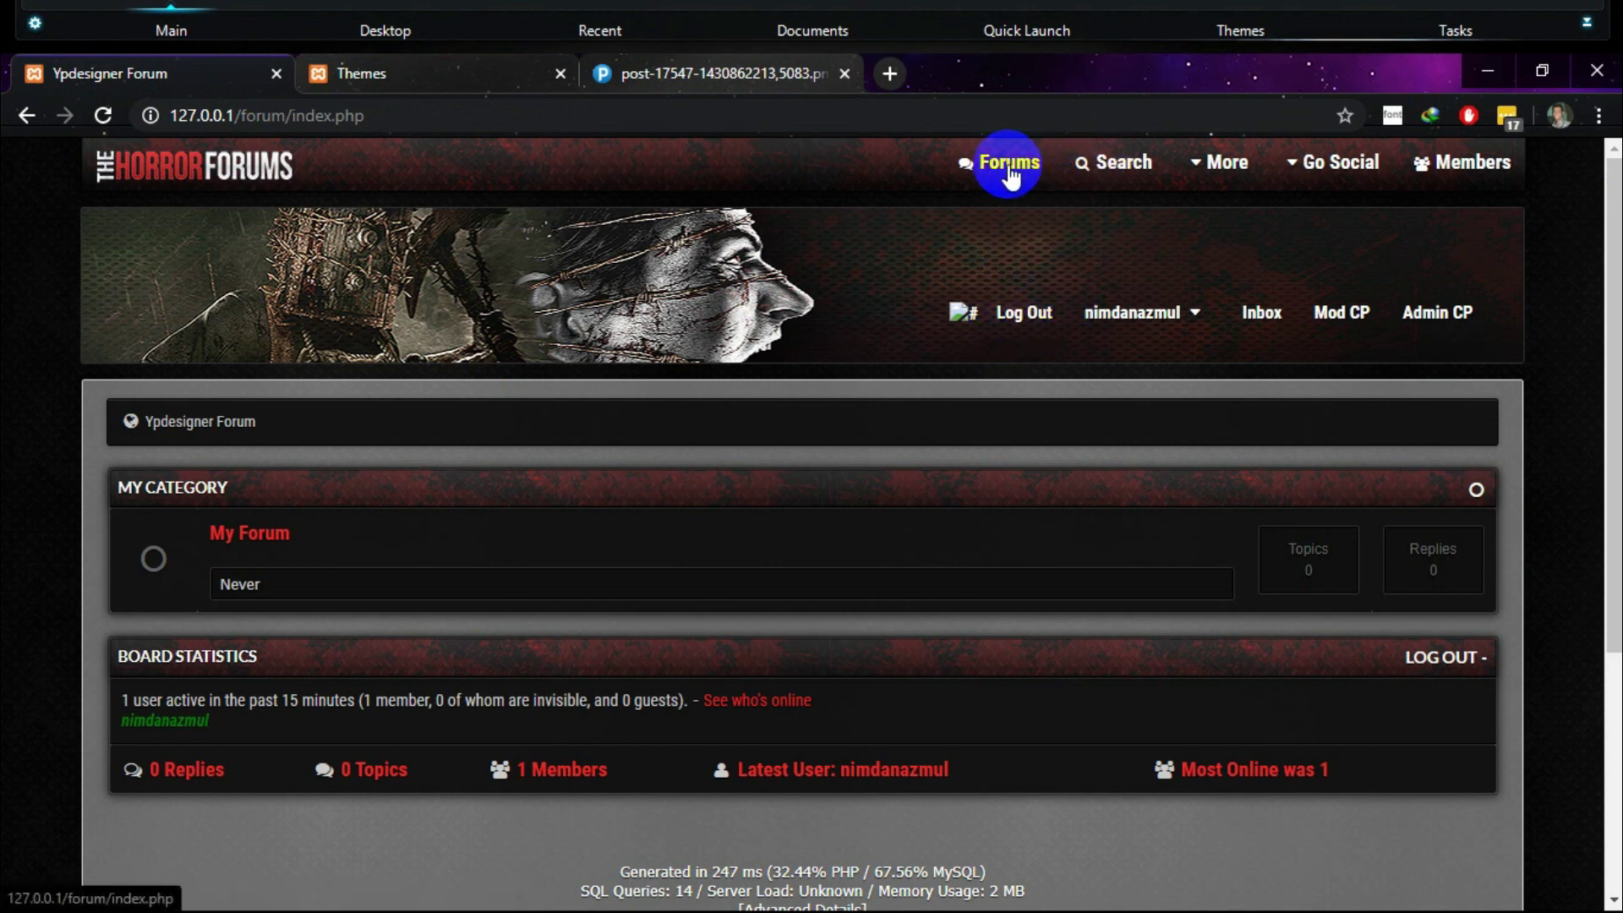
click(1199, 166)
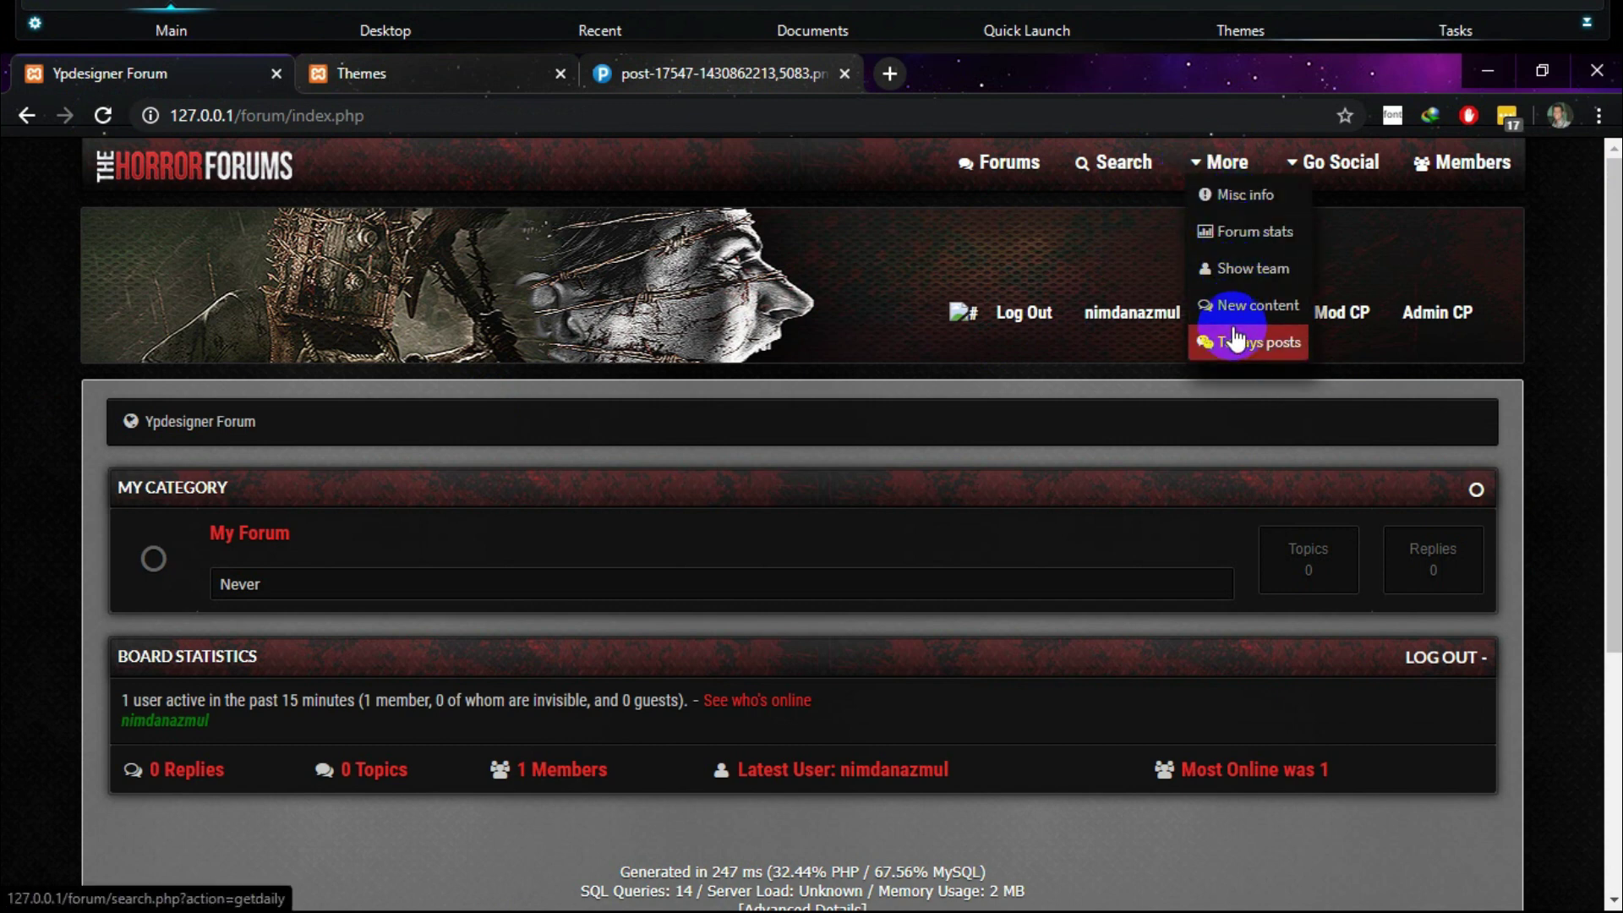
click(1478, 173)
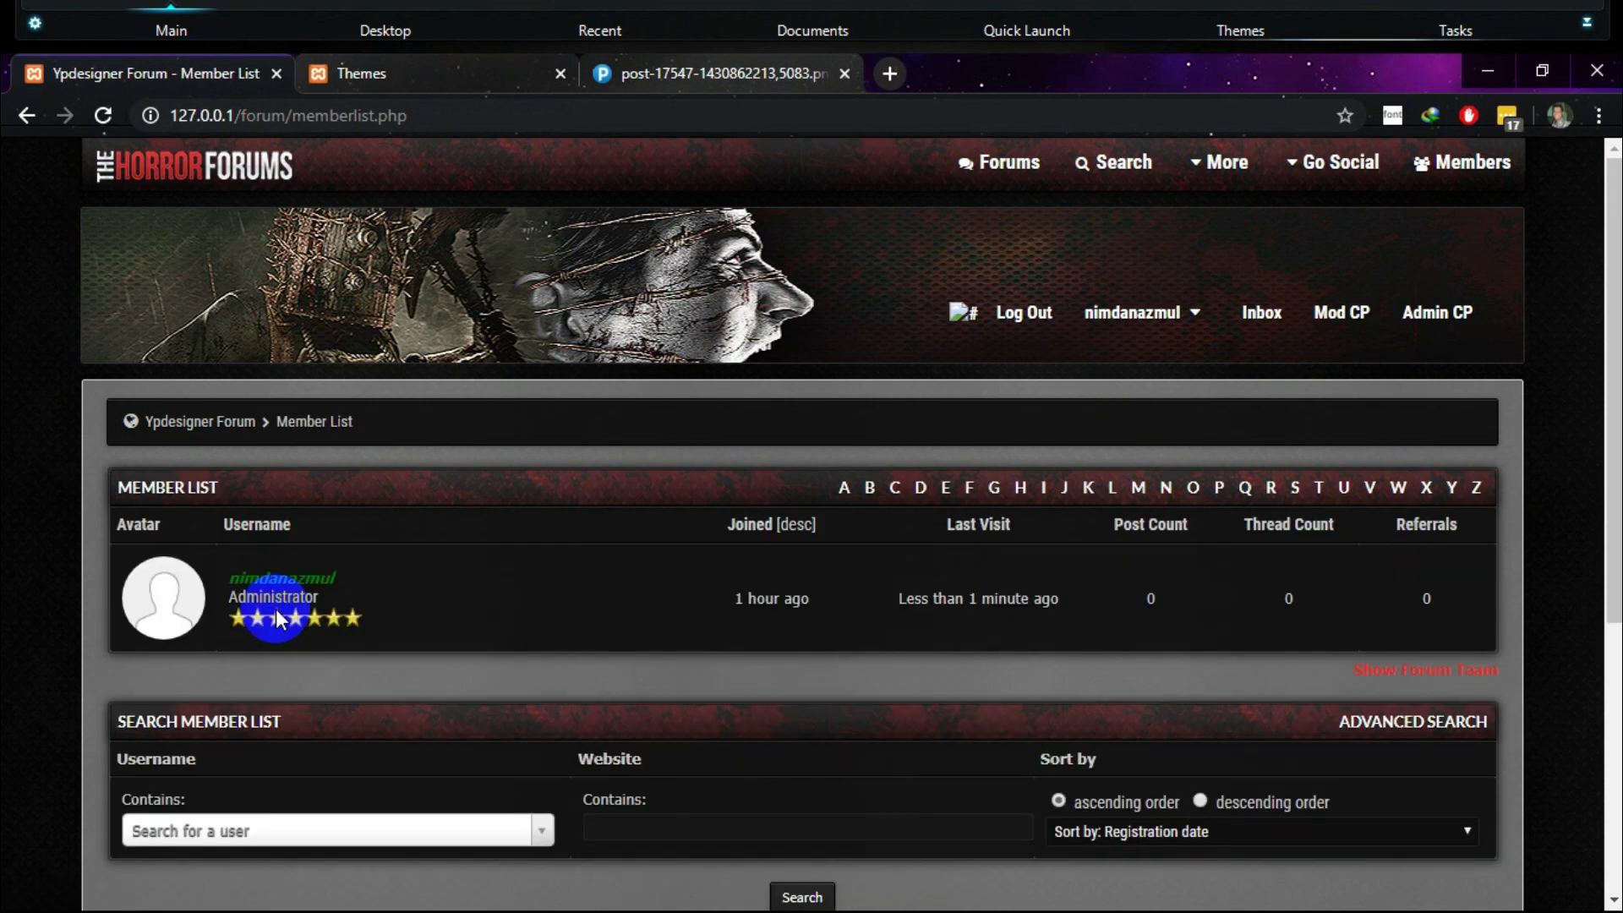
click(651, 289)
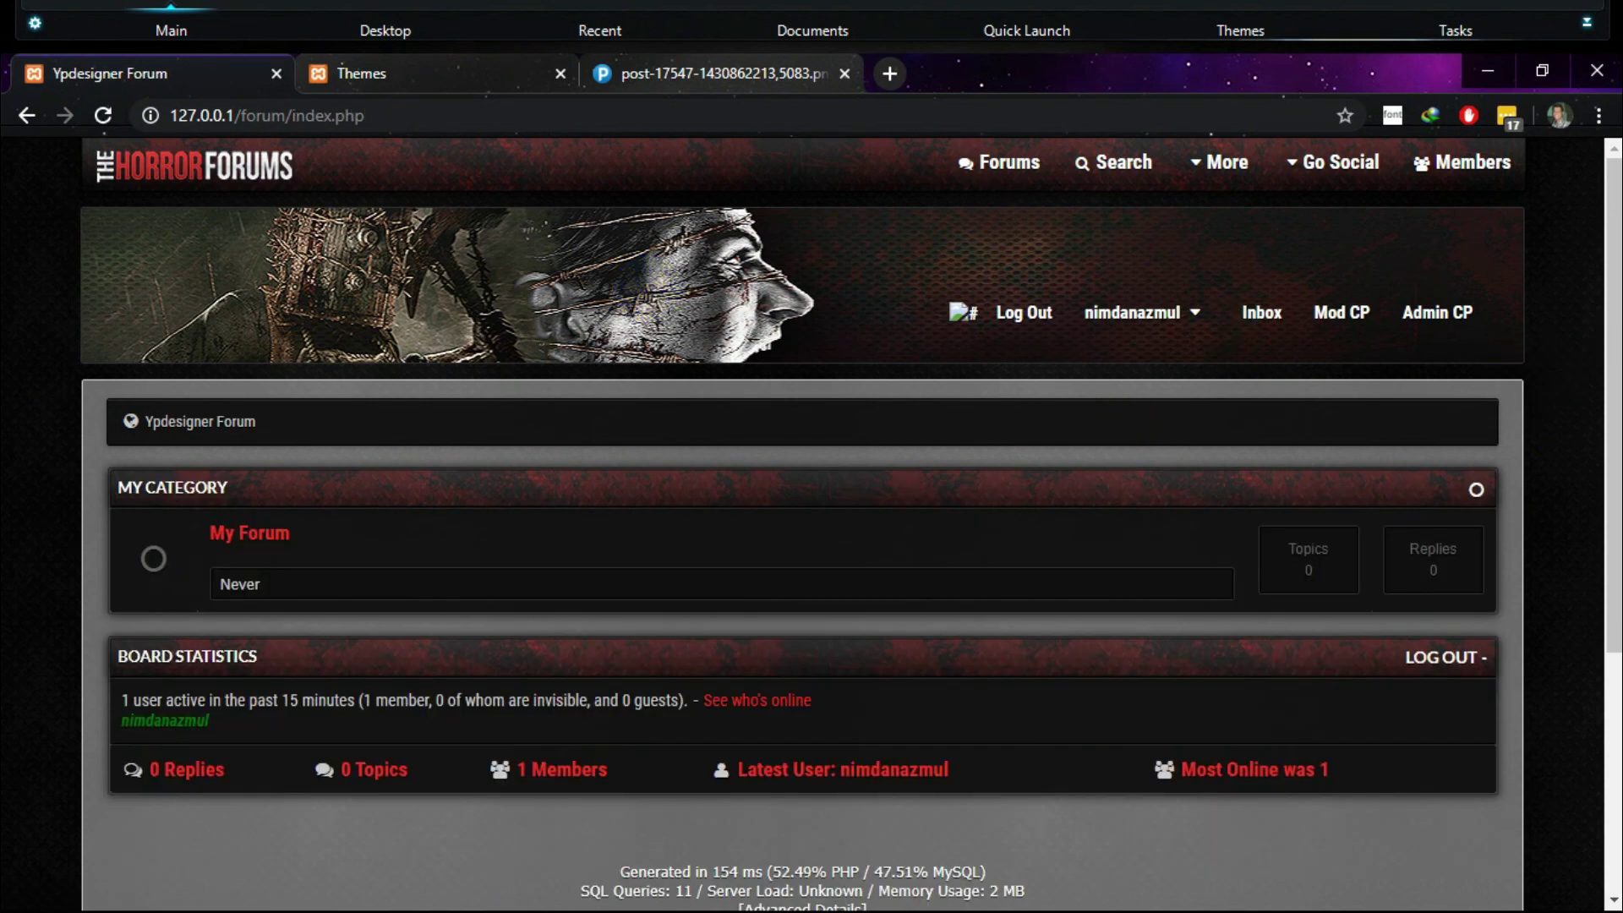
scroll(1611, 433, down, 4)
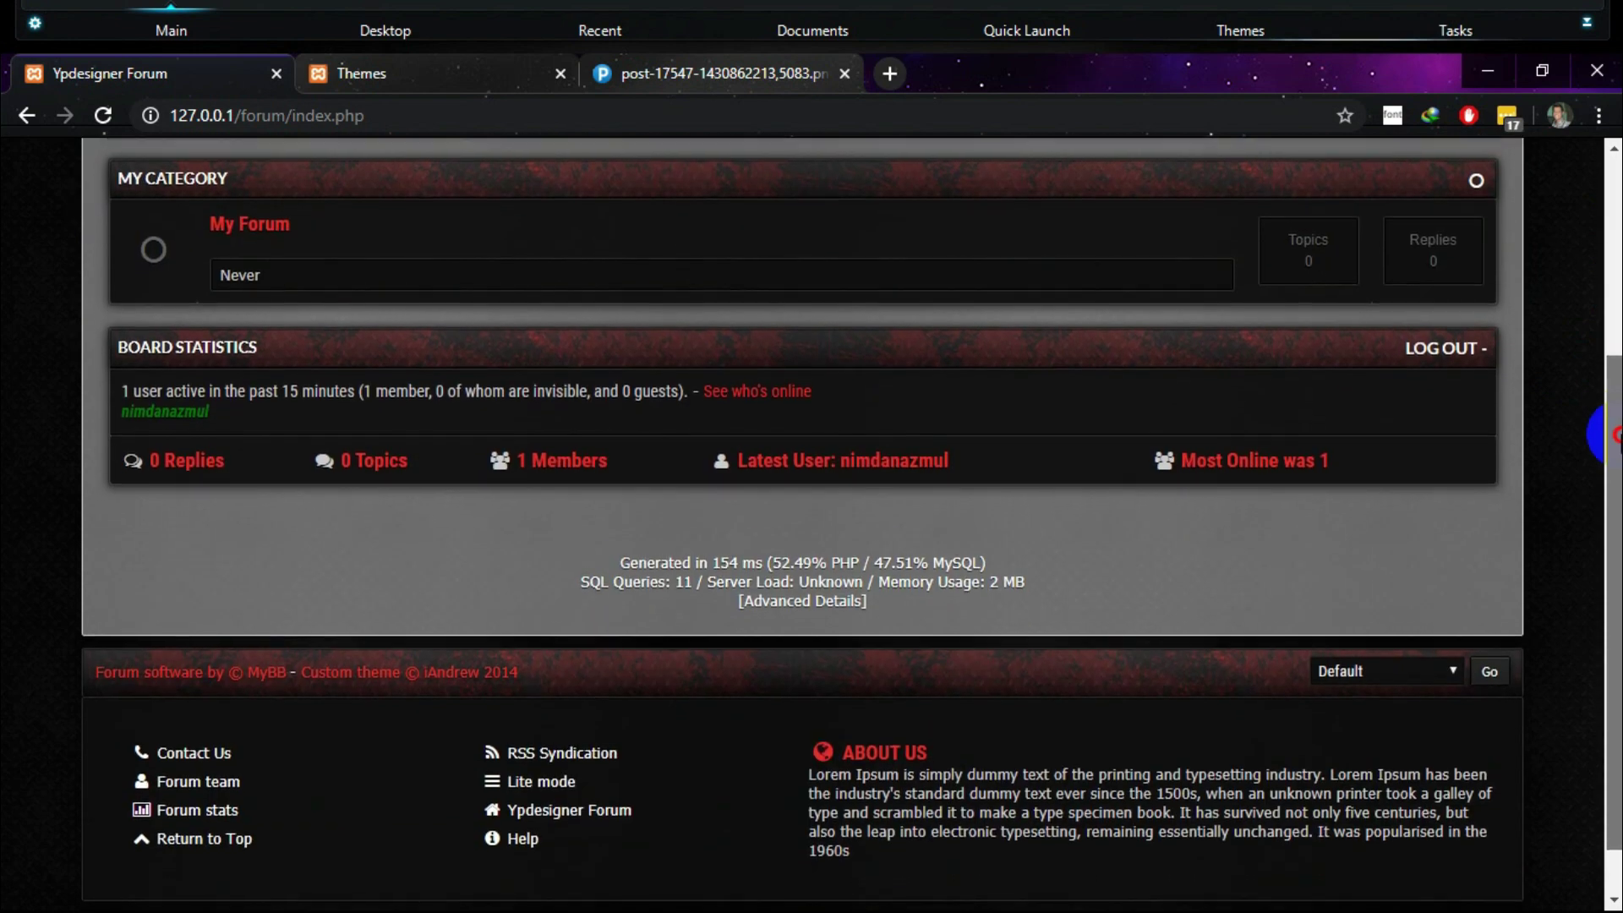
scroll(1611, 434, up, 4)
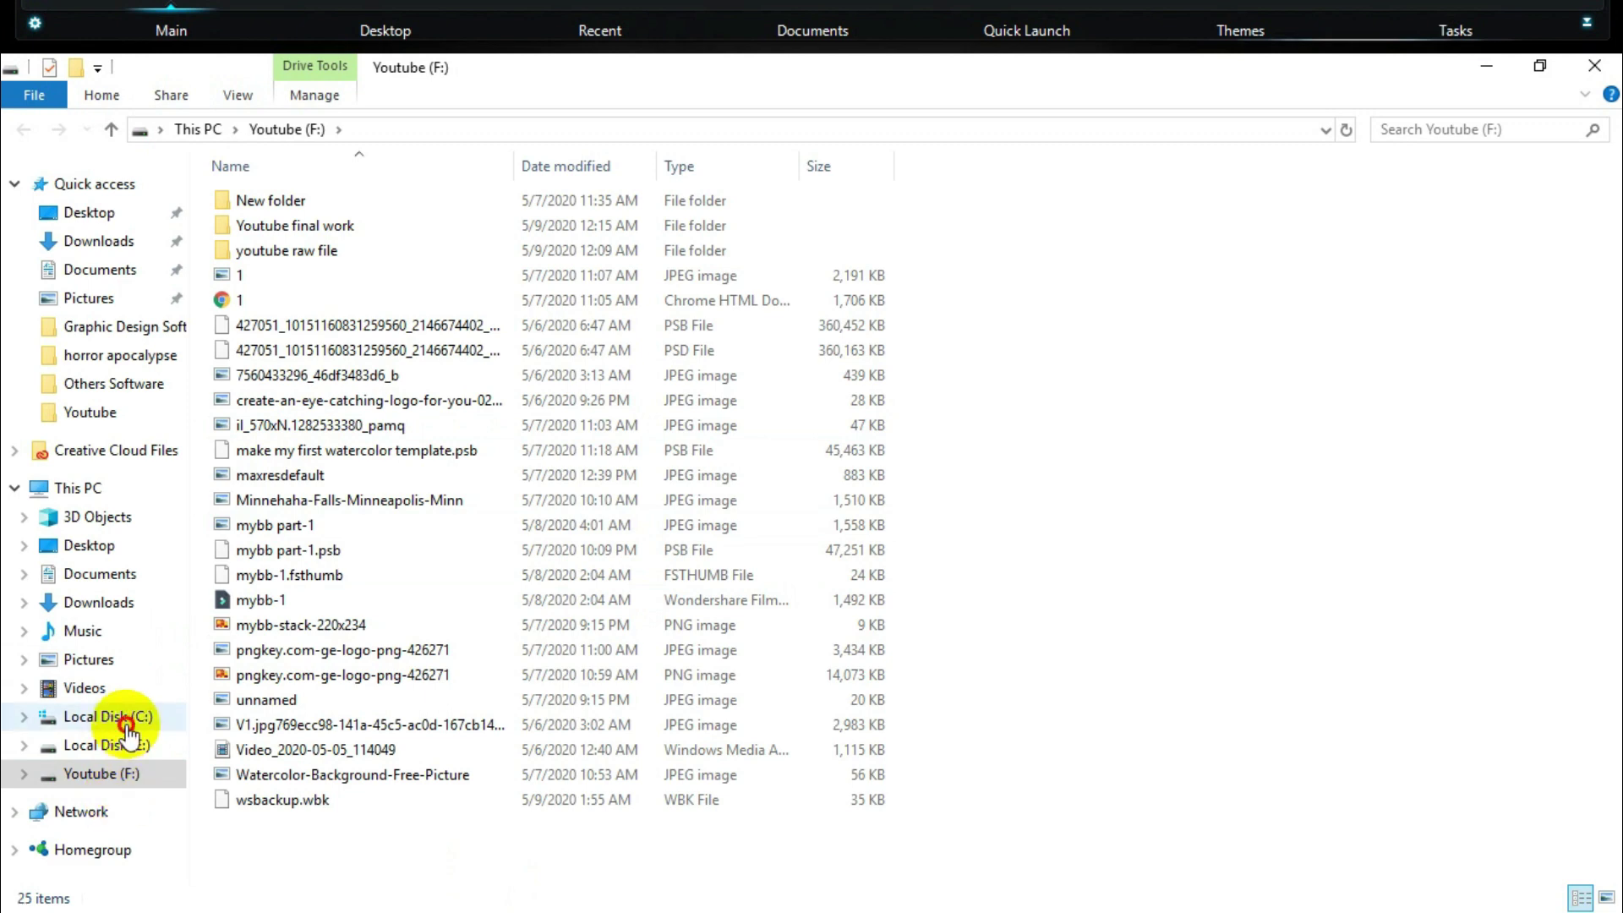
Open the theme's image folder C:\xampp\htdocs\forum\images\HorrorForums in File Explorer.
click(125, 720)
double_click(290, 353)
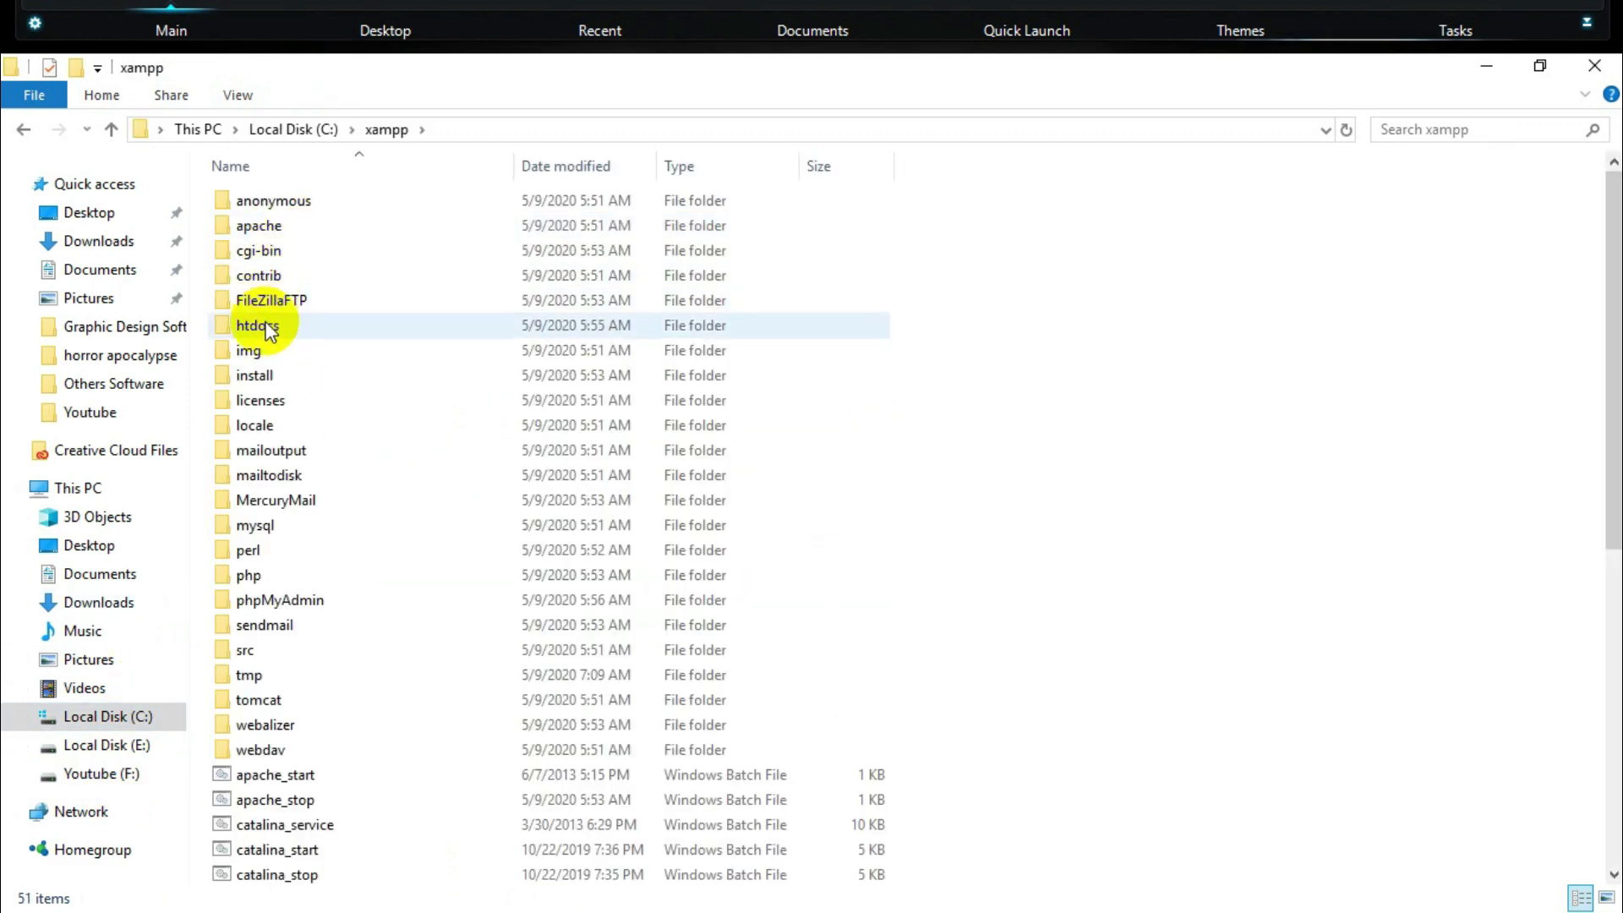
click(269, 330)
double_click(269, 330)
double_click(276, 234)
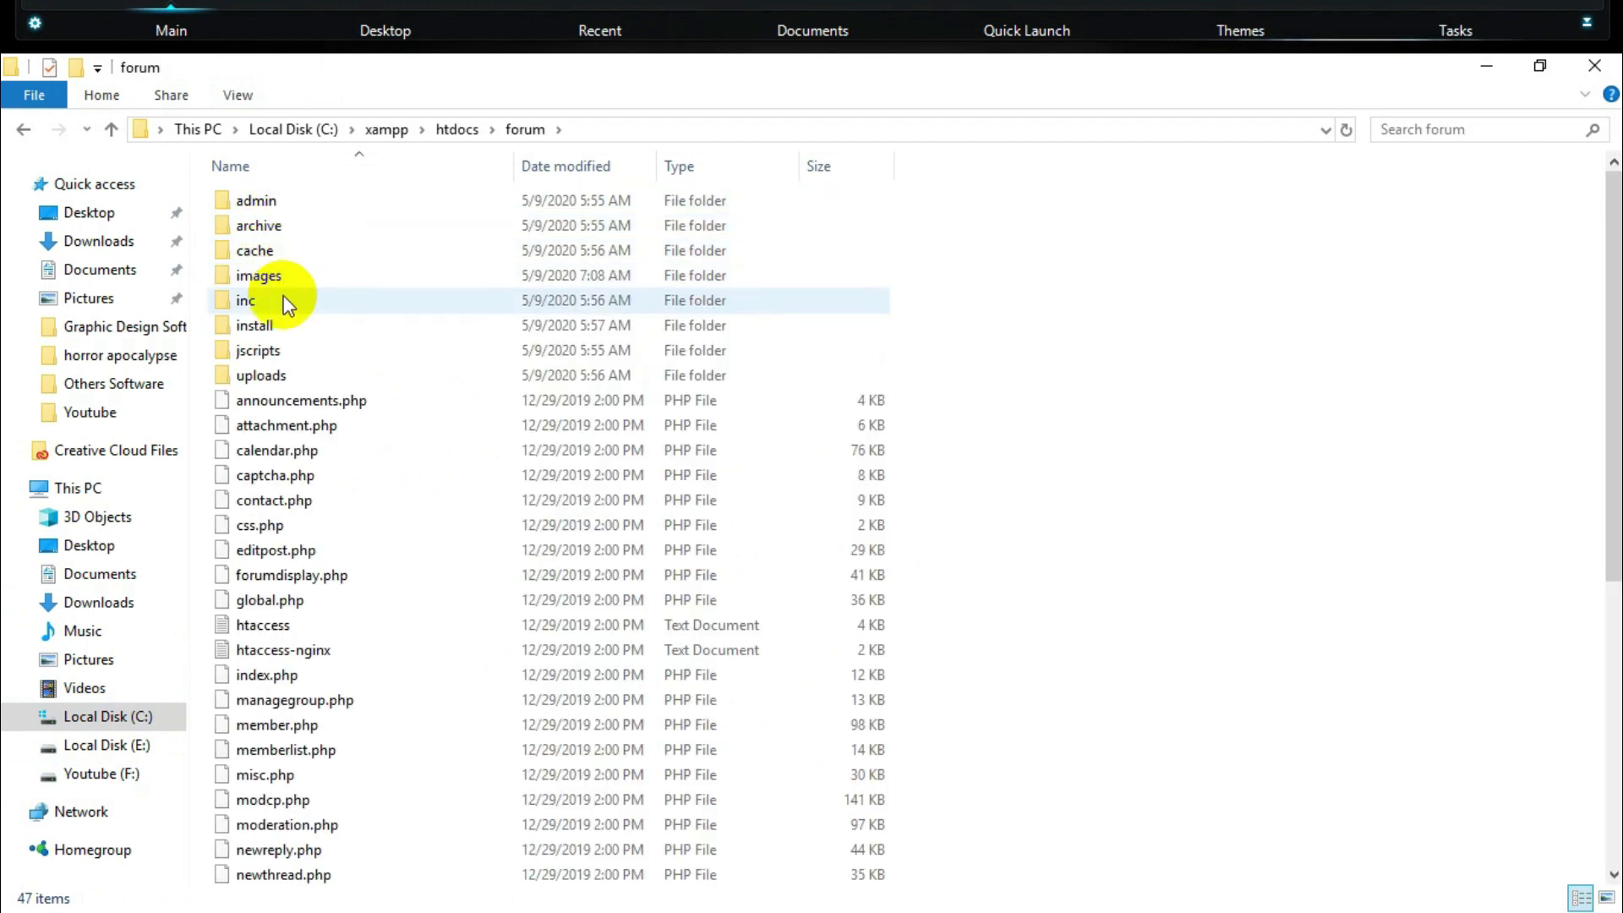
double_click(284, 277)
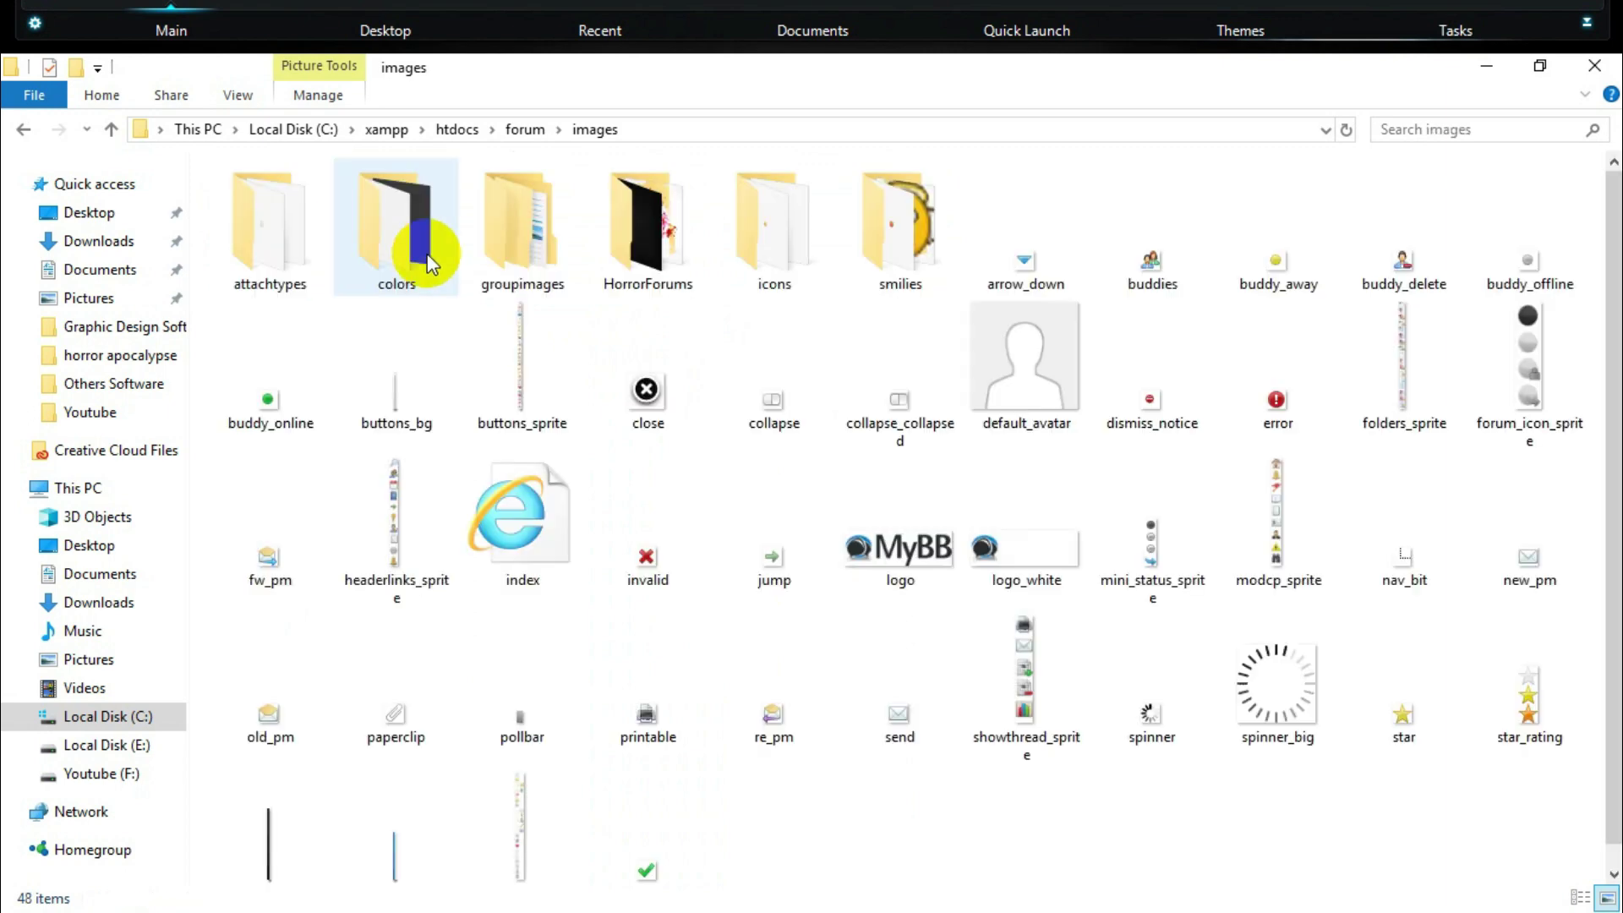
double_click(590, 235)
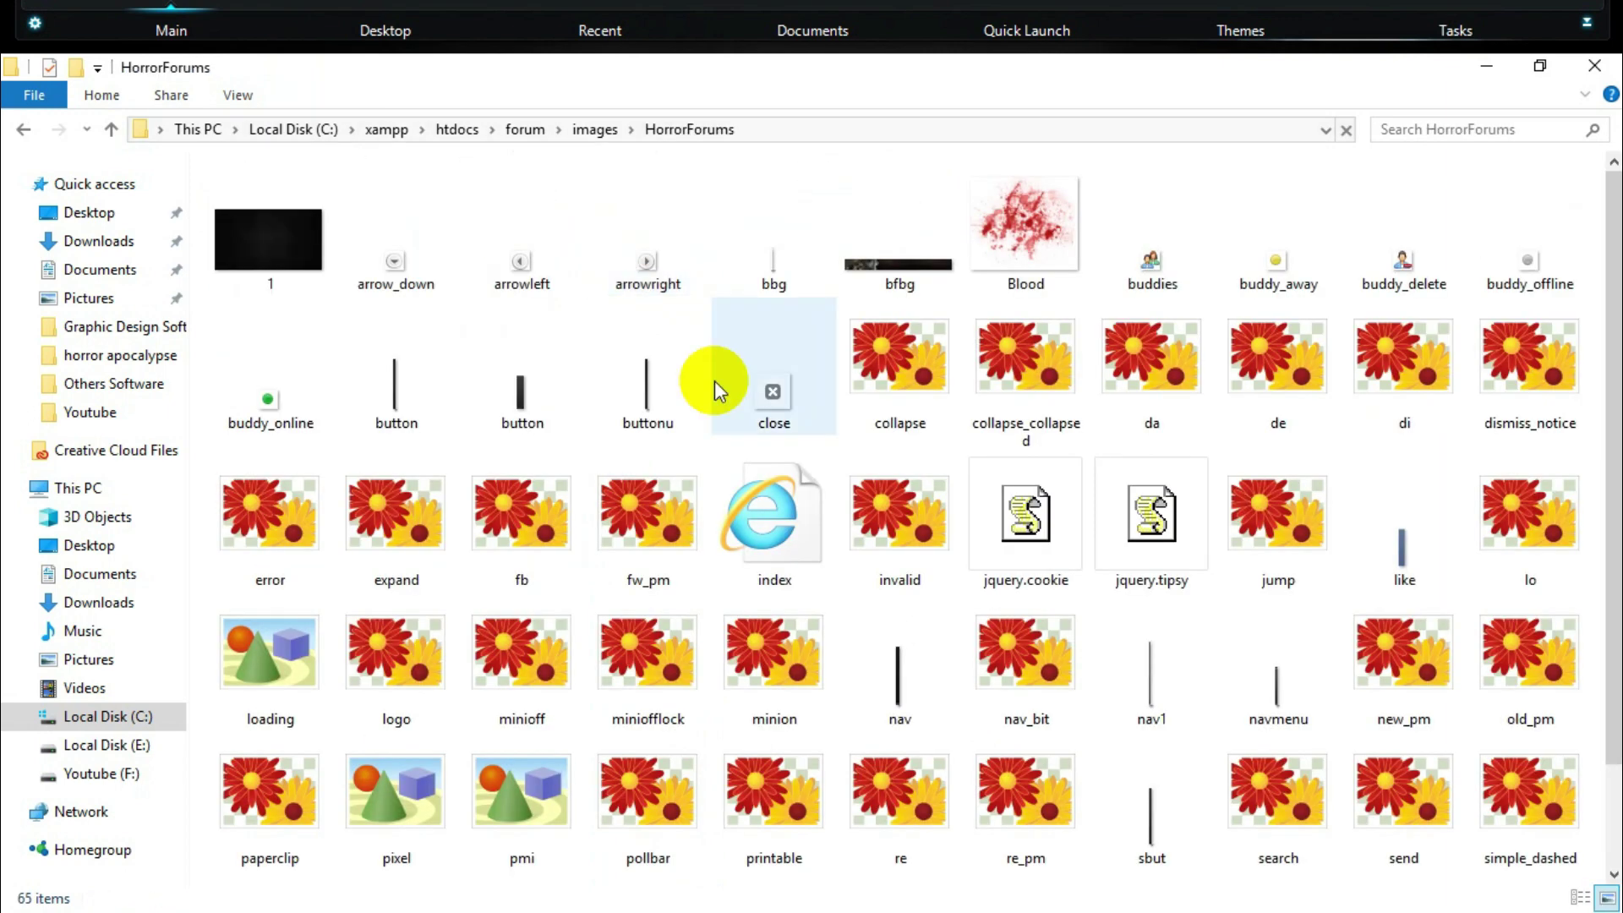
Open the bfbg banner image in Paint to examine it, and close it without editing.
click(895, 274)
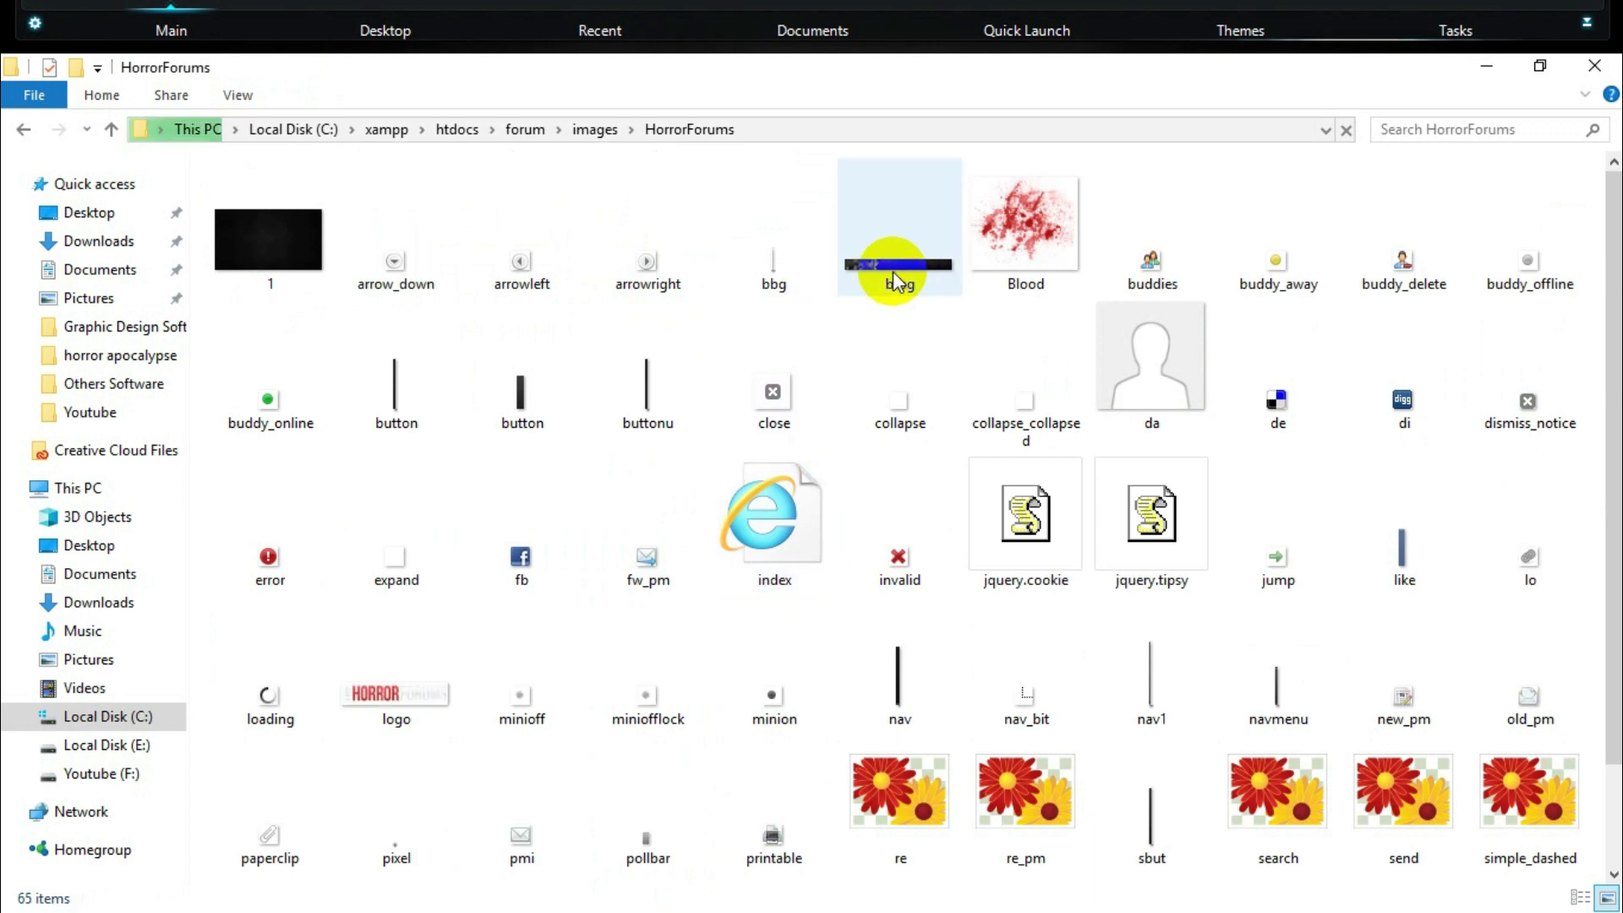
right_click(892, 271)
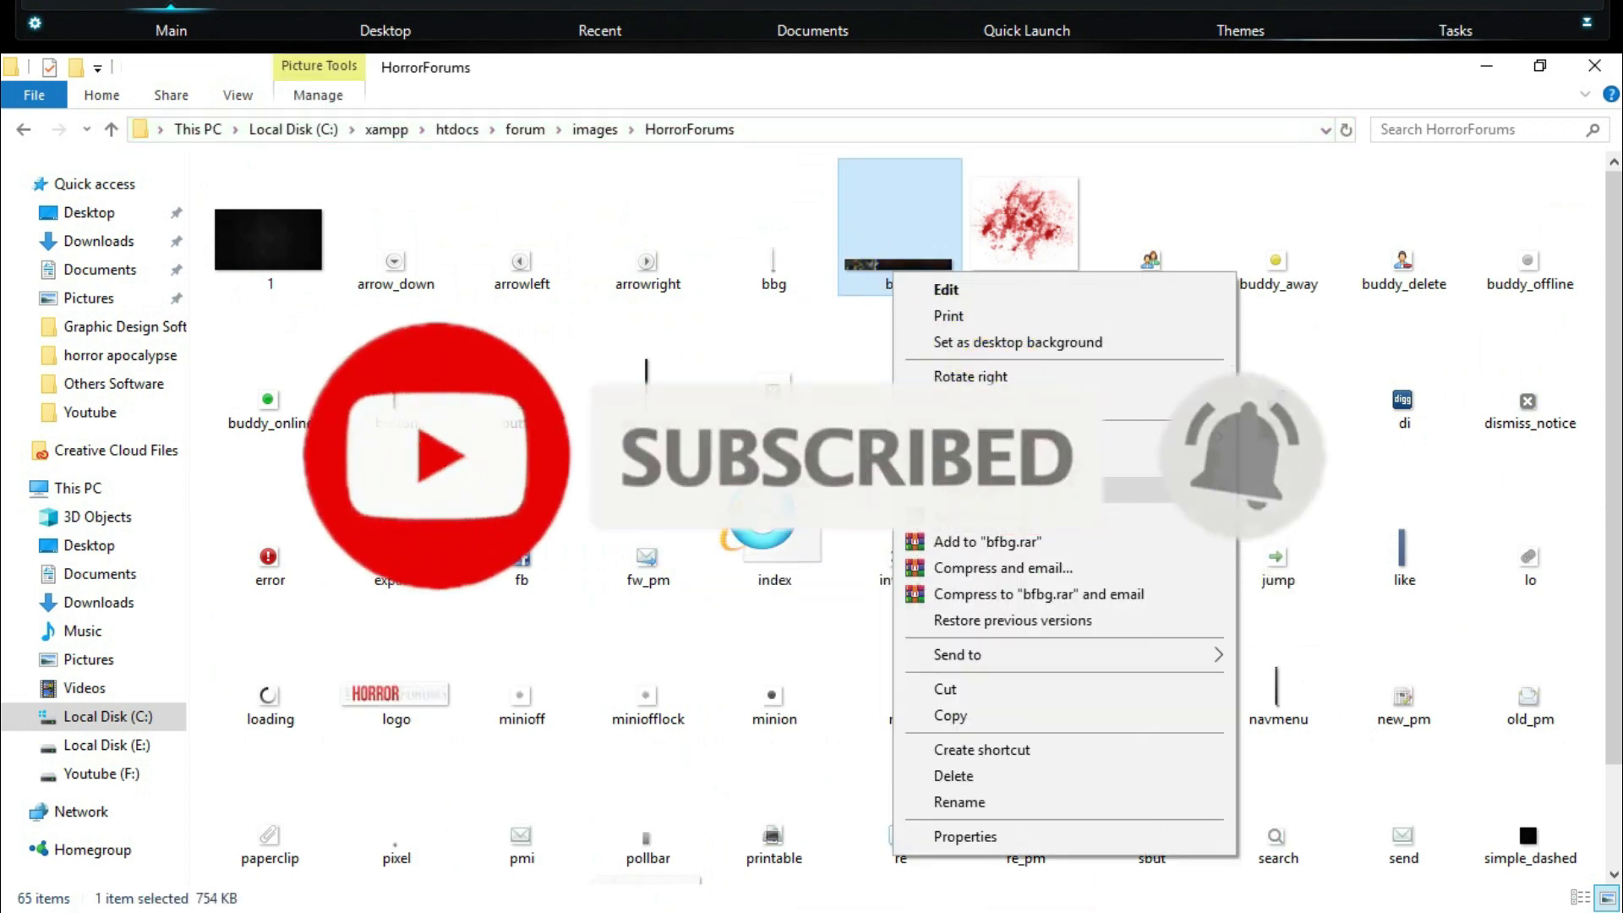
click(991, 342)
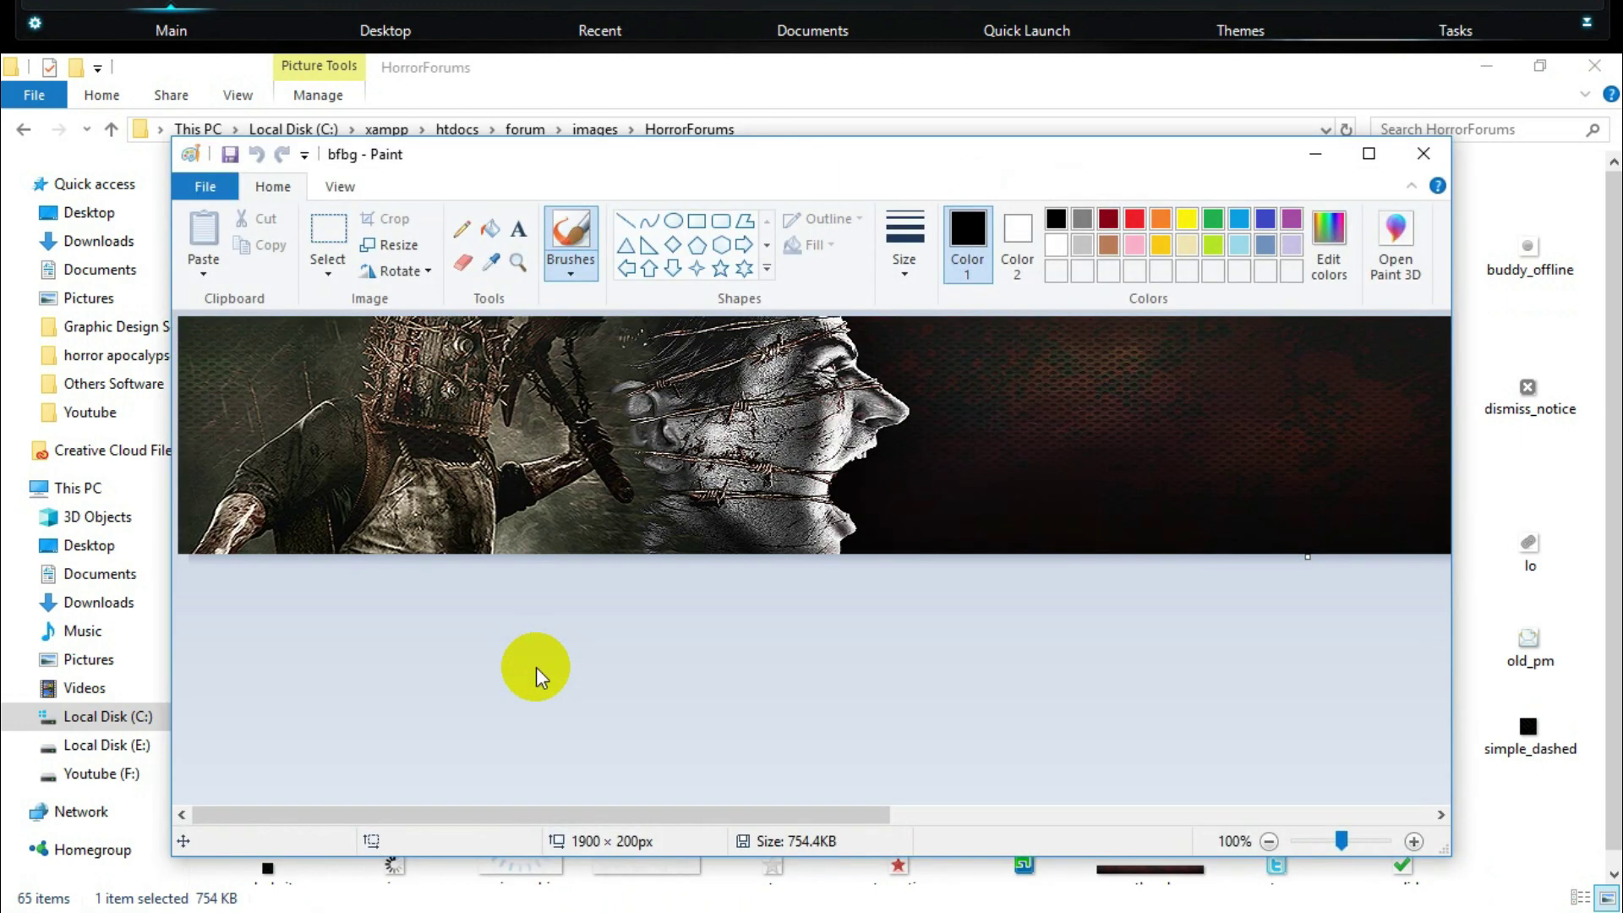
mouse_move(660, 486)
mouse_down()
mouse_move(677, 471)
mouse_move(642, 471)
mouse_move(1096, 382)
mouse_up()
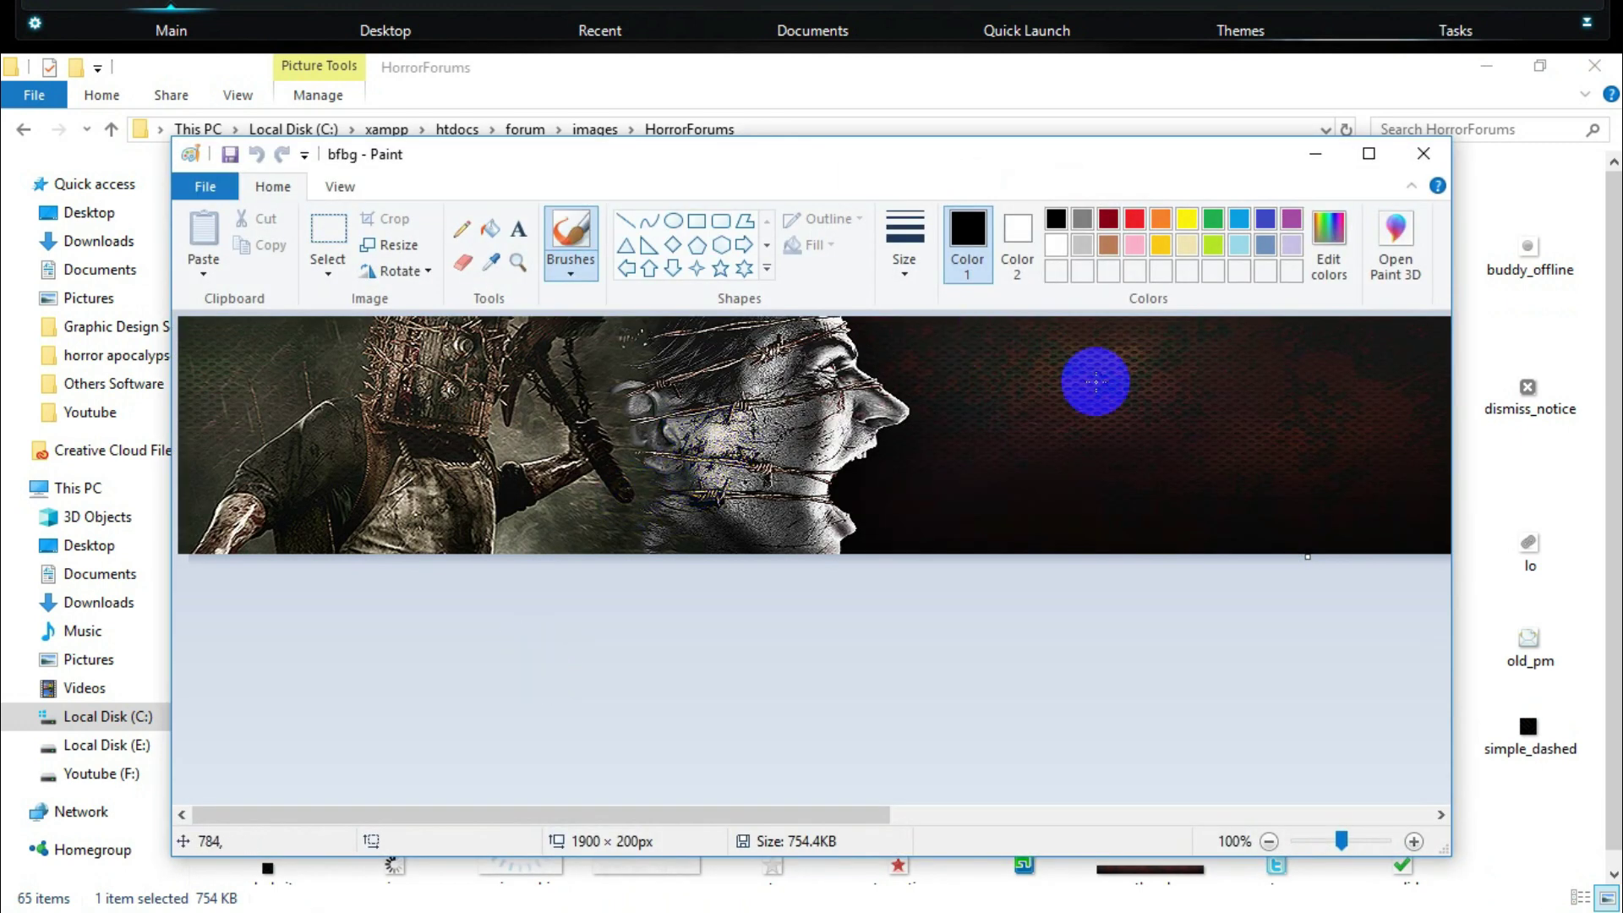
click(1424, 153)
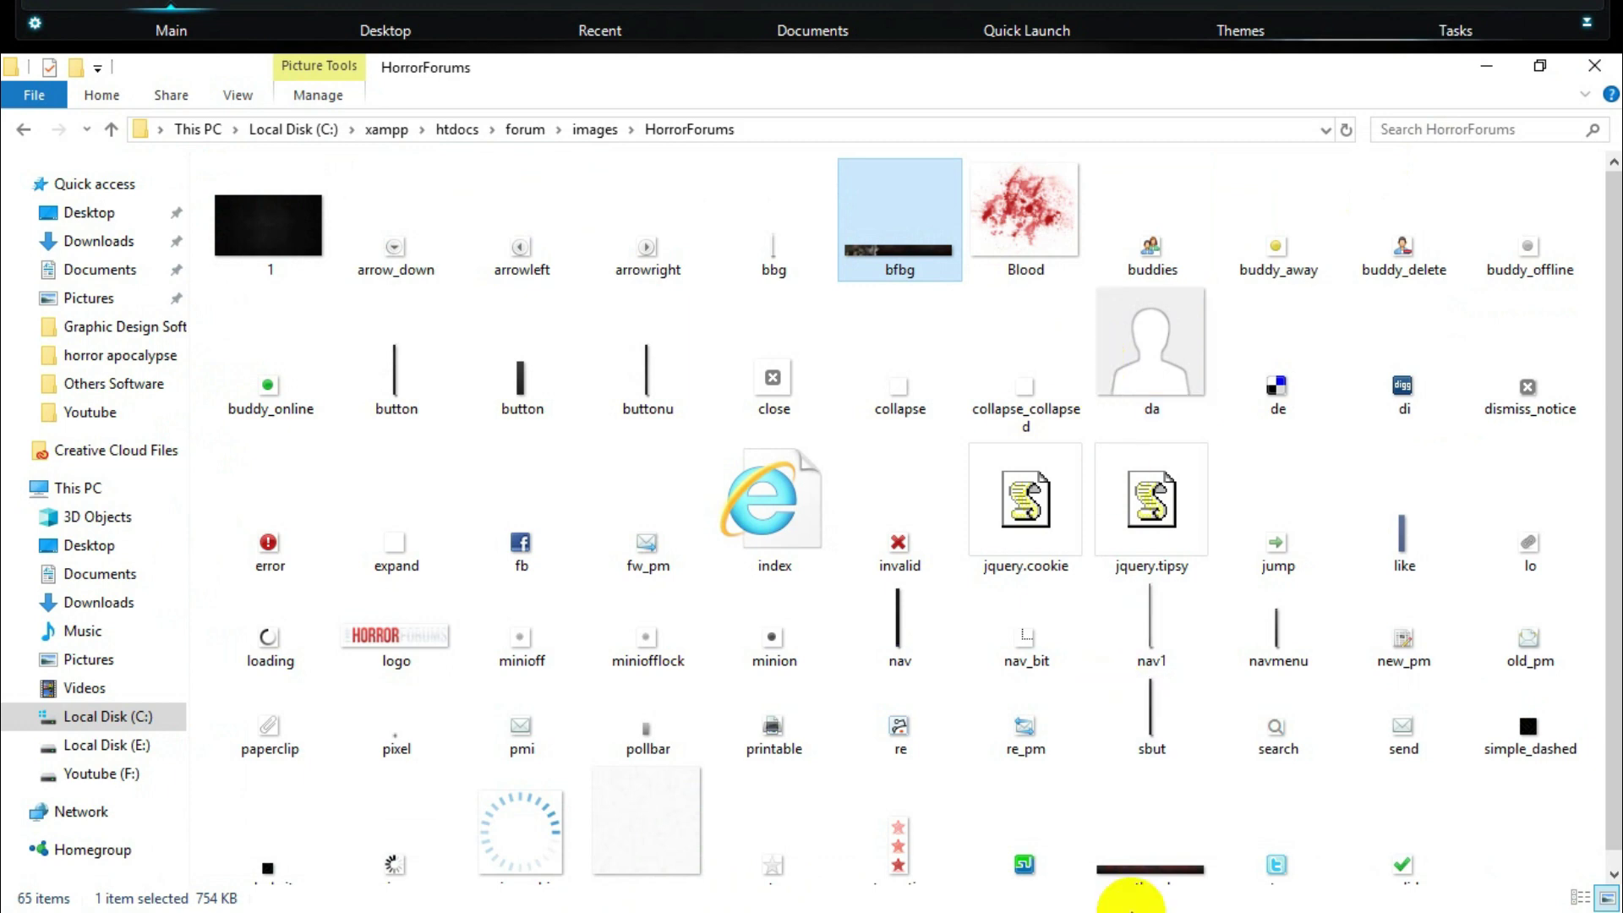
Locate the thead and logo images in the HorrorForums folder, close the folder window and return to the local forum in the browser.
click(1135, 871)
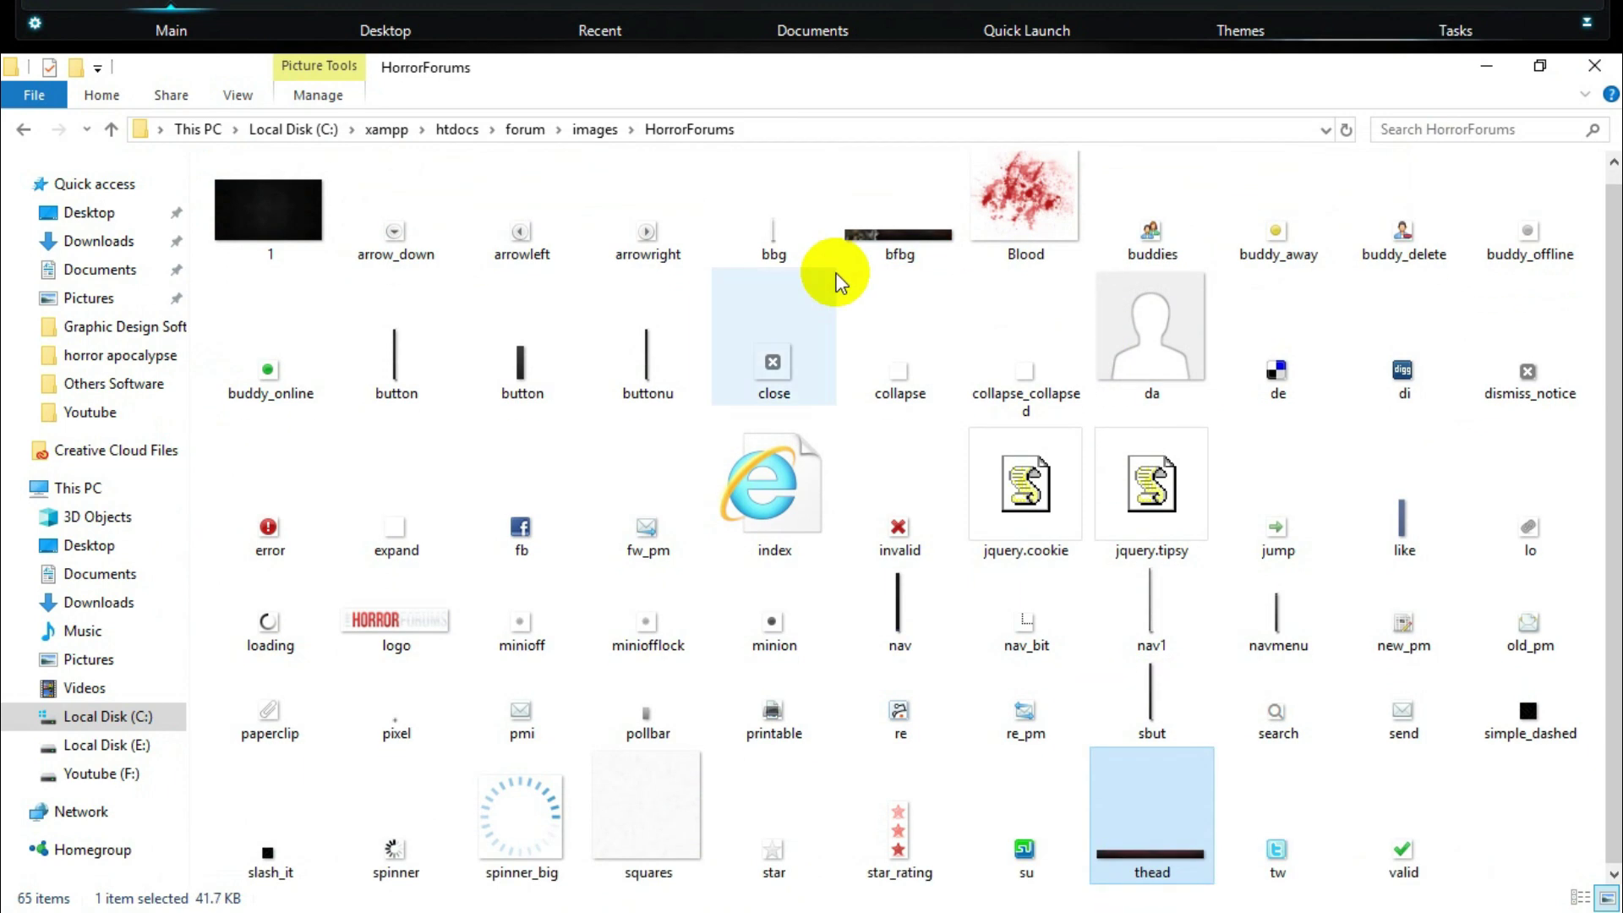
click(391, 627)
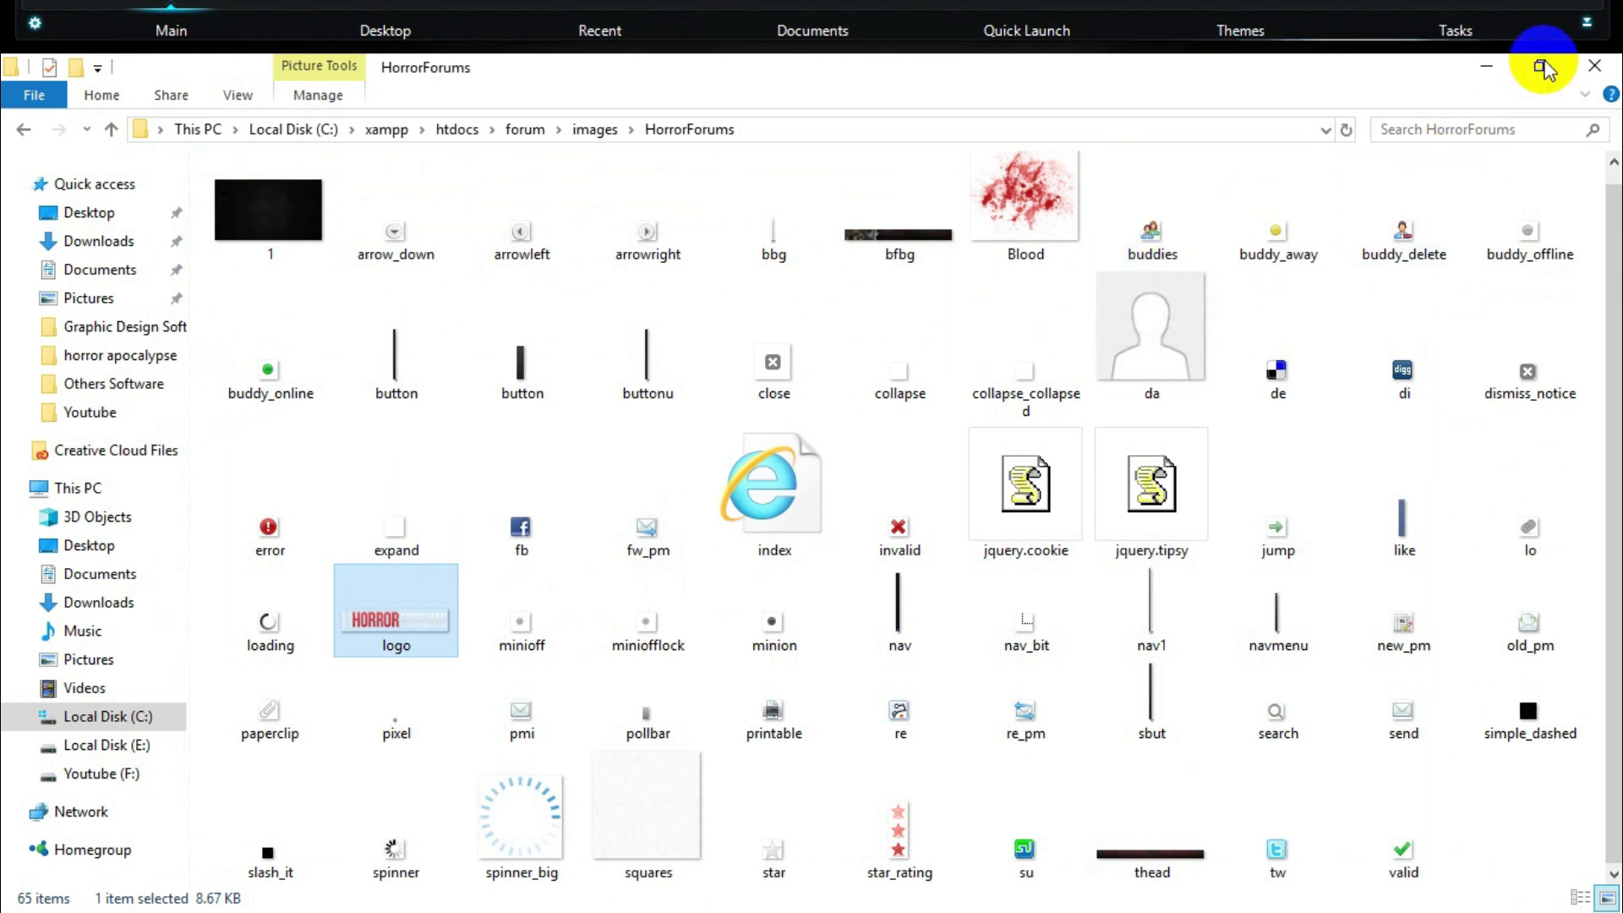
click(1595, 65)
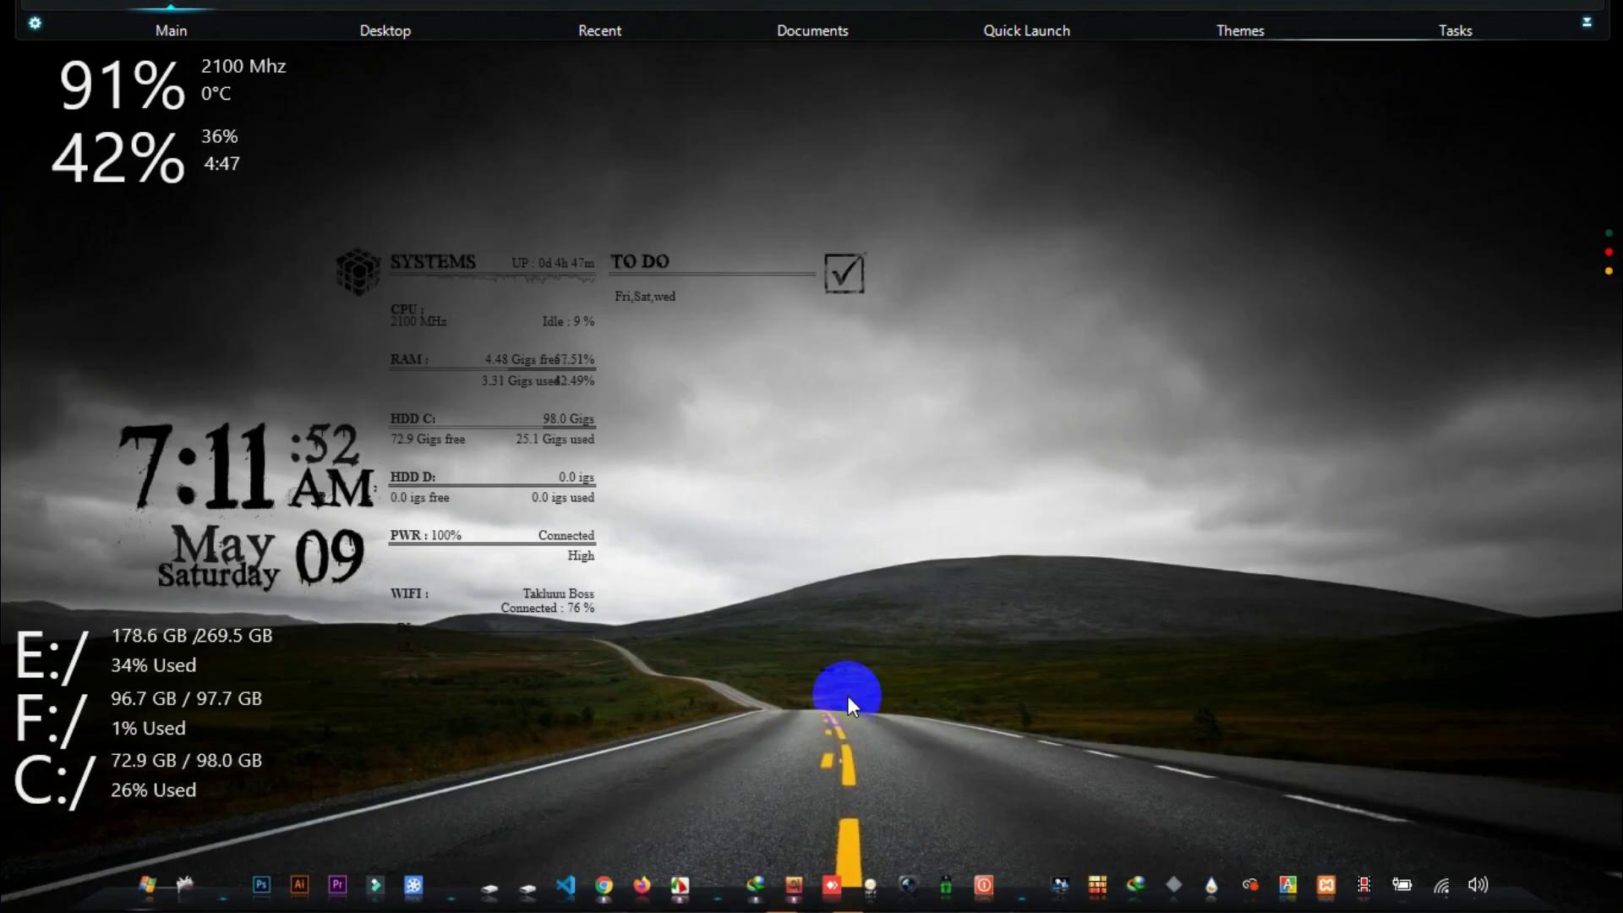
click(605, 887)
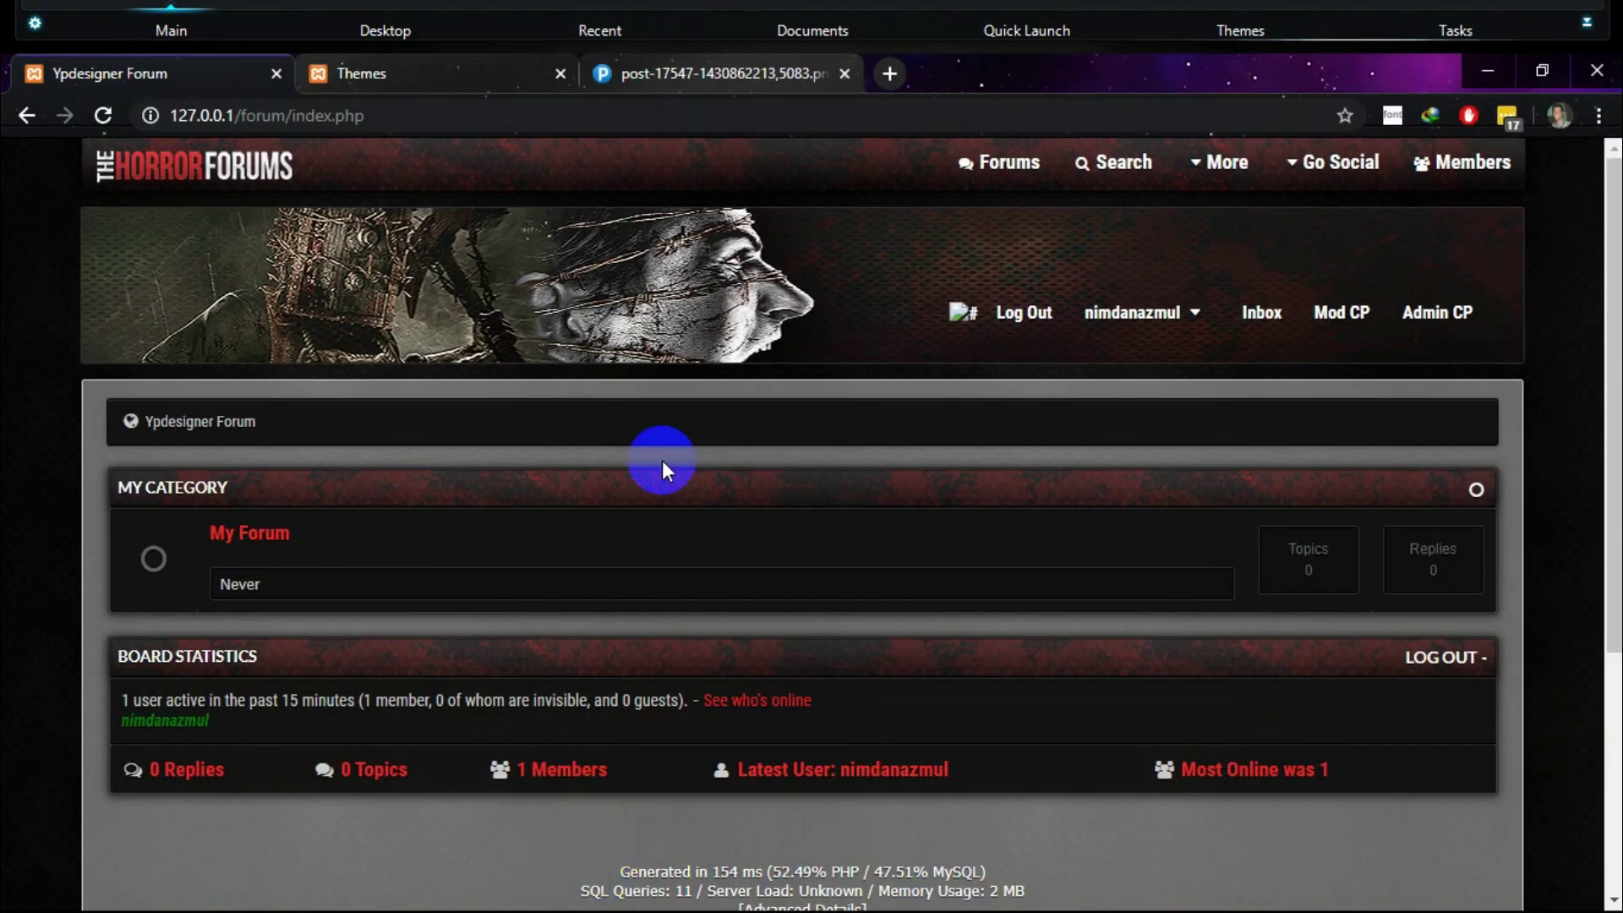